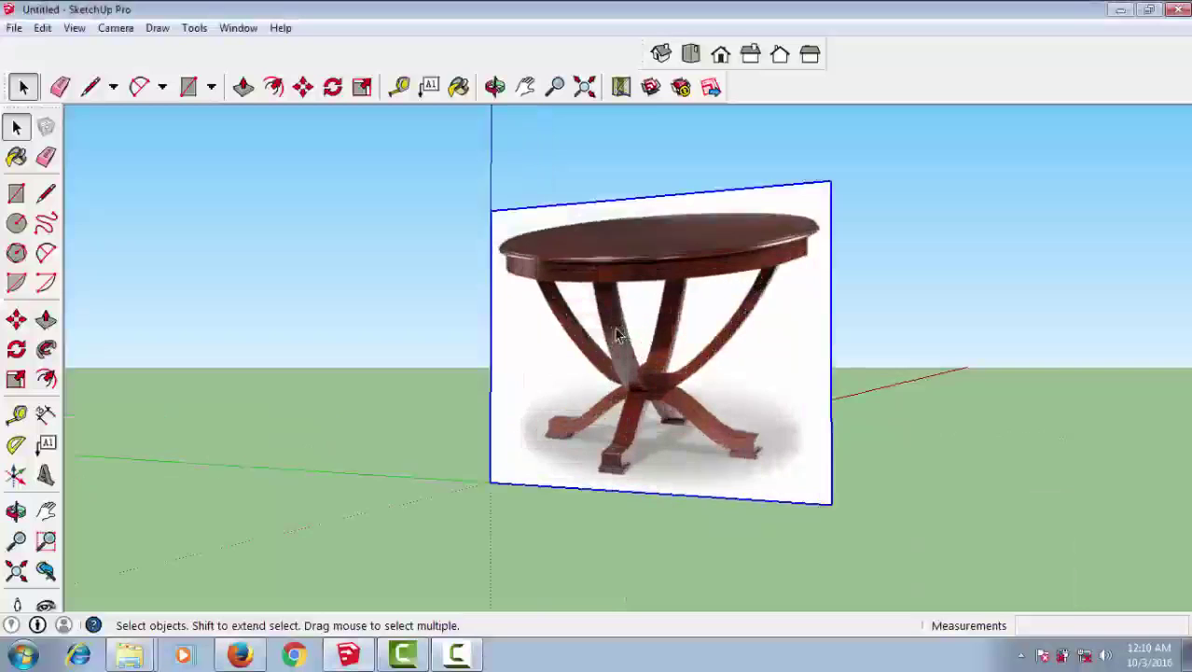
- Orbit the view to face the table photo squarely and zoom in on its crossed base legs
scroll(679, 471, "up", 2)
middle_click_drag(697, 483, 900, 503)
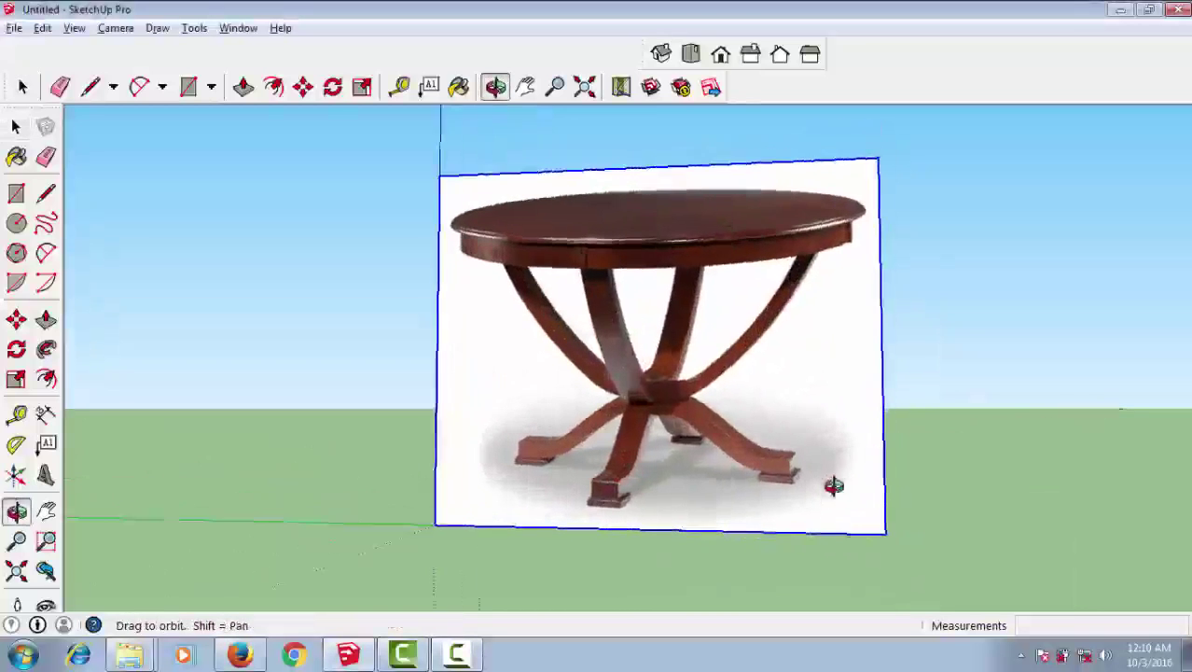
scroll(537, 480, "up", 3)
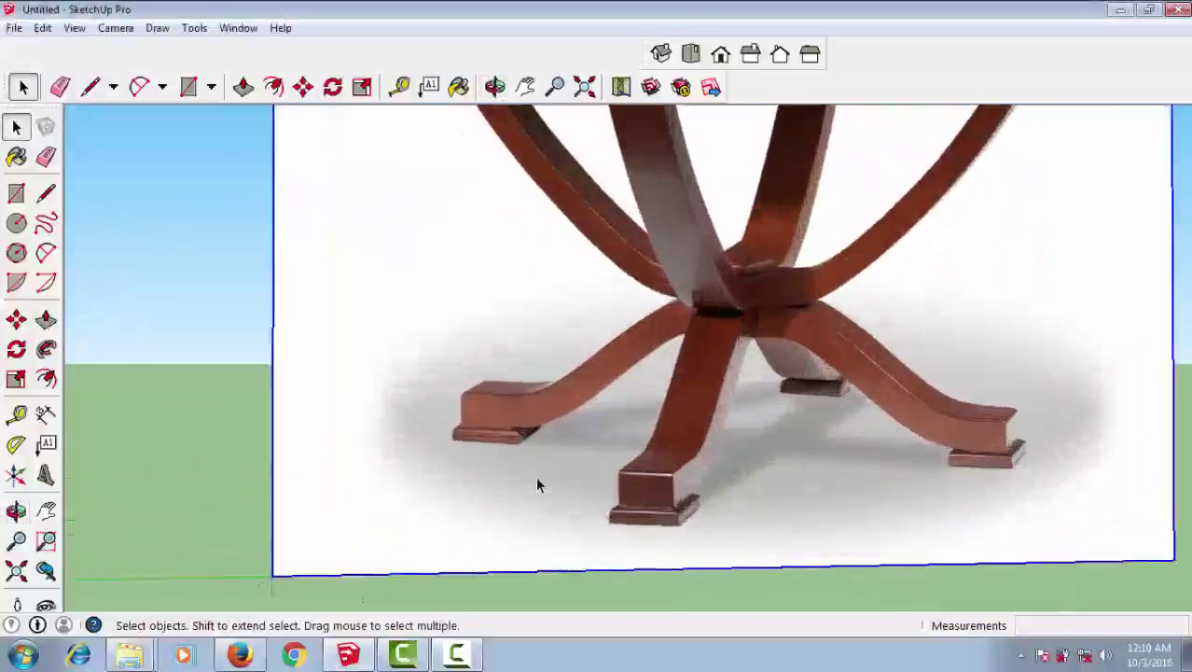
scroll(536, 478, "up", 2)
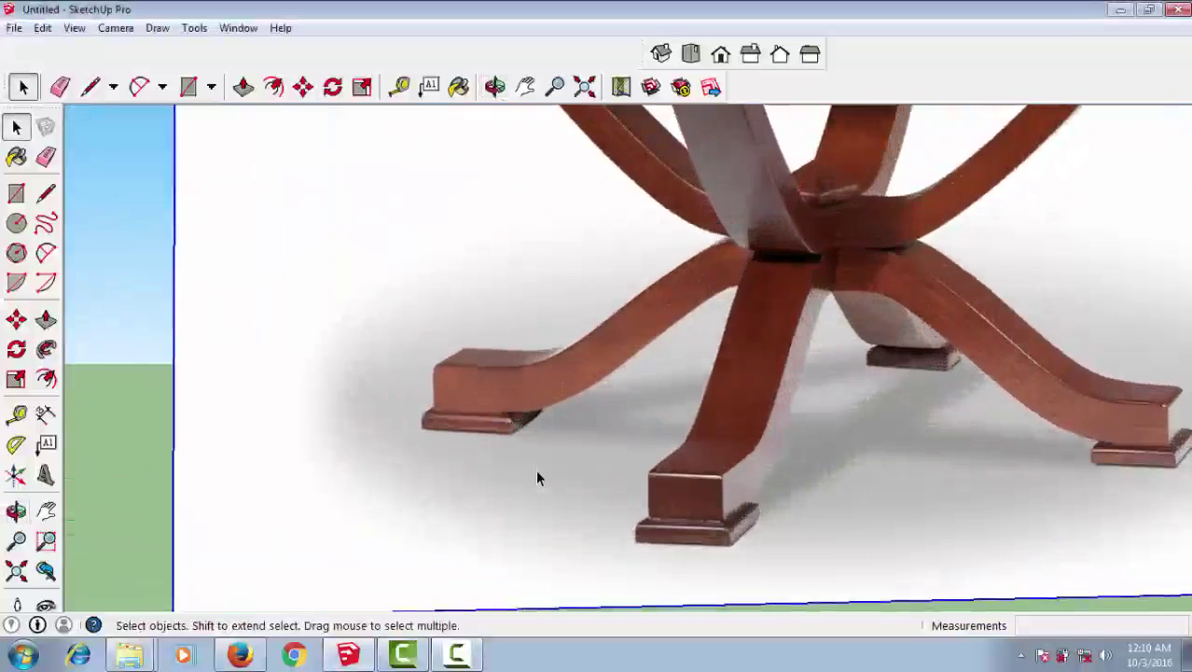
- With the Line tool, trace the left block foot's vertical side and bottom edge
left_click(91, 86)
scroll(534, 411, "up", 3)
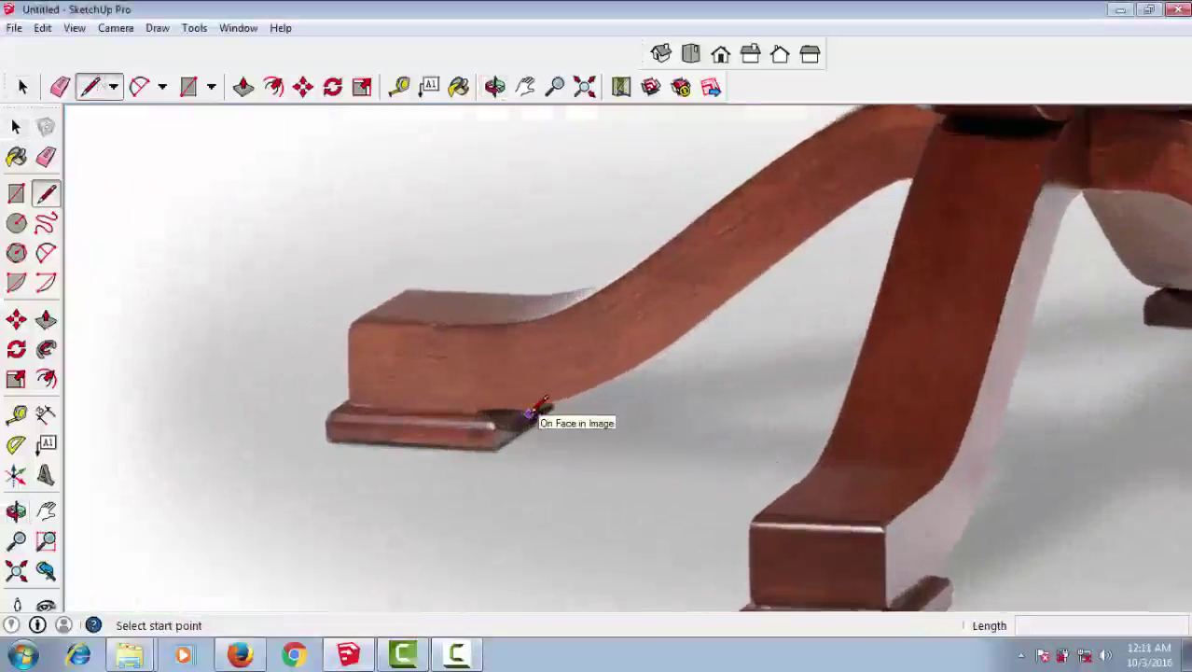
left_click(350, 325)
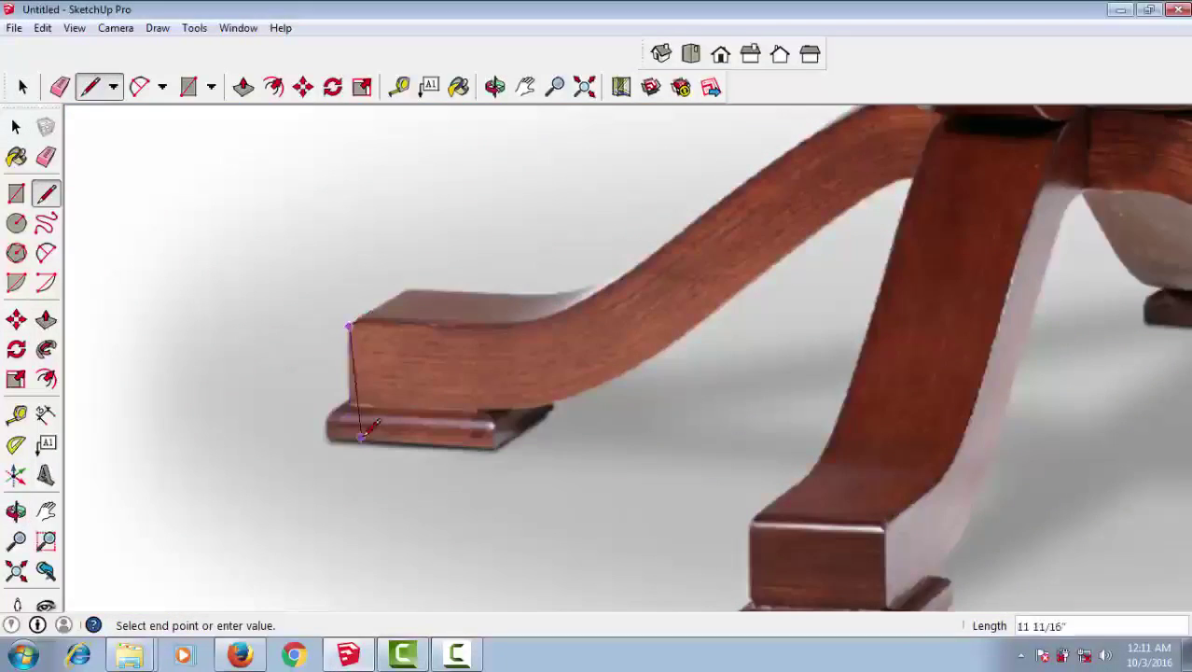
scroll(366, 432, "up", 1)
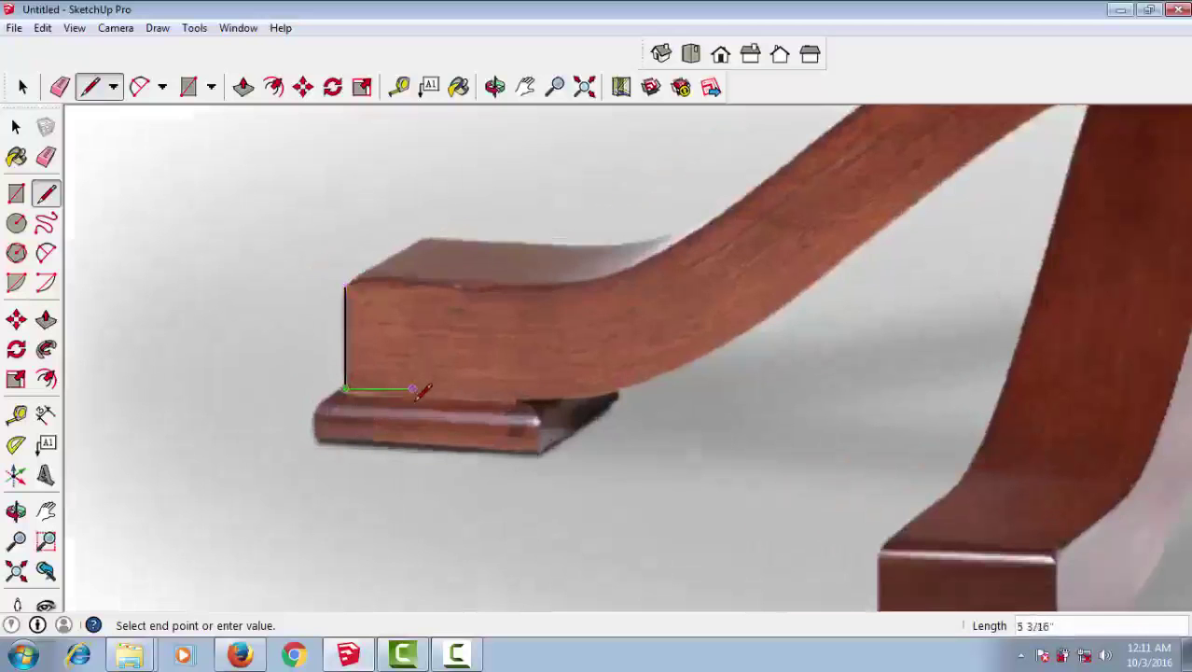
scroll(418, 396, "up", 1)
scroll(405, 393, "up", 1)
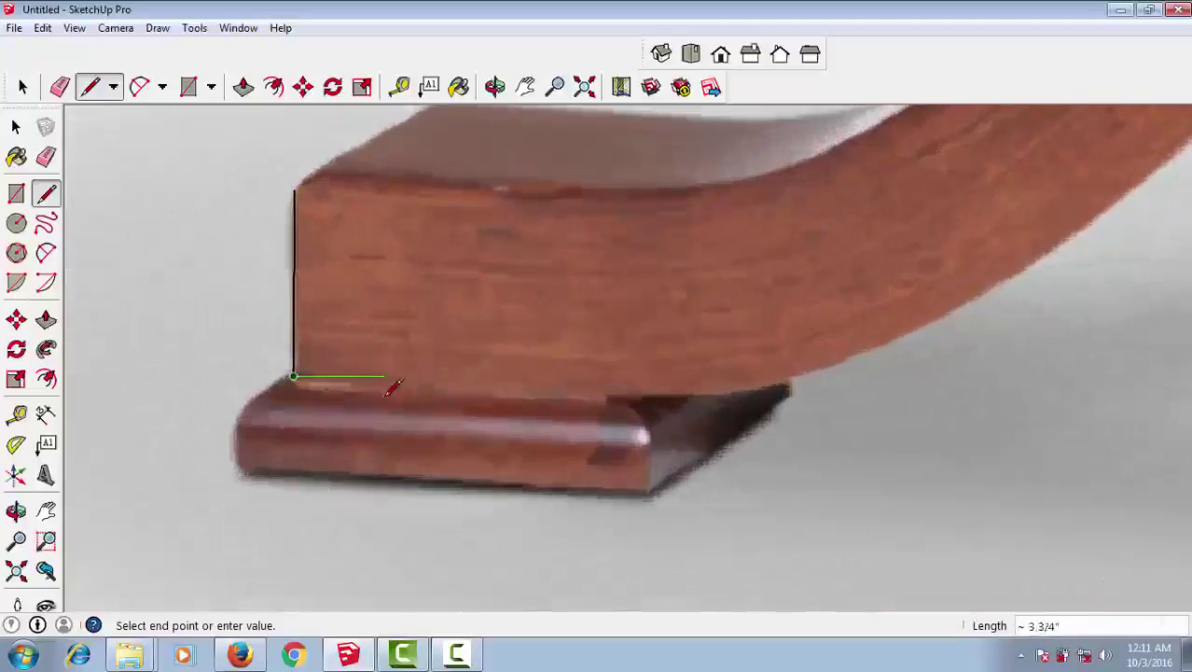
scroll(383, 396, "up", 1)
left_click(421, 372)
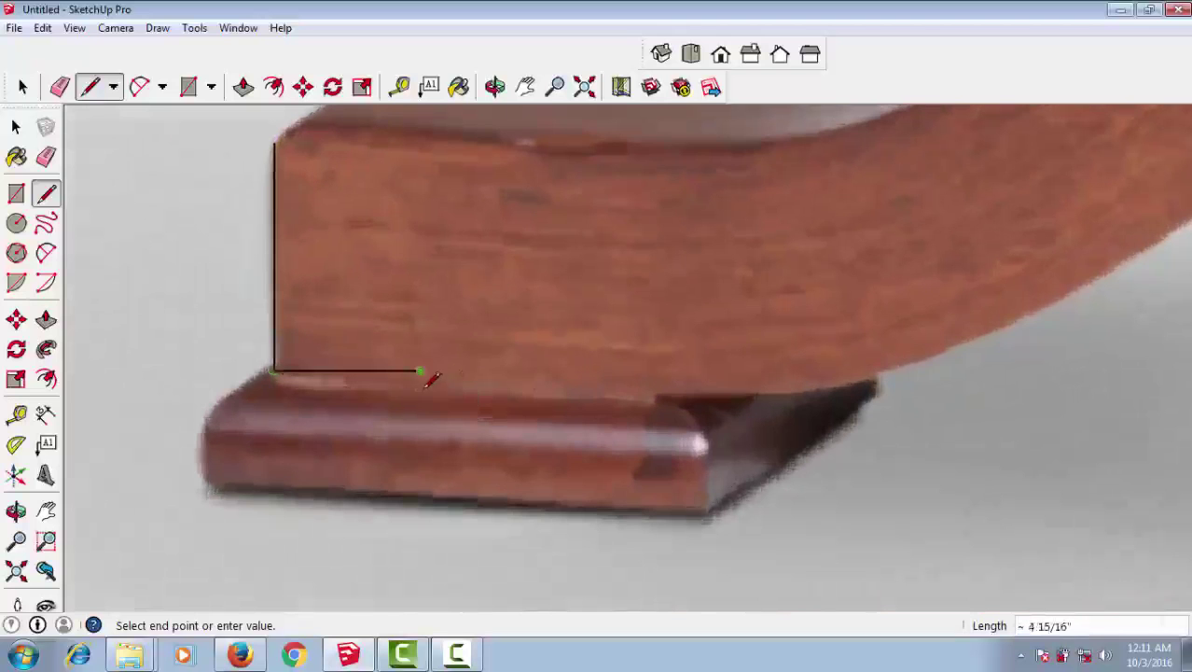
left_click(631, 384)
left_click(818, 370)
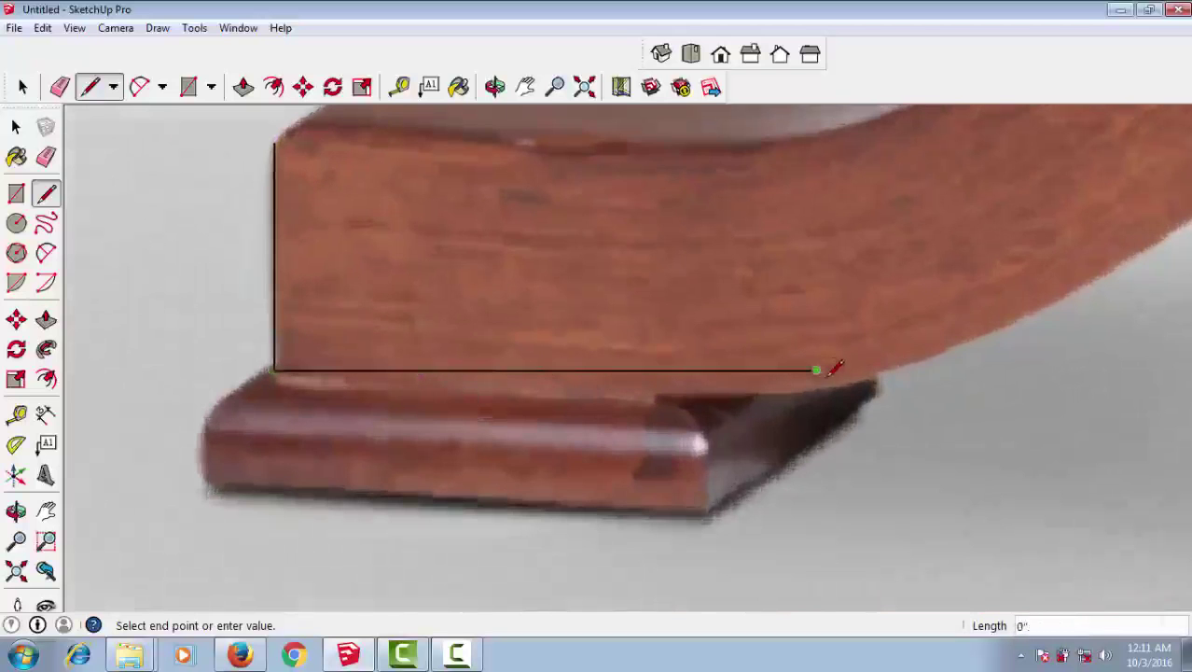
- Continue the edge chain up the leg's curved underside toward the central hub
mouse_move(835, 369)
middle_mouse_down()
mouse_move(684, 415)
mouse_move(774, 377)
middle_mouse_up()
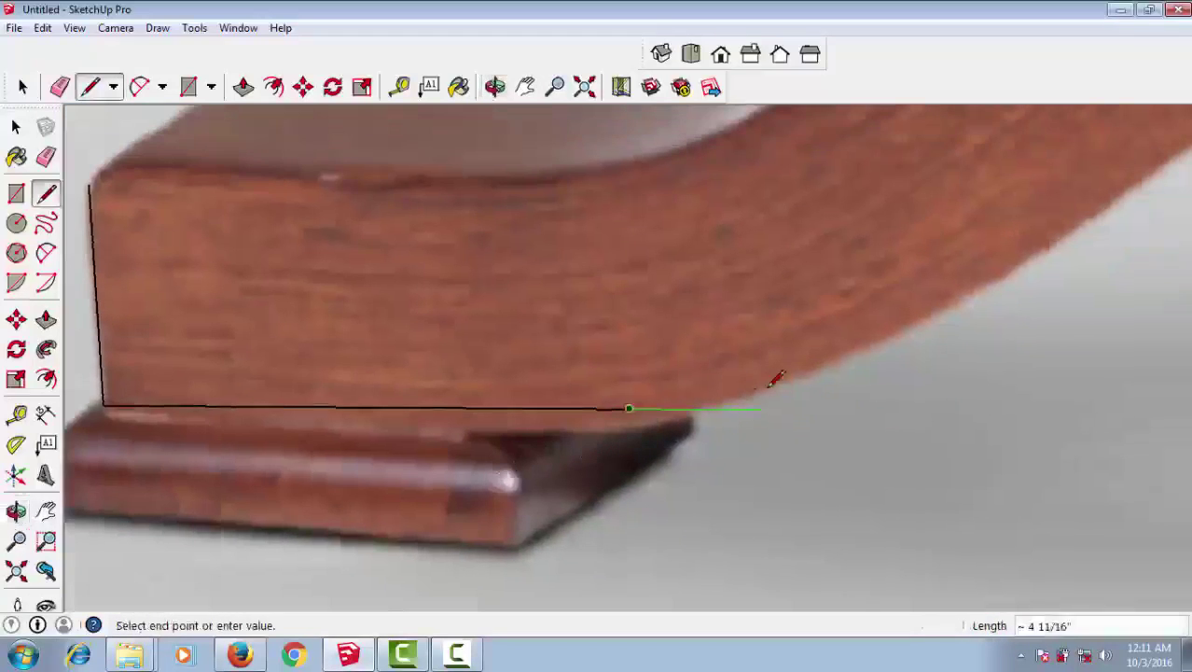
scroll(728, 403, "up", 1)
scroll(724, 388, "up", 1)
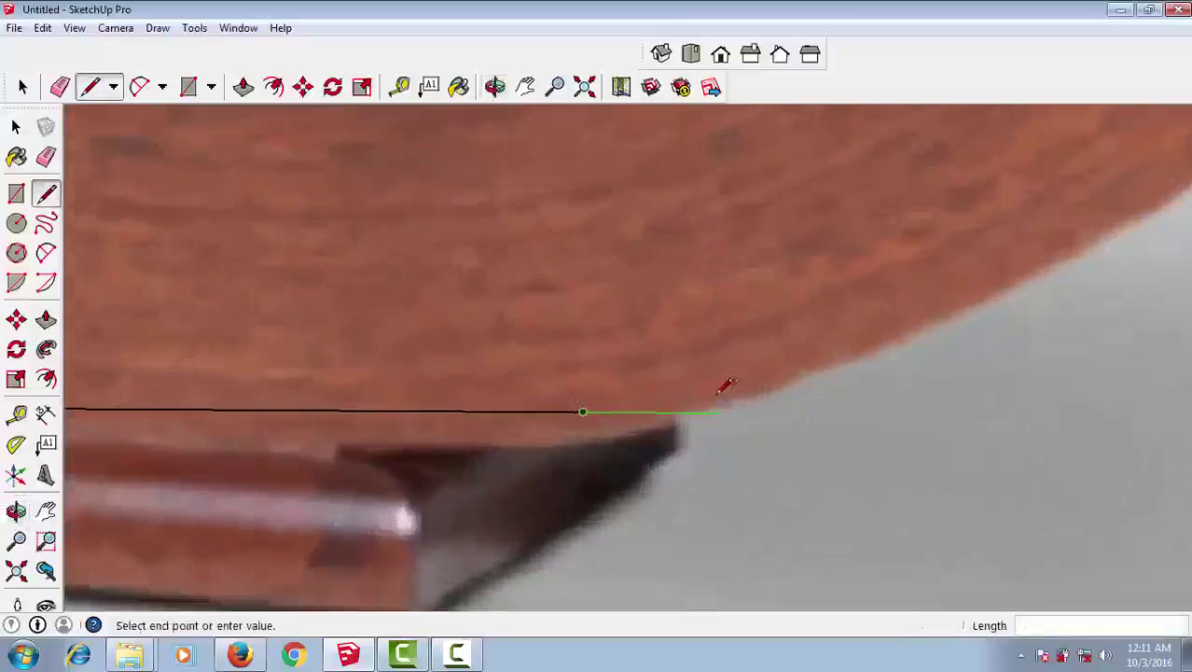
scroll(720, 391, "up", 1)
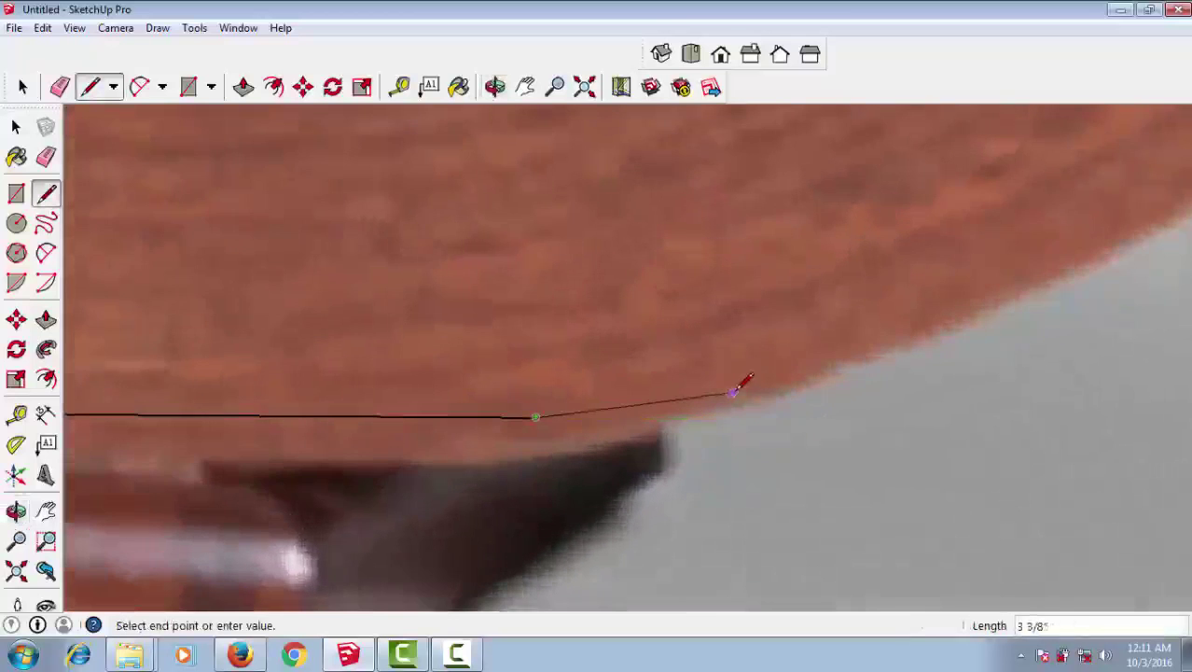
left_click(734, 392)
left_click(879, 351)
mouse_move(878, 352)
middle_mouse_down()
mouse_move(777, 355)
mouse_move(512, 433)
mouse_move(753, 260)
middle_mouse_up()
left_click(758, 300)
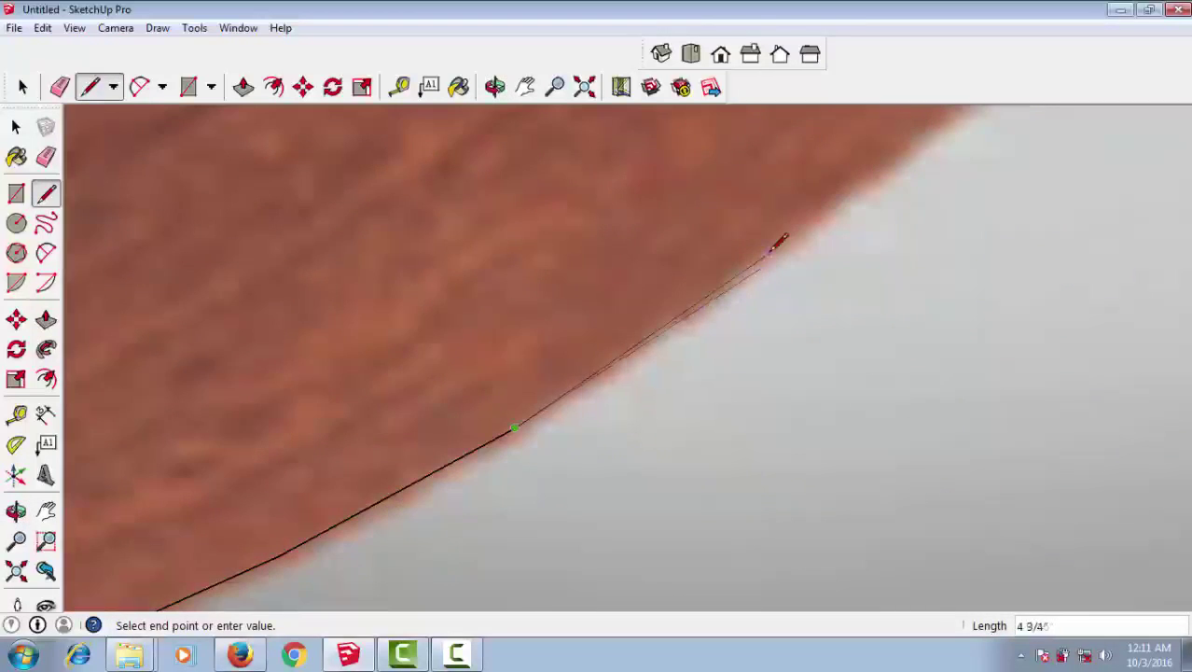
middle_click_drag(620, 364, 679, 285)
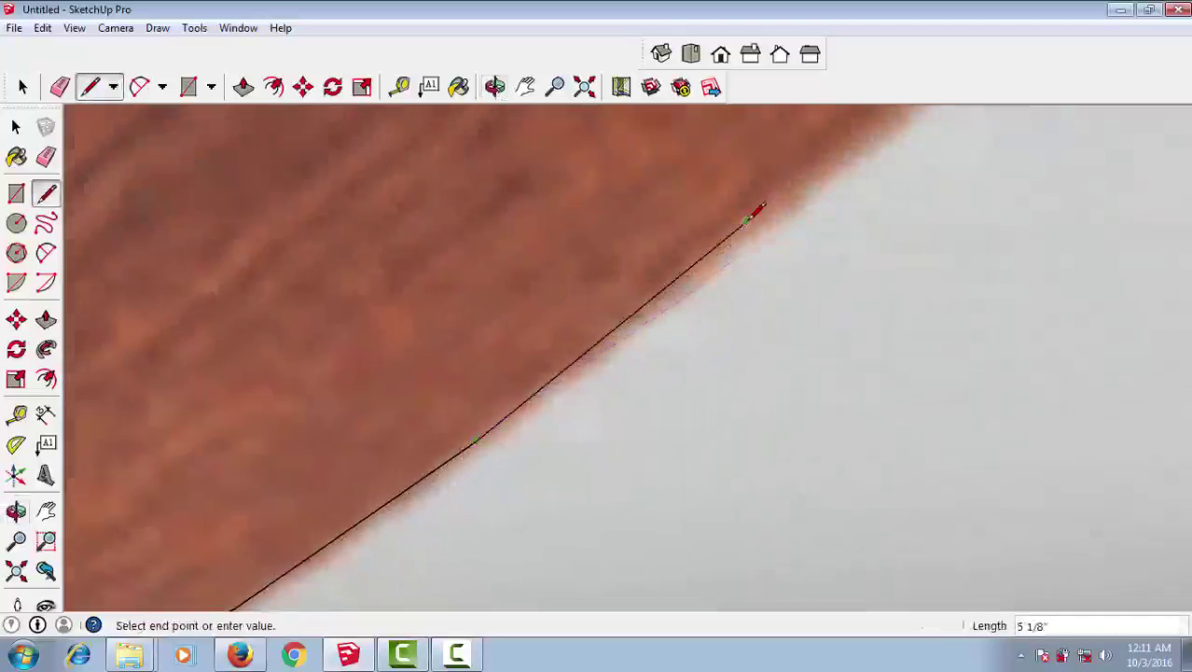
mouse_move(754, 217)
middle_mouse_down()
mouse_move(525, 459)
mouse_move(819, 207)
mouse_move(421, 492)
mouse_move(785, 240)
mouse_move(457, 467)
mouse_move(596, 397)
middle_mouse_up()
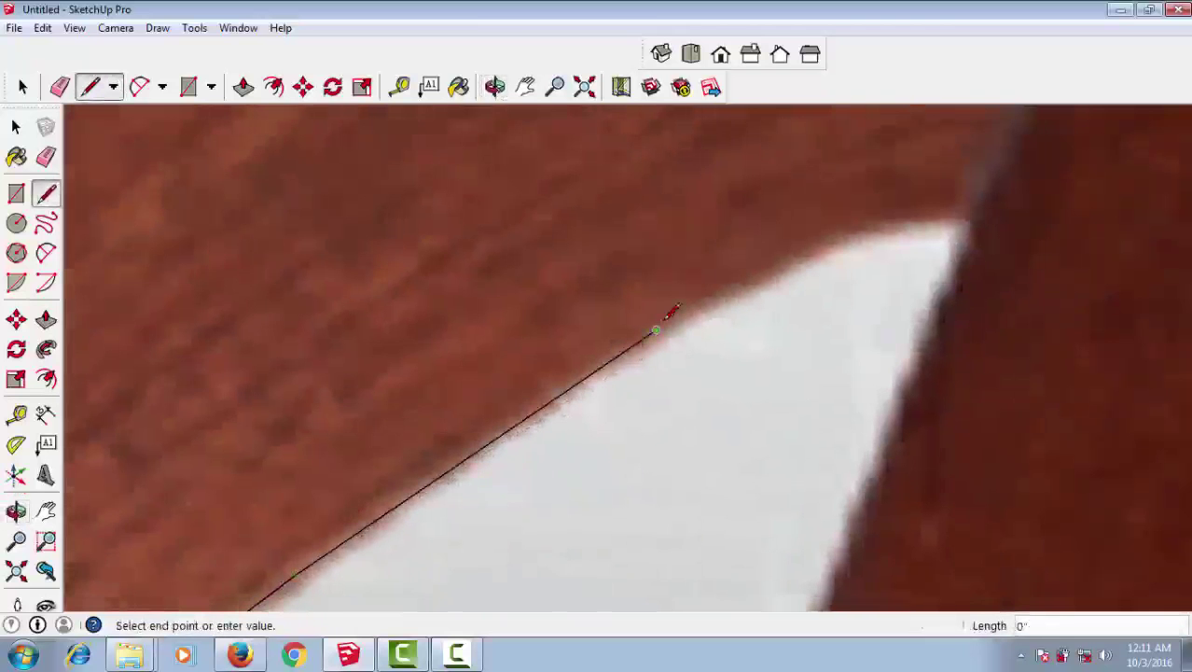
left_click(659, 327)
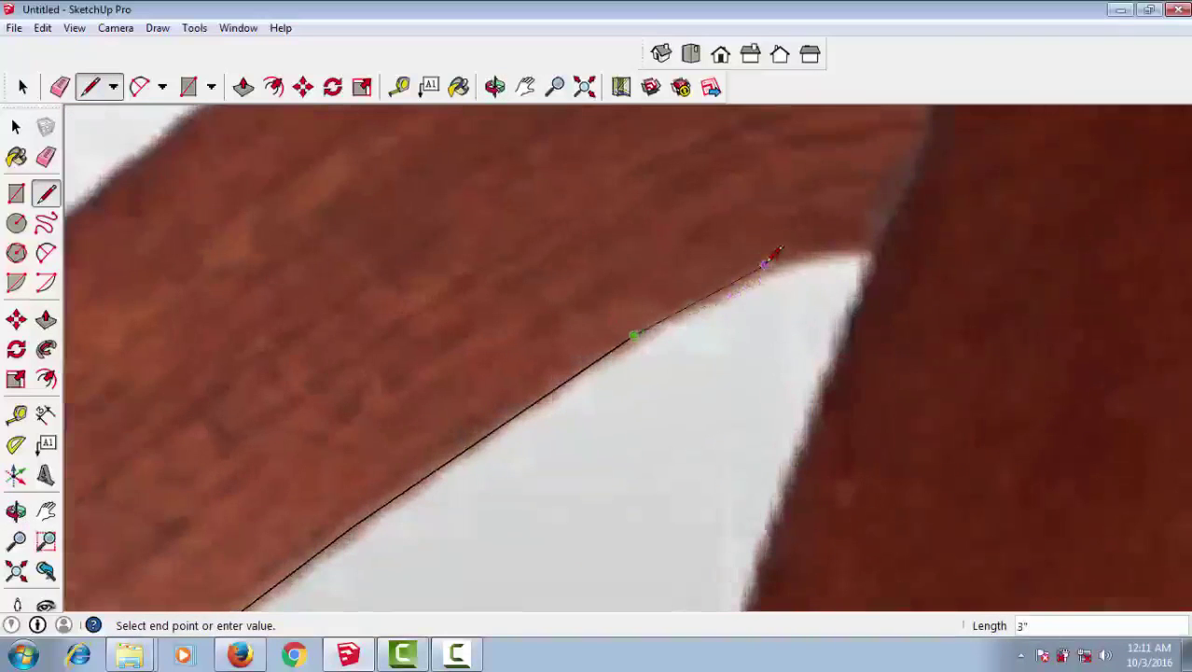
scroll(819, 248, "up", 1)
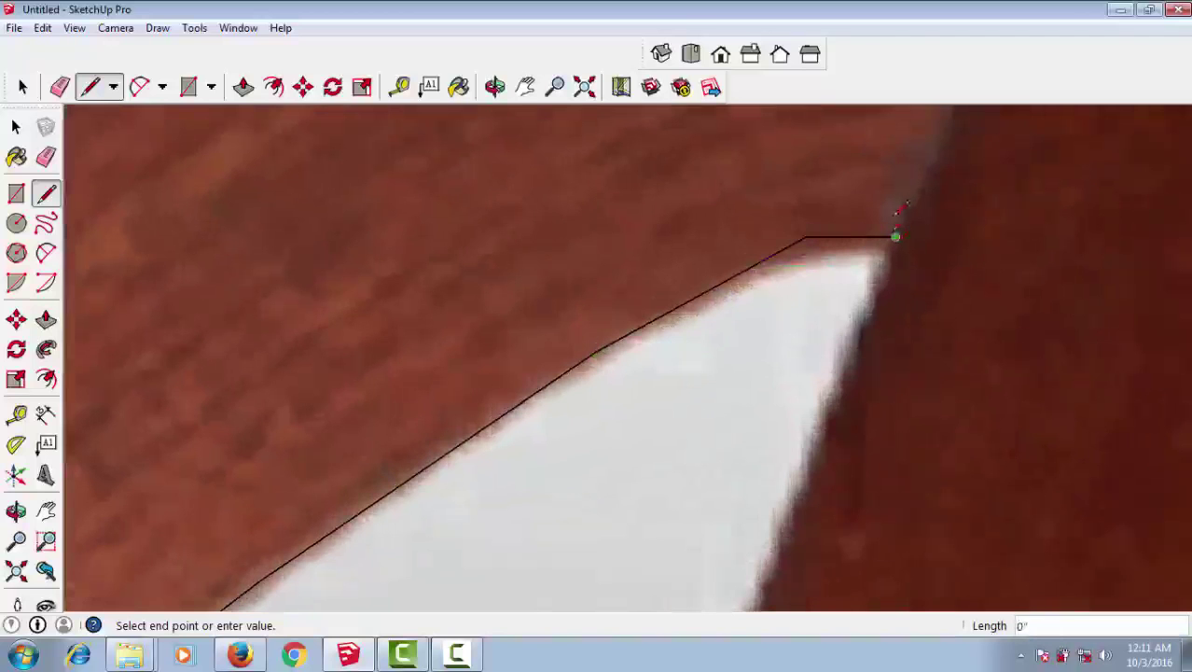
mouse_move(900, 210)
middle_mouse_down()
mouse_move(864, 282)
mouse_move(931, 264)
middle_mouse_up()
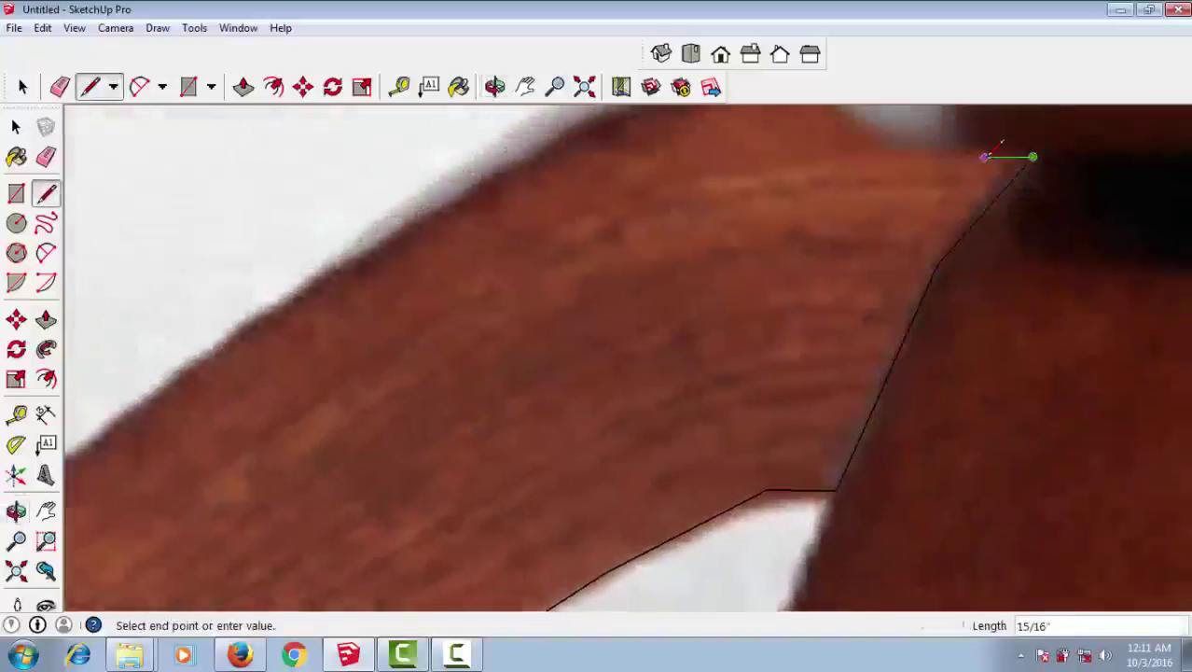
mouse_move(901, 146)
middle_mouse_down()
mouse_move(899, 337)
mouse_move(845, 300)
middle_mouse_up()
- Restart the Line tool at the outline's end and draw an edge across the top of the hub
key("Escape")
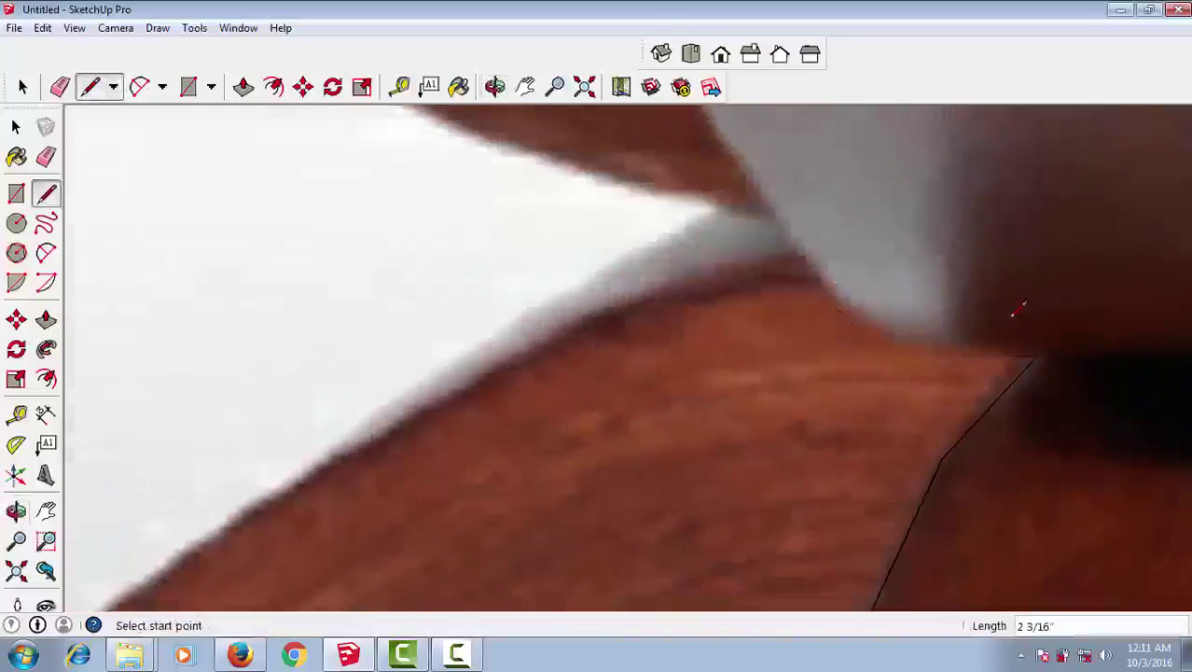
key("p")
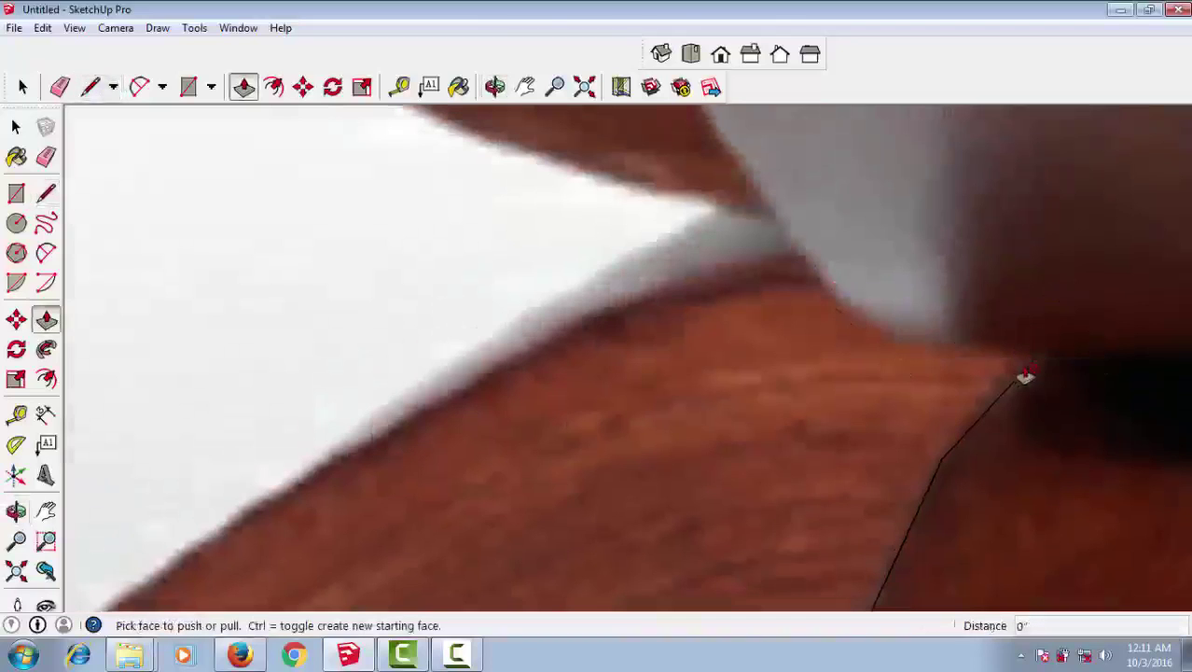
left_click(90, 93)
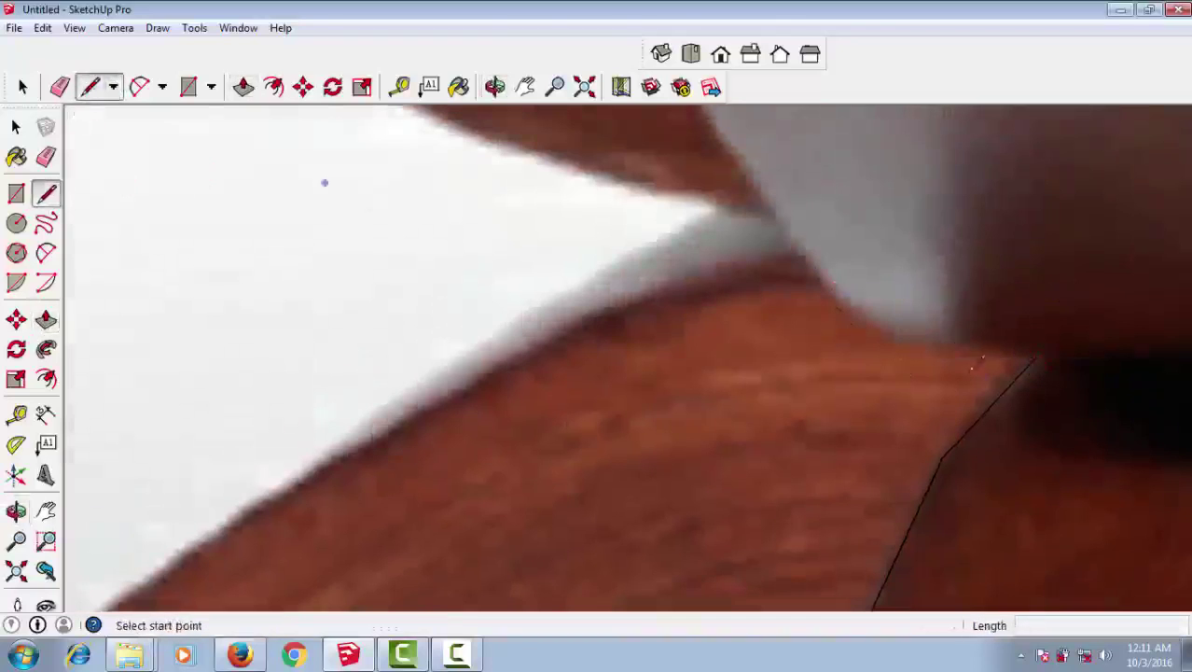
left_click(1038, 355)
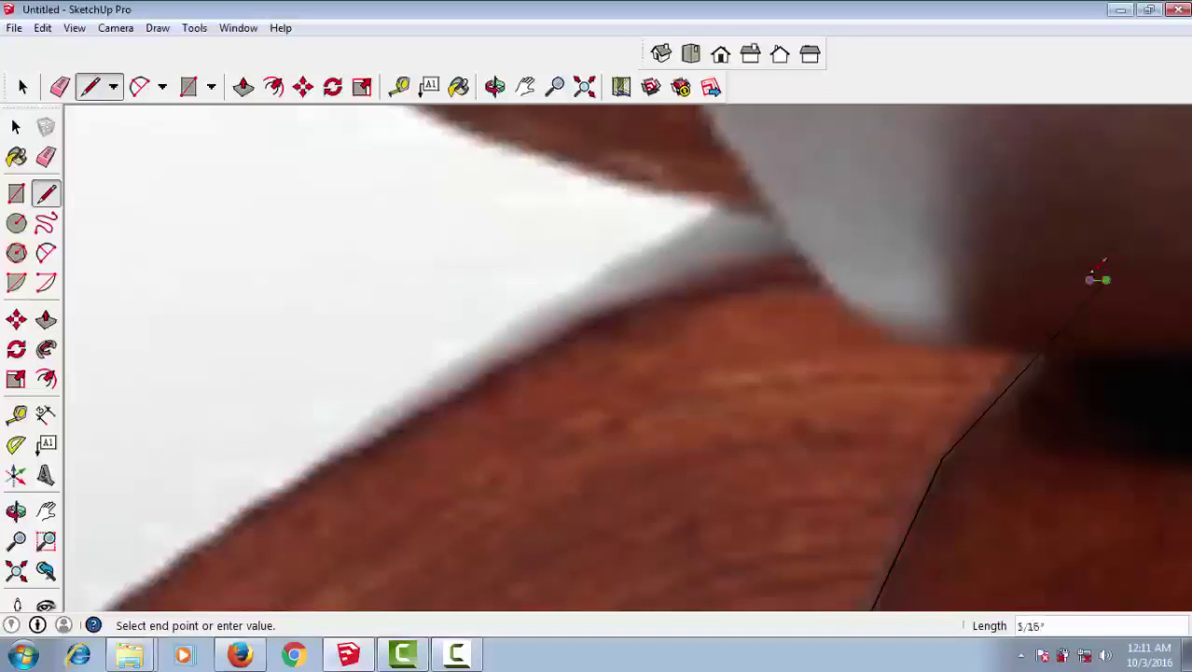
scroll(1088, 257, "up", 1)
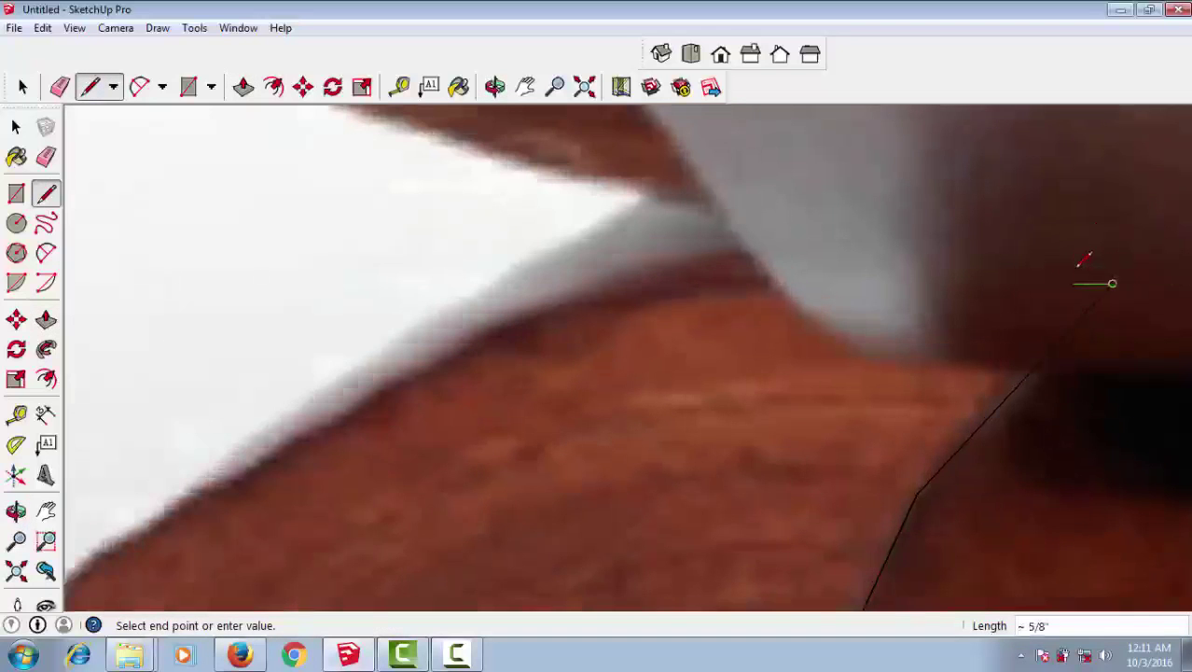
scroll(1082, 263, "up", 1)
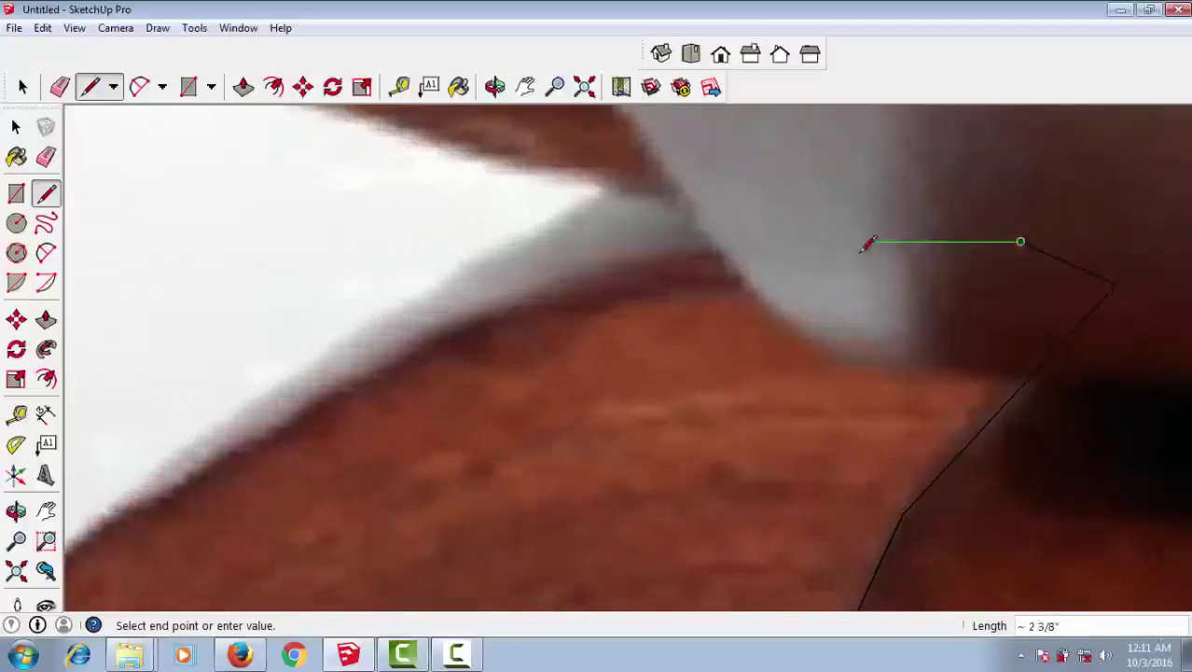
left_click(846, 242)
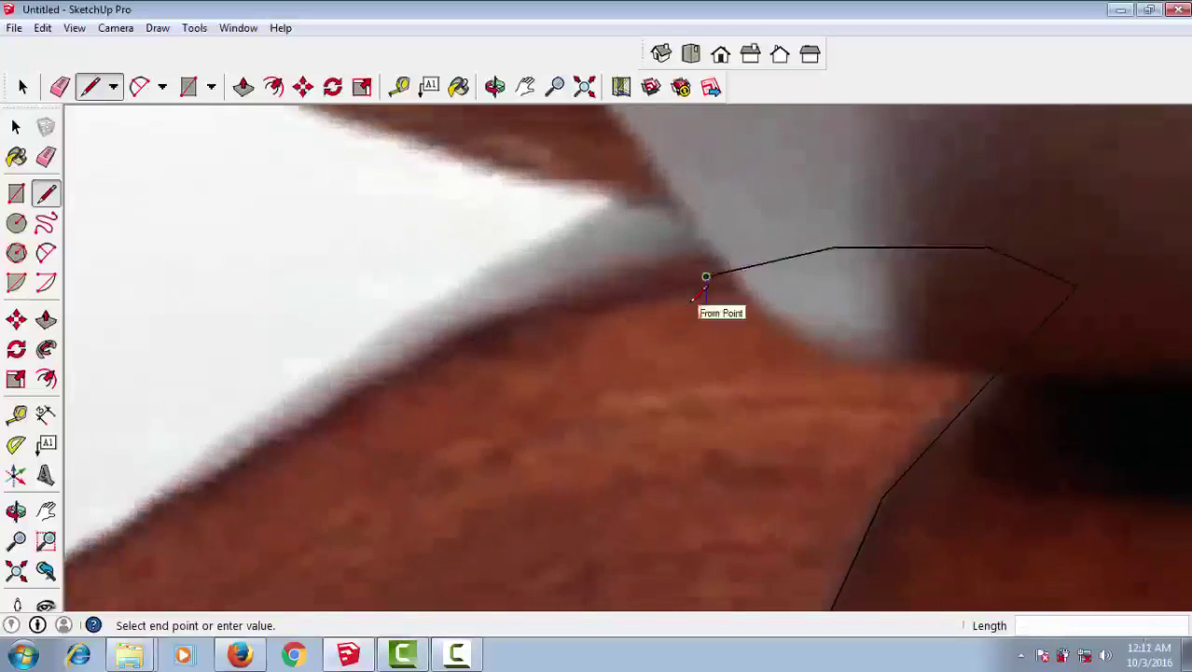
- Trace the leg's upper edge down across the block foot, closing the outline into a face
middle_click_drag(706, 267, 752, 280)
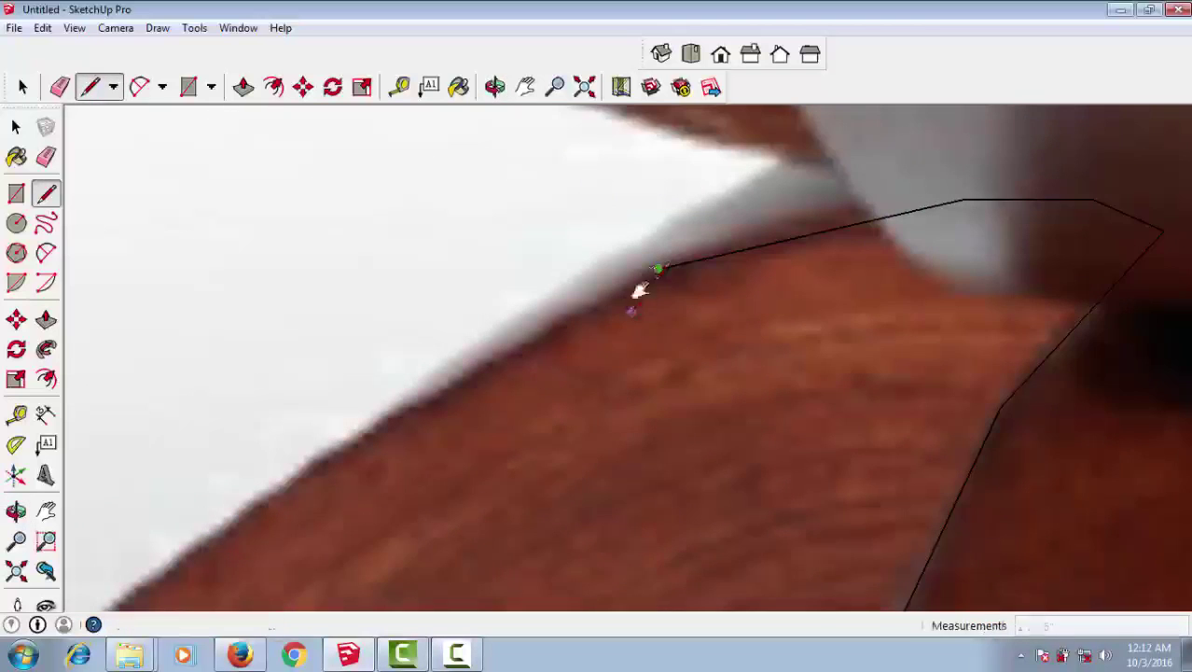
middle_click_drag(644, 275, 597, 231)
mouse_move(511, 324)
middle_mouse_down()
mouse_move(534, 250)
mouse_move(527, 310)
middle_mouse_up()
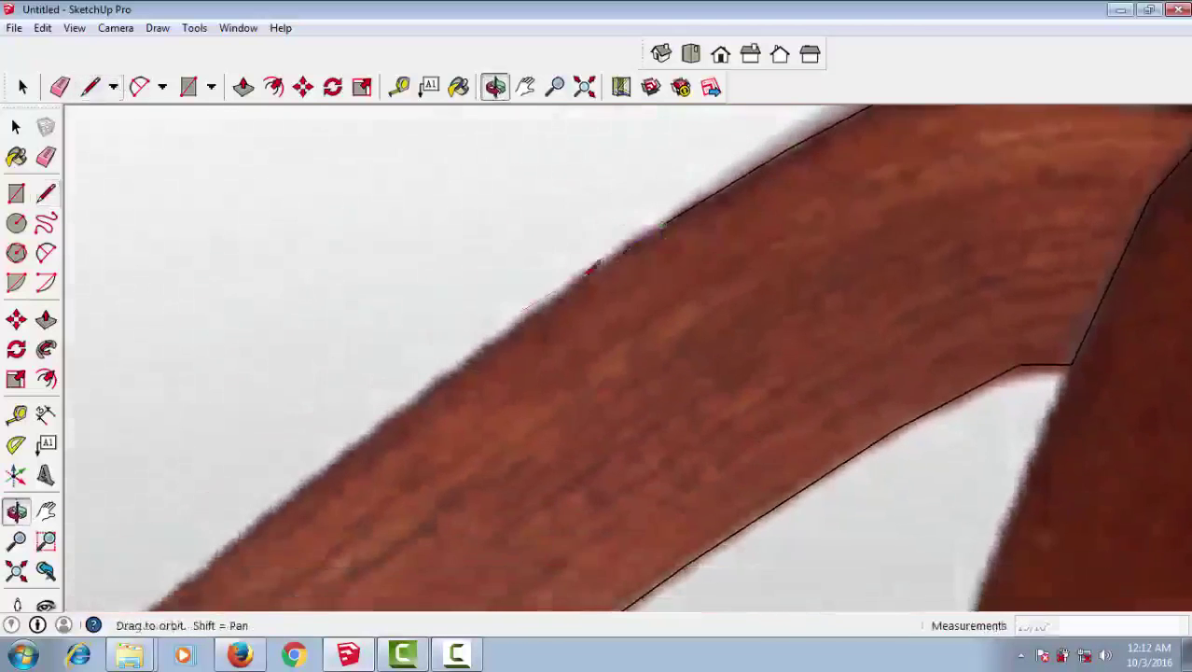
left_click(542, 315)
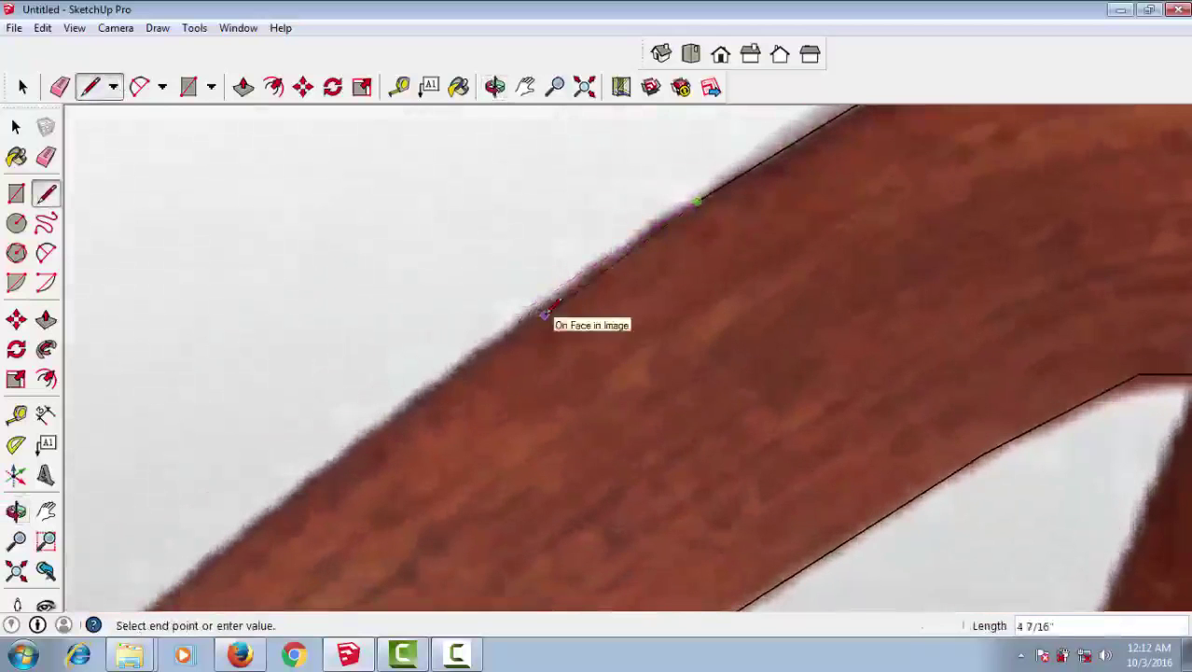
mouse_move(539, 322)
middle_mouse_down()
mouse_move(655, 338)
mouse_move(785, 279)
mouse_move(702, 336)
middle_mouse_up()
scroll(656, 338, "down", 3)
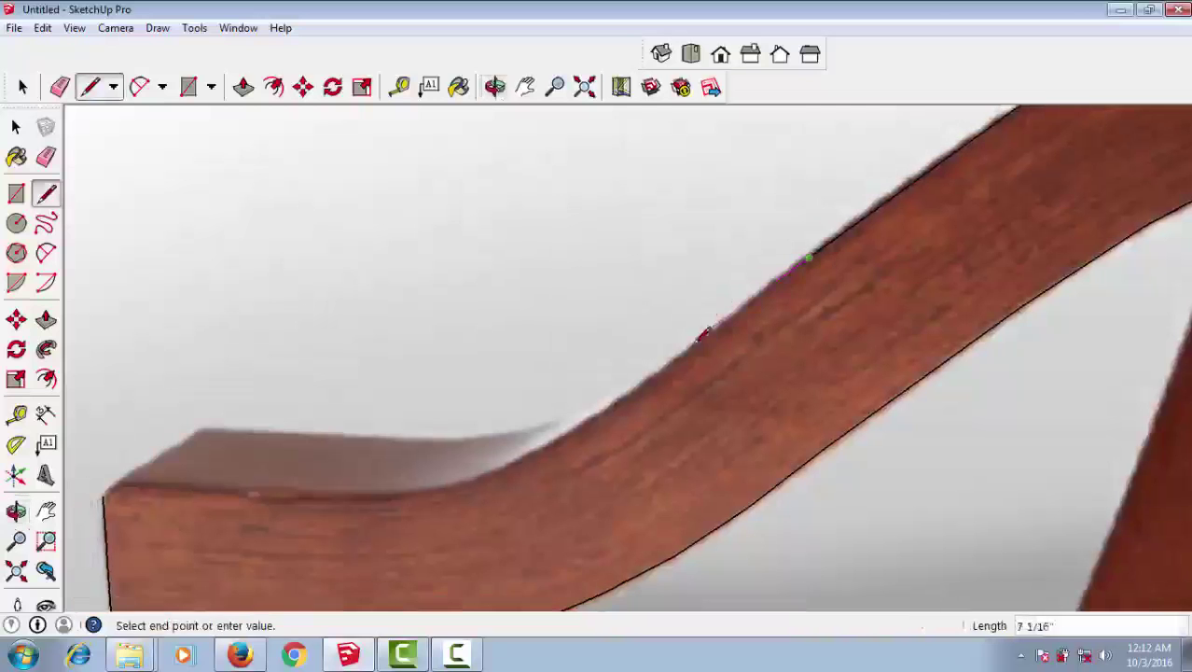
mouse_move(660, 373)
middle_mouse_down()
mouse_move(753, 280)
mouse_move(726, 284)
middle_mouse_up()
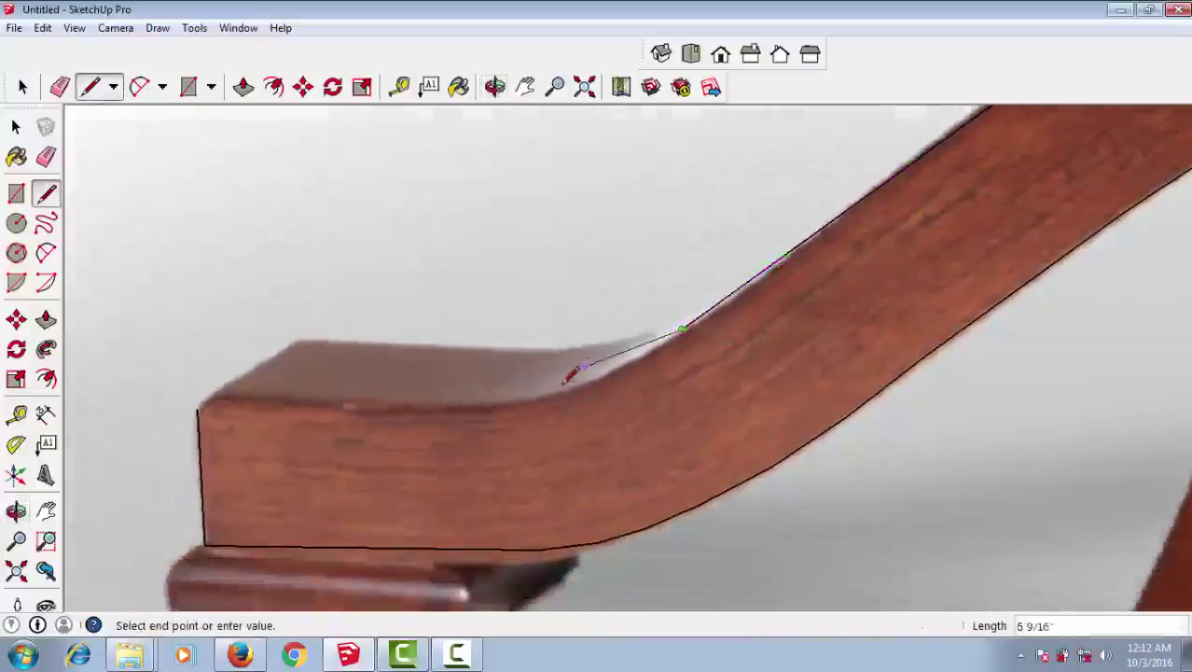
mouse_move(564, 372)
middle_mouse_down()
mouse_move(659, 313)
mouse_move(698, 320)
mouse_move(540, 346)
mouse_move(567, 310)
middle_mouse_up()
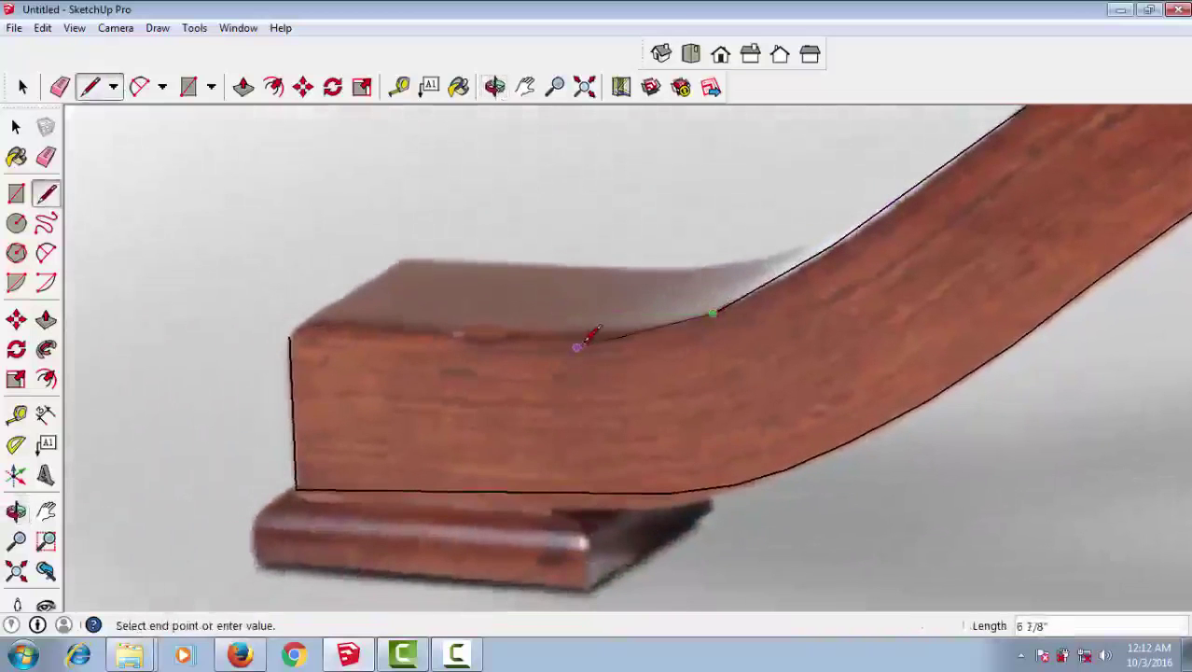
left_click(586, 334)
middle_click_drag(381, 335, 504, 335, "shift")
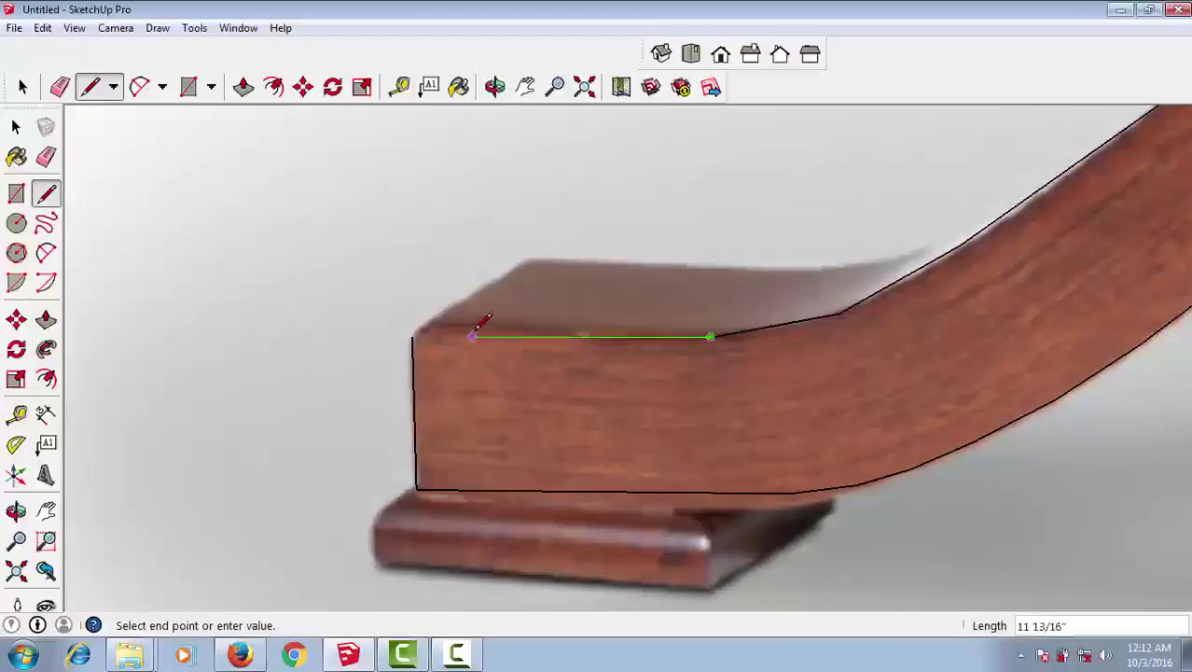
left_click(413, 336)
- Orbit and zoom in to frame the upper arc leg at the centre joint
key("space")
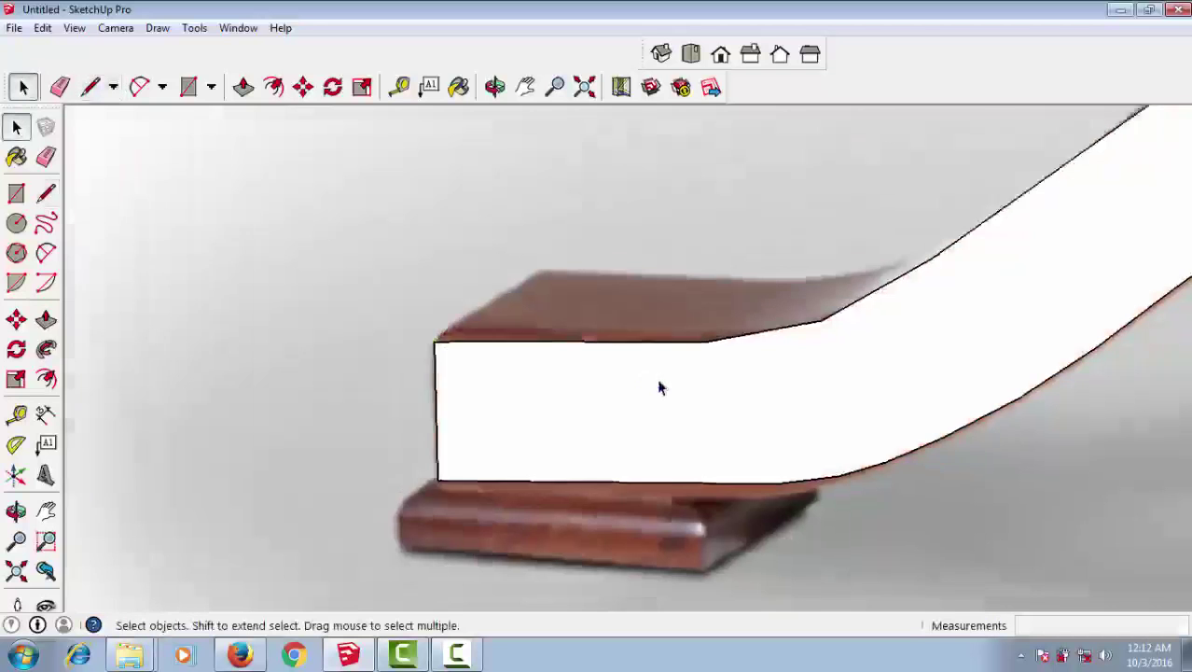
scroll(656, 378, "down", 3)
scroll(657, 377, "down", 3)
mouse_move(851, 387)
middle_mouse_down()
mouse_move(590, 353)
mouse_move(825, 391)
mouse_move(788, 474)
mouse_move(811, 380)
mouse_move(787, 416)
mouse_move(846, 337)
mouse_move(771, 354)
middle_mouse_up()
scroll(801, 379, "up", 2)
scroll(706, 373, "up", 2)
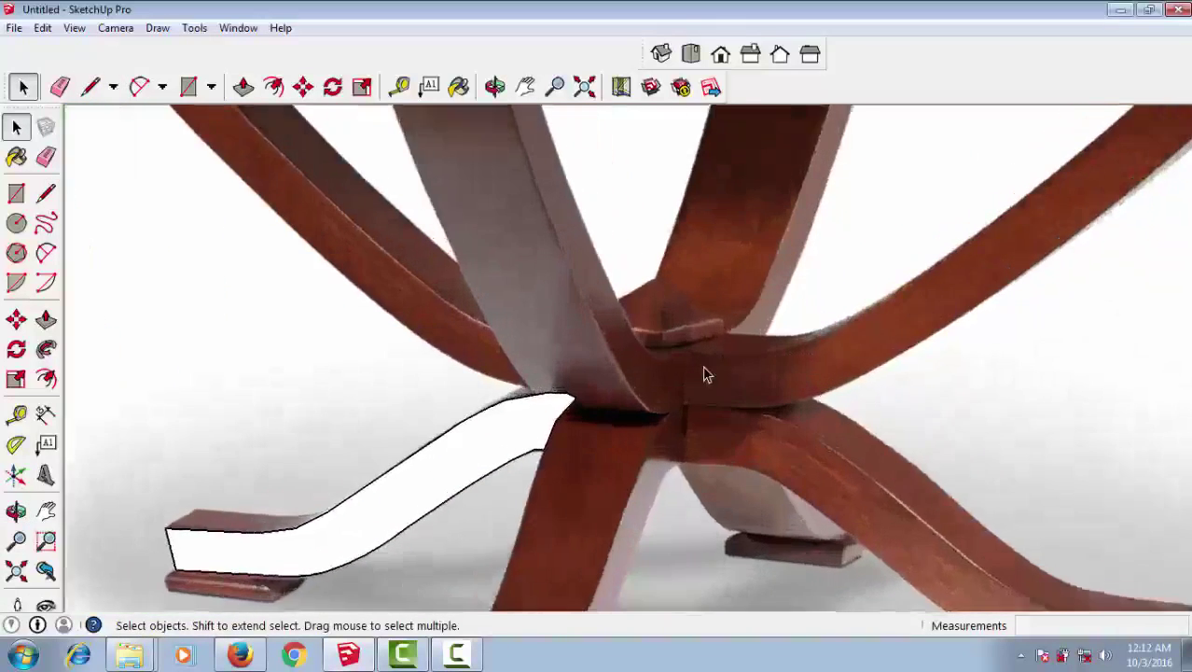
scroll(705, 373, "up", 2)
scroll(705, 373, "up", 2)
key("p")
scroll(705, 366, "up", 2)
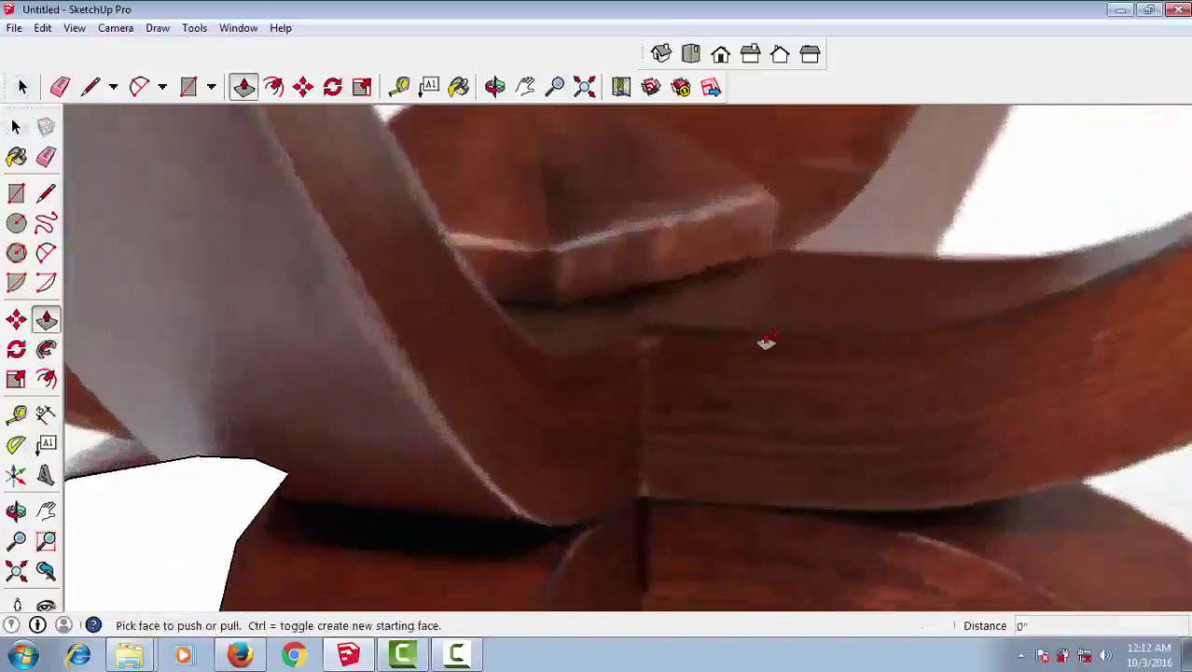
- Start the arc leg outline at the centre joint and trace points along its rising edge
left_click(91, 89)
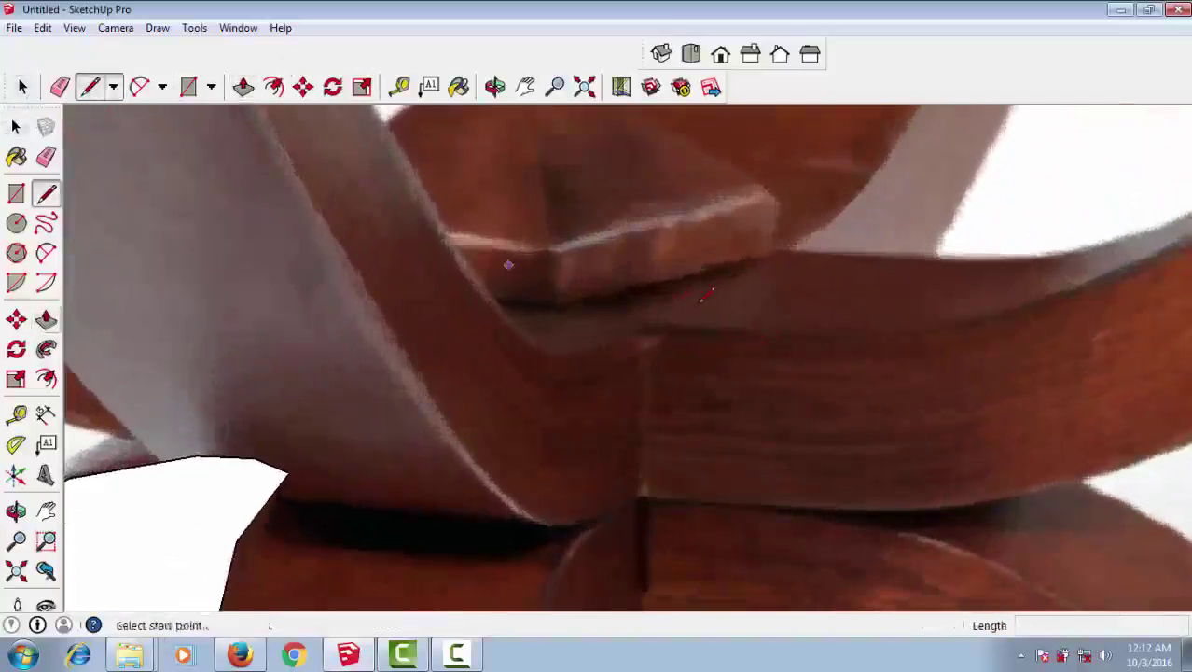
left_click(651, 327)
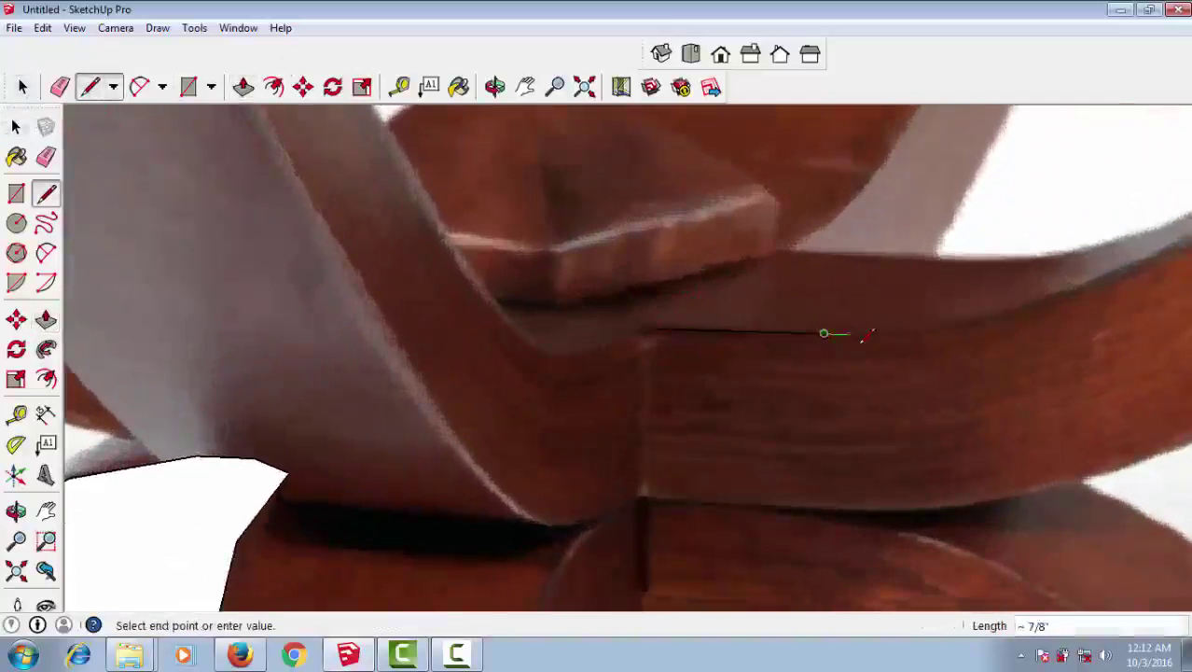
scroll(825, 336, "up", 2)
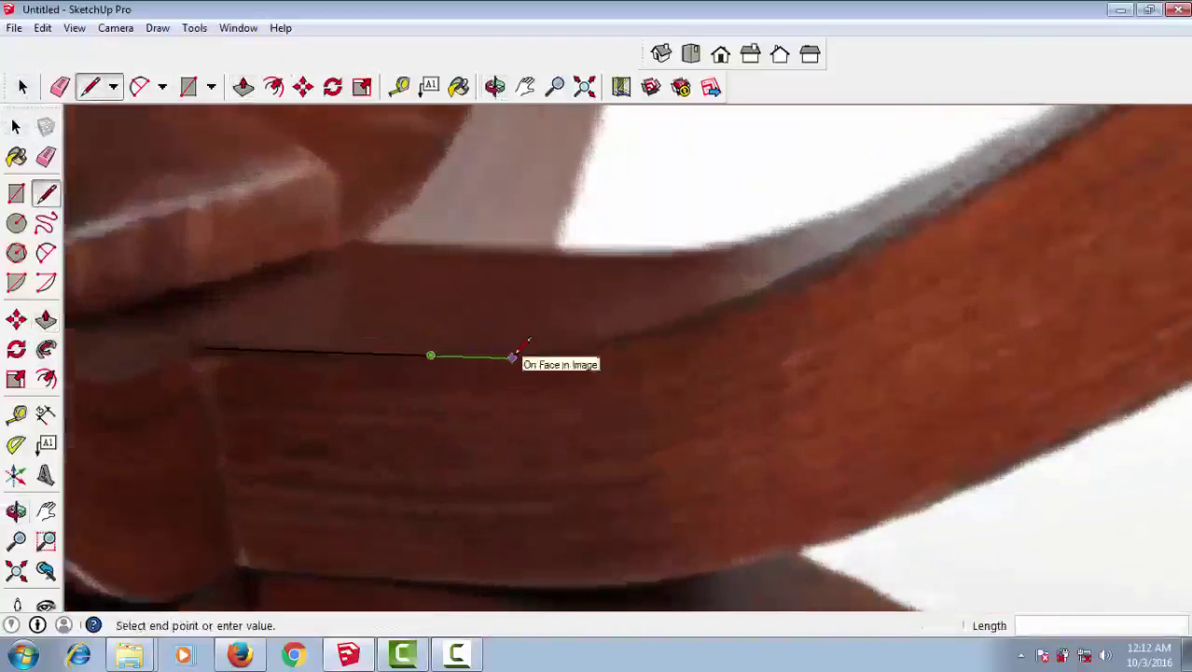
scroll(519, 351, "down", 2)
left_click(514, 355)
left_click(647, 335)
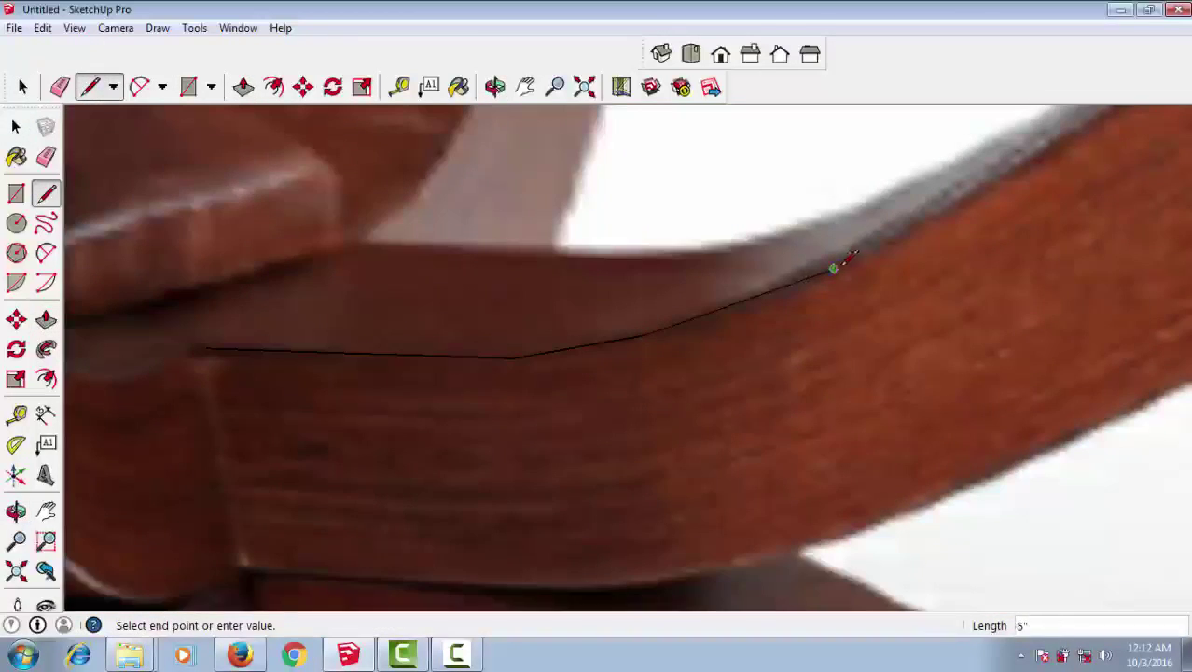
middle_click_drag(833, 268, 311, 471)
left_click(311, 471)
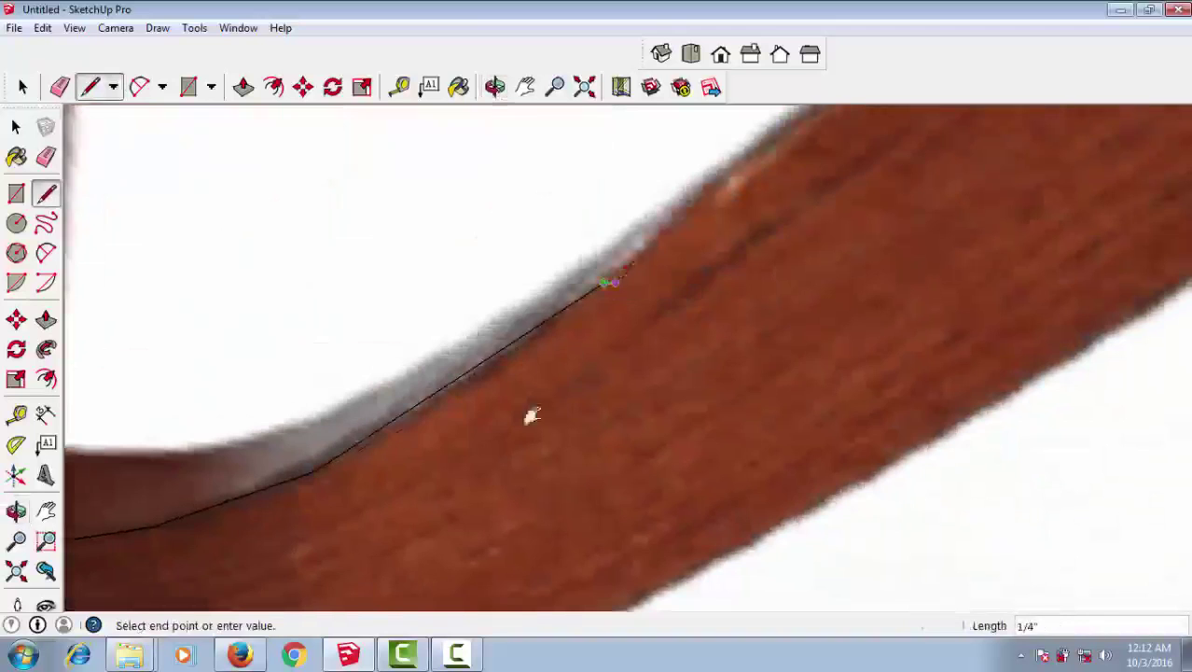
- Follow the leg's edge up to the tabletop and back, adding a point near the centre joint
middle_click_drag(531, 416, 614, 408)
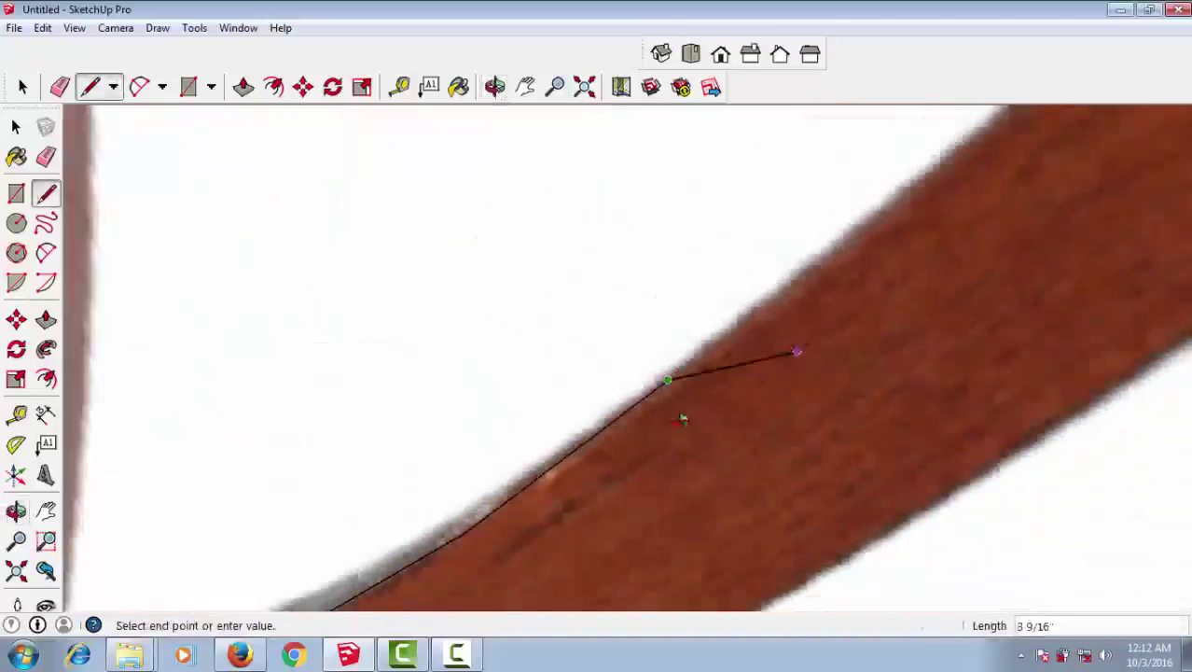
middle_click_drag(671, 378, 572, 411)
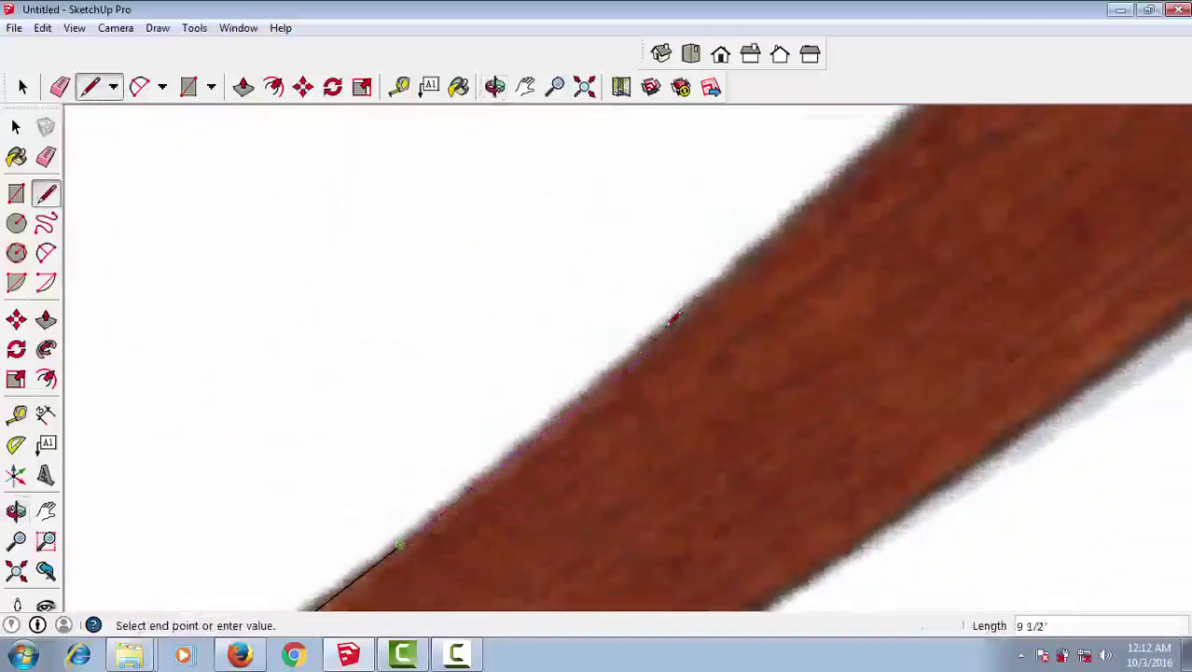
mouse_move(665, 362)
middle_mouse_down()
mouse_move(431, 577)
mouse_move(764, 274)
mouse_move(482, 510)
middle_mouse_up()
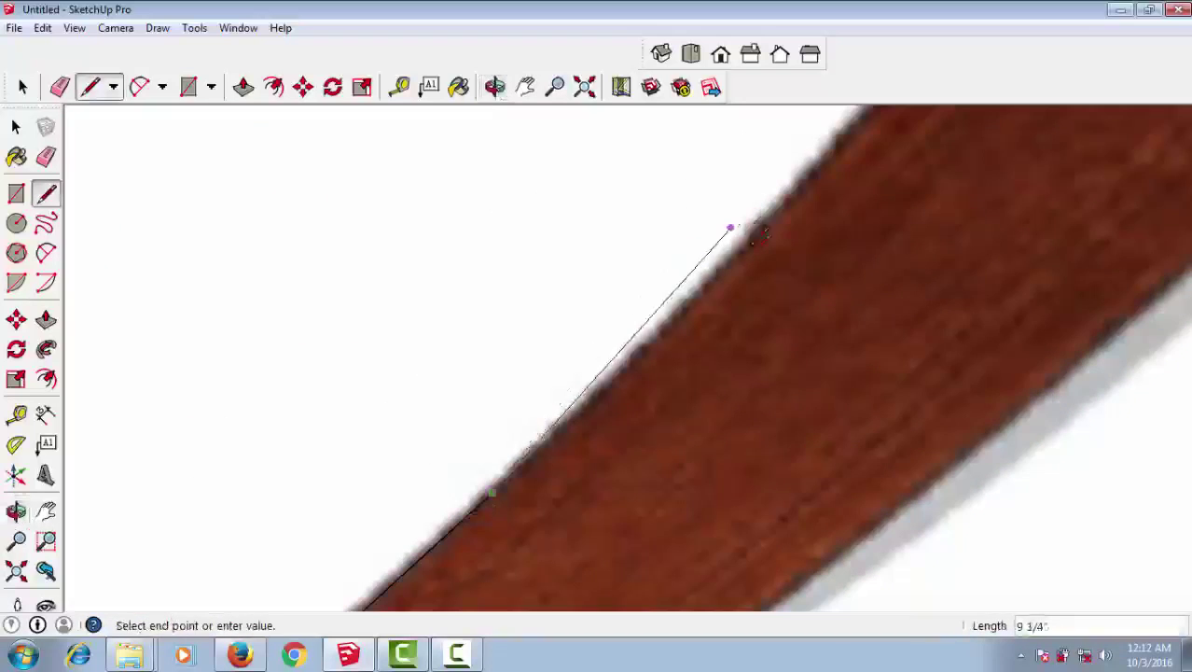
mouse_move(761, 222)
middle_mouse_down()
mouse_move(639, 400)
mouse_move(790, 215)
mouse_move(753, 240)
mouse_move(609, 418)
mouse_move(762, 238)
middle_mouse_up()
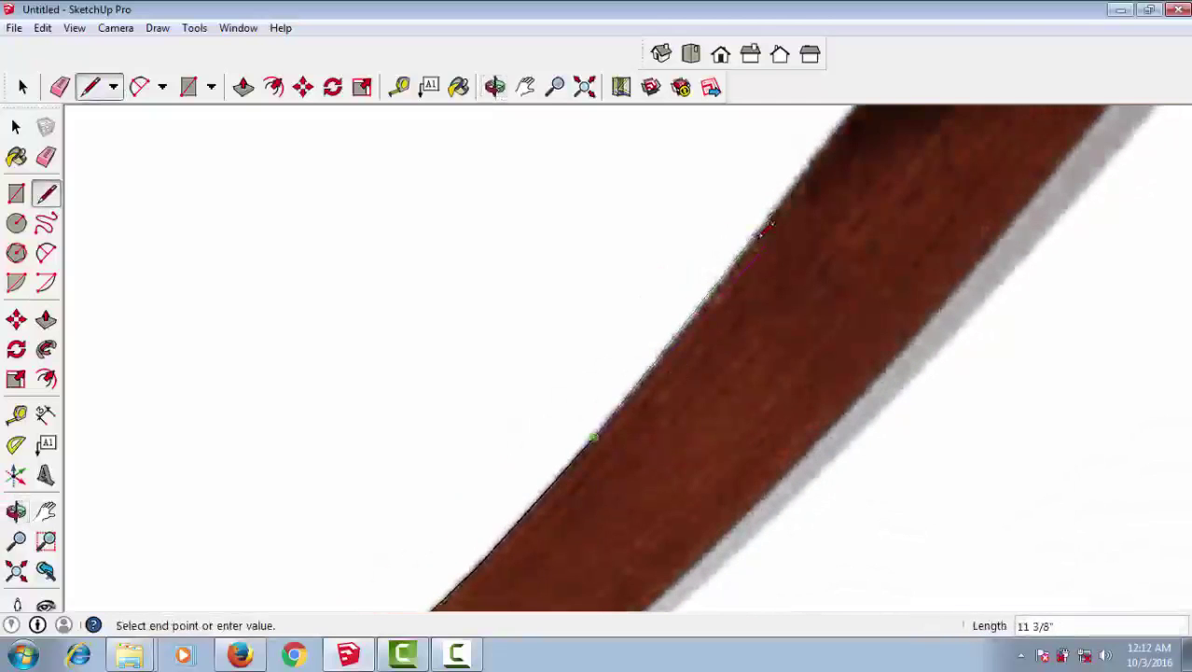
scroll(761, 239, "up", 2)
scroll(756, 245, "up", 1)
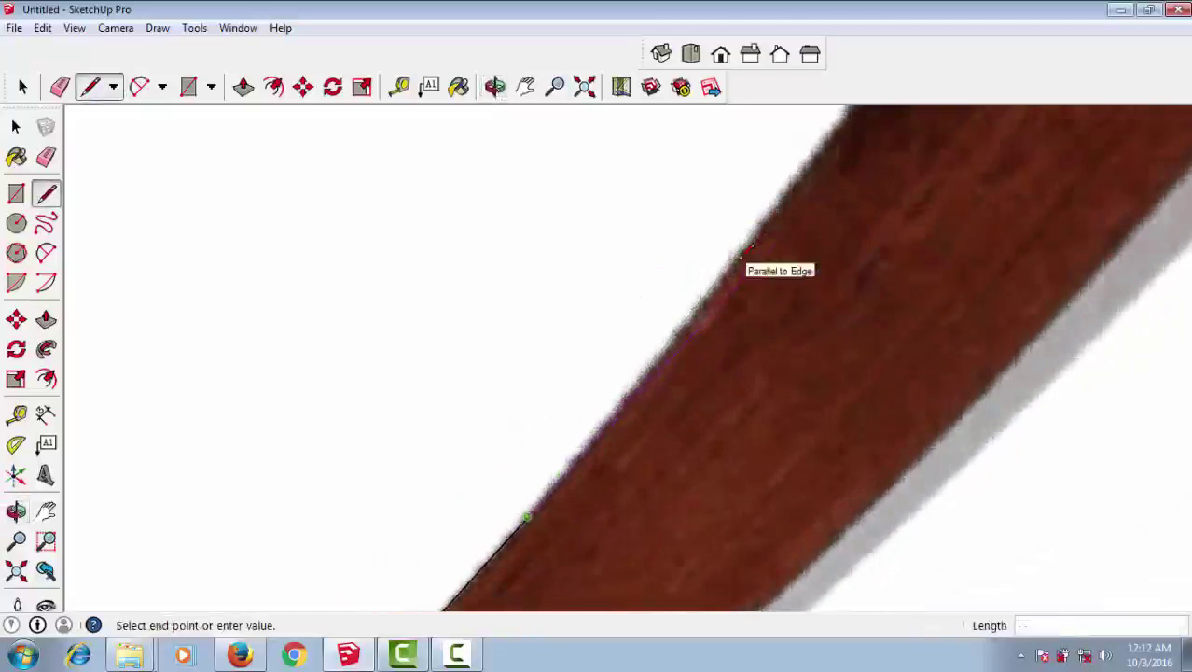
mouse_move(746, 254)
middle_mouse_down()
mouse_move(732, 259)
mouse_move(681, 392)
mouse_move(718, 244)
mouse_move(606, 457)
mouse_move(716, 315)
middle_mouse_up()
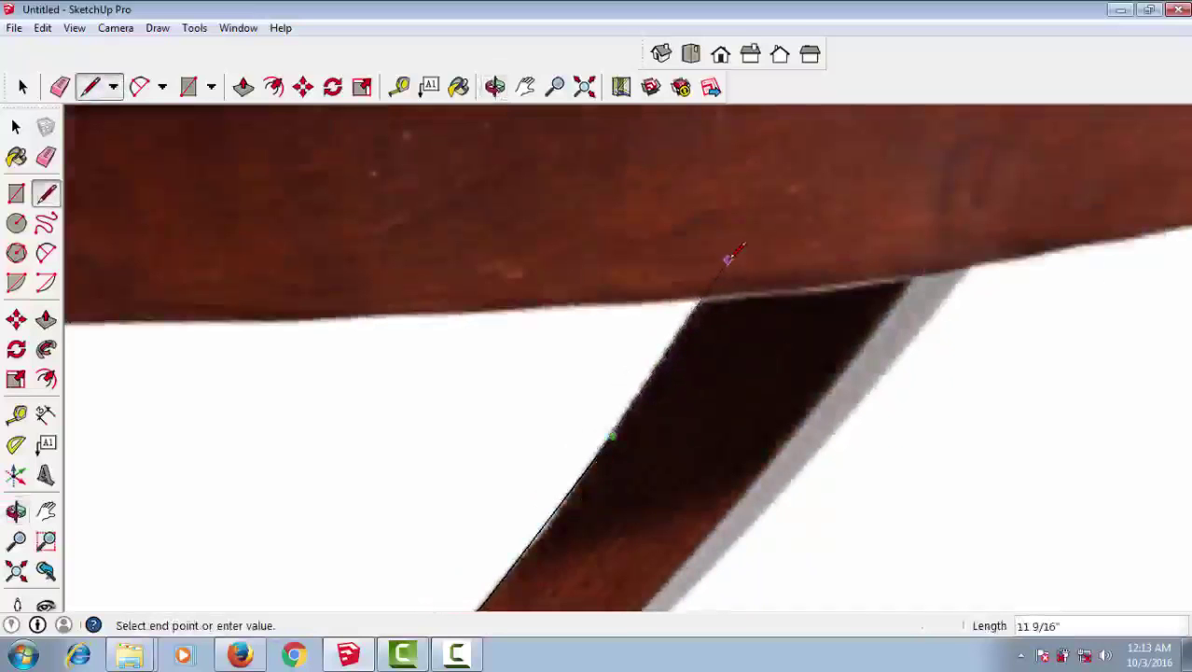
middle_click_drag(872, 259, 828, 202)
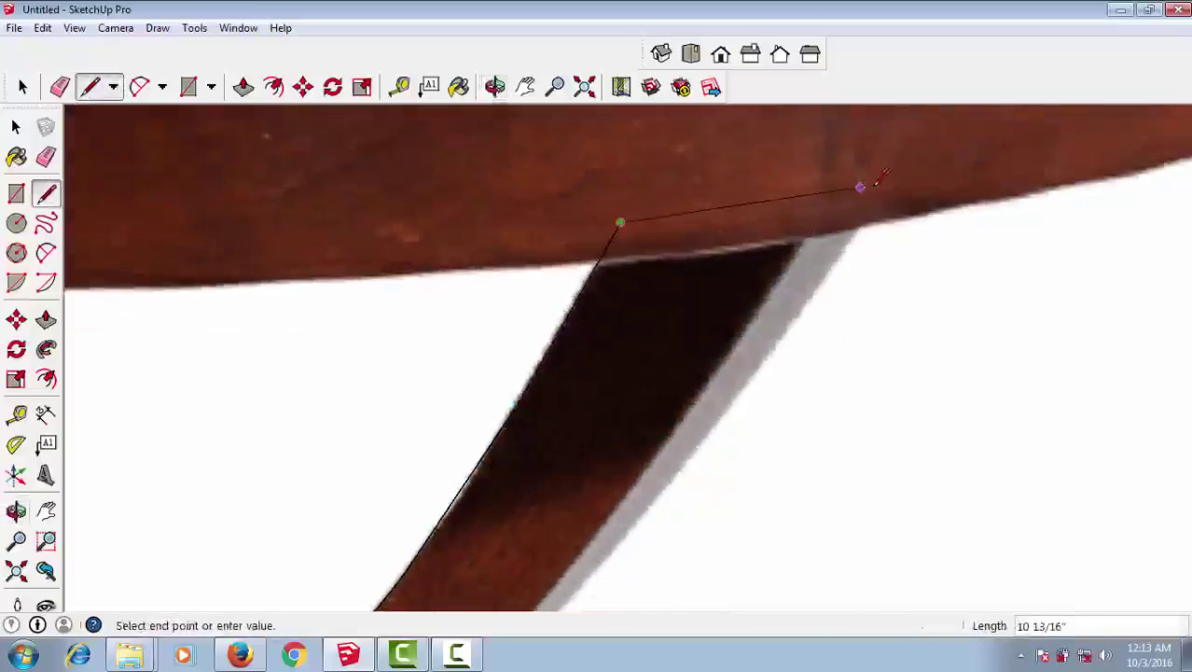
middle_click_drag(837, 245, 845, 239)
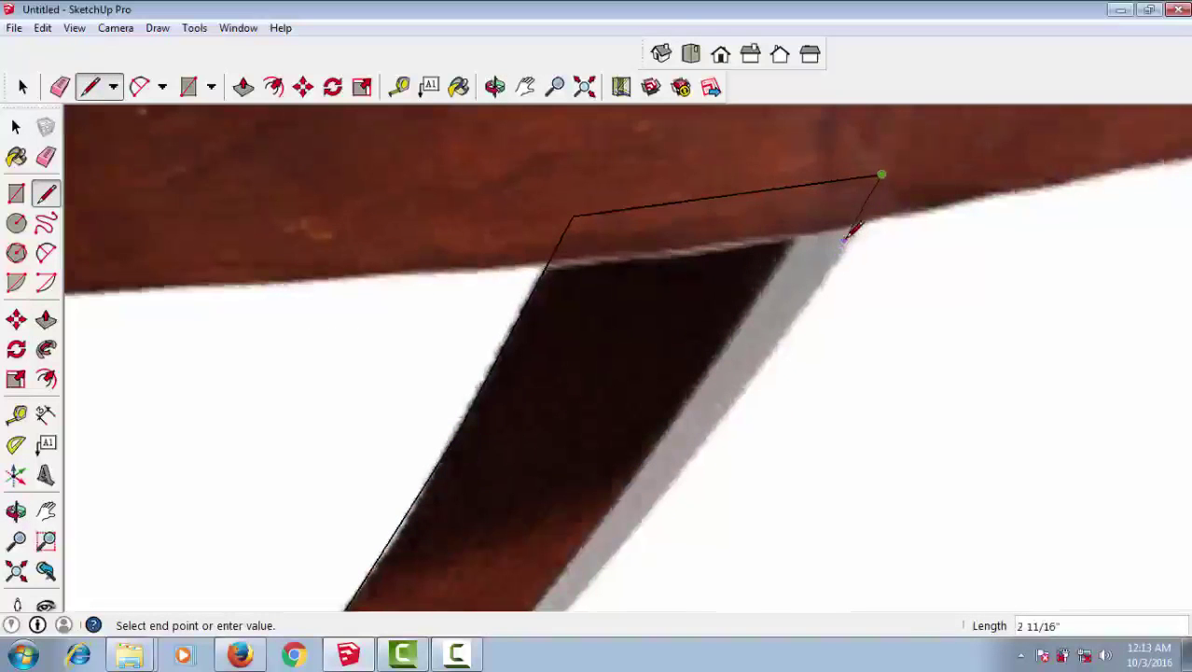
middle_click_drag(766, 375, 732, 306)
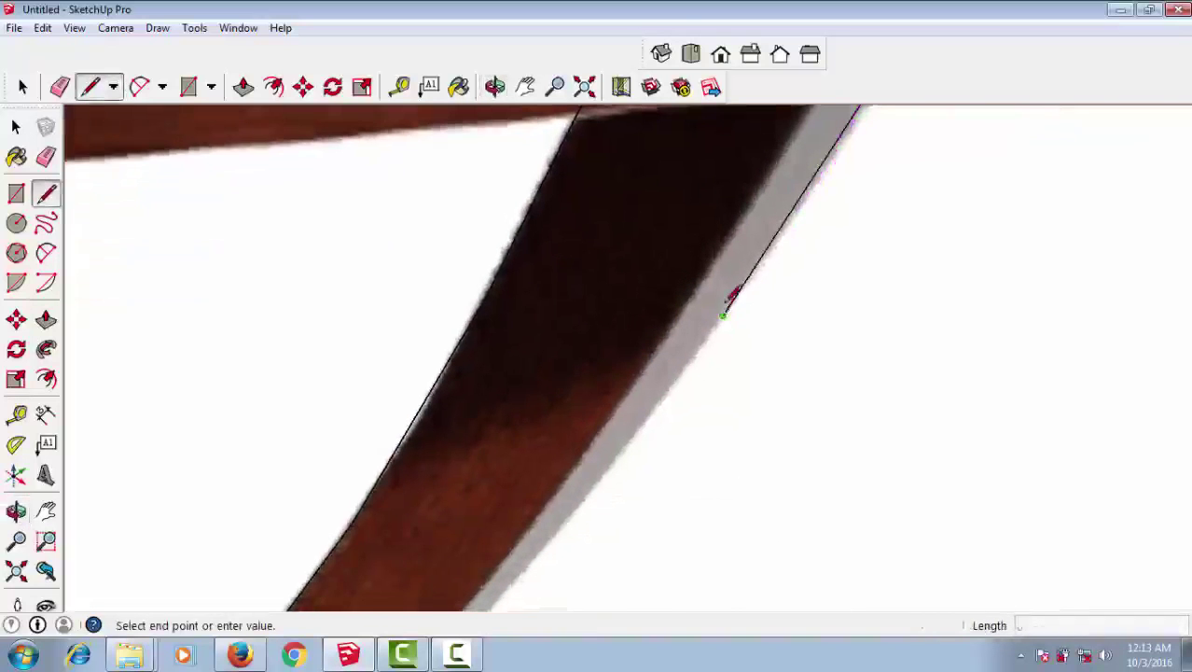
scroll(732, 296, "down", 2)
scroll(672, 280, "up", 3)
scroll(675, 284, "up", 1)
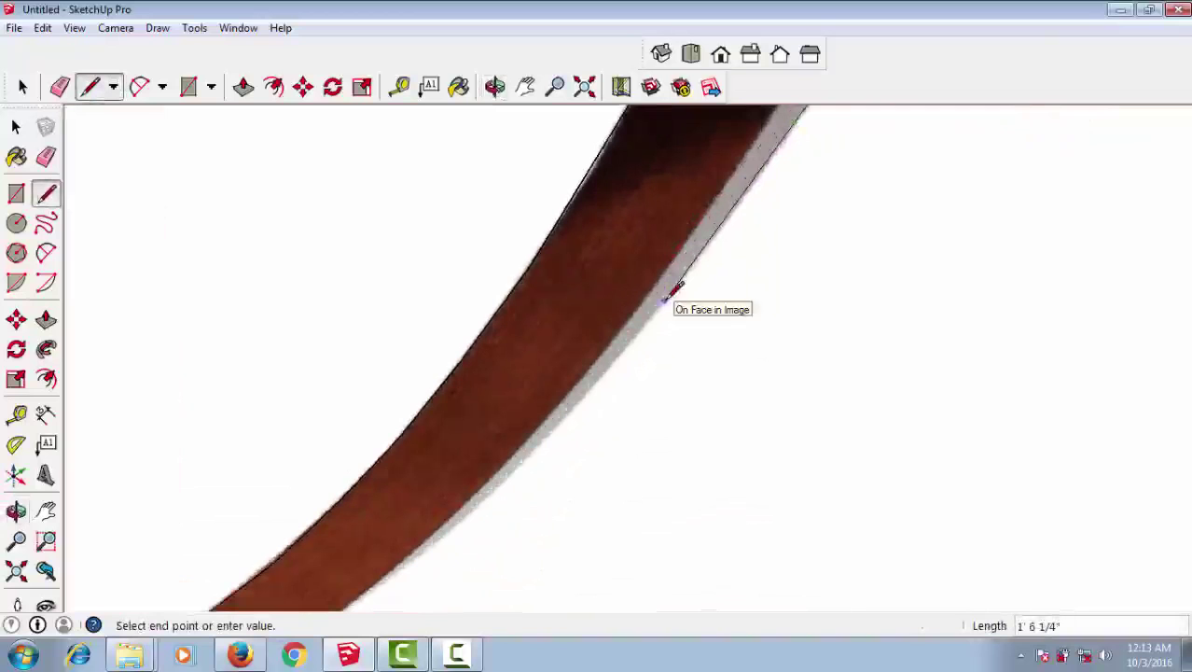
scroll(676, 291, "down", 1)
scroll(662, 289, "down", 1)
scroll(638, 332, "down", 1)
scroll(602, 311, "up", 3)
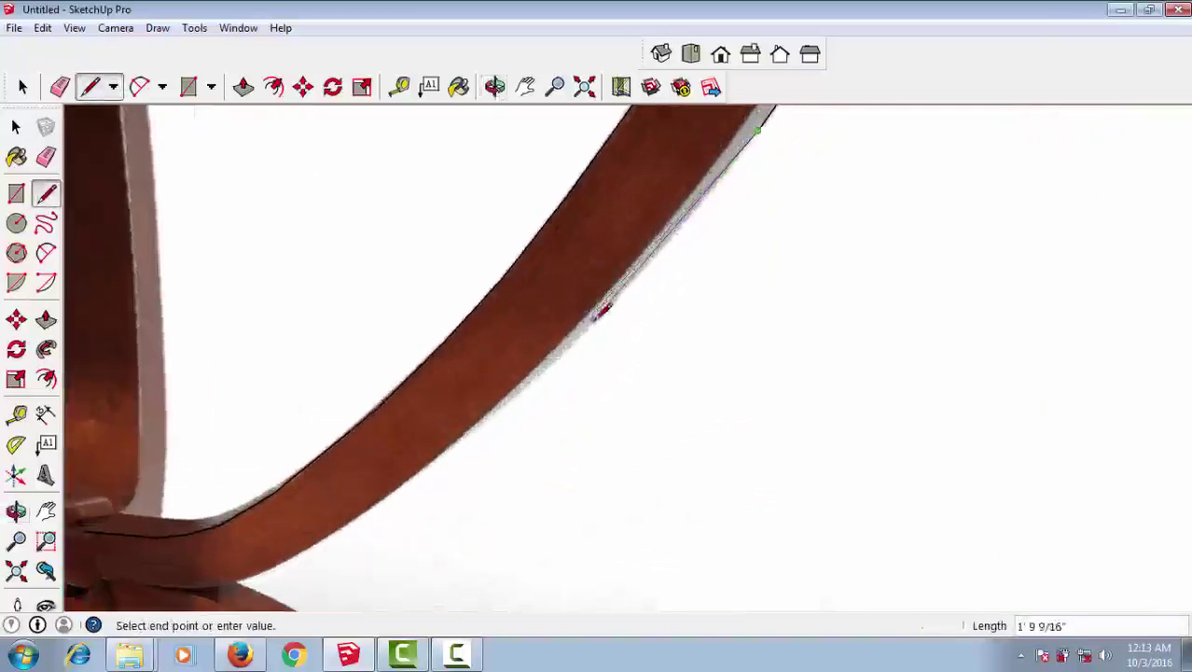
mouse_move(591, 314)
middle_mouse_down()
mouse_move(607, 259)
mouse_move(520, 322)
mouse_move(567, 236)
mouse_move(560, 244)
middle_mouse_up()
scroll(519, 322, "up", 1)
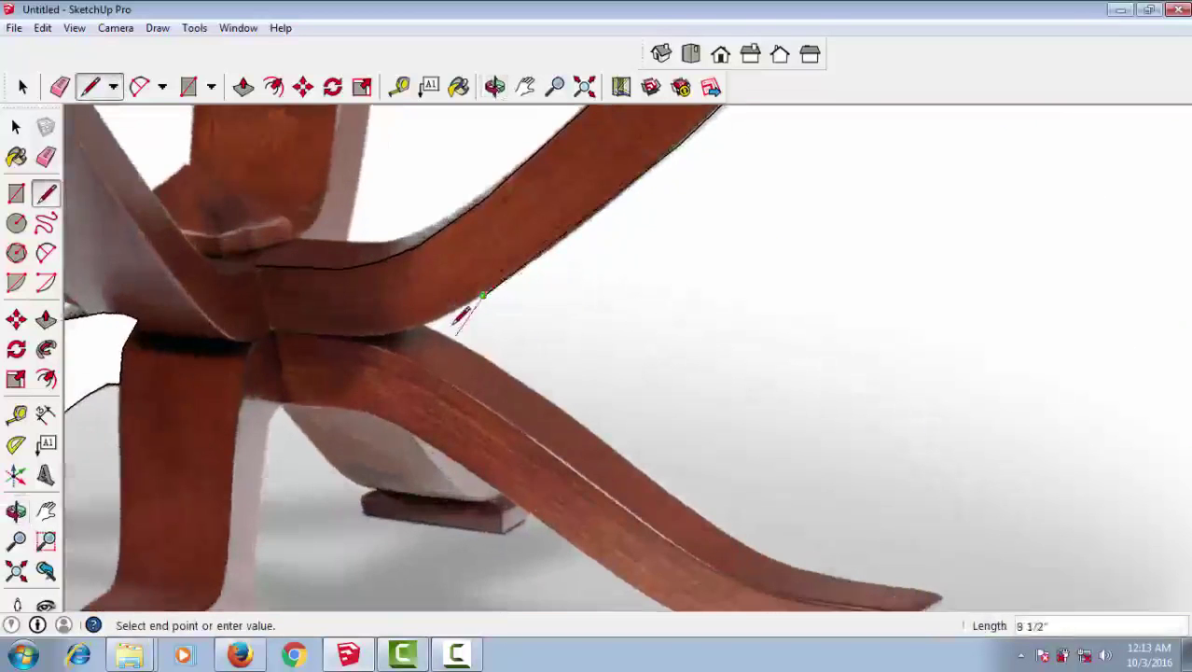
mouse_move(463, 315)
middle_mouse_down()
mouse_move(511, 270)
mouse_move(753, 240)
middle_mouse_up()
scroll(709, 244, "up", 1)
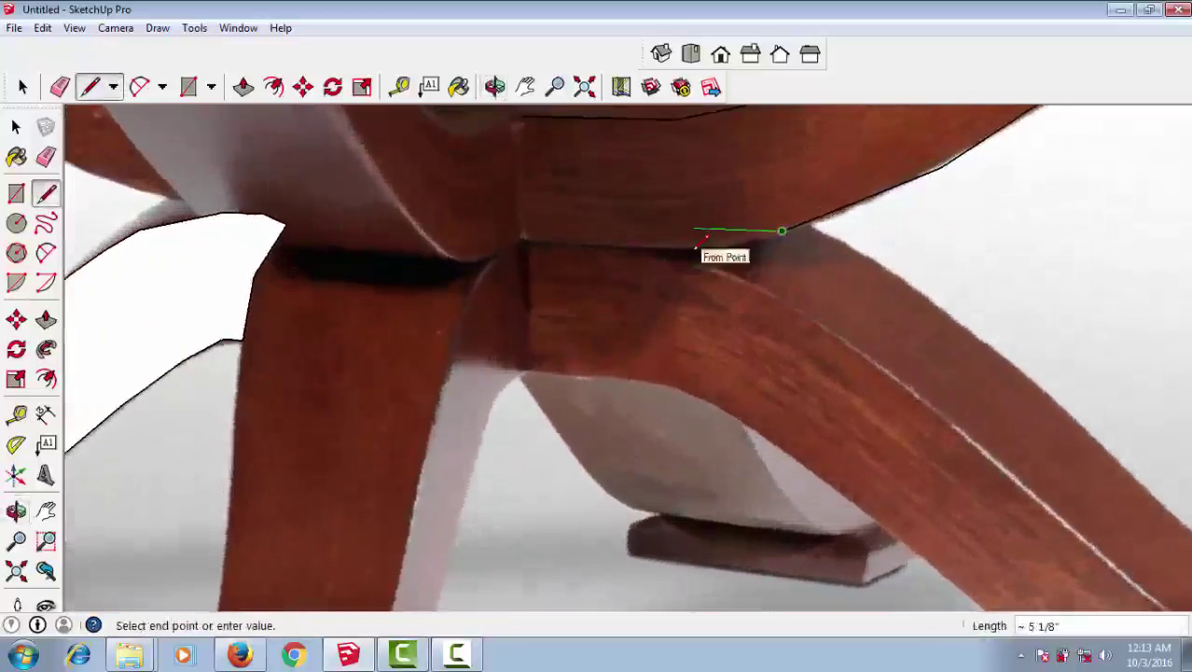
scroll(706, 238, "up", 1)
scroll(701, 245, "up", 1)
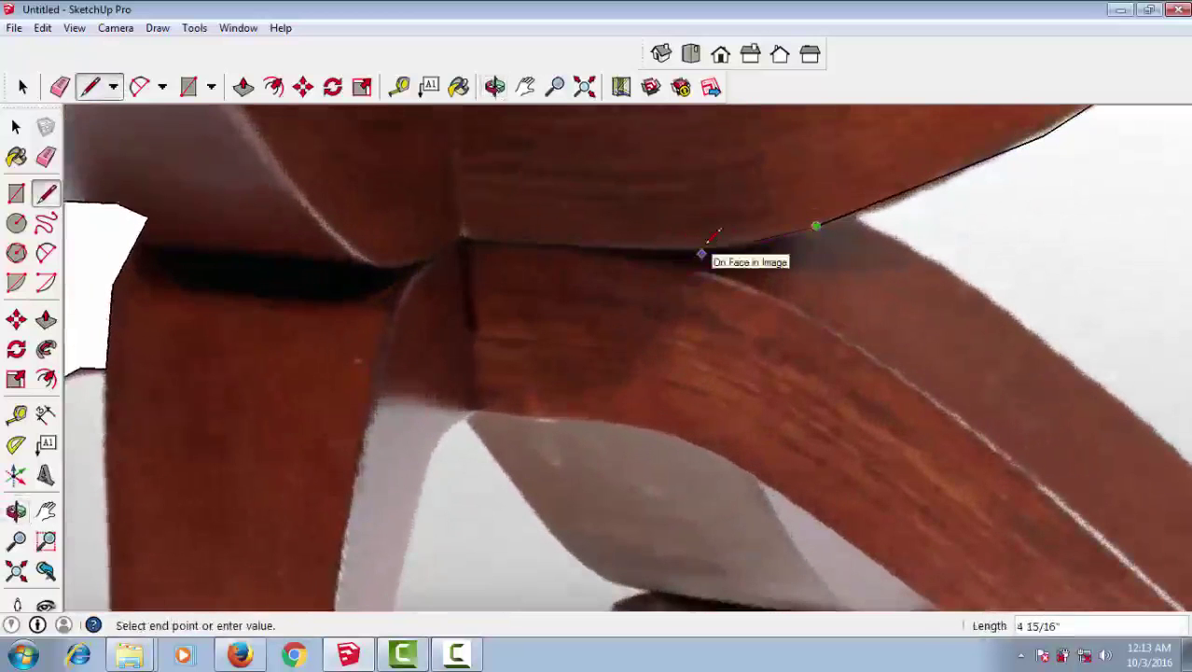
left_click(707, 249)
- Close the upper arc leg outline at its start point to form a face
middle_click_drag(688, 247, 737, 237)
scroll(746, 238, "up", 1)
scroll(779, 215, "up", 1)
middle_click_drag(784, 198, 774, 249)
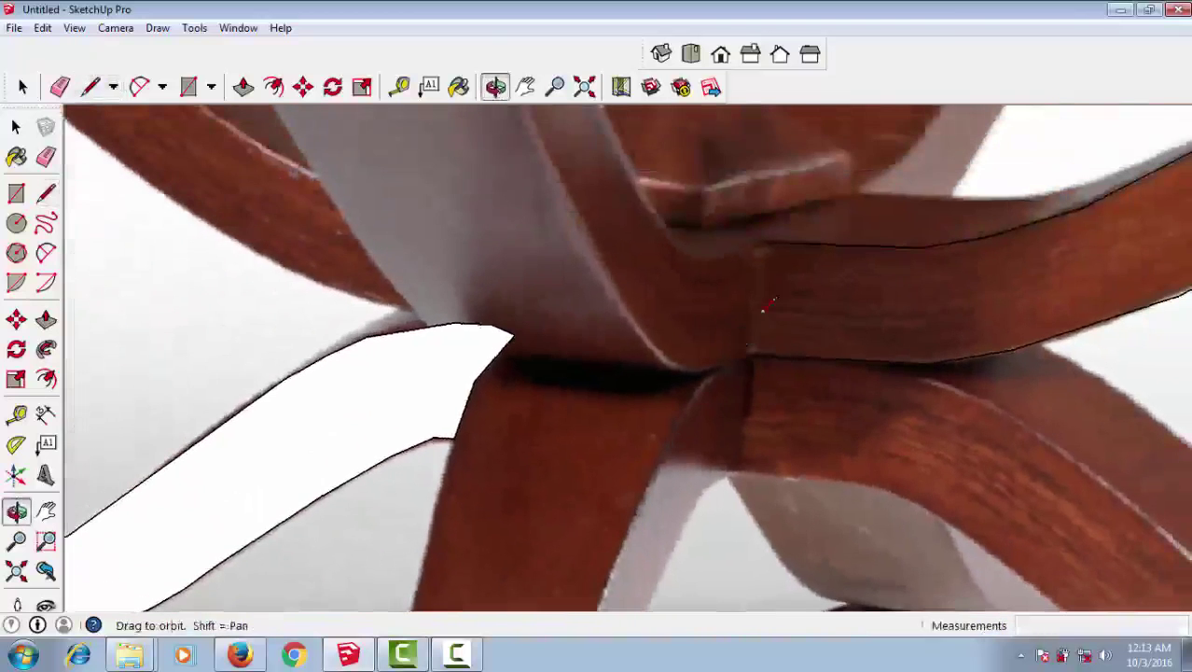
left_click(764, 242)
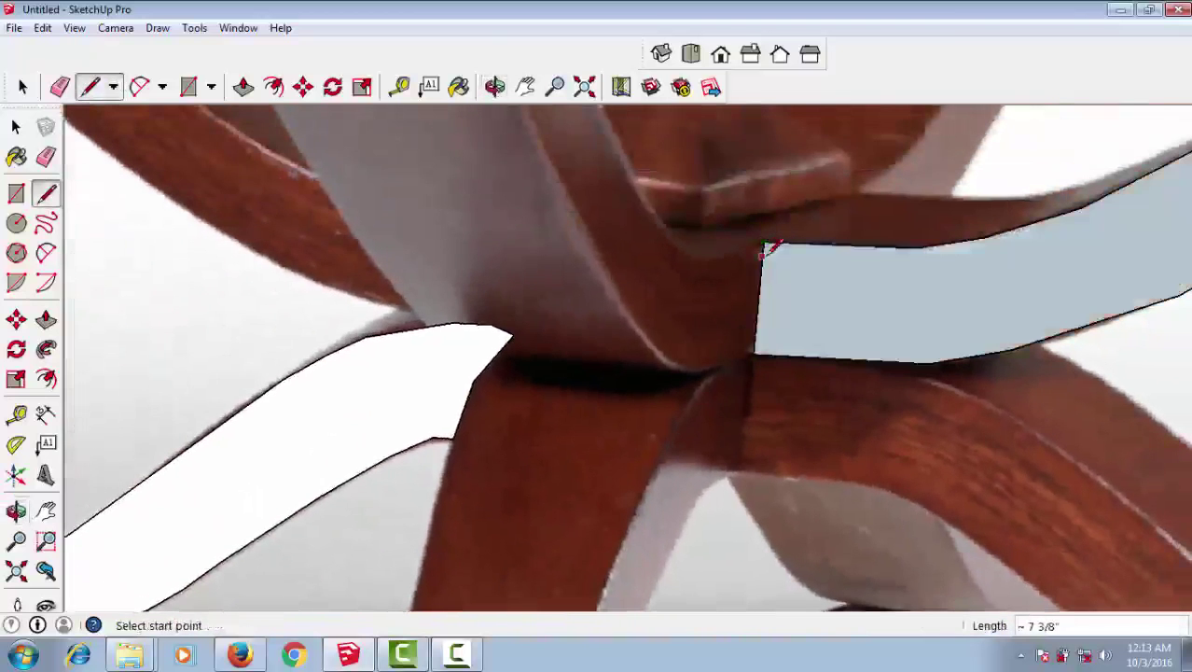
- Push/Pull the traced base leg face to give it thickness
key("space")
scroll(765, 259, "down", 2)
scroll(765, 261, "down", 2)
scroll(764, 263, "down", 1)
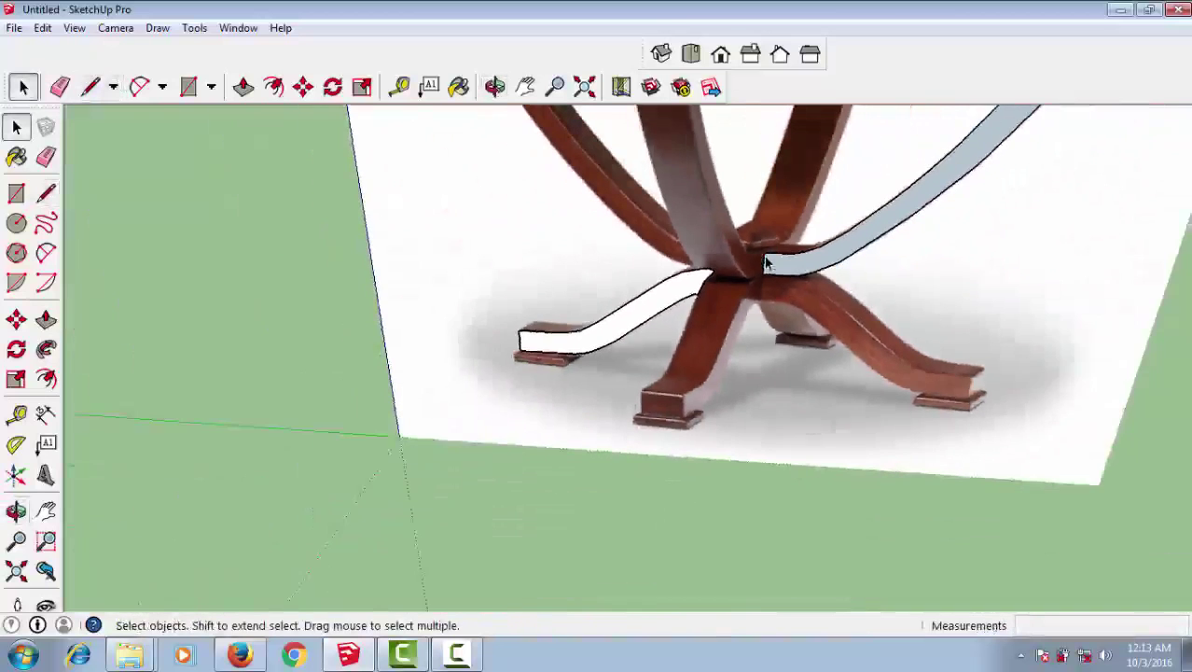
scroll(746, 275, "down", 1)
scroll(664, 317, "up", 2)
scroll(679, 315, "up", 2)
scroll(705, 306, "up", 2)
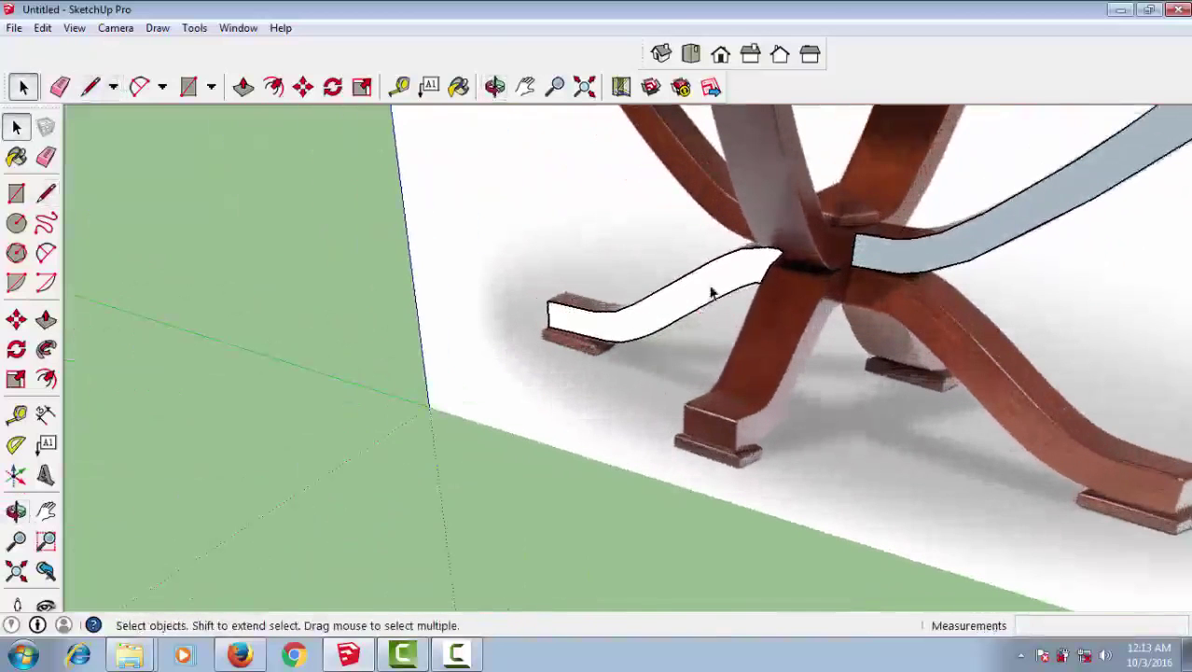
key("p")
left_click_drag(714, 263, 697, 300)
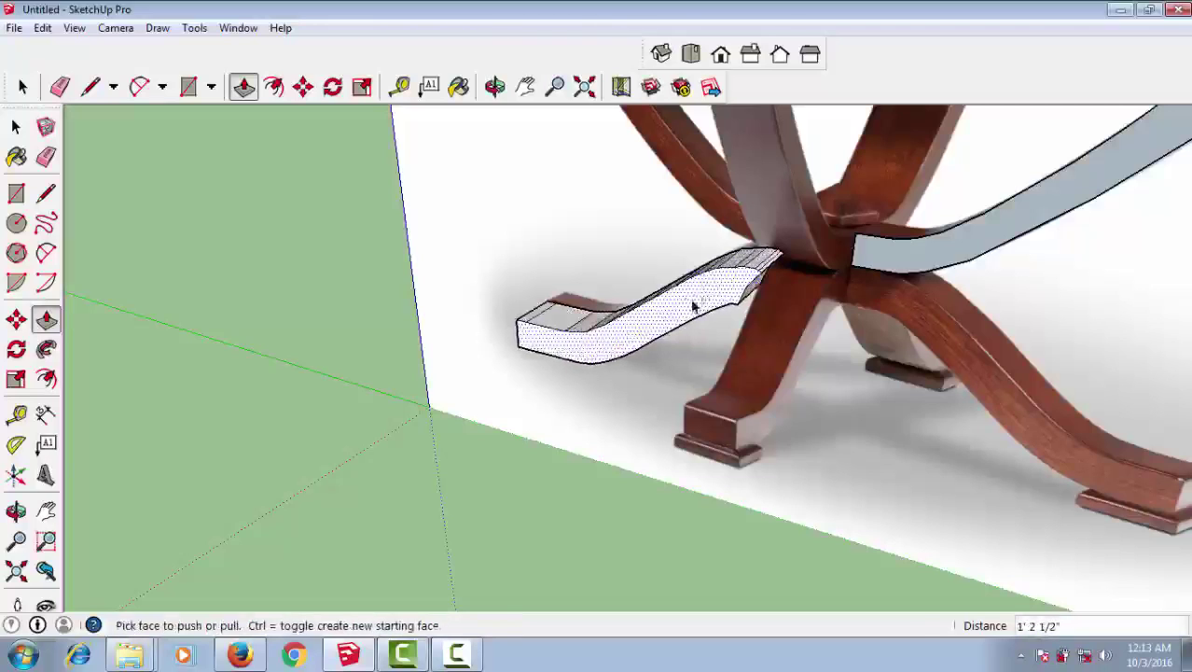
key("space")
- Select the whole extruded base leg and make it a component via Make Component
triple_click(643, 307)
right_click(643, 310)
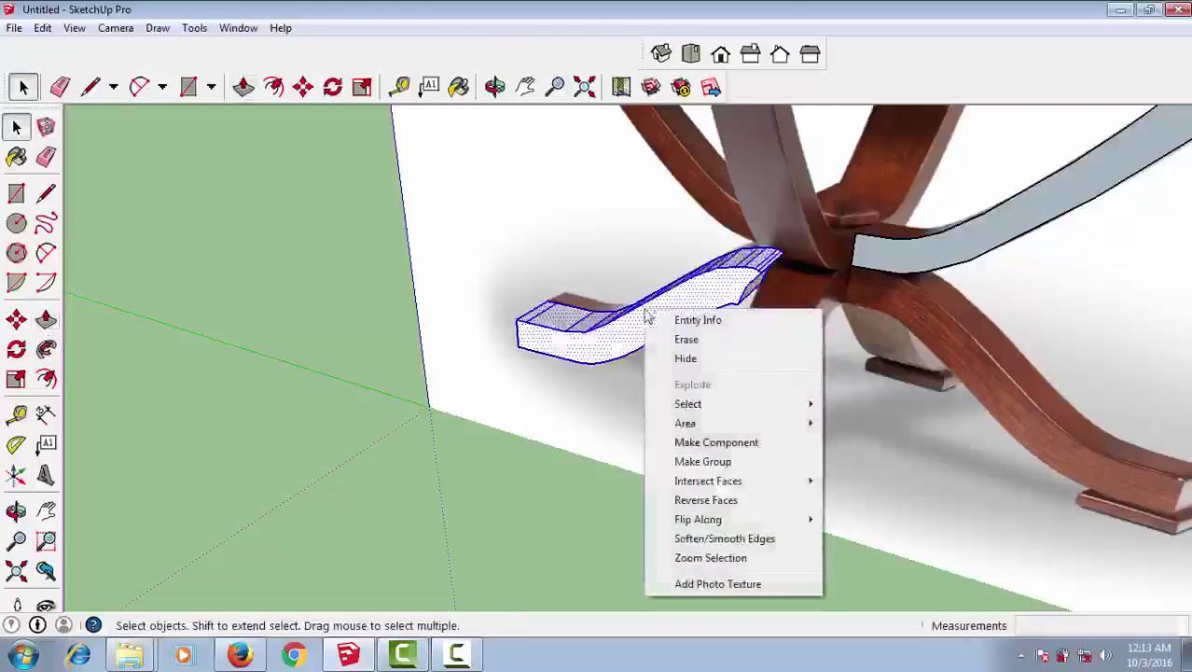
left_click(719, 442)
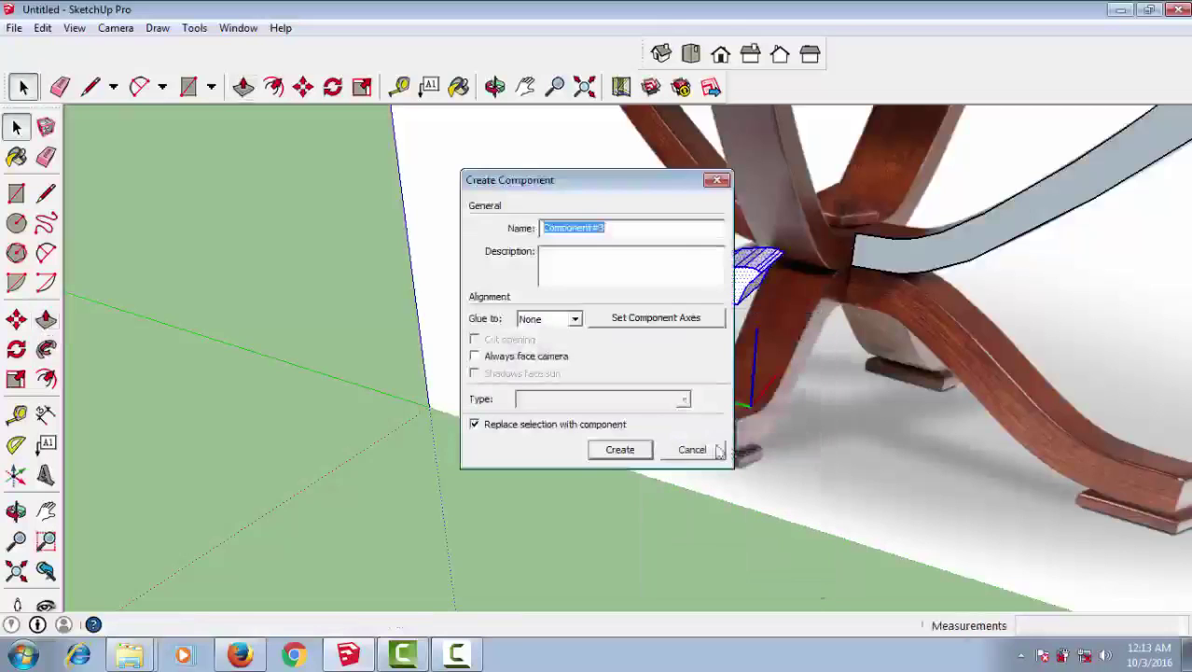
left_click(617, 448)
middle_click_drag(651, 420, 750, 324)
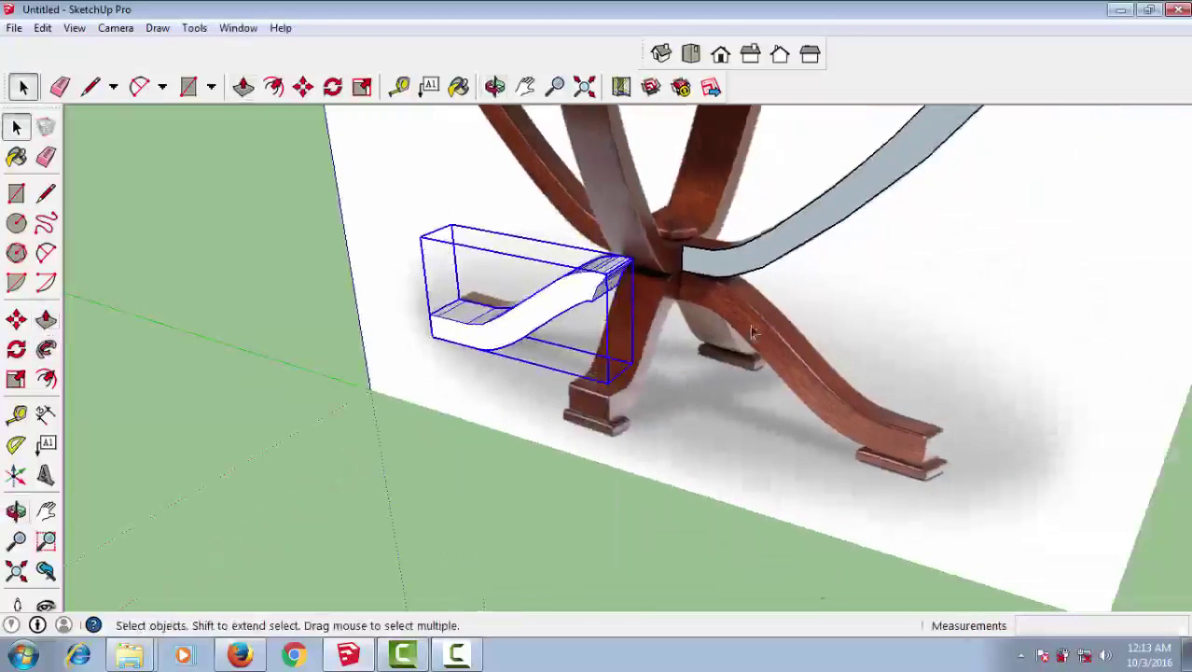
key("p")
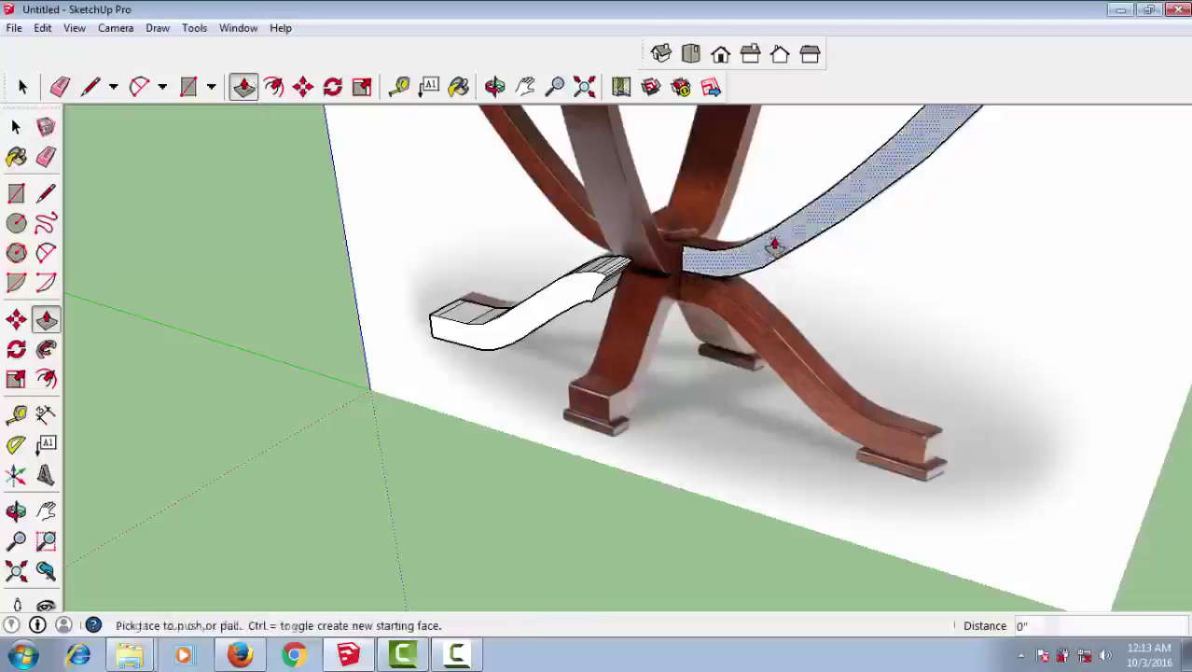
- Push/Pull the upper arc strip to a thickness of 1' 1"
left_click(773, 250)
scroll(695, 270, "up", 1)
middle_click_drag(713, 280, 655, 364)
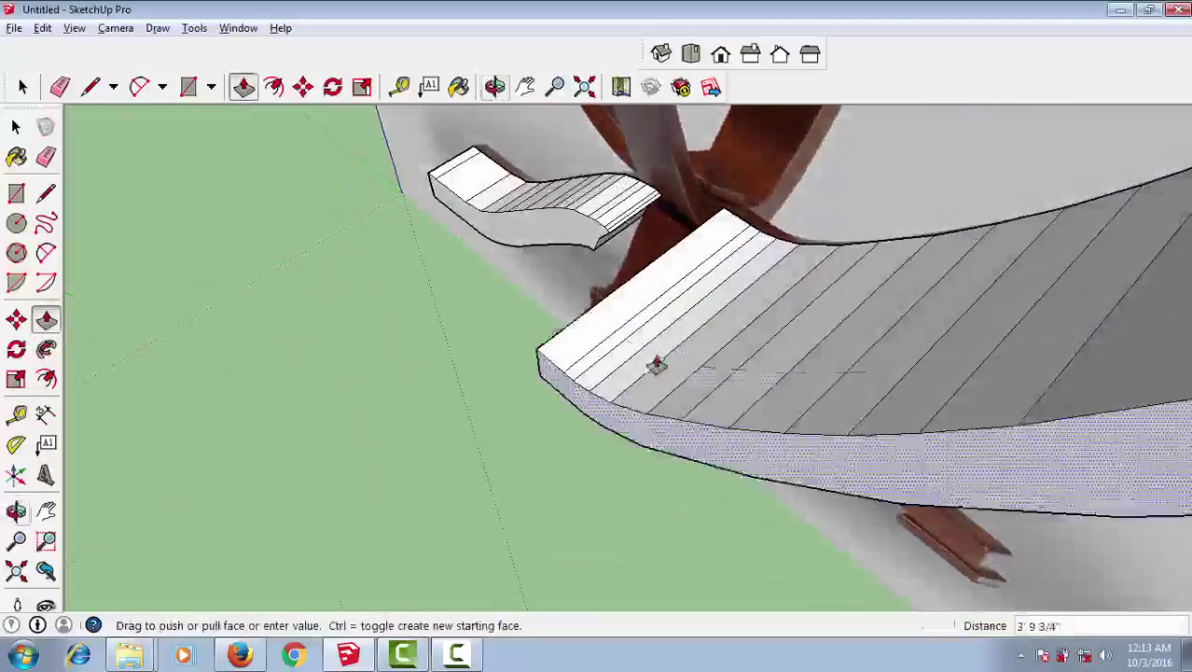
scroll(693, 269, "down", 2)
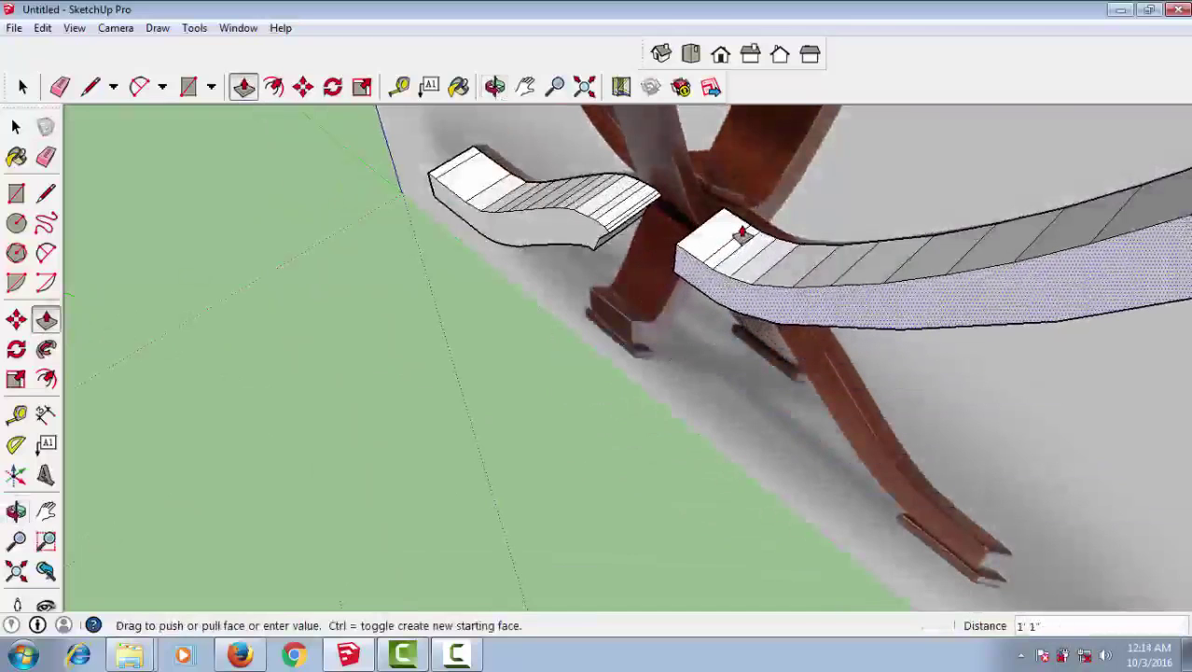
left_click(743, 233)
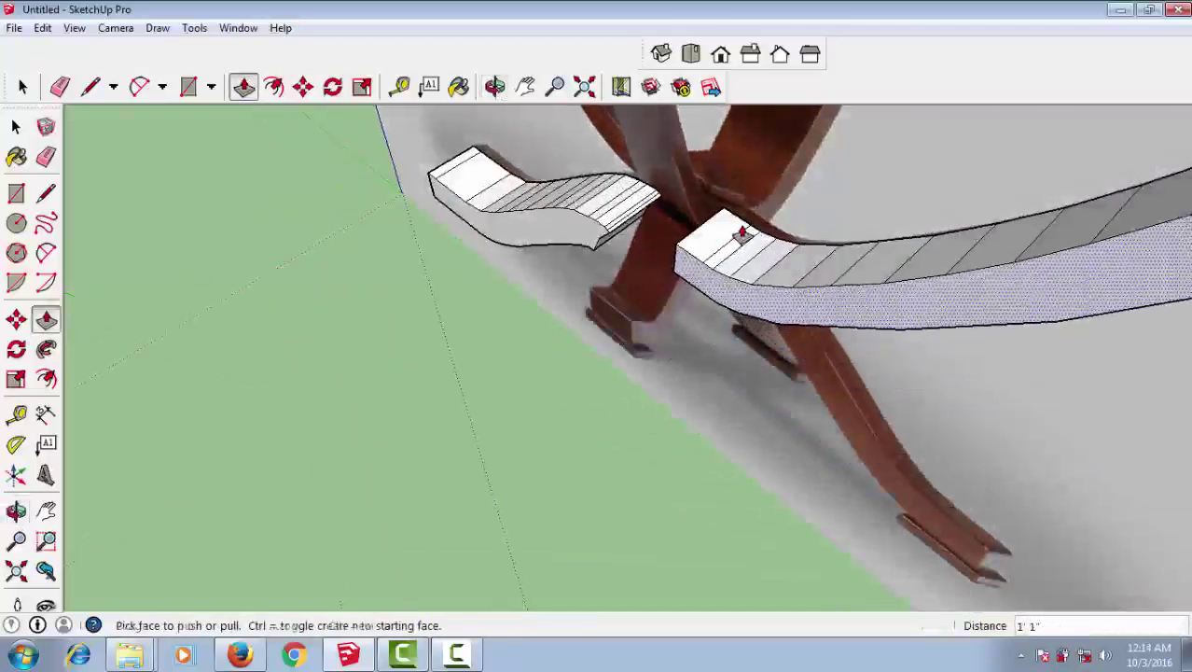
key("space")
- Select the extruded arc piece and make it a component with G
triple_click(868, 294)
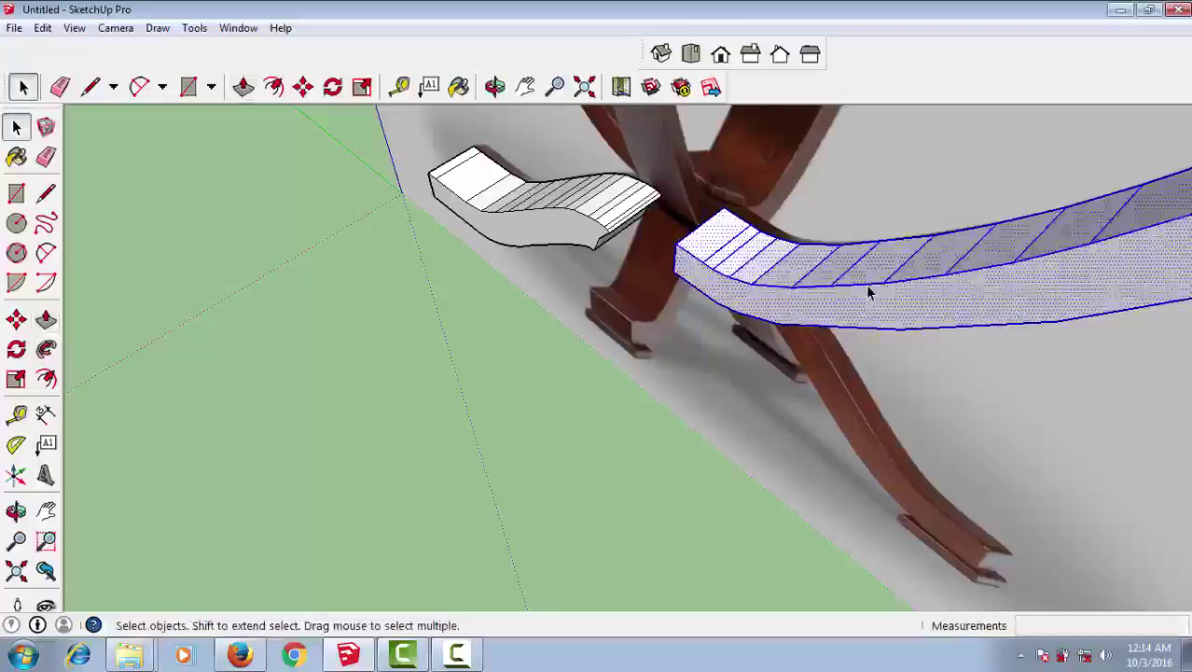
key("m")
key("g")
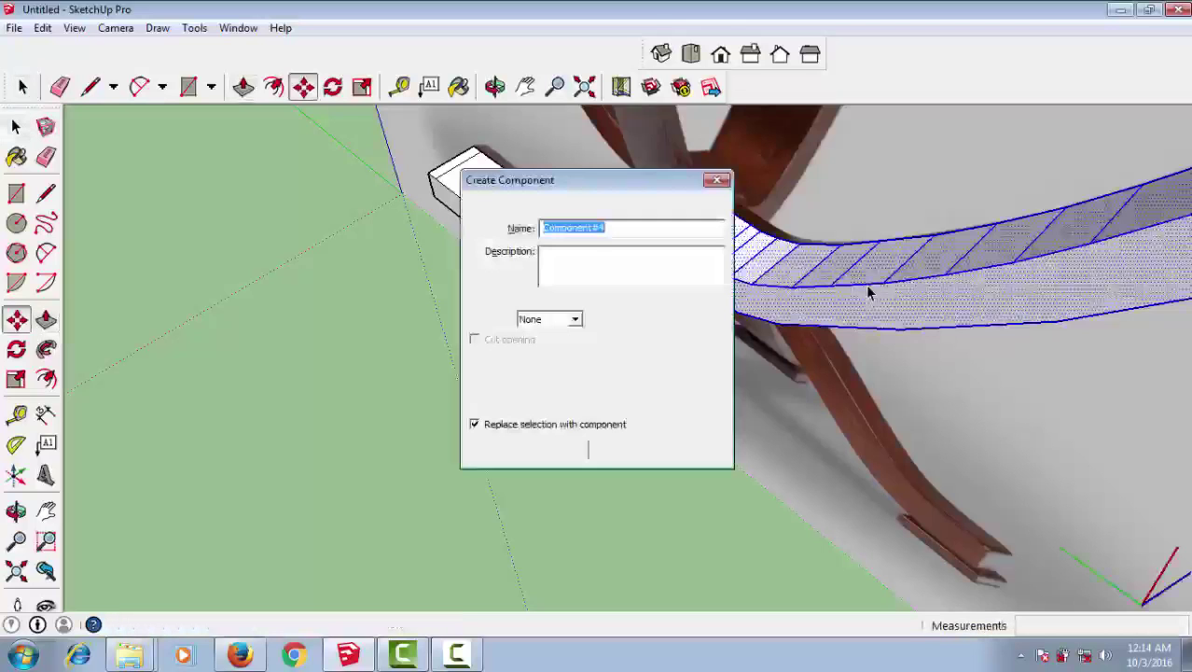
key("Return")
- Move the arc component to its new position
scroll(867, 292, "down", 3)
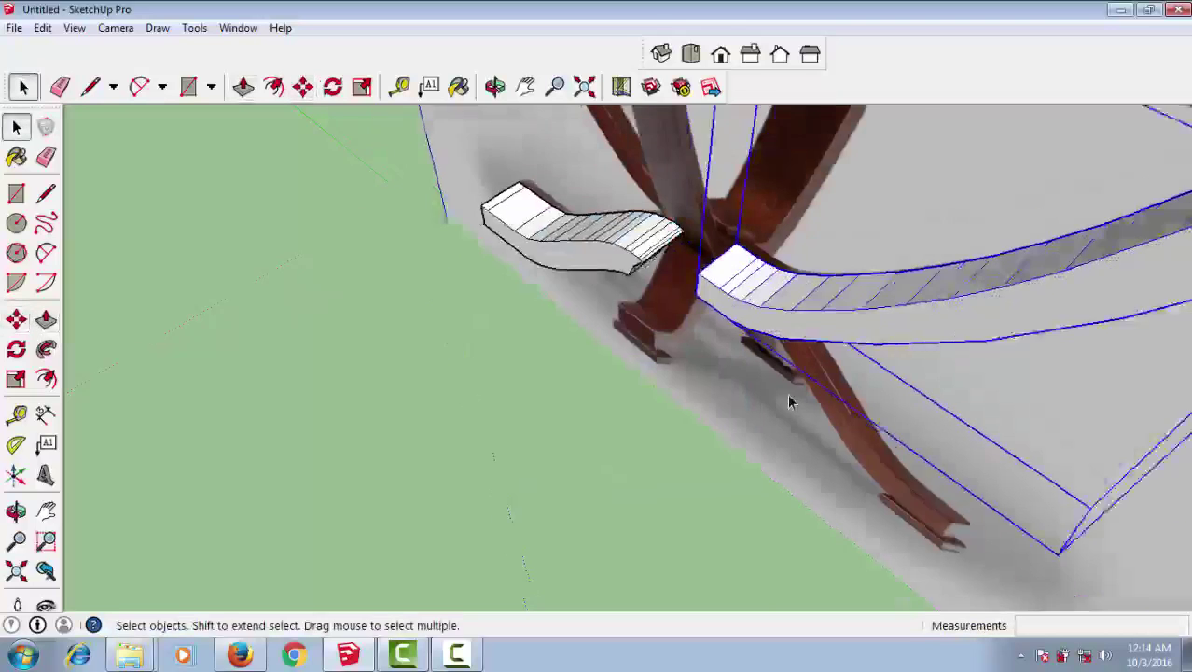
mouse_move(790, 399)
middle_mouse_down()
mouse_move(868, 363)
mouse_move(801, 376)
middle_mouse_up()
scroll(801, 376, "up", 5)
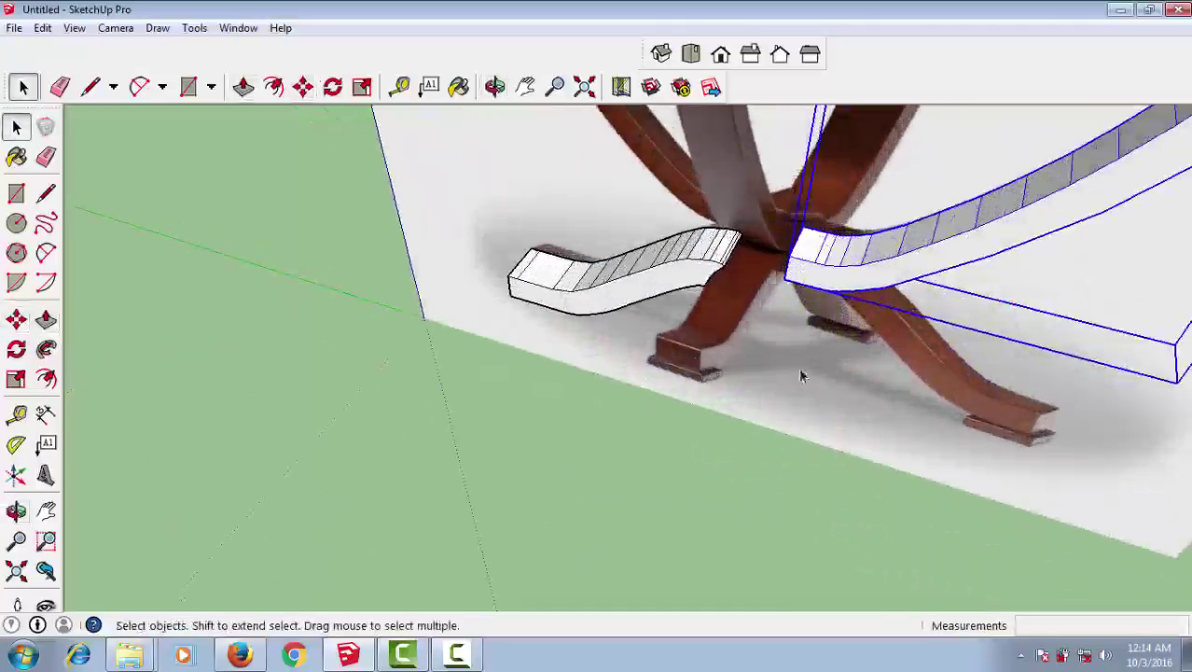
scroll(819, 345, "down", 3)
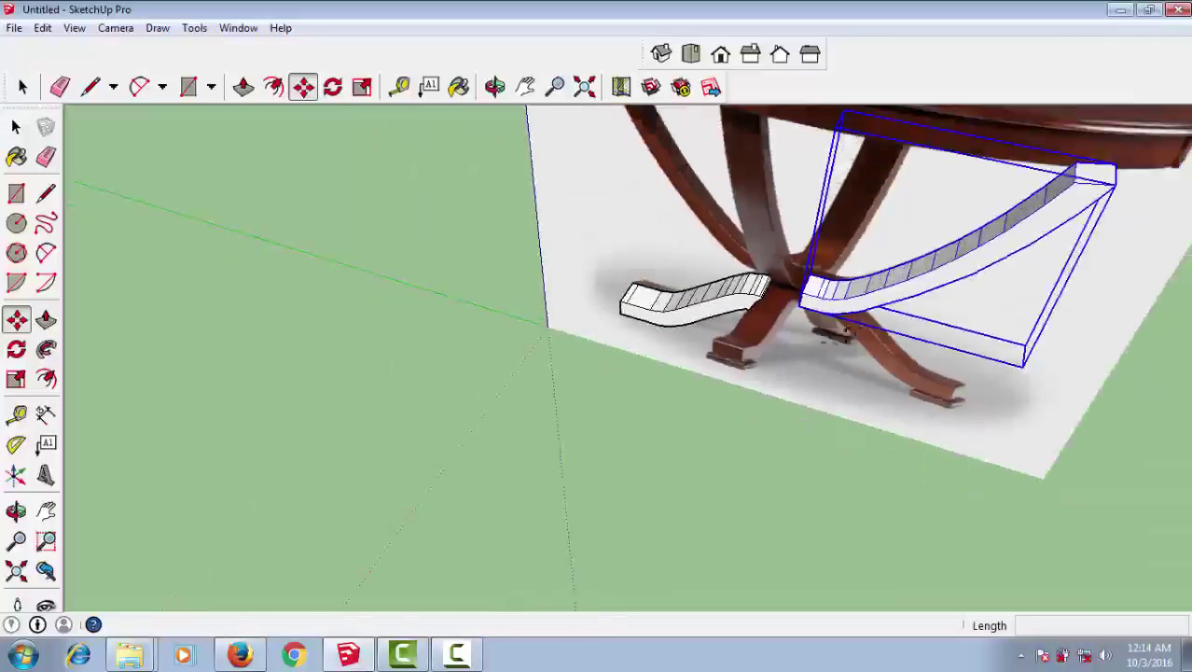
left_click(868, 299)
scroll(551, 336, "up", 3)
left_click(788, 397)
key("space")
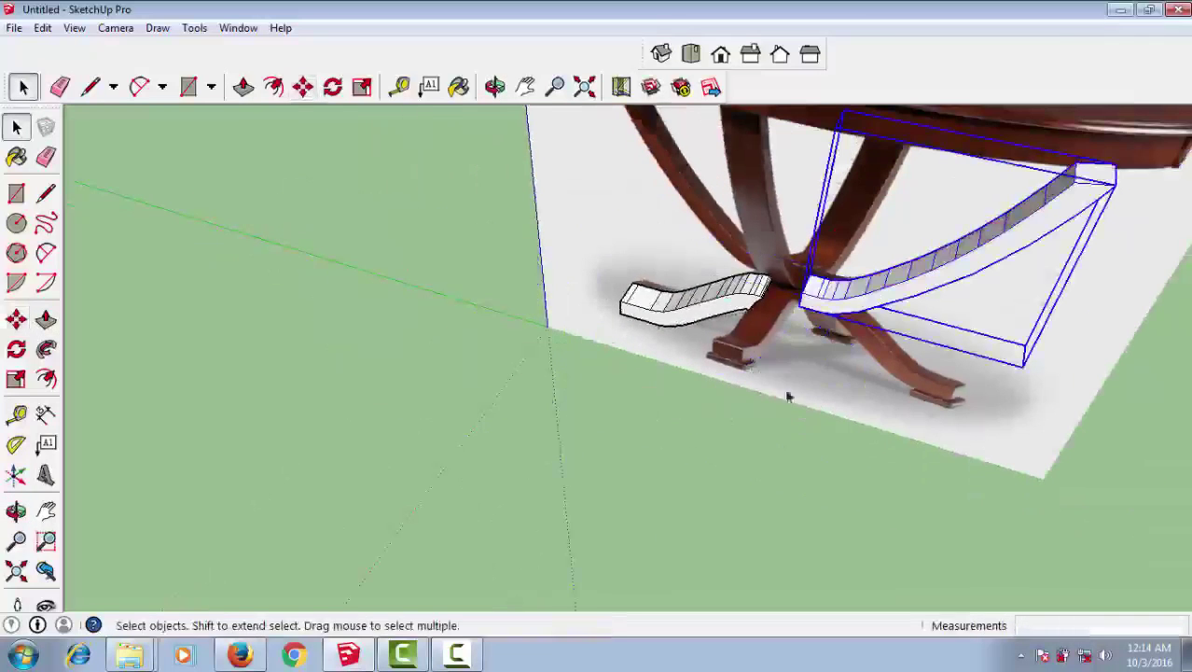
- Orbit to another angle and hide the arc component from its context menu
scroll(765, 396, "up", 2)
scroll(802, 393, "down", 3)
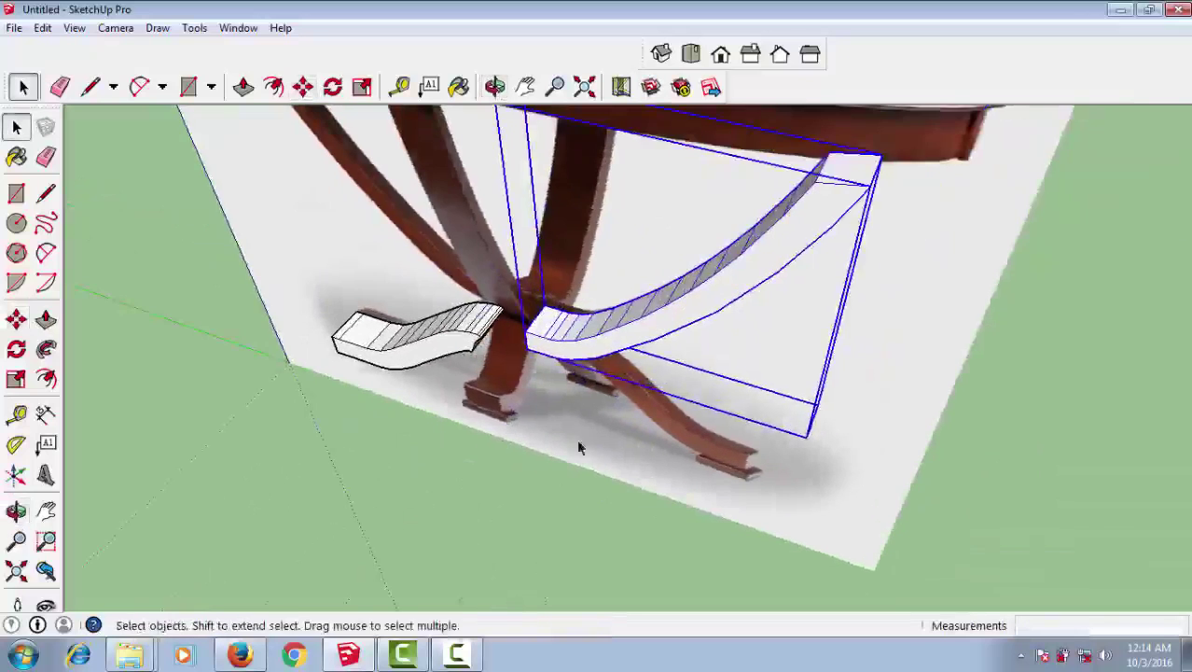
middle_click_drag(577, 438, 704, 404)
scroll(659, 313, "up", 3)
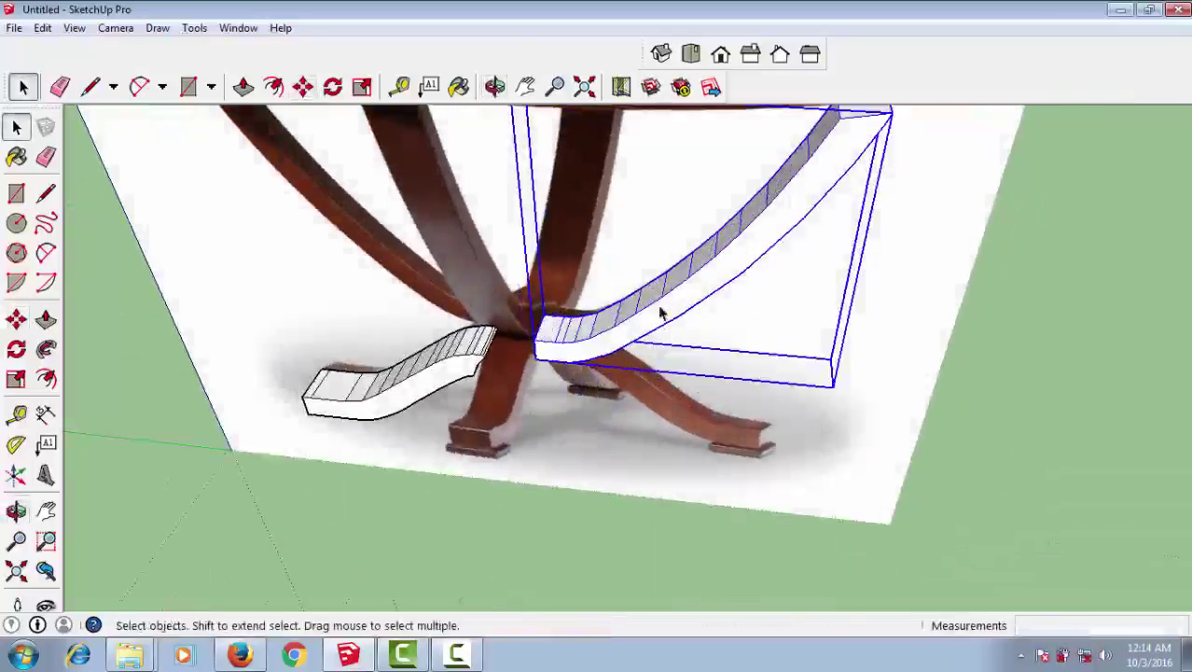
right_click(660, 314)
- Hide the arc component and orbit to get a clear view of the base leg
left_click(711, 270)
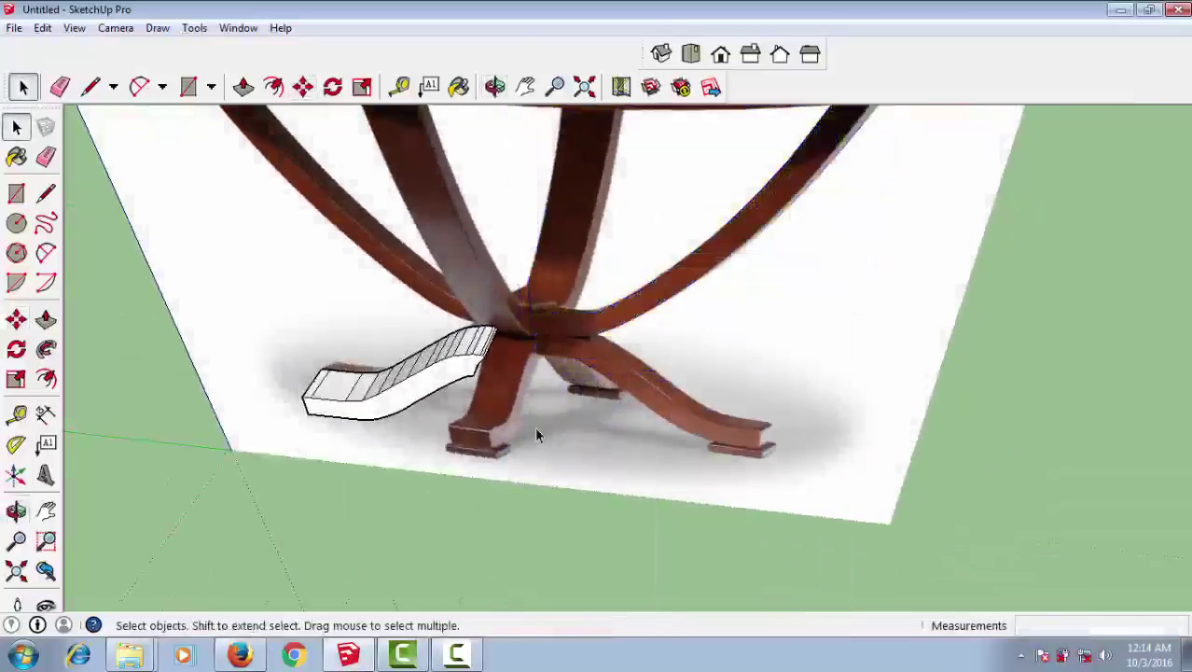
scroll(533, 434, "up", 2)
scroll(487, 413, "up", 2)
scroll(464, 348, "up", 2)
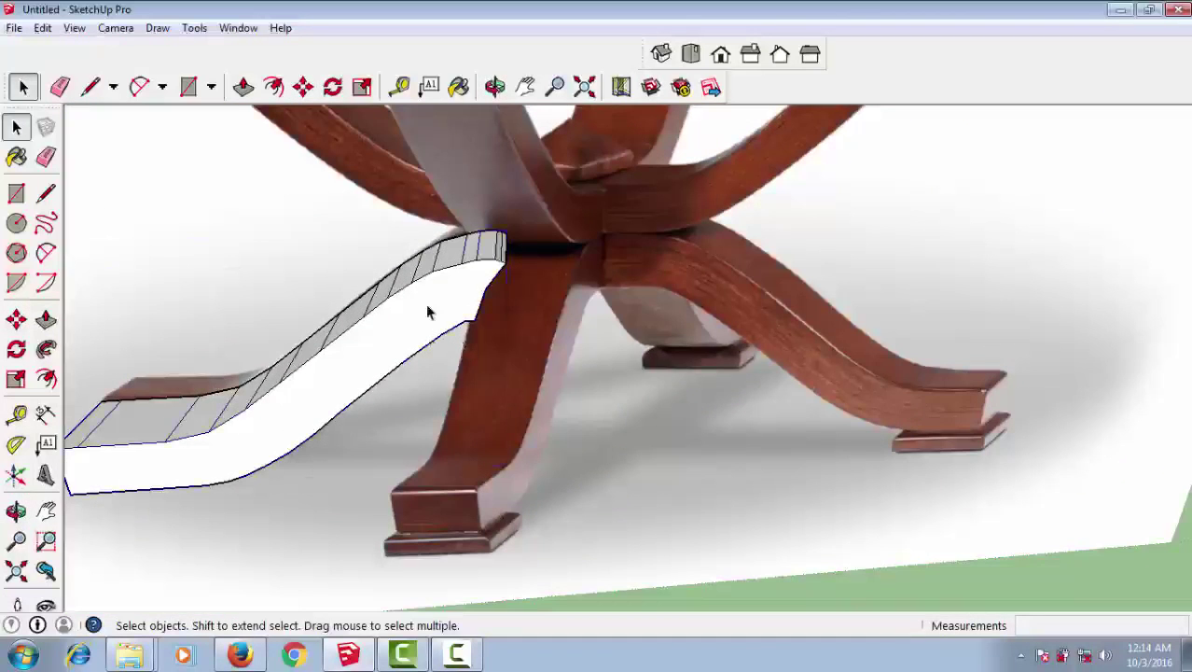
mouse_move(429, 313)
middle_mouse_down()
mouse_move(471, 317)
mouse_move(464, 247)
middle_mouse_up()
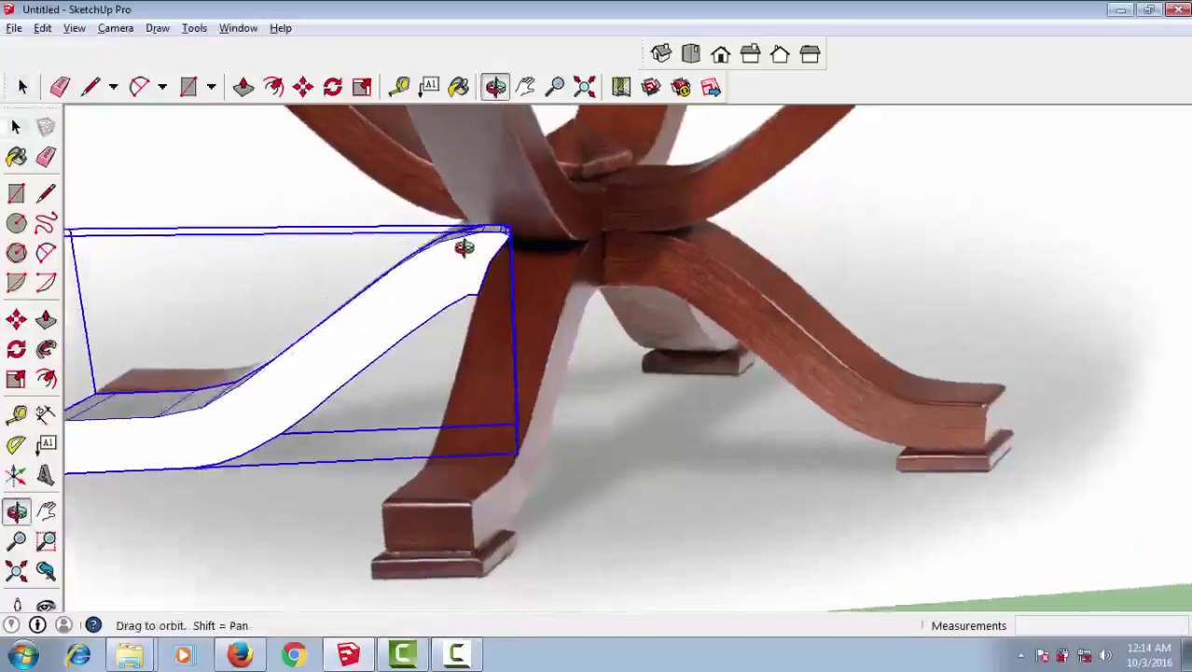
scroll(463, 238, "down", 2)
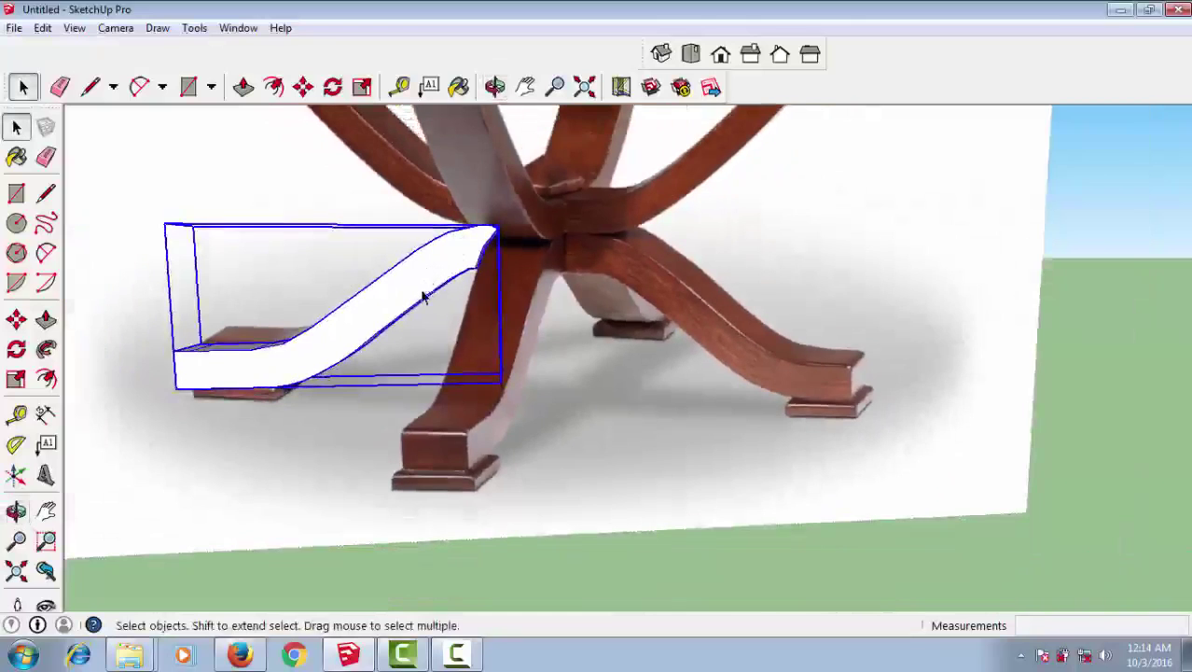
- Copy the curved base leg 6' 8 1/2" to the right of the pedestal
left_click(303, 87)
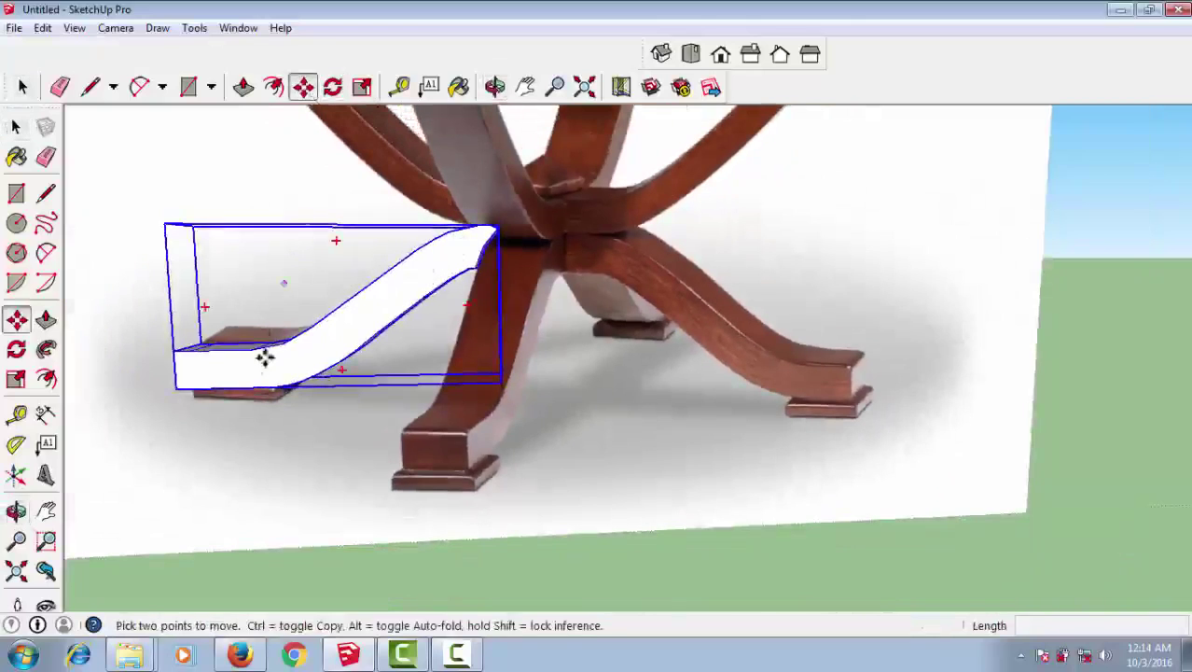
key("ctrl")
left_click(310, 361)
left_click(339, 364)
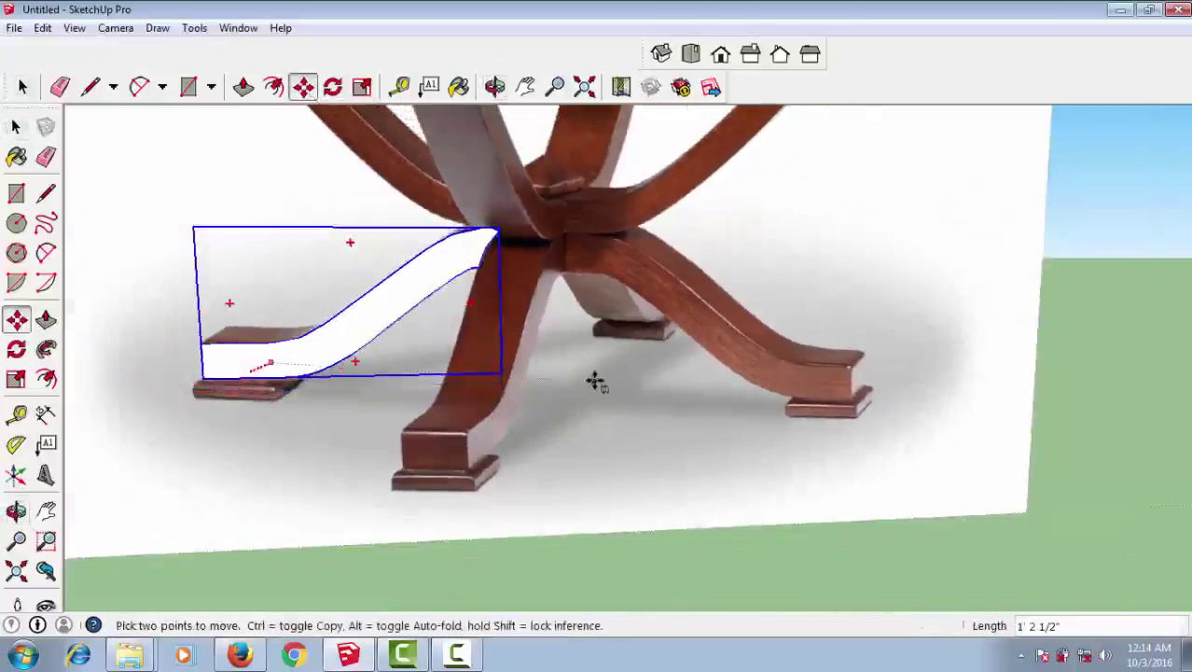
left_click(251, 377)
left_click(668, 355)
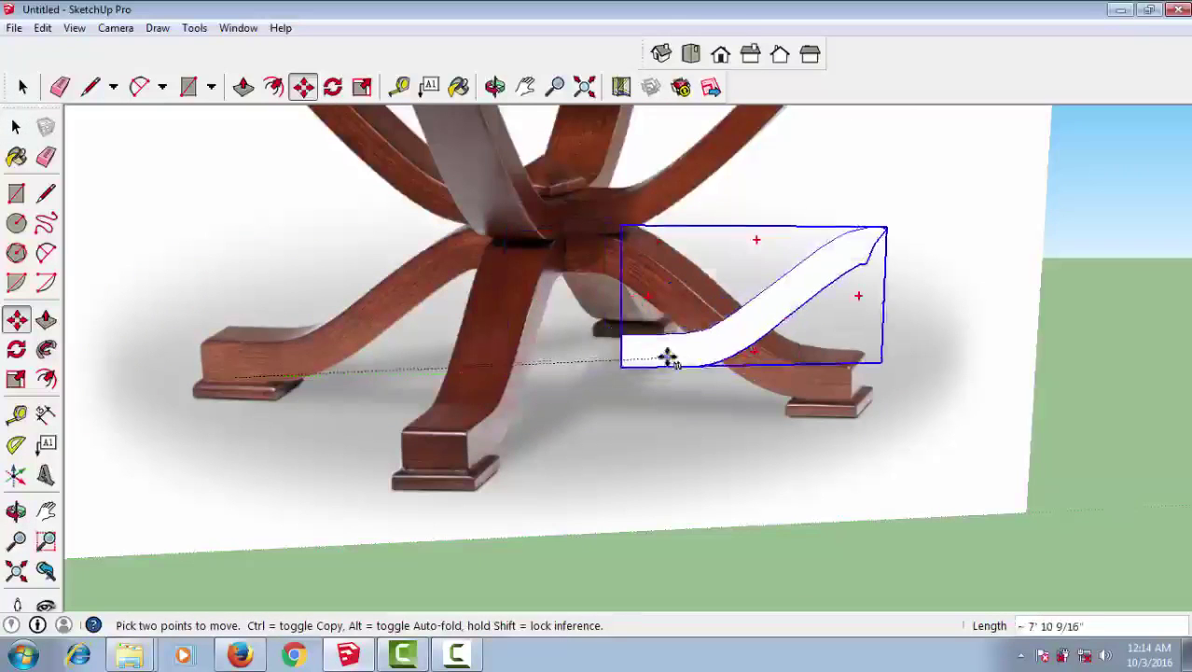
key("ctrl+z")
left_click(264, 358)
key("ctrl")
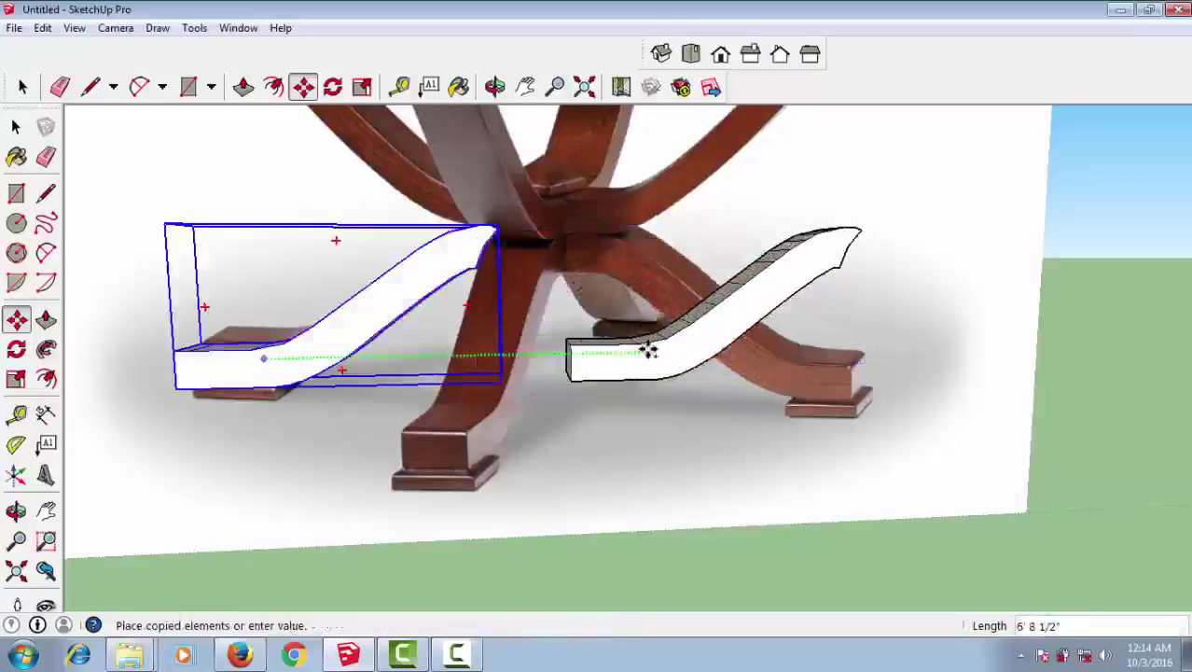
left_click(648, 347)
- Flip the copied leg along its component red and green axes
right_click(651, 352)
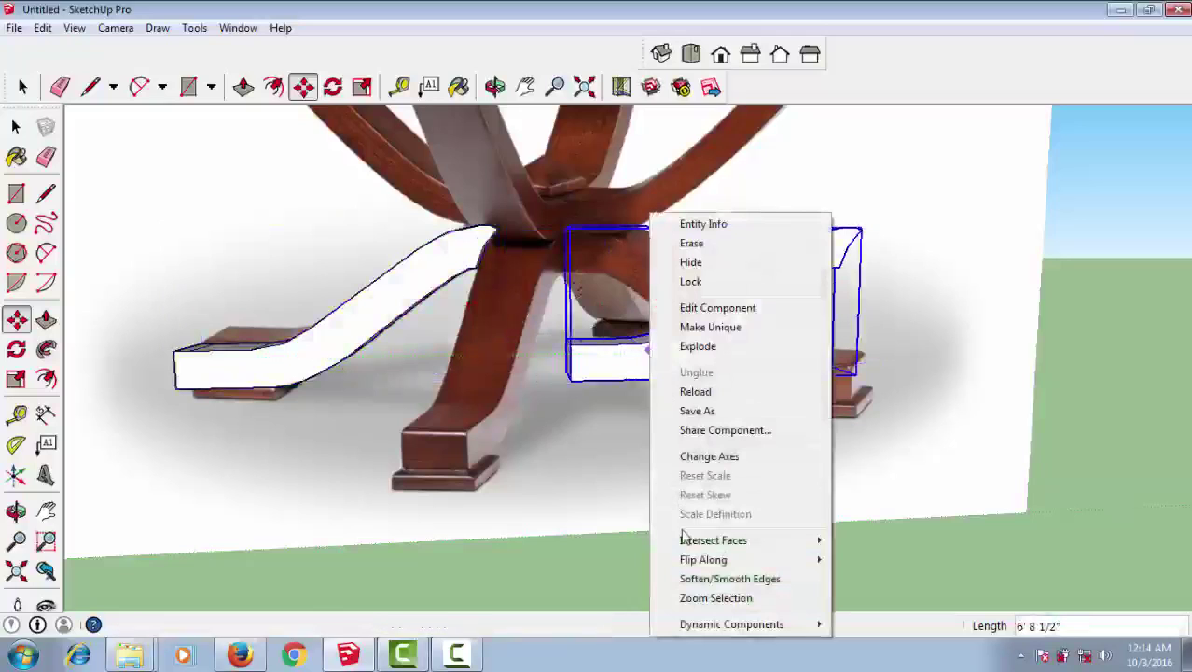
mouse_move(703, 560)
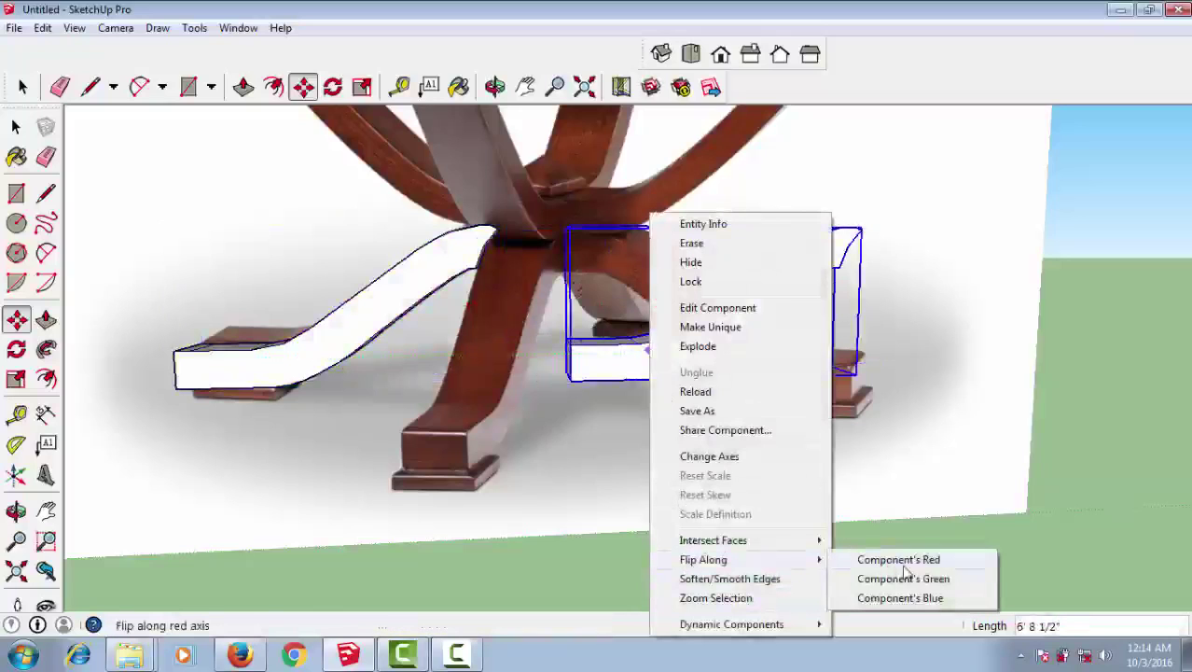
left_click(901, 564)
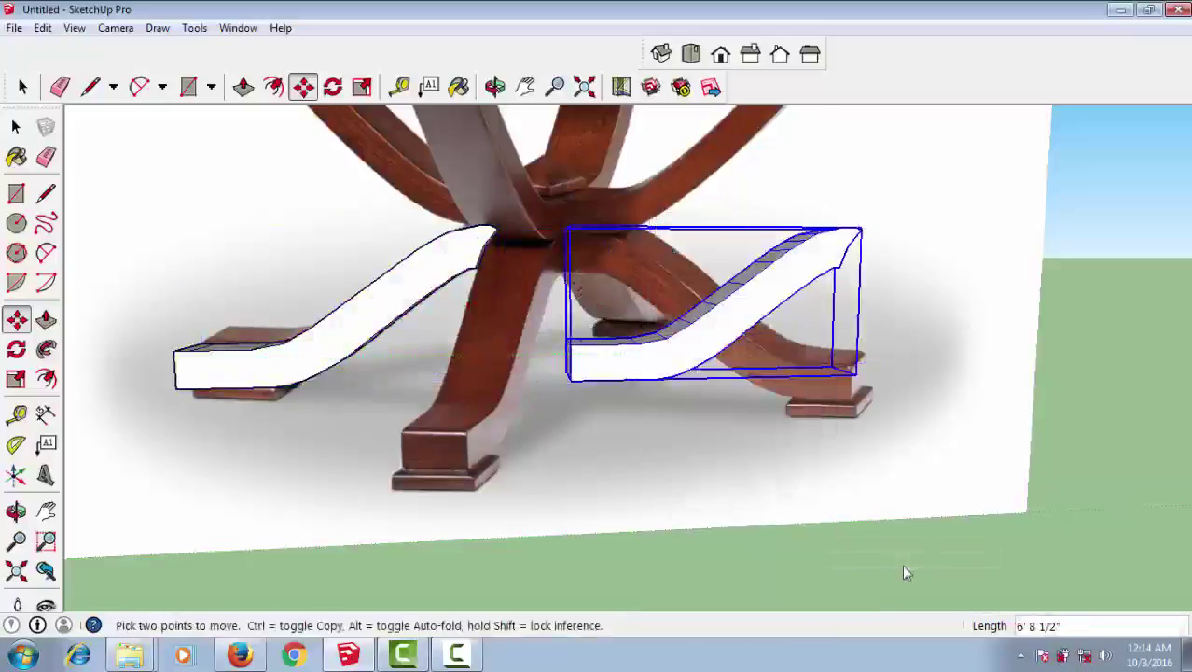
right_click(685, 366)
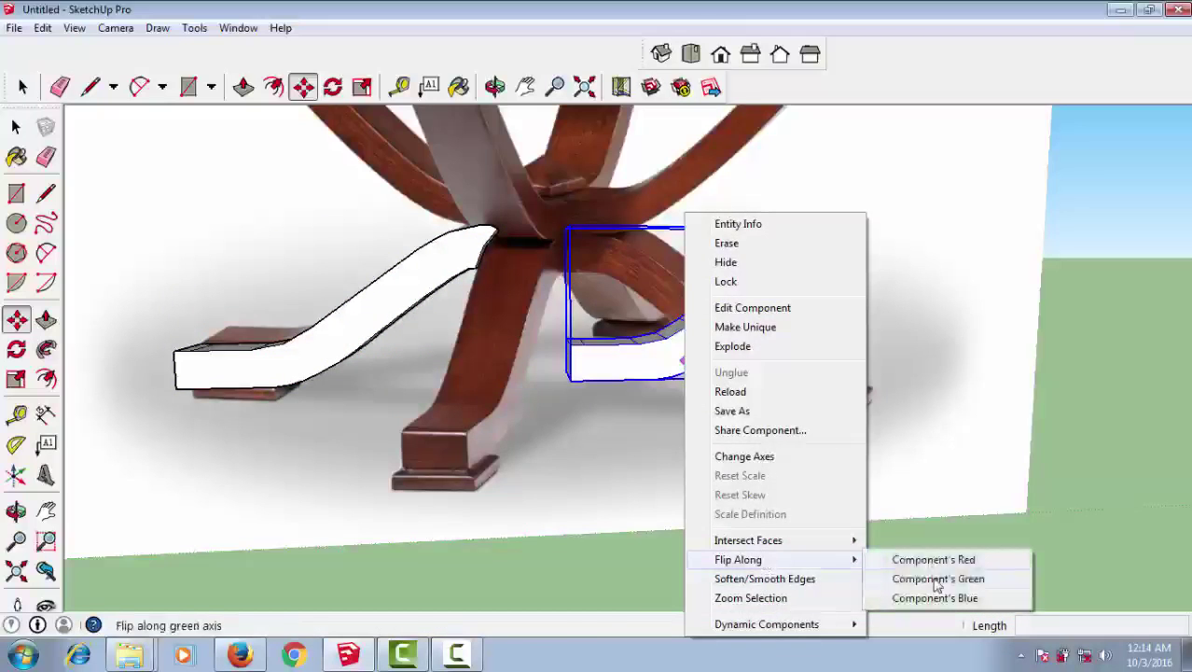
left_click(932, 576)
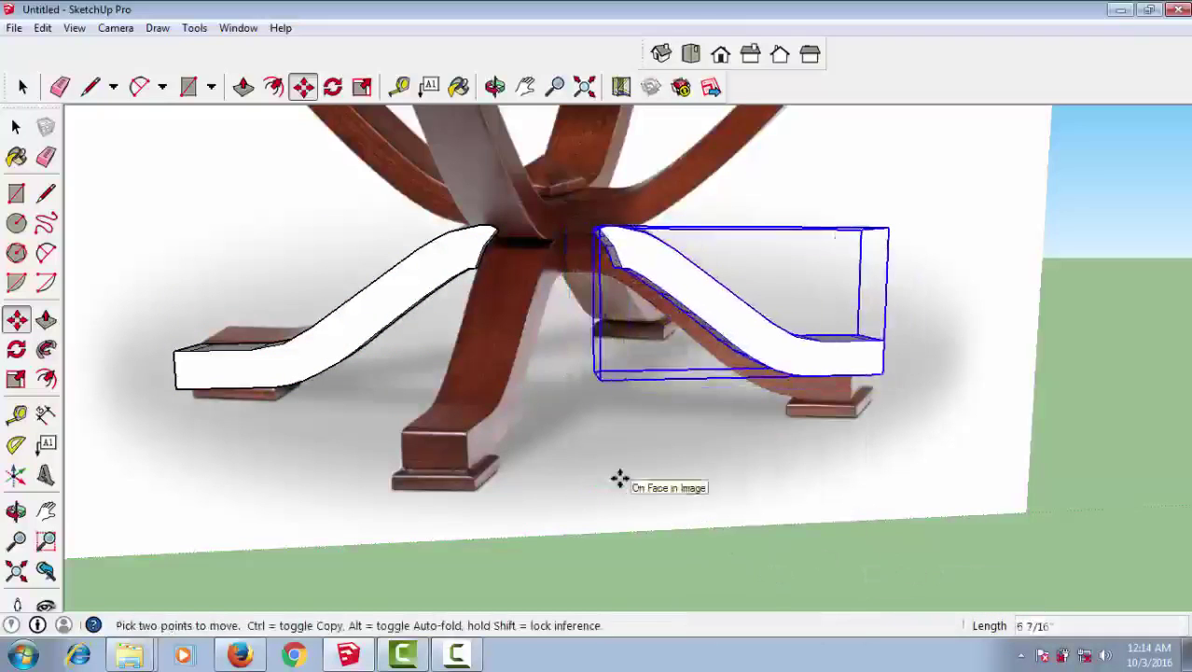
- Orbit and zoom in to inspect the mirrored base leg
key("Escape")
mouse_move(620, 476)
middle_mouse_down()
mouse_move(268, 600)
mouse_move(474, 527)
mouse_move(580, 650)
mouse_move(879, 647)
middle_mouse_up()
key("space")
scroll(676, 350, "up", 3)
scroll(679, 350, "up", 3)
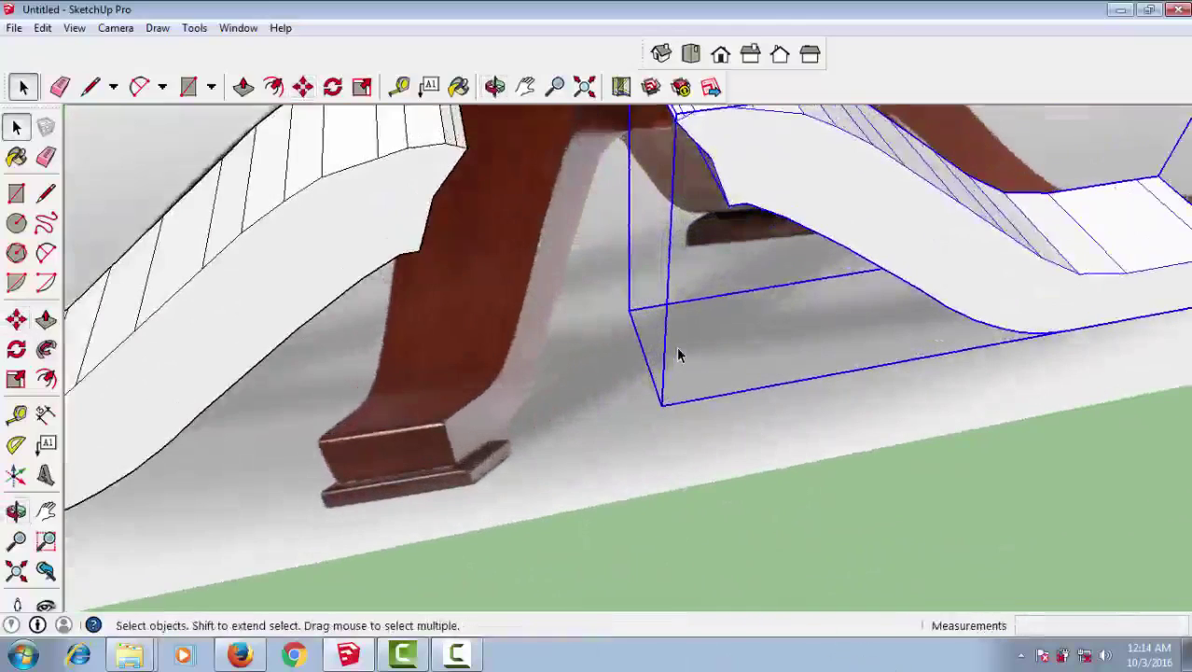
middle_click_drag(679, 350, 642, 424, "shift")
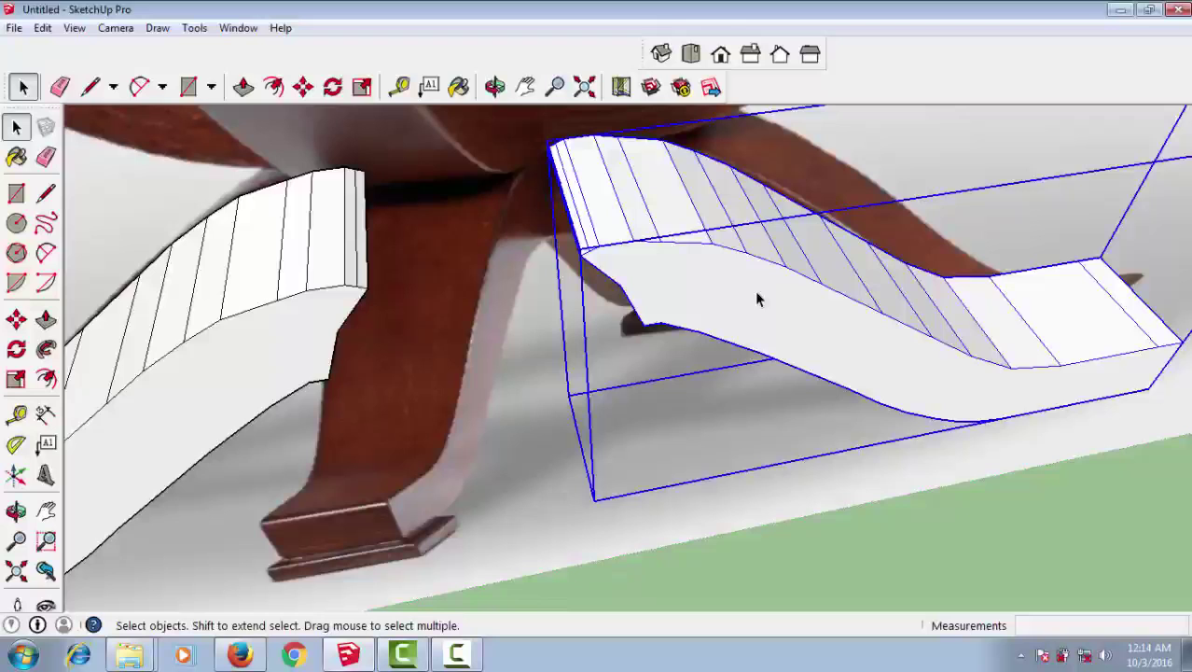
- Explode the mirrored leg and the left leg components, dismissing the accidental Reload dialog
right_click(781, 301)
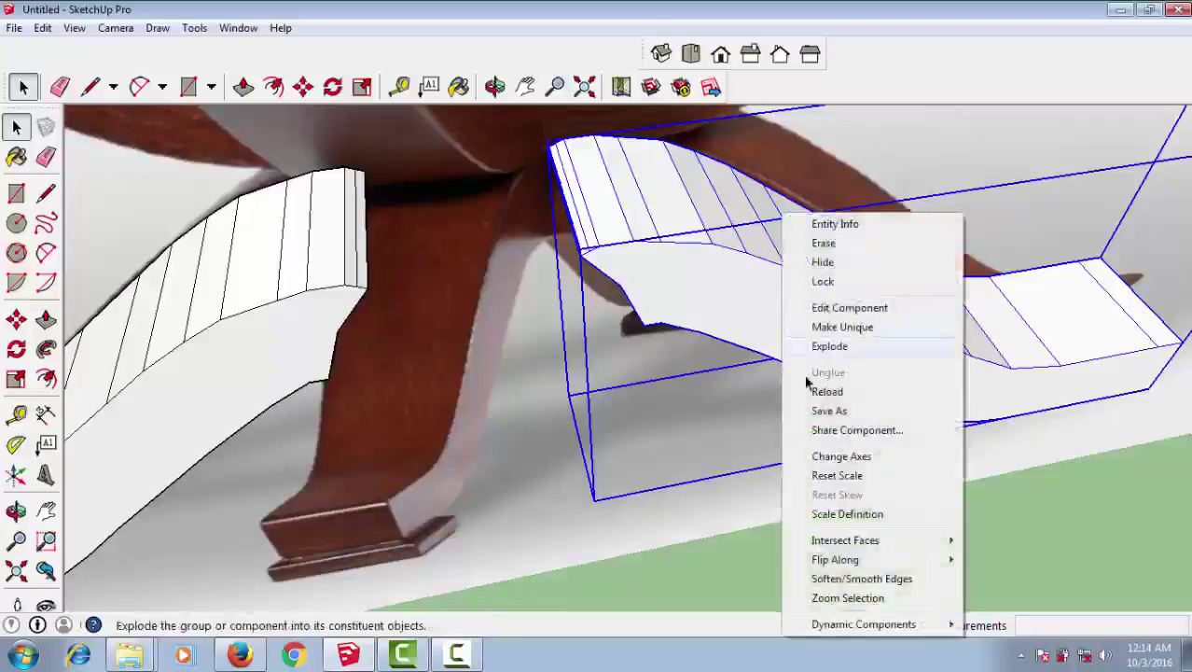
left_click(825, 346)
right_click(317, 336)
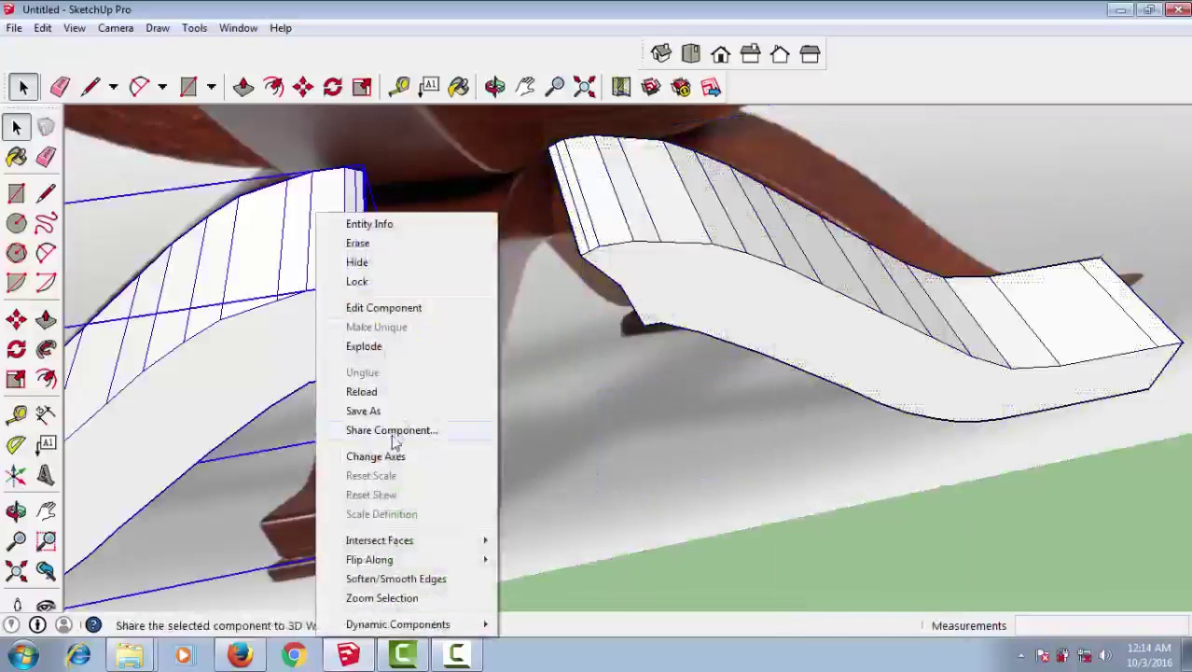
key("Return")
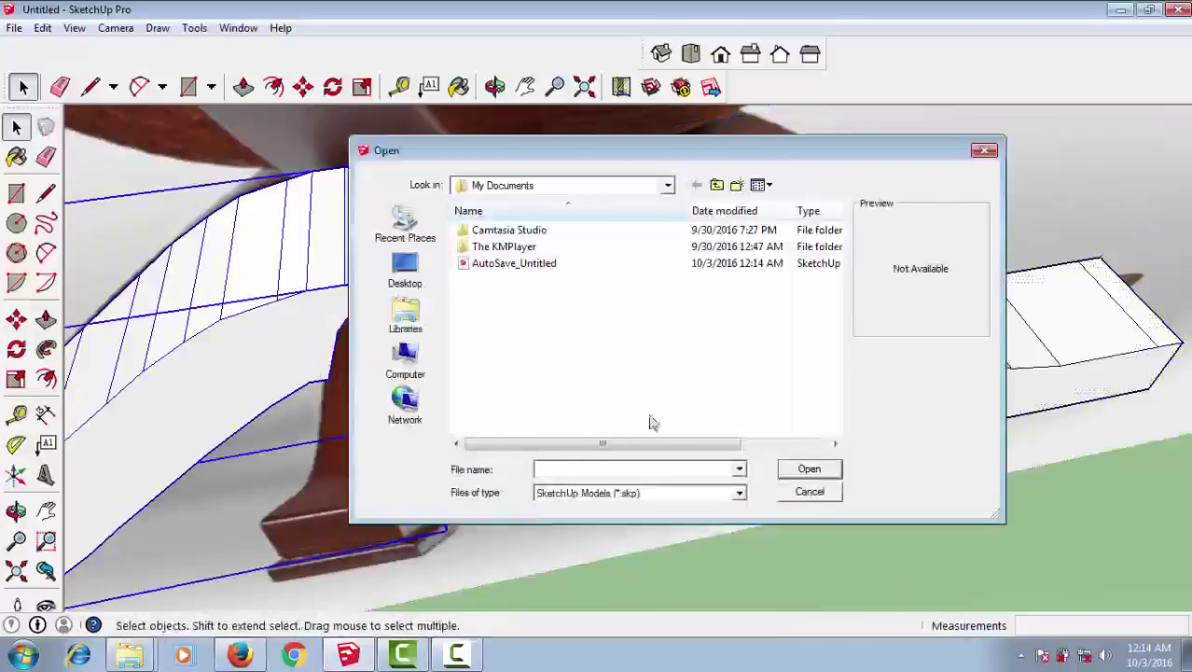
left_click(822, 496)
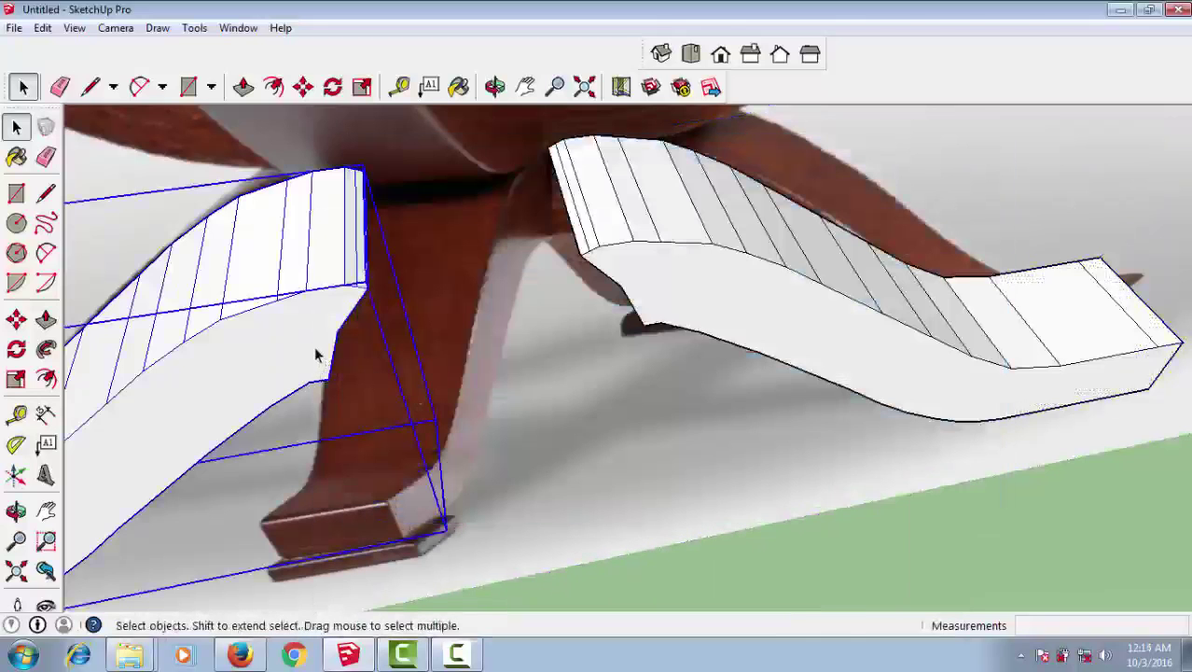
right_click(316, 354)
left_click(366, 346)
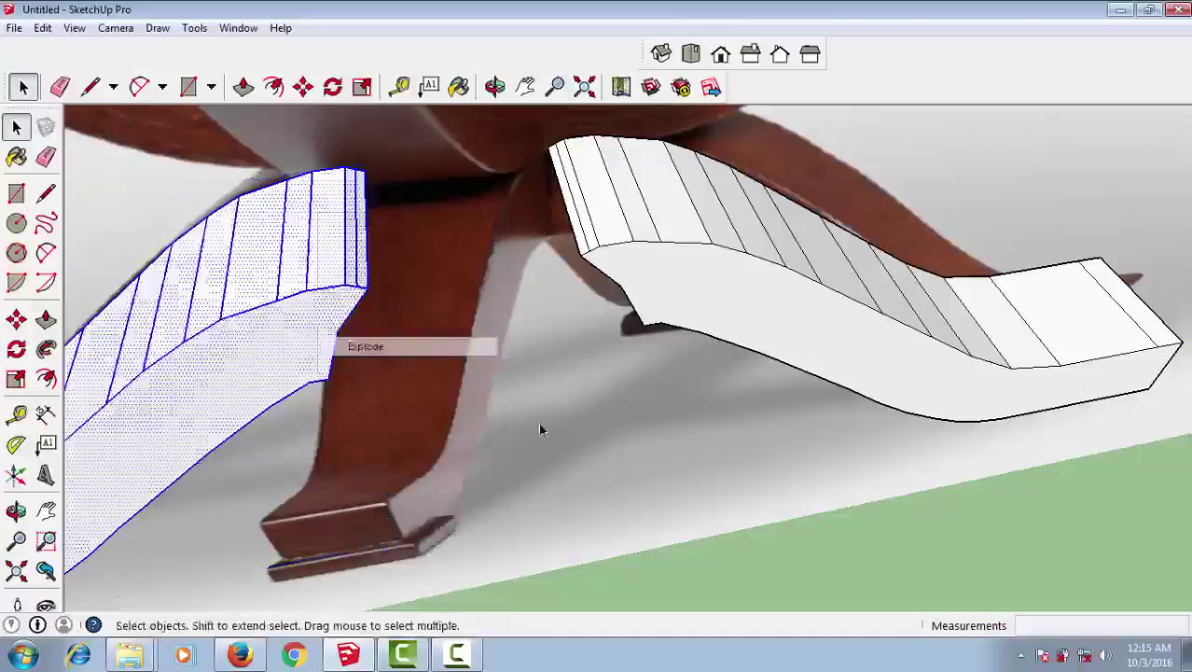
left_click(554, 427)
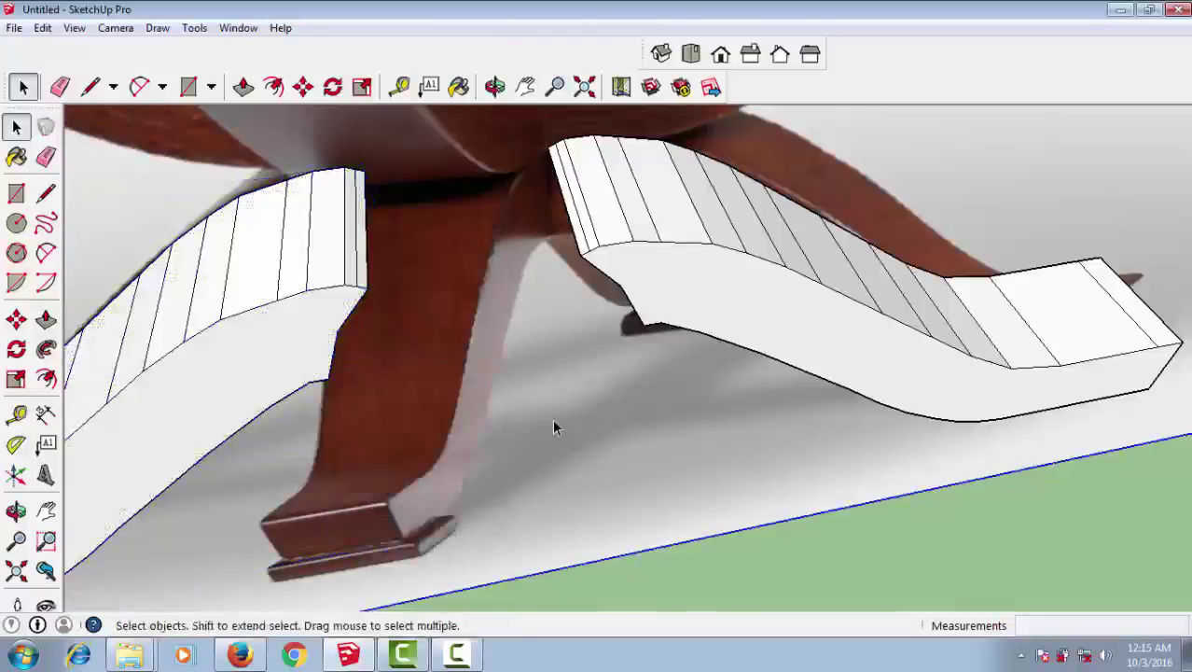
- Draw two edges between the leg pieces' corners, closing the first face of the join
key("l")
scroll(577, 381, "up", 2)
left_click(668, 301)
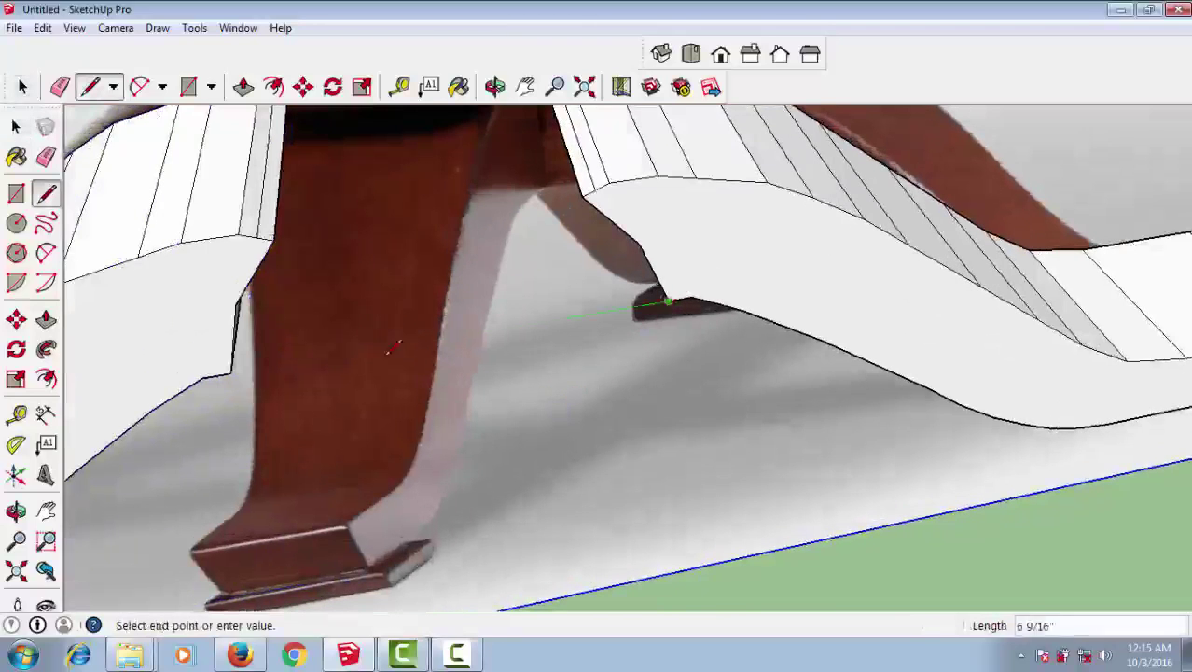
left_click(230, 374)
key("space")
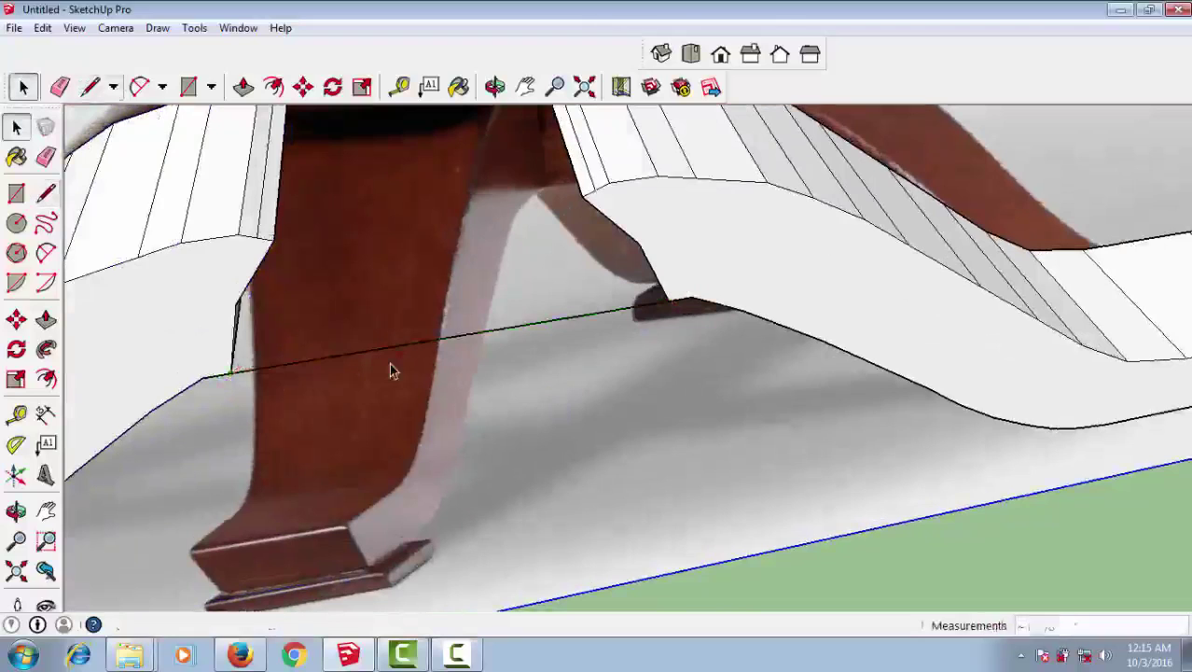
key("l")
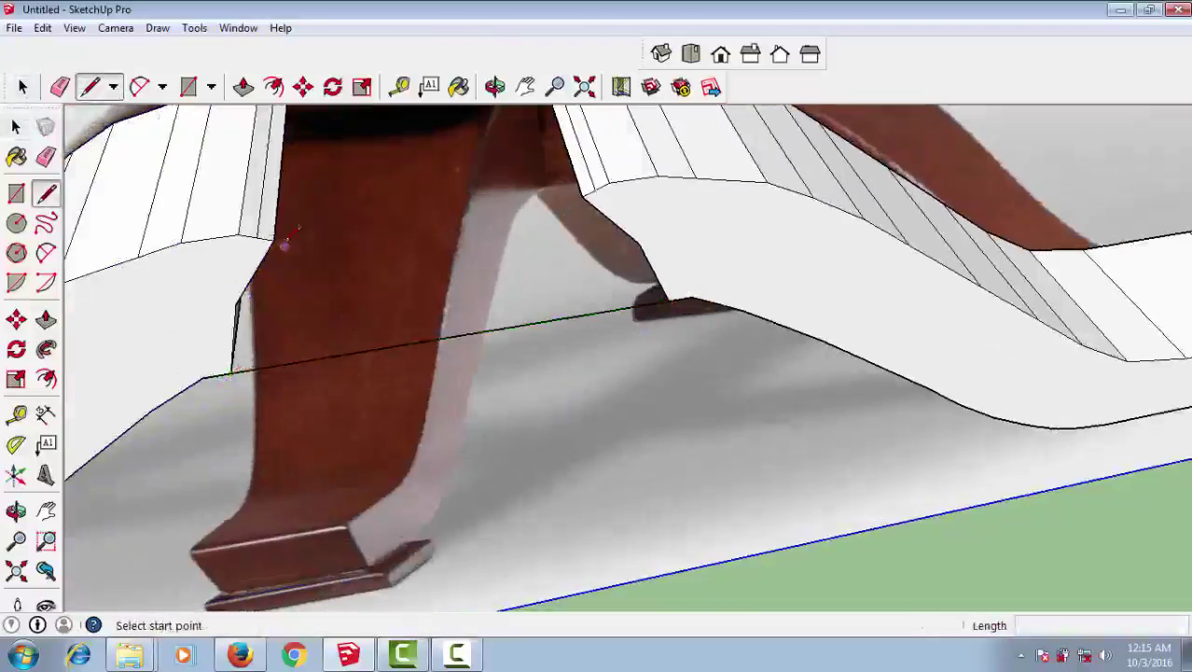
left_click(272, 240)
left_click(581, 198)
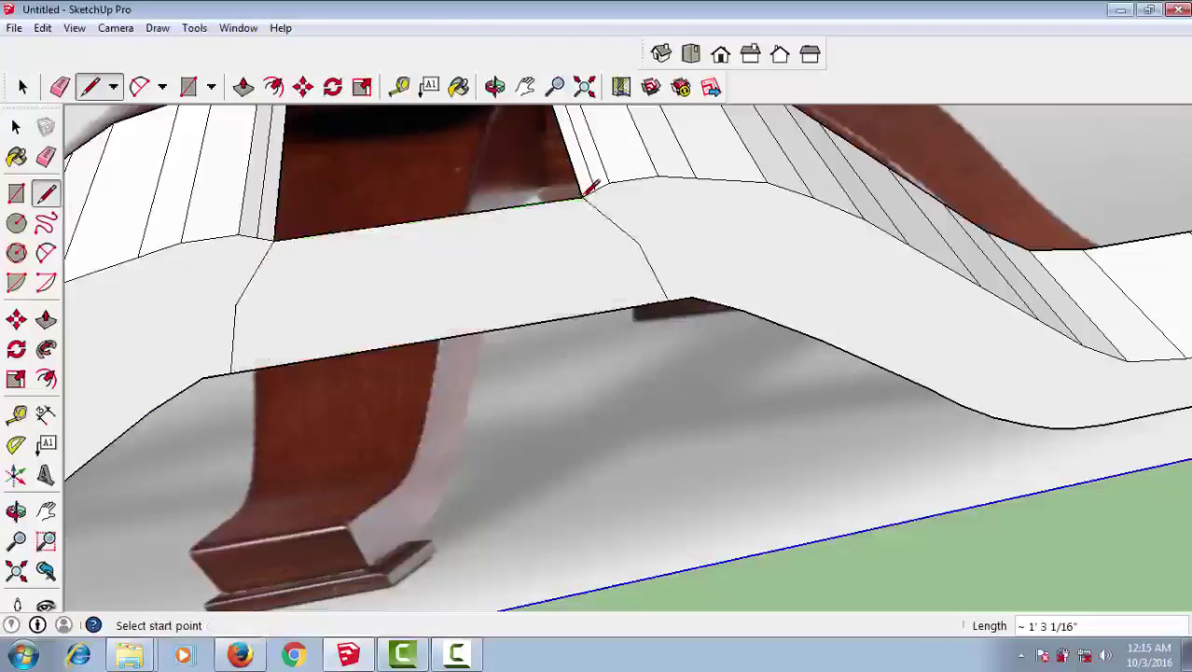
key("space")
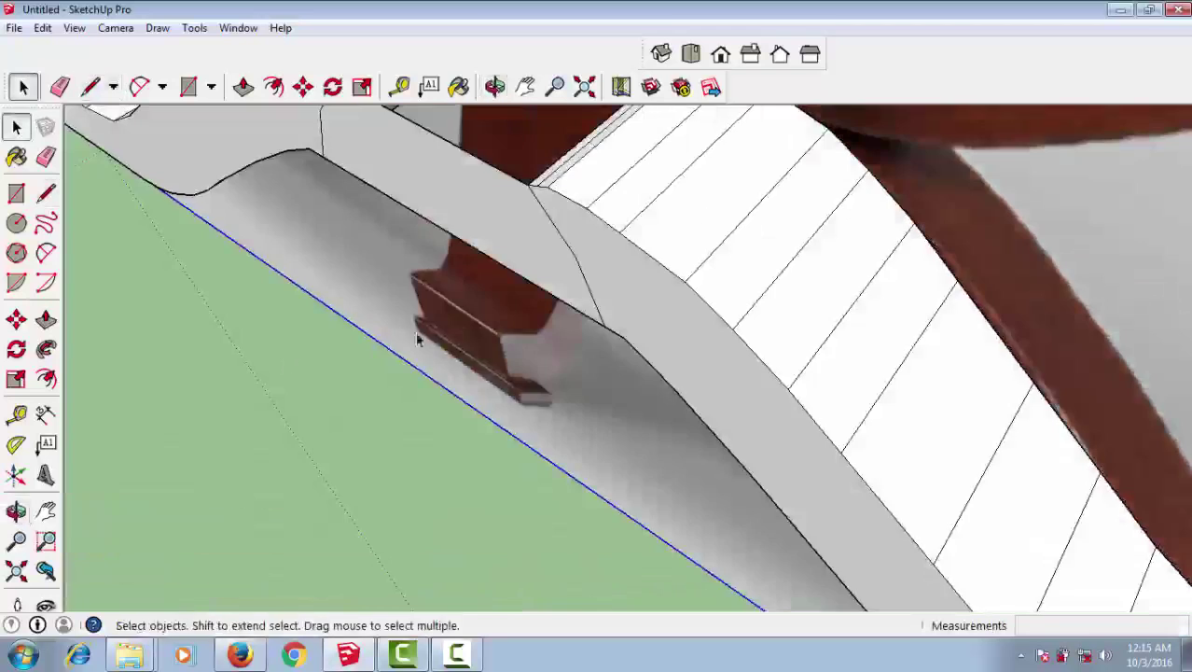
- Orbit around the join and draw edges closing its top and side faces
middle_click_drag(551, 300, 319, 431)
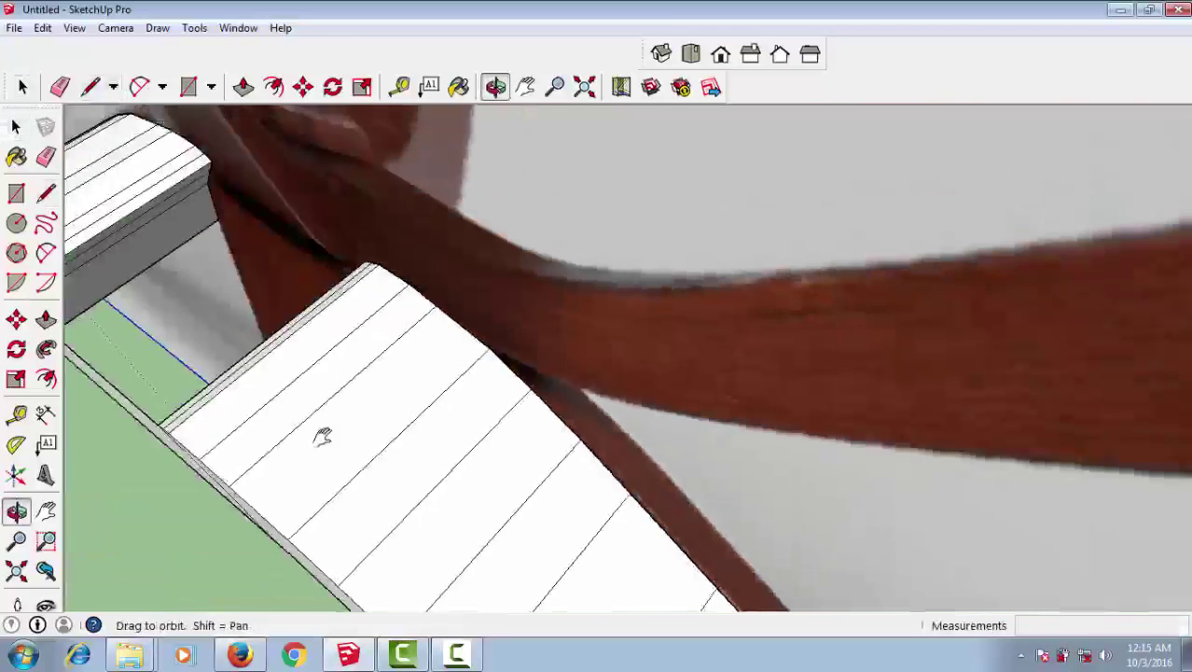
middle_click_drag(447, 387, 403, 391)
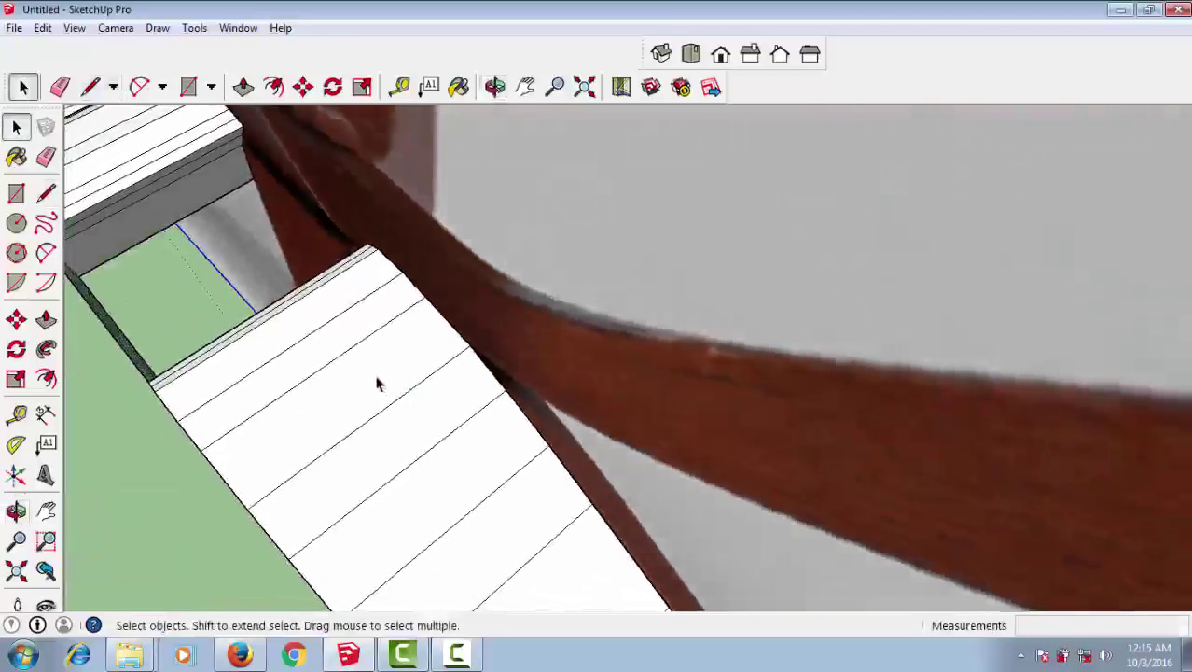
key("p")
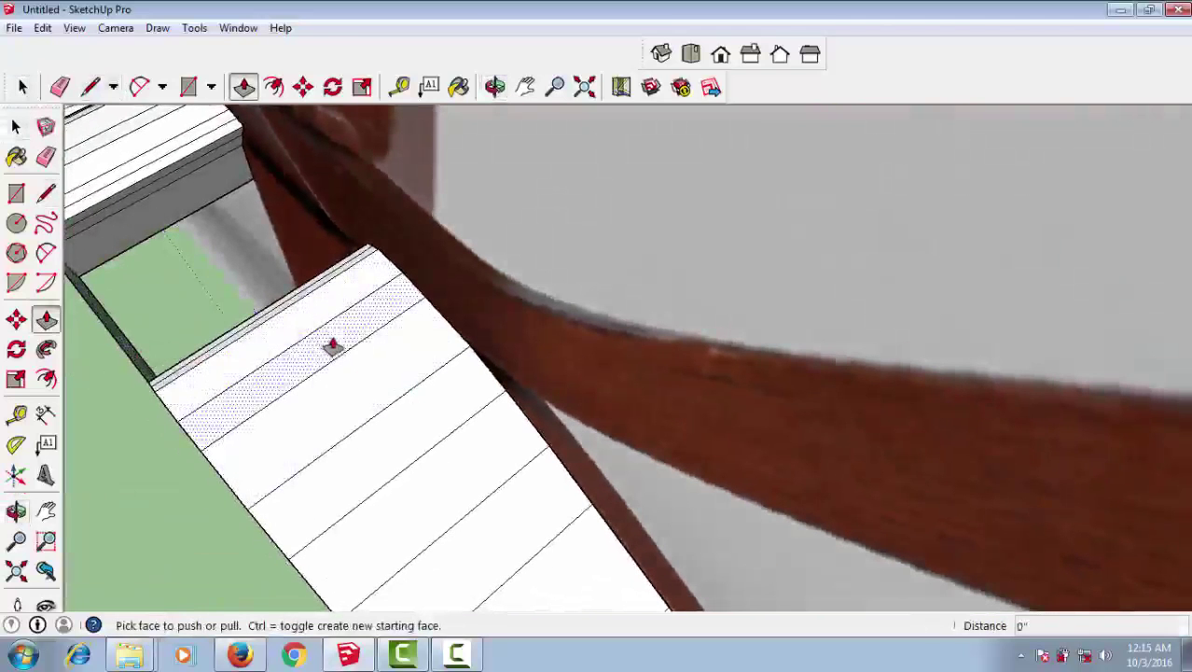
key("l")
middle_click_drag(359, 325, 431, 400)
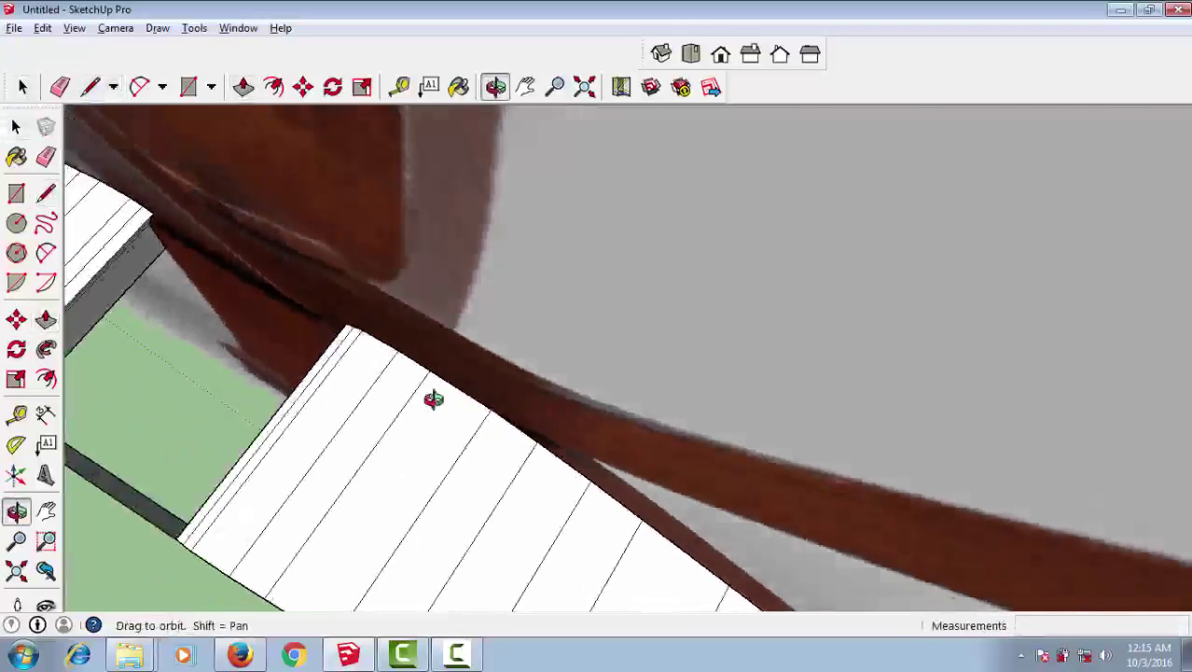
left_click(165, 248)
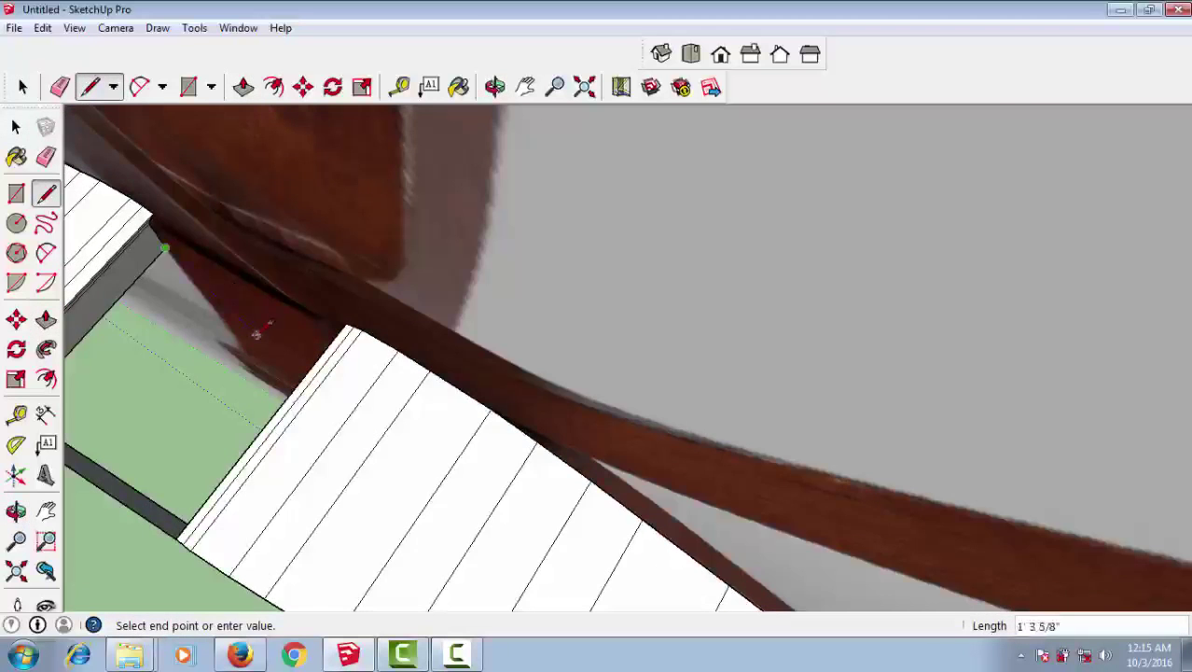
mouse_move(257, 333)
middle_mouse_down()
mouse_move(455, 354)
mouse_move(585, 265)
mouse_move(492, 413)
mouse_move(524, 330)
mouse_move(576, 379)
middle_mouse_up()
left_click(631, 407)
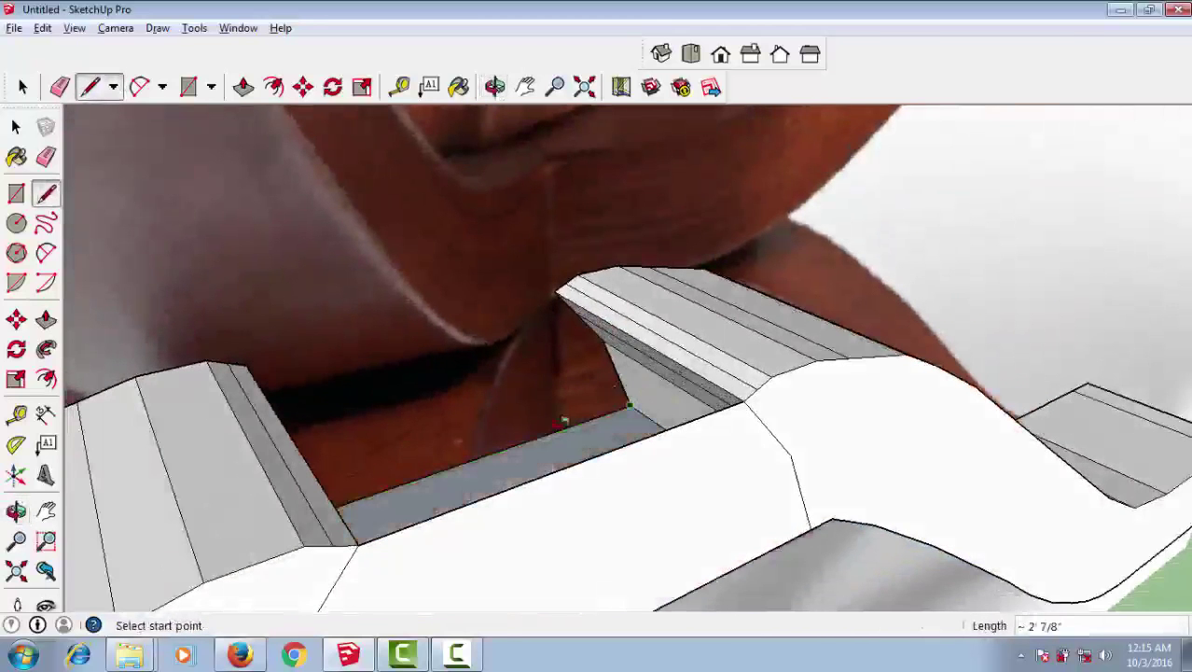
middle_click_drag(564, 422, 467, 421)
middle_click_drag(399, 403, 239, 362)
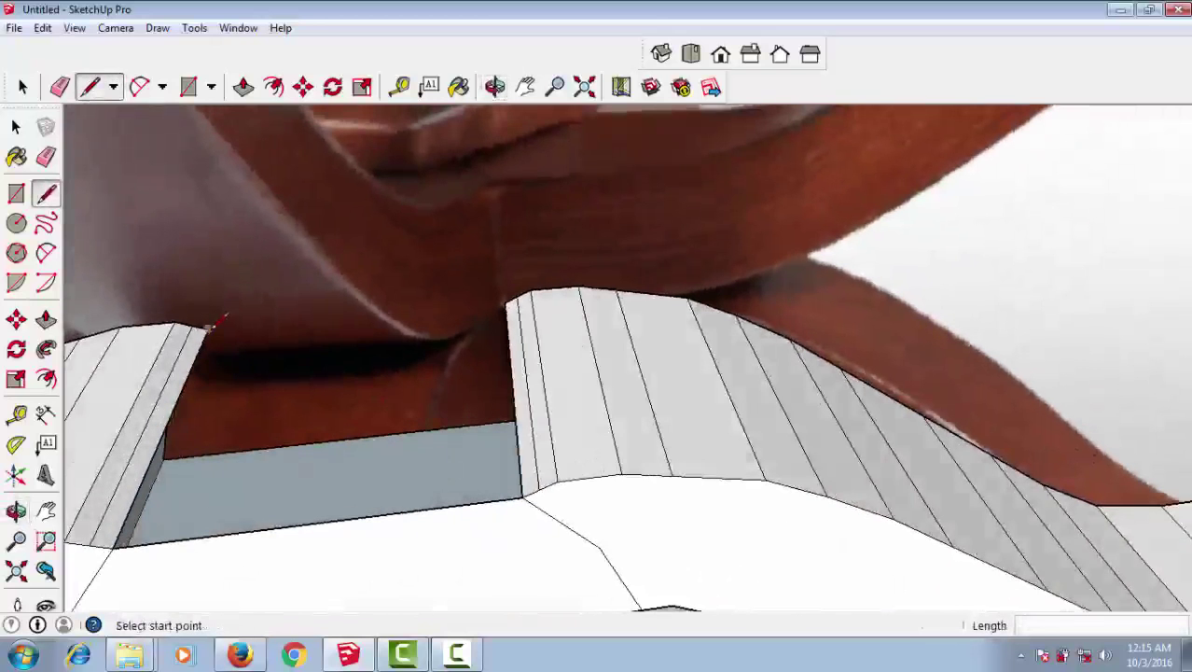
left_click(506, 304)
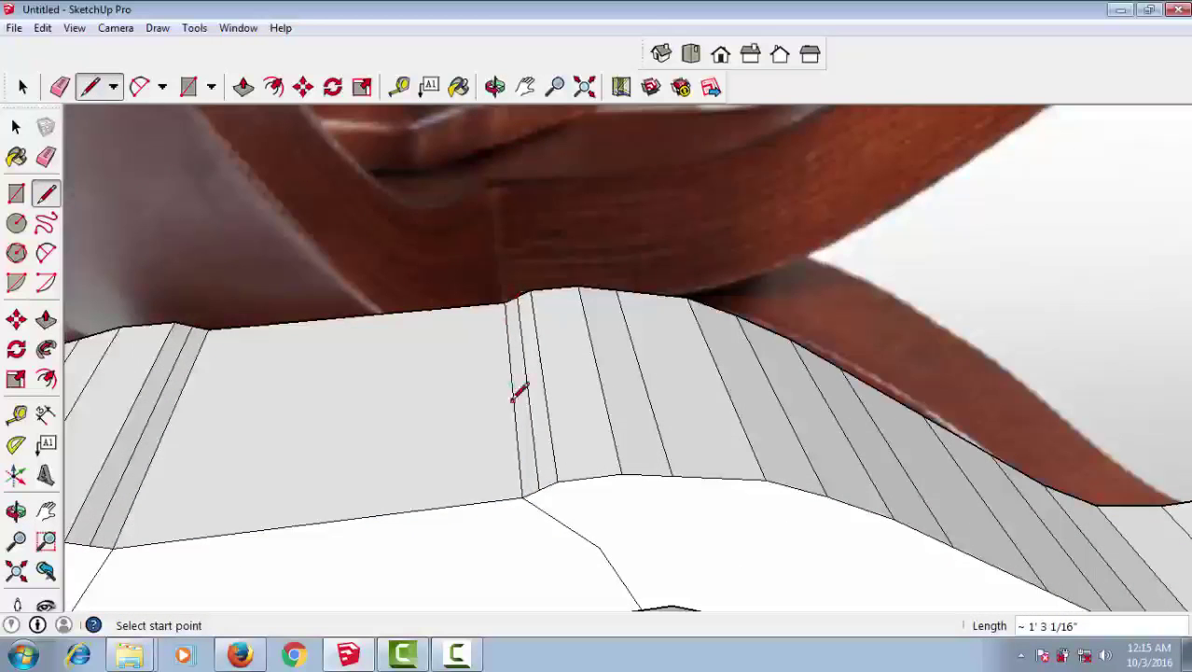
scroll(519, 396, "down", 2)
mouse_move(522, 394)
middle_mouse_down()
mouse_move(247, 418)
mouse_move(440, 411)
mouse_move(431, 353)
mouse_move(751, 425)
mouse_move(504, 398)
middle_mouse_up()
scroll(504, 399, "down", 2)
scroll(504, 398, "down", 2)
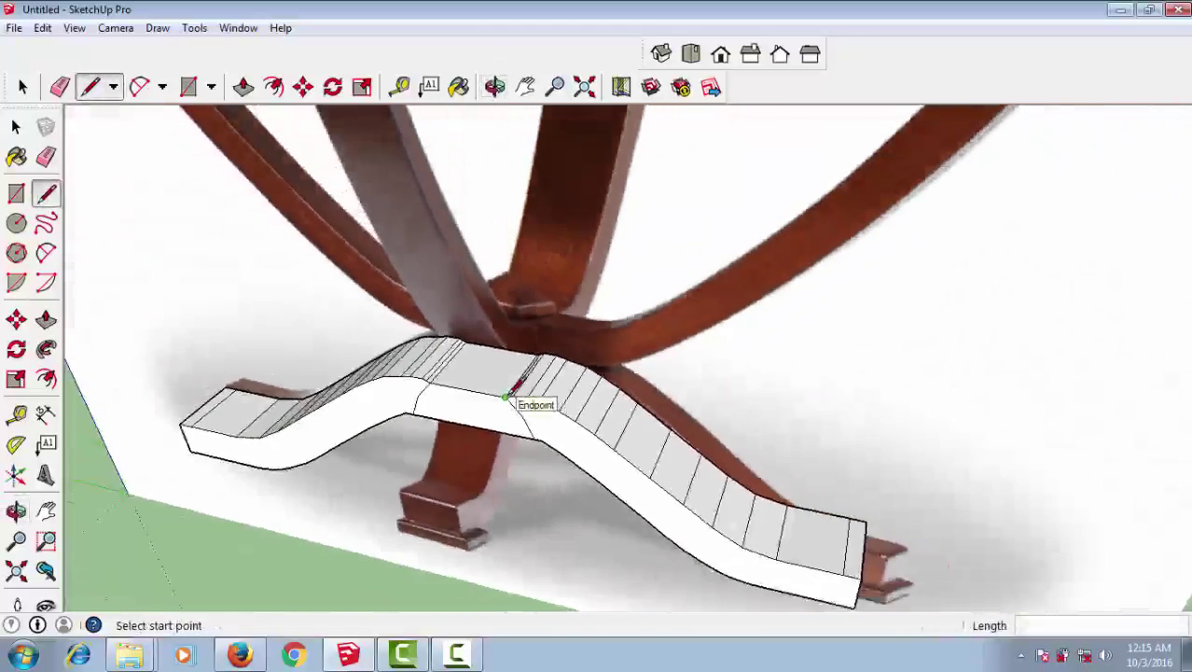
scroll(504, 398, "down", 2)
key("space")
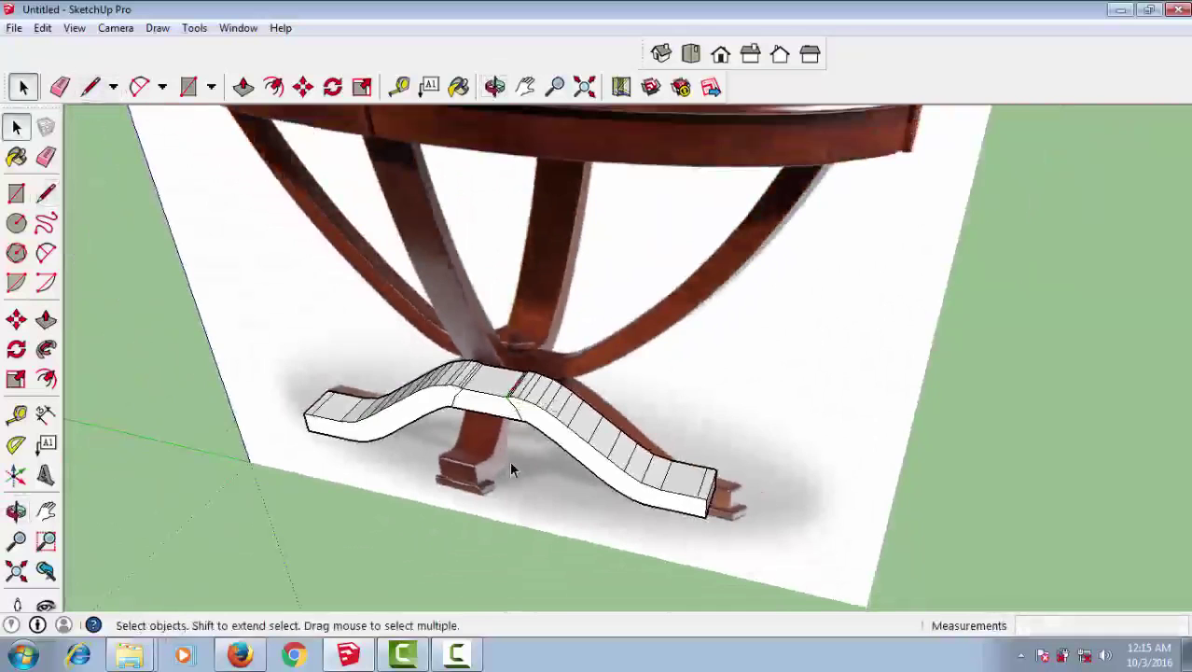
- Orbit and zoom in on the curved brace from the front
mouse_move(511, 469)
middle_mouse_down()
mouse_move(288, 526)
mouse_move(319, 453)
mouse_move(277, 502)
mouse_move(266, 541)
mouse_move(293, 526)
middle_mouse_up()
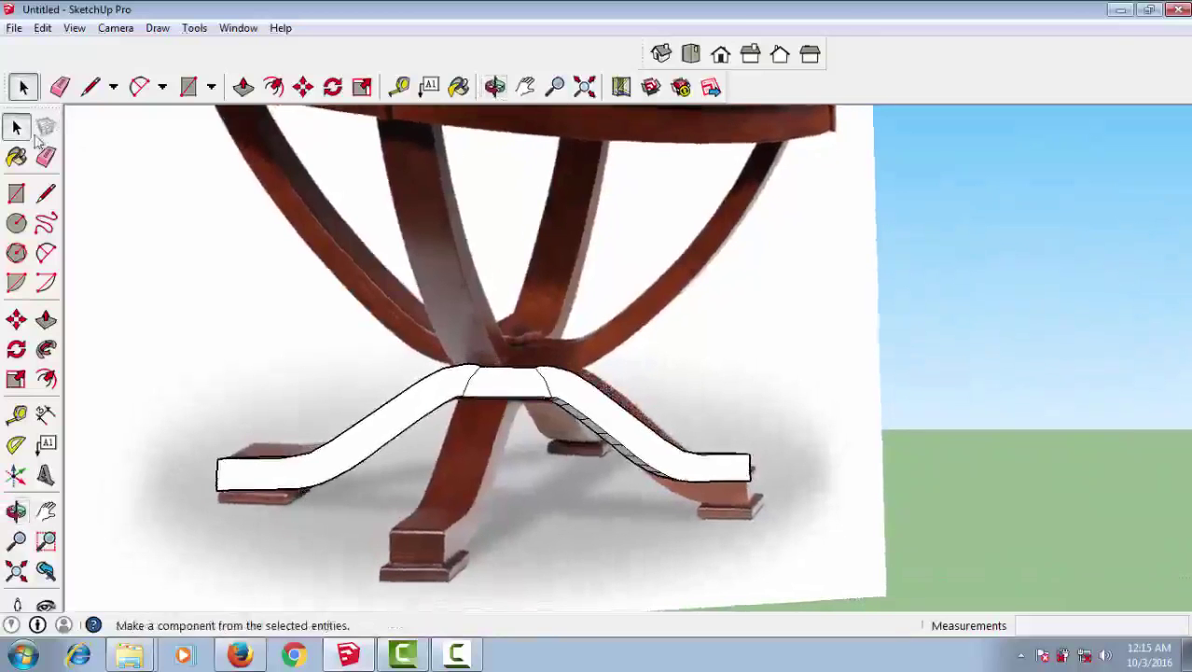
left_click(16, 193)
middle_click_drag(332, 457, 269, 529)
scroll(284, 485, "up", 2)
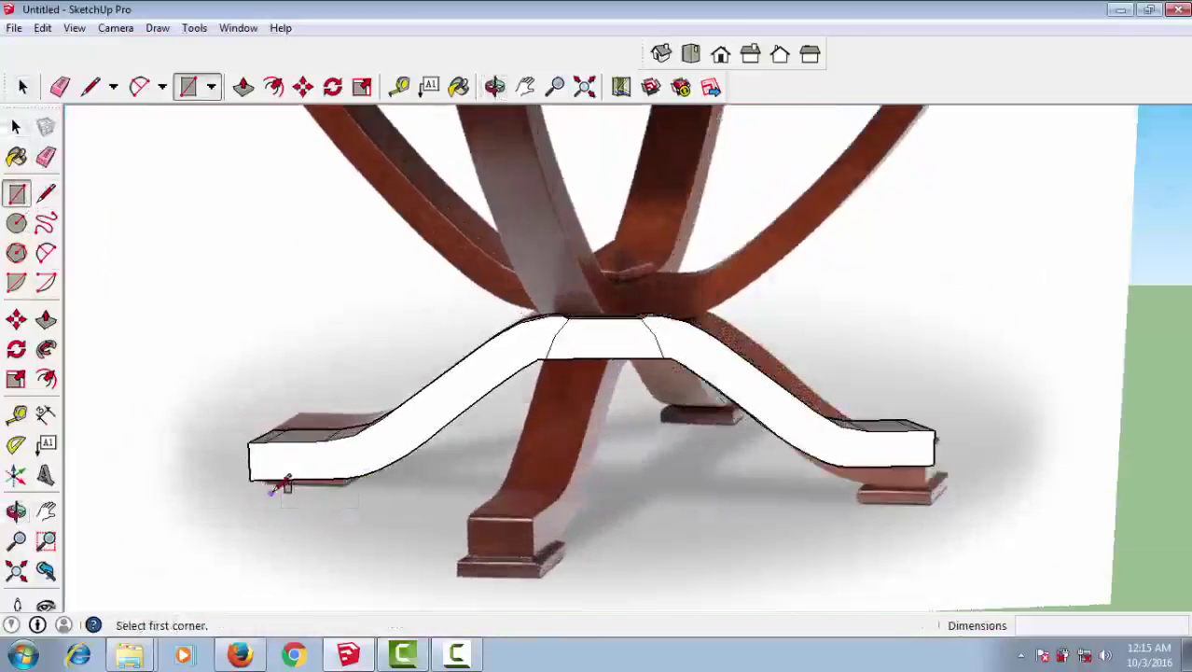
middle_click_drag(285, 485, 263, 563)
scroll(288, 474, "up", 1)
scroll(293, 474, "up", 1)
scroll(312, 509, "up", 1)
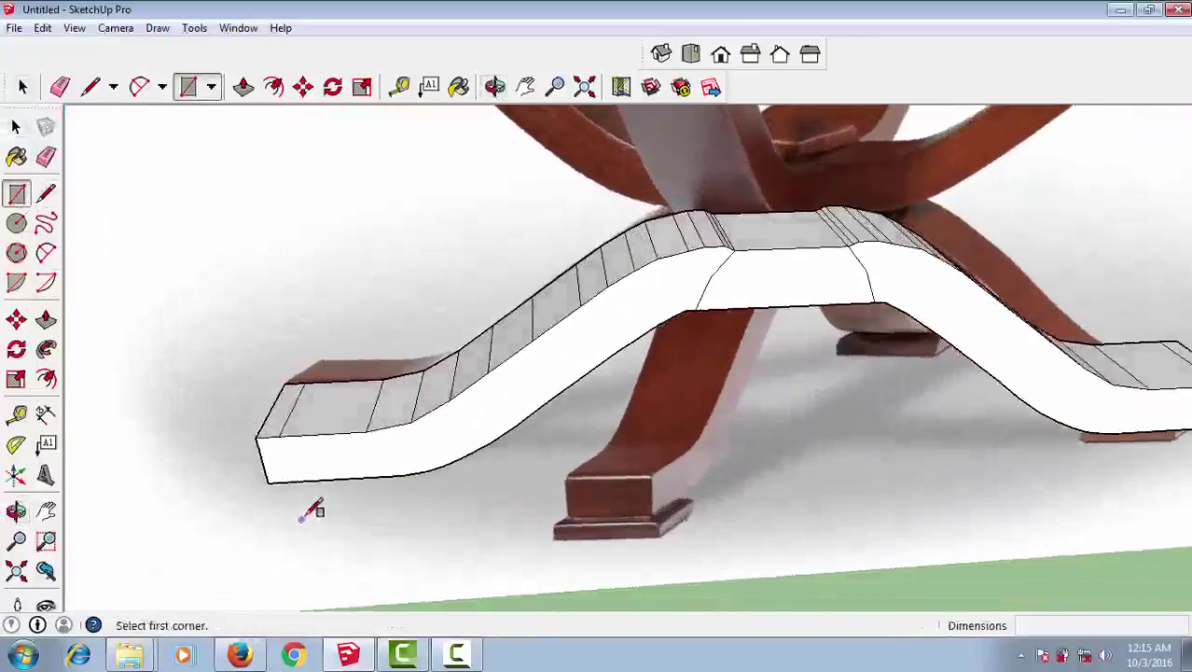
- Select the entire connected brace and make it a component with the default name
key("space")
triple_click(425, 433)
right_click(425, 433)
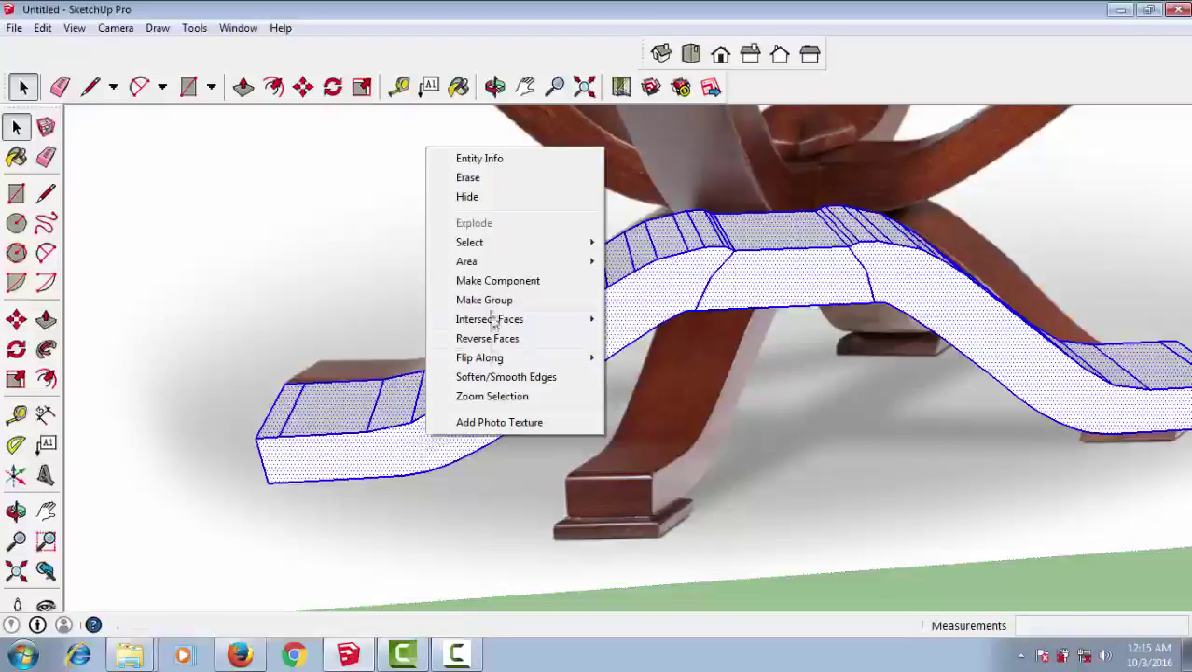
left_click(492, 280)
key("Return")
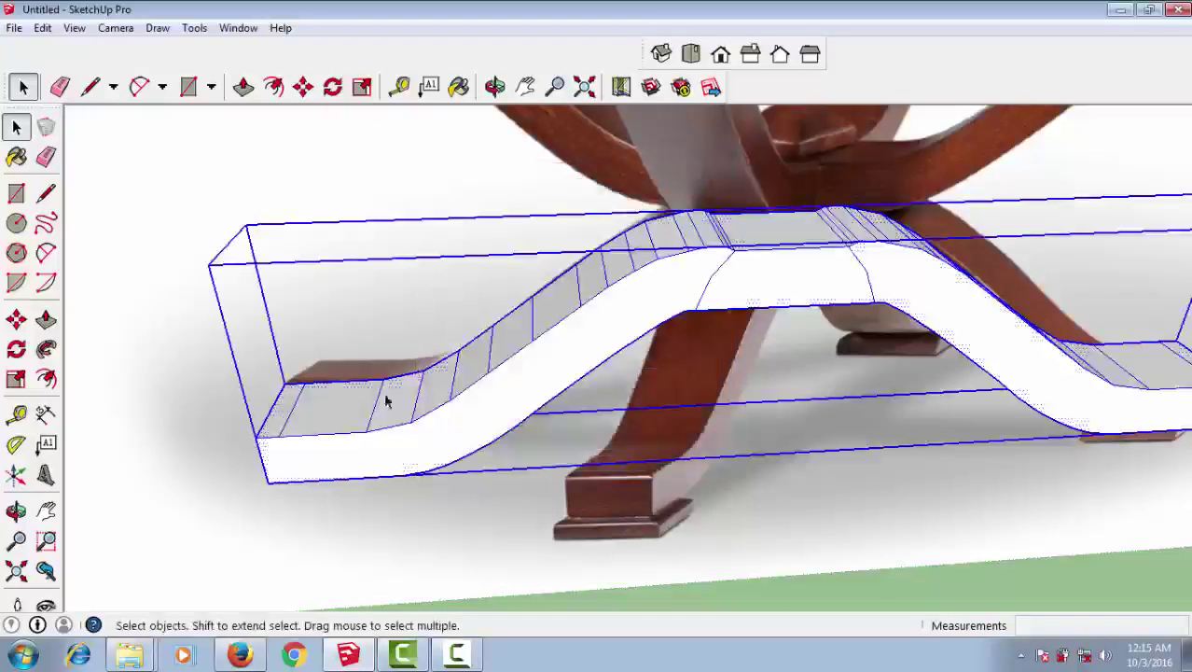
left_click(194, 333)
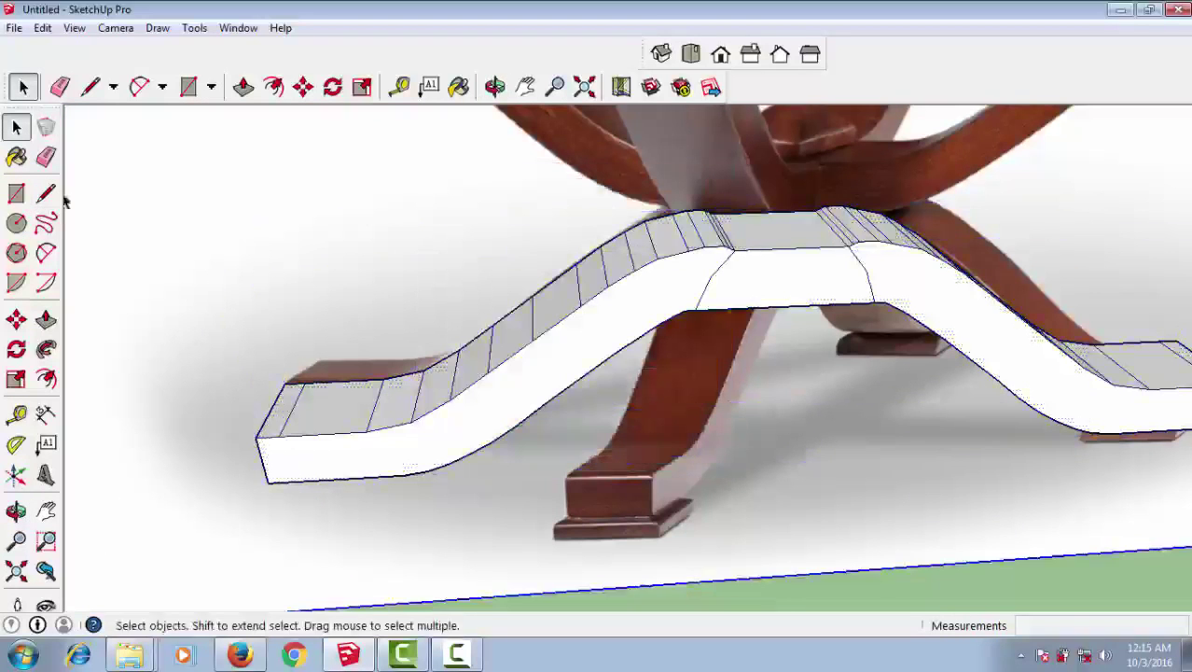
- Draw a rectangle on top of the brace's left end
left_click(16, 193)
scroll(295, 380, "up", 2)
left_click(284, 381)
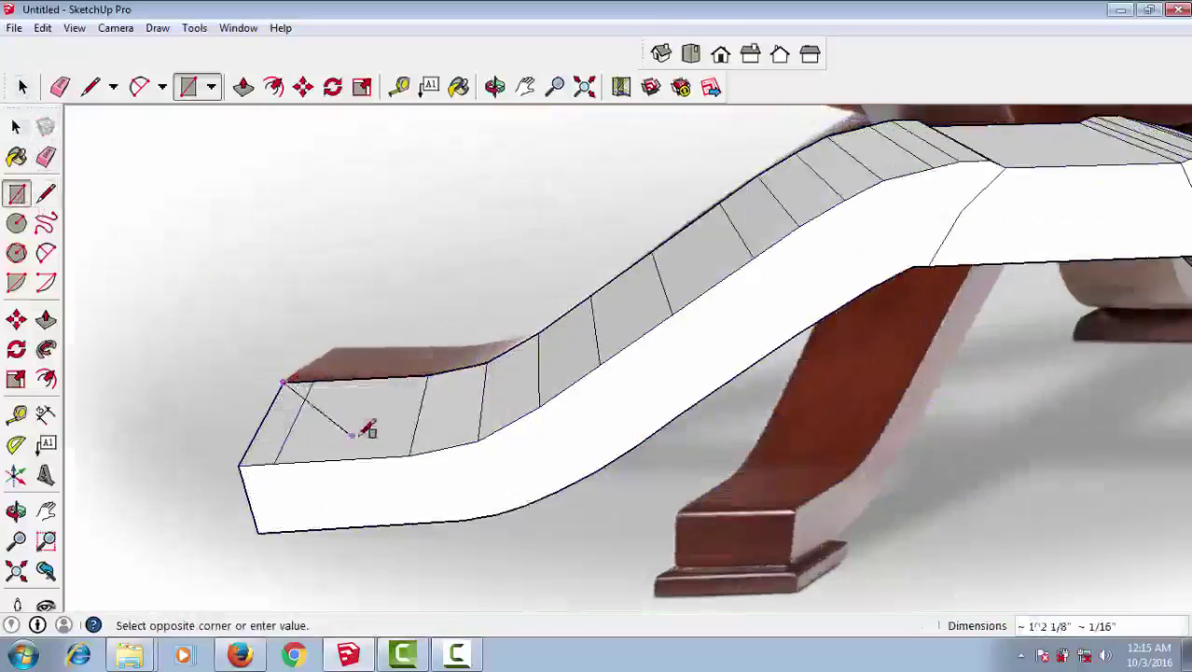
left_click(411, 454)
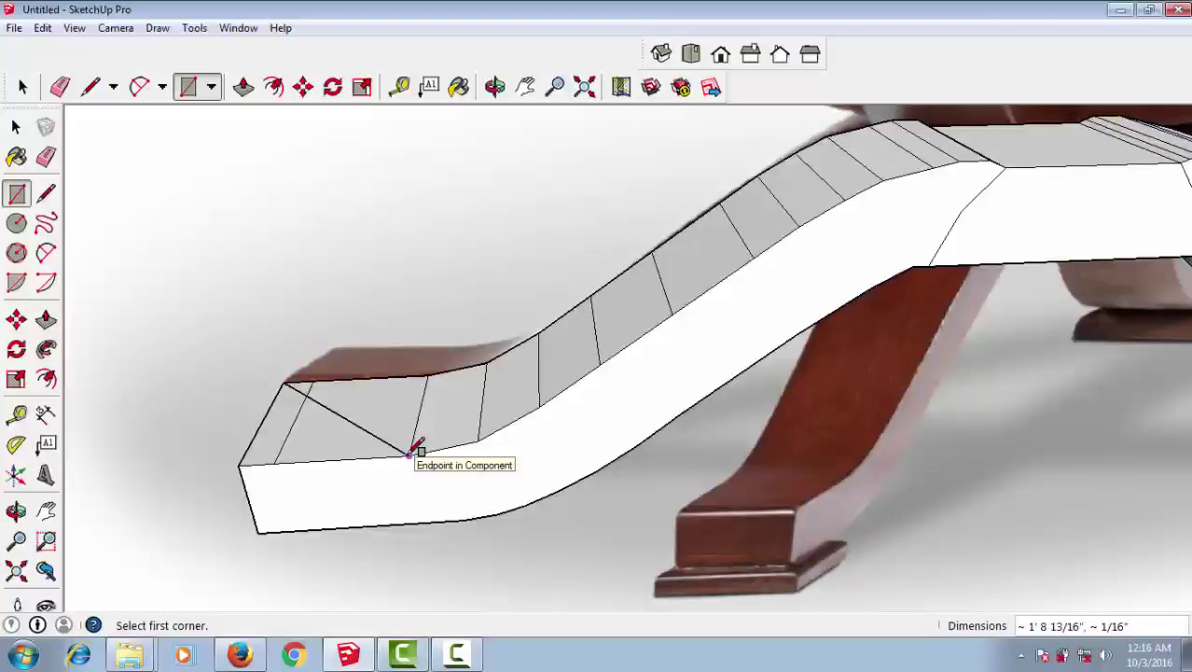
key("p")
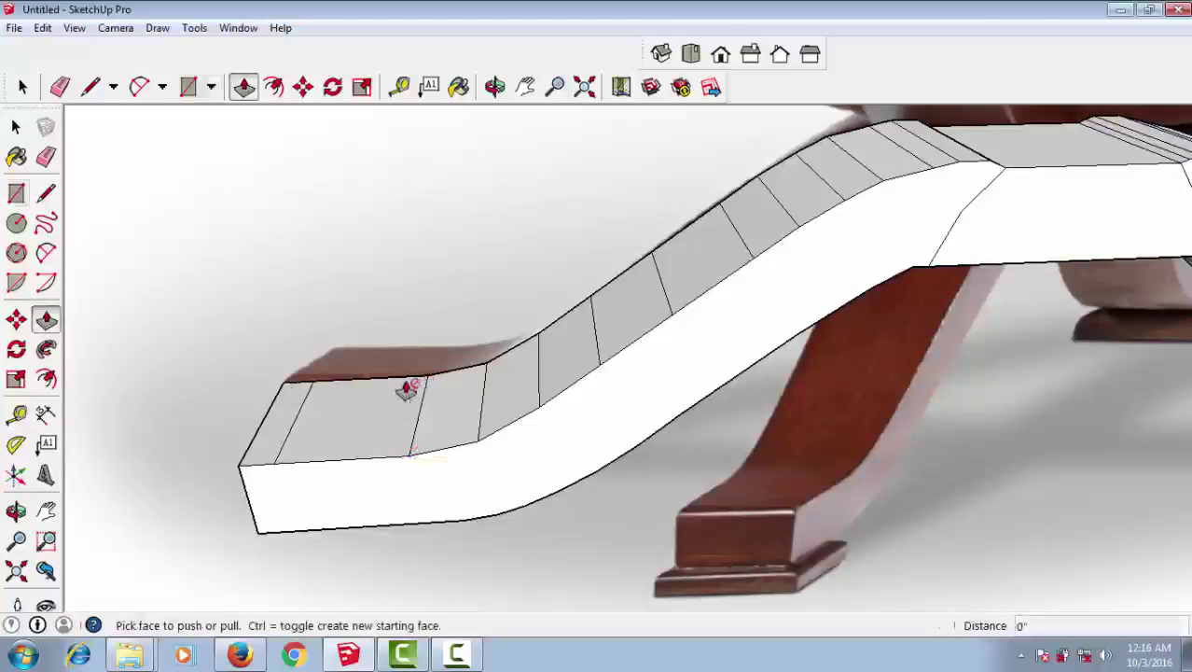
left_click(16, 192)
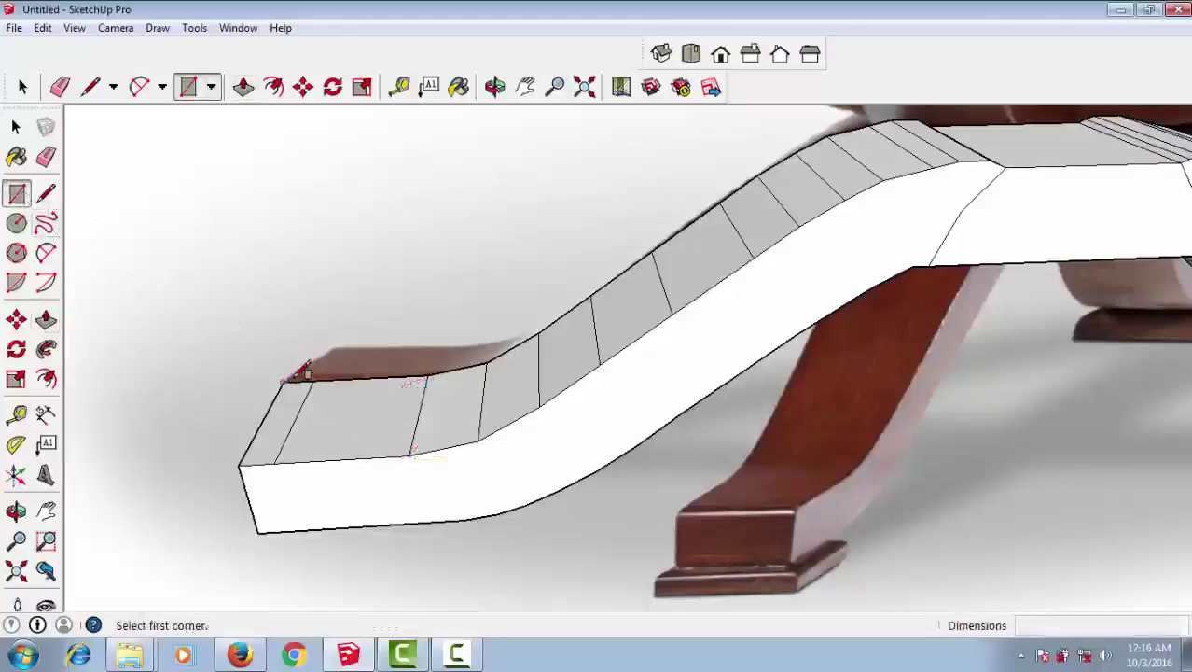
left_click(284, 380)
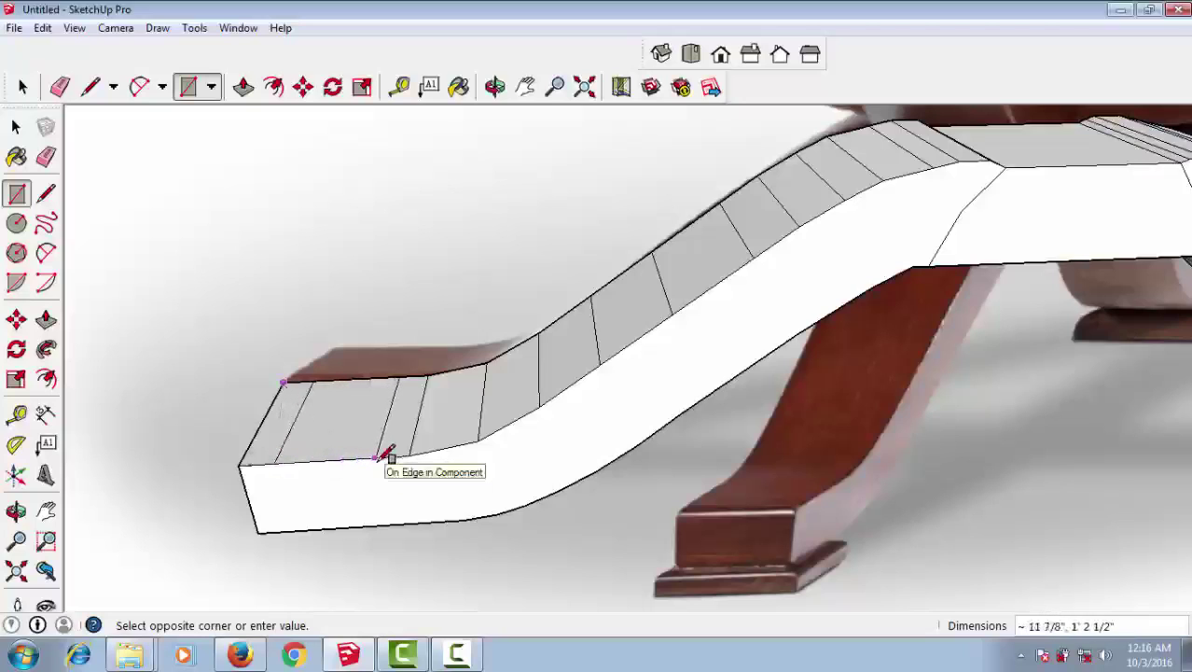
left_click(378, 457)
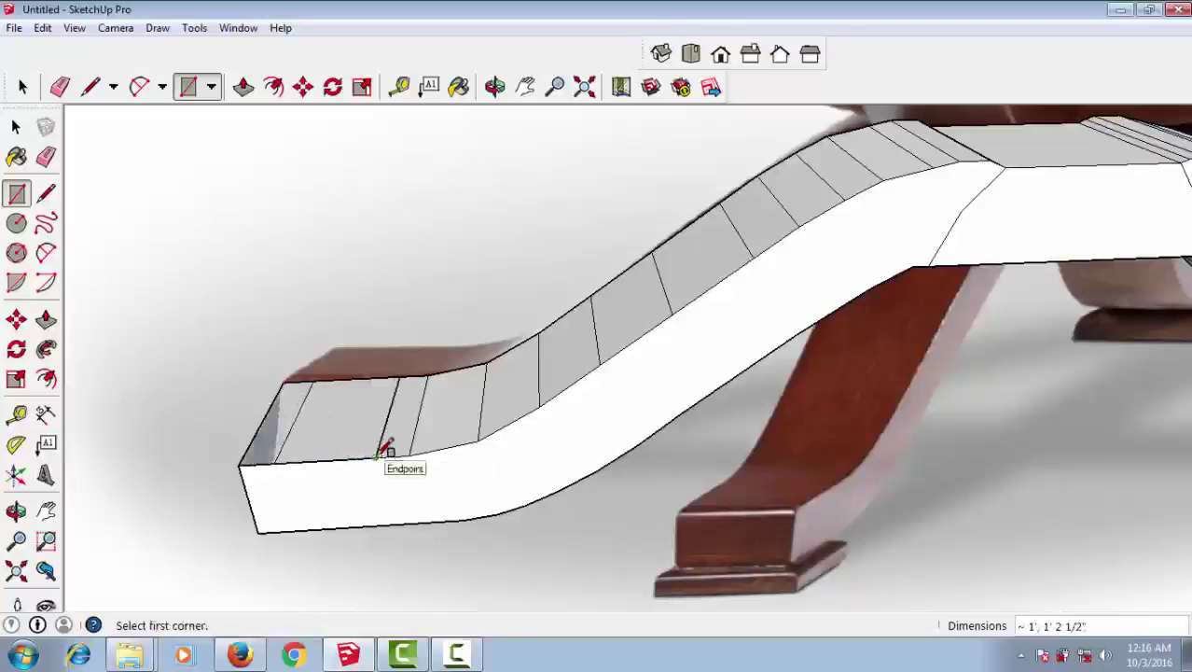
- Push/pull the rectangle up about 3 9/16" into a block and select its top face
key("p")
left_click(312, 438)
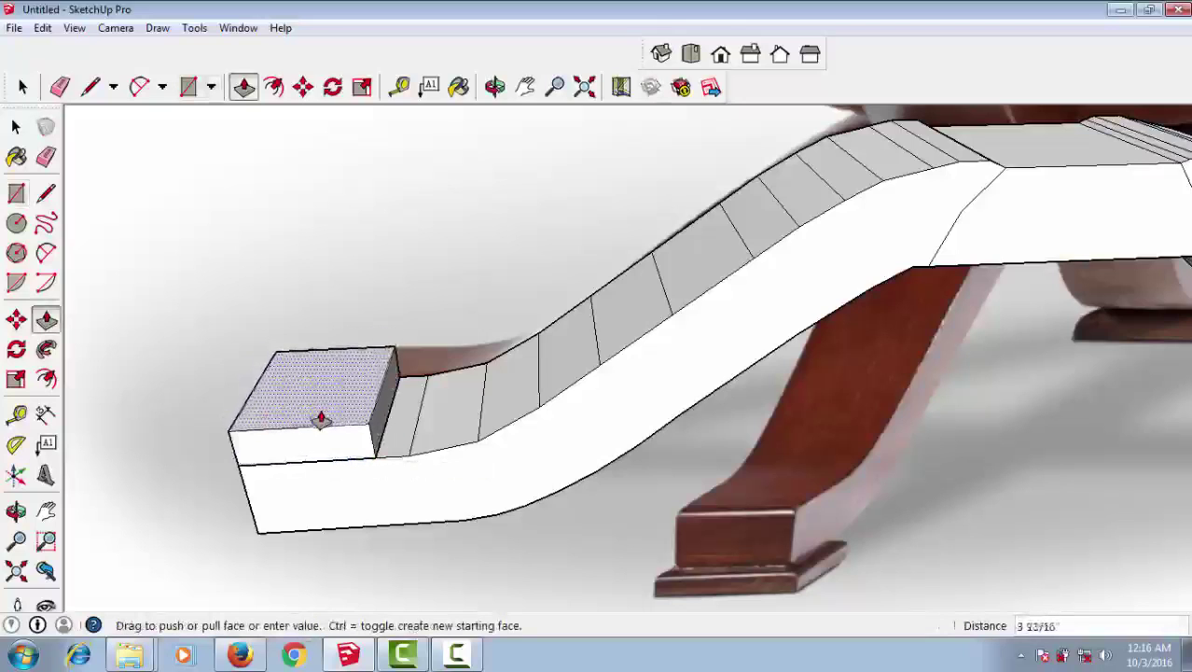
left_click(320, 418)
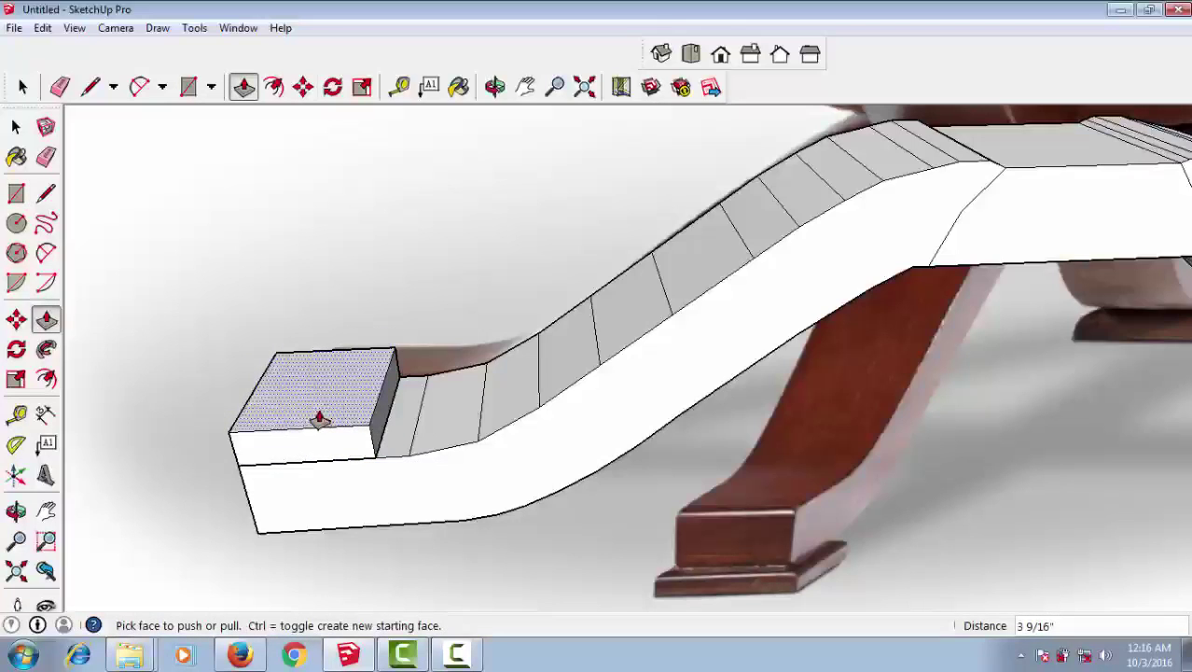
key("m")
key("space")
left_click(326, 402)
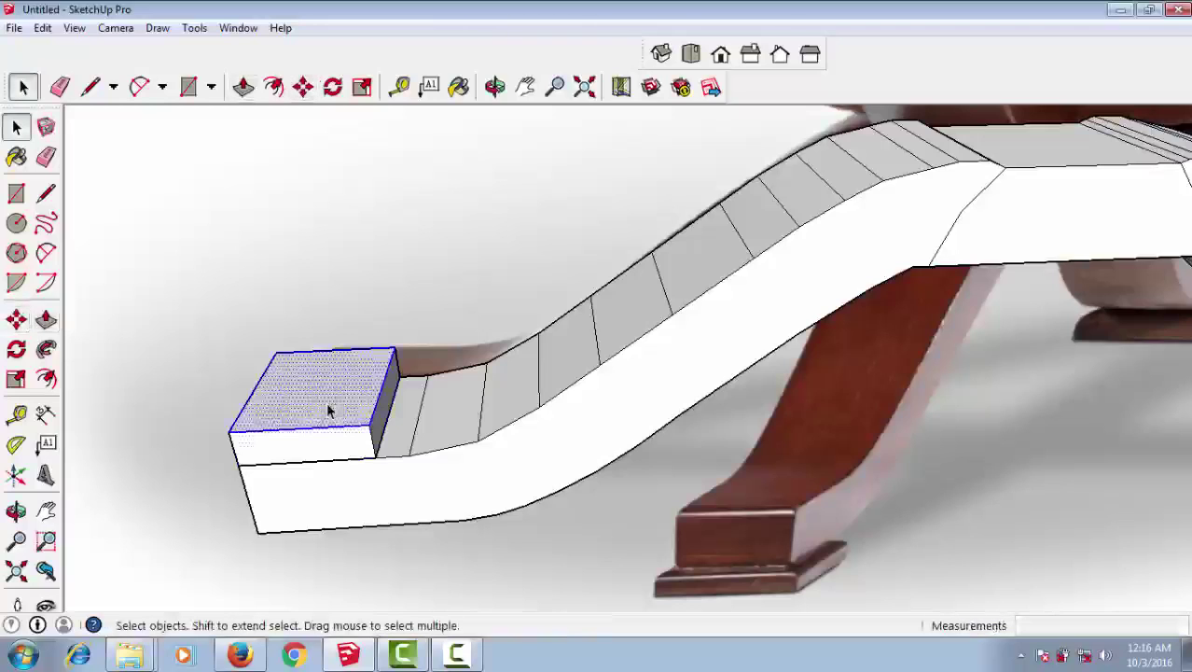
- Select all faces of the small block and make it a component
double_click(326, 408)
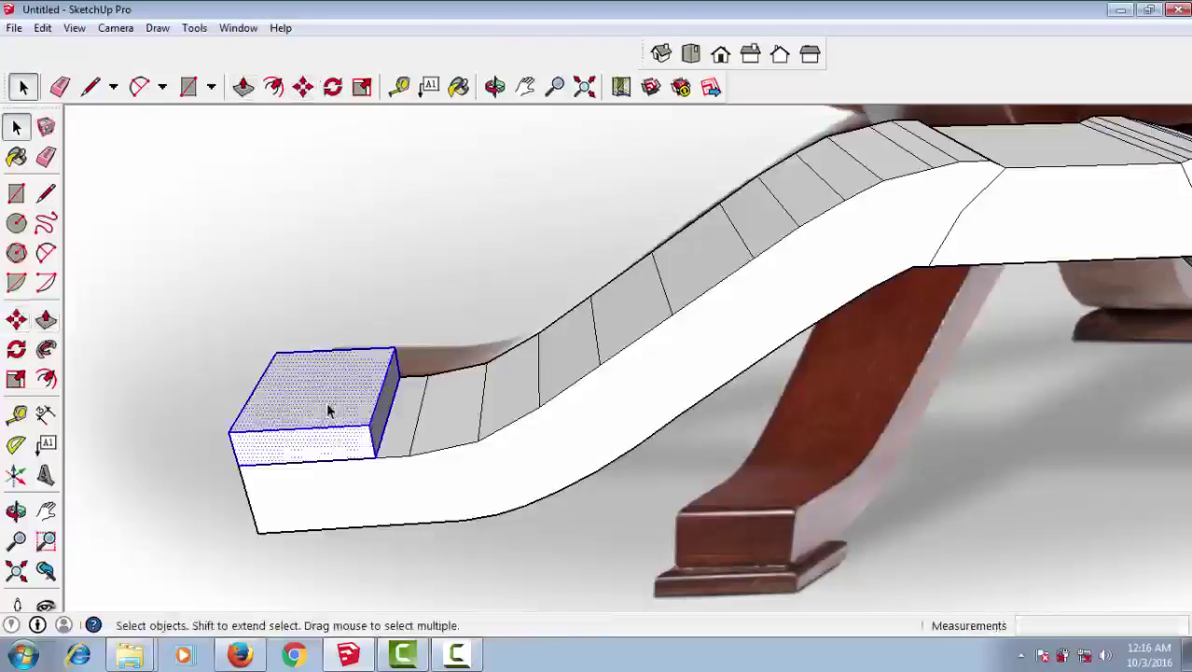
right_click(362, 413)
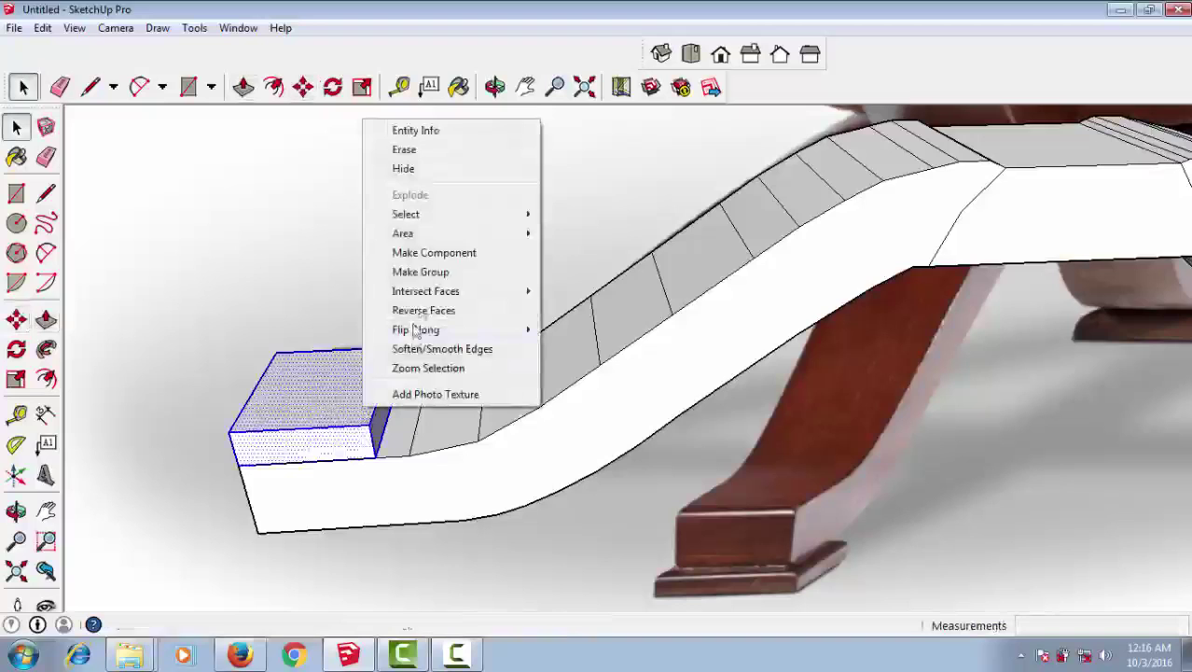
left_click(454, 253)
left_click(616, 451)
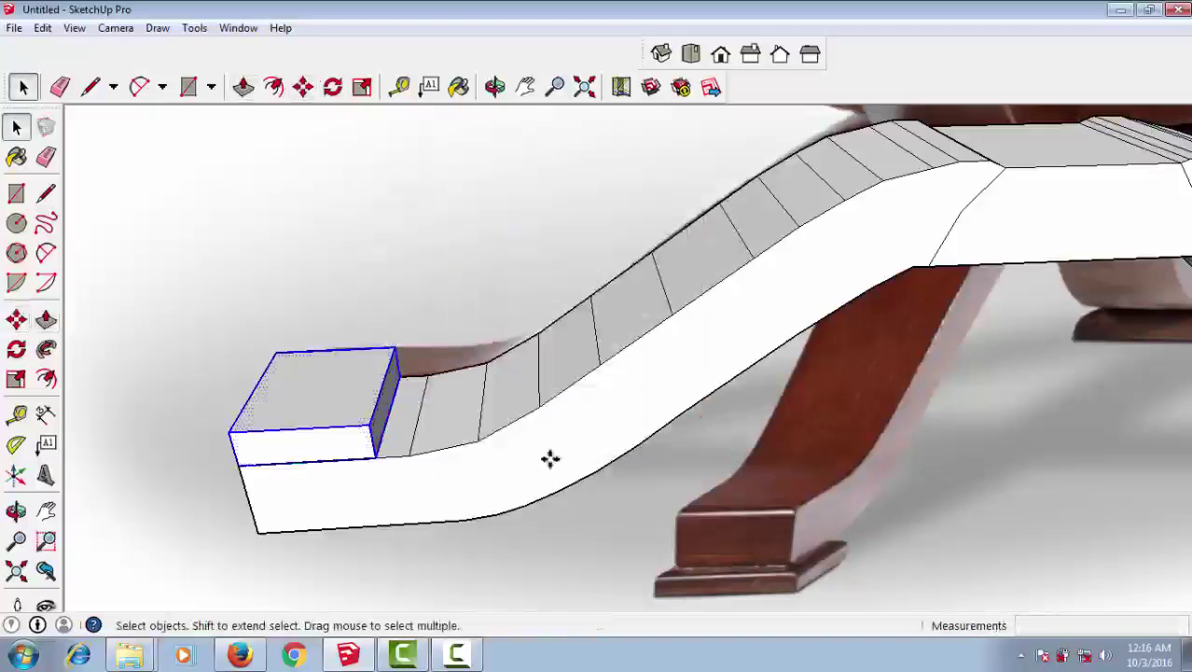
- Move the block component directly beneath the leg's left end, snapping to its corner
key("m")
left_click(241, 460)
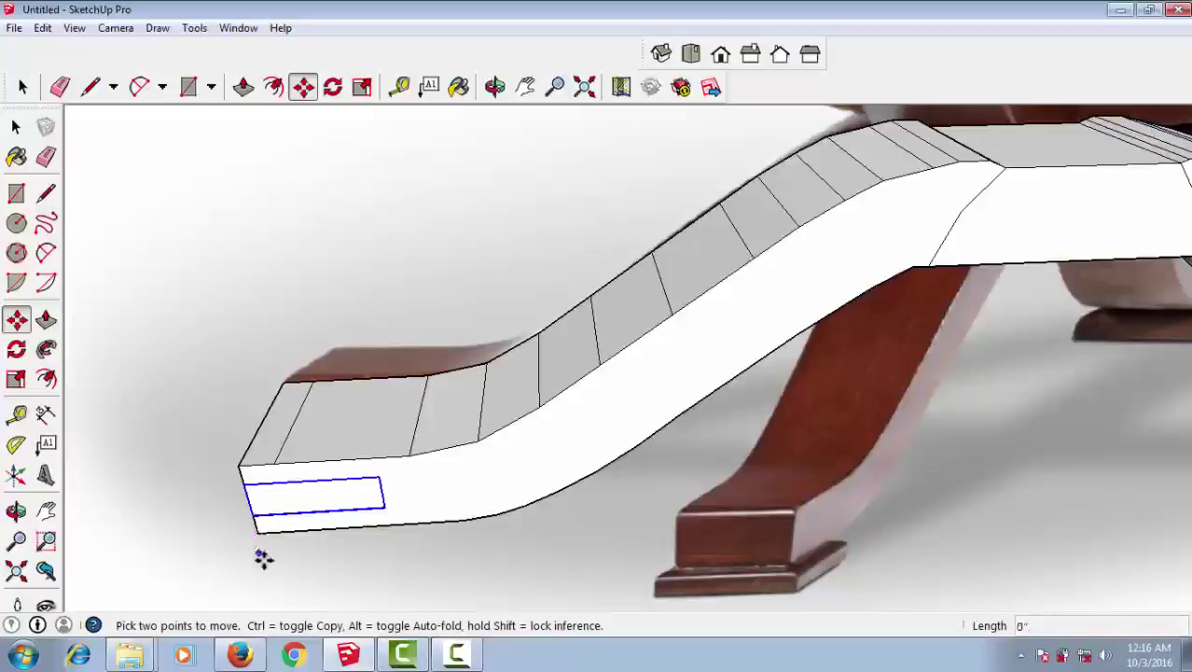
scroll(282, 558, "up", 2)
scroll(285, 544, "up", 1)
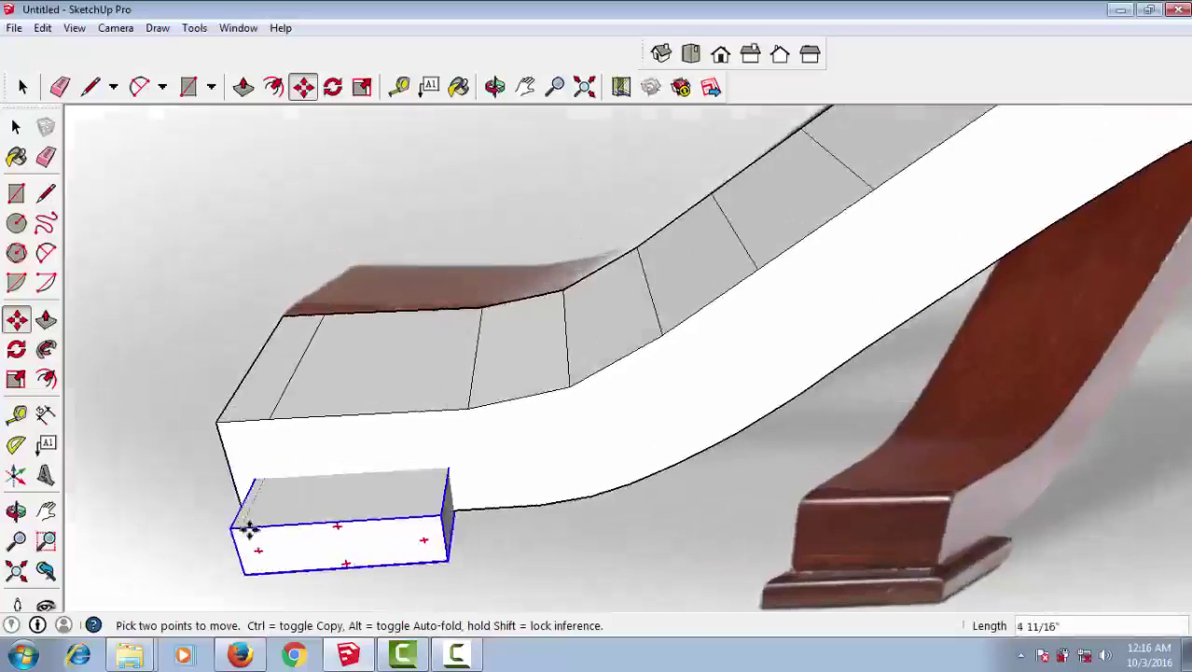
left_click(245, 528)
middle_click_drag(324, 496, 277, 208)
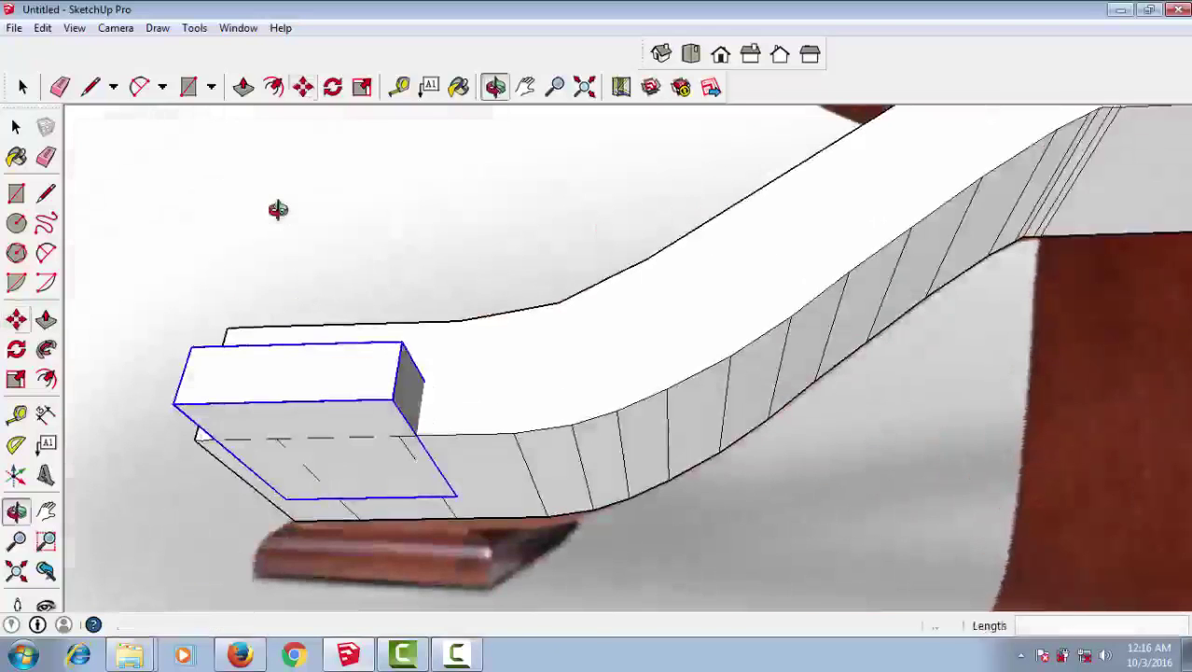
left_click(180, 409)
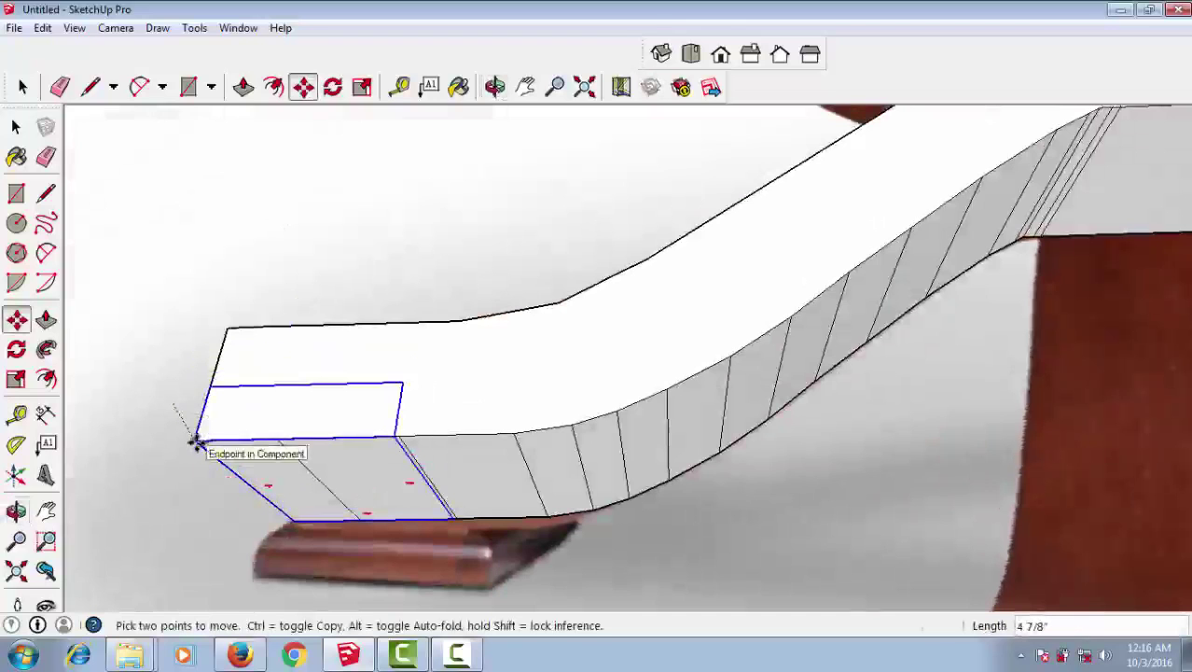
left_click(194, 441)
mouse_move(304, 433)
middle_click_drag(309, 411, 300, 453)
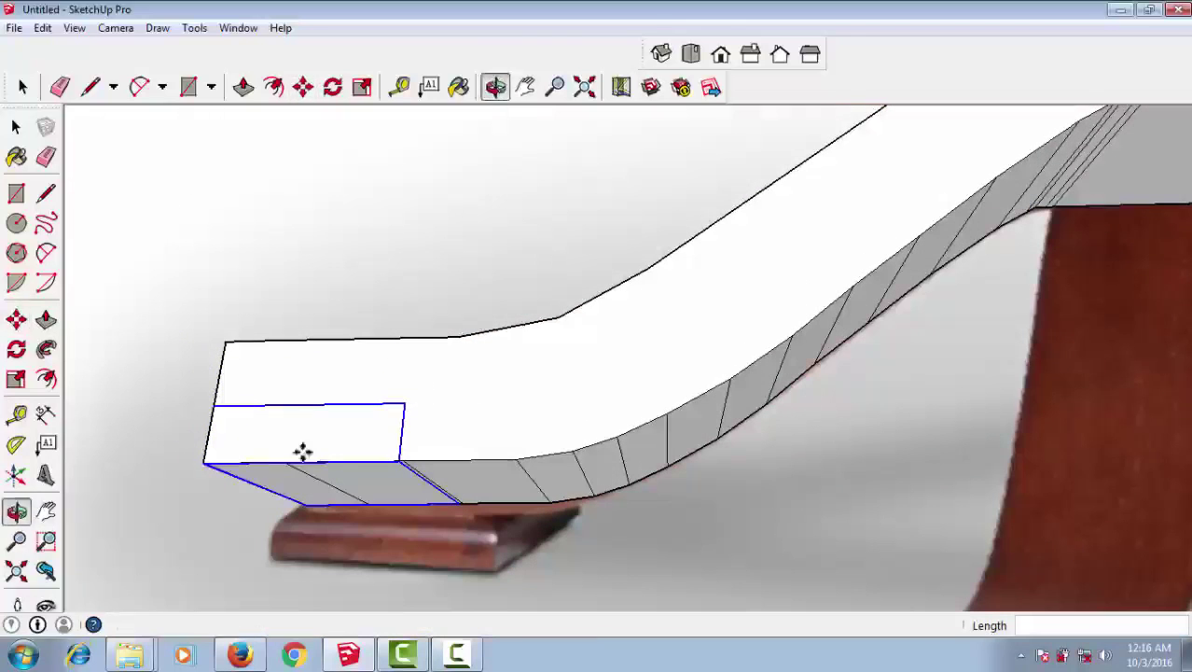
left_click(289, 406)
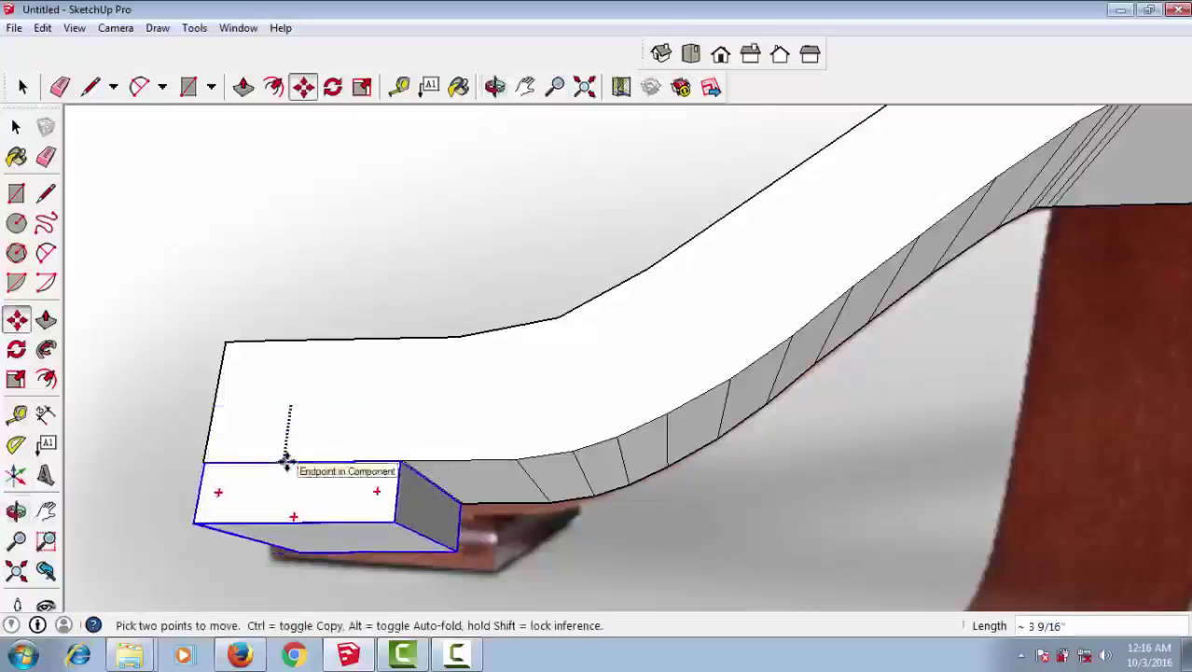
left_click(288, 458)
mouse_move(287, 458)
middle_mouse_down()
mouse_move(287, 444)
mouse_move(312, 486)
mouse_move(372, 516)
middle_mouse_up()
- Make a first Scale attempt widening the foot block, then orbit to review it
key("s")
scroll(341, 521, "up", 2)
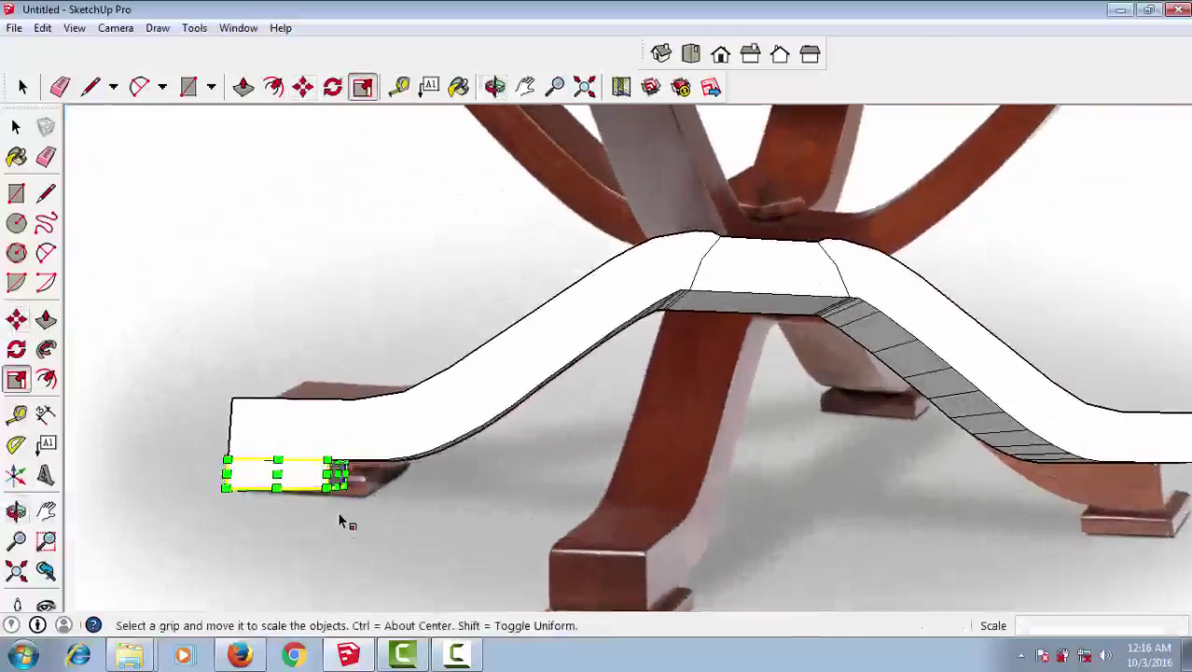
left_click(334, 478)
key("Escape")
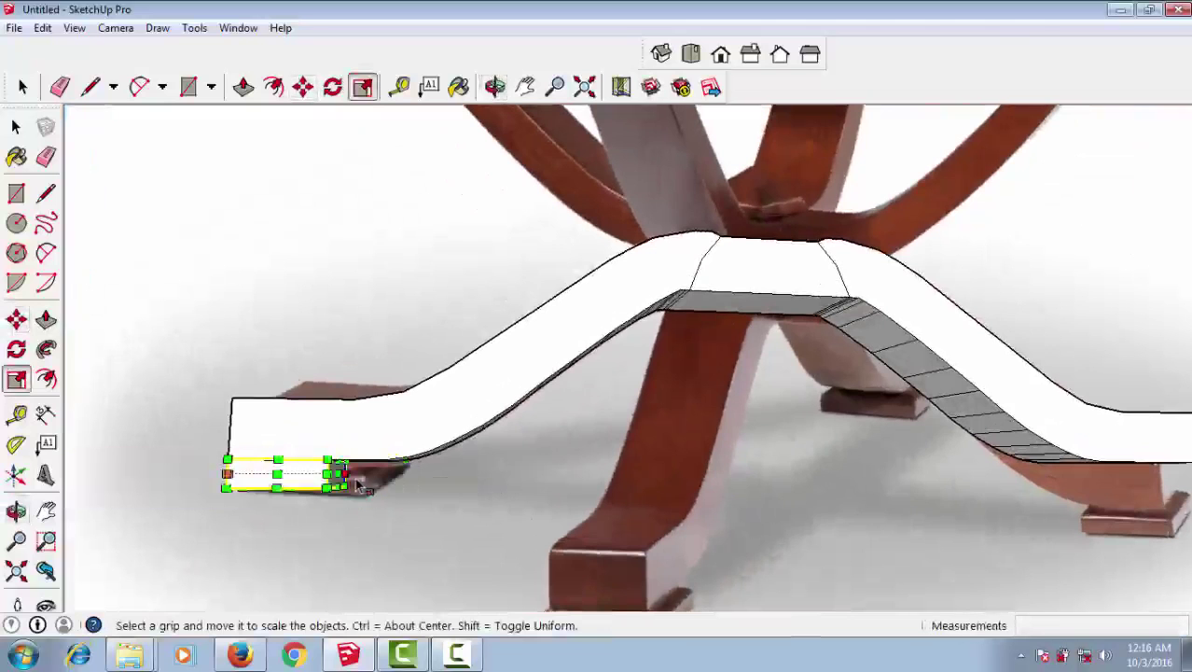
left_click(341, 476)
left_click(386, 487)
middle_click_drag(387, 487, 347, 508)
scroll(342, 505, "down", 3)
key("alt+space")
key("Escape")
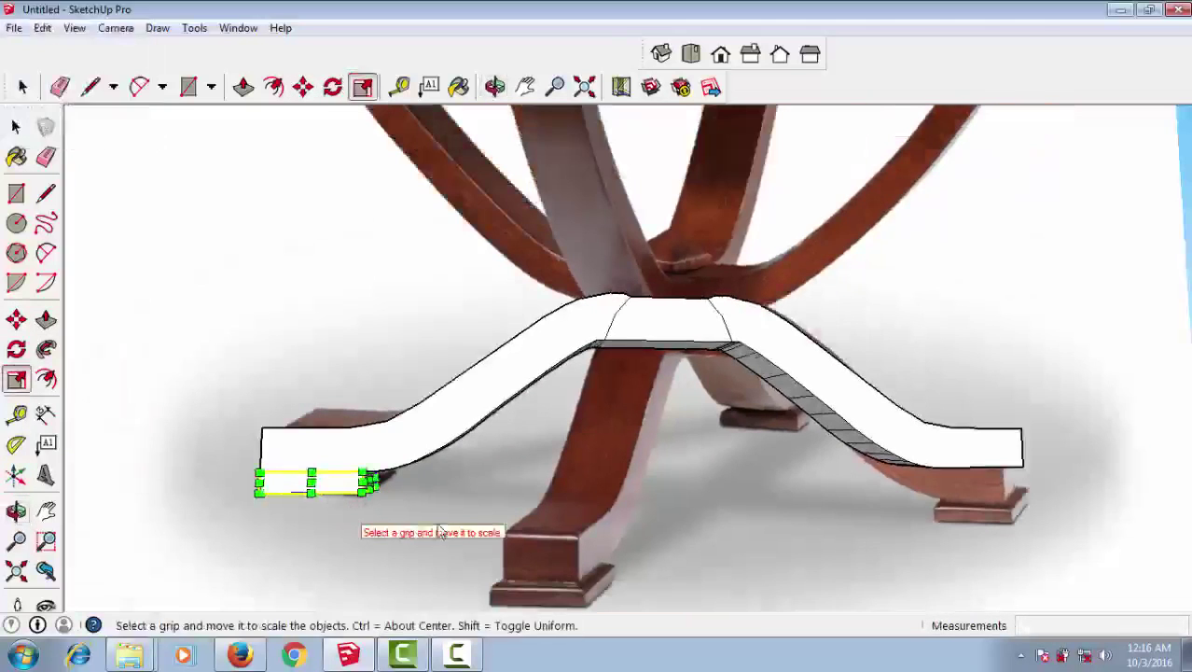
key("Escape")
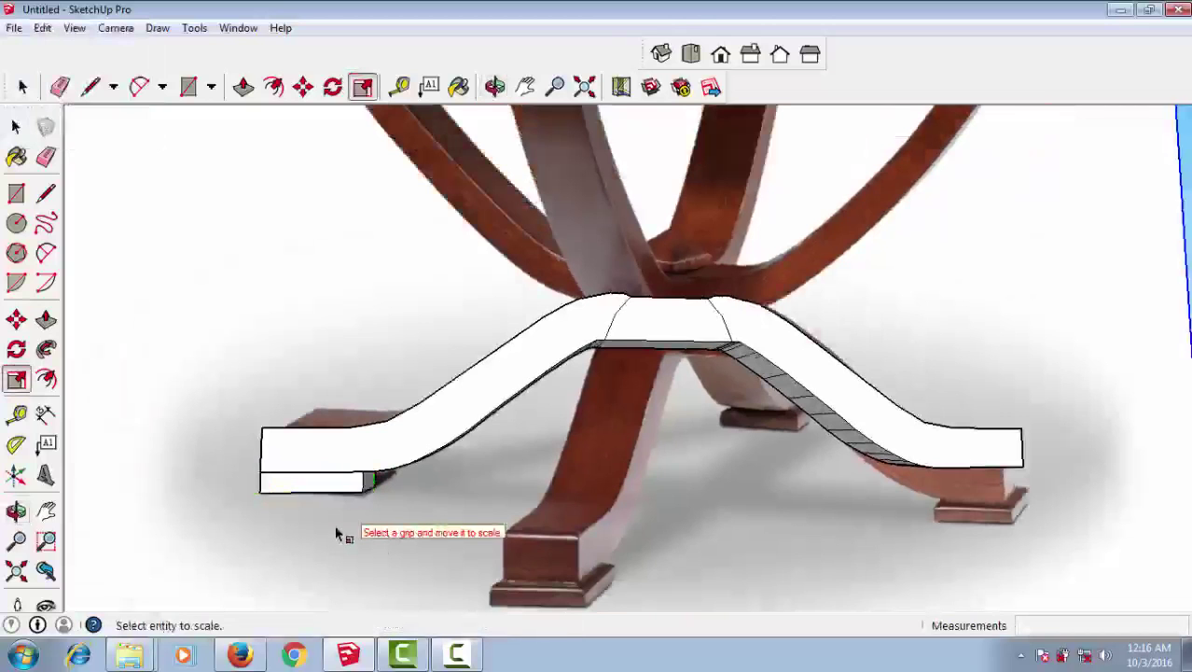
middle_click_drag(337, 533, 346, 519)
scroll(345, 503, "up", 3)
mouse_move(288, 479)
middle_mouse_down()
mouse_move(333, 453)
mouse_move(288, 467)
middle_mouse_up()
- Scale the foot block to 1.06 in width and 1.05 in length, orbiting to check
key("s")
left_click(288, 469)
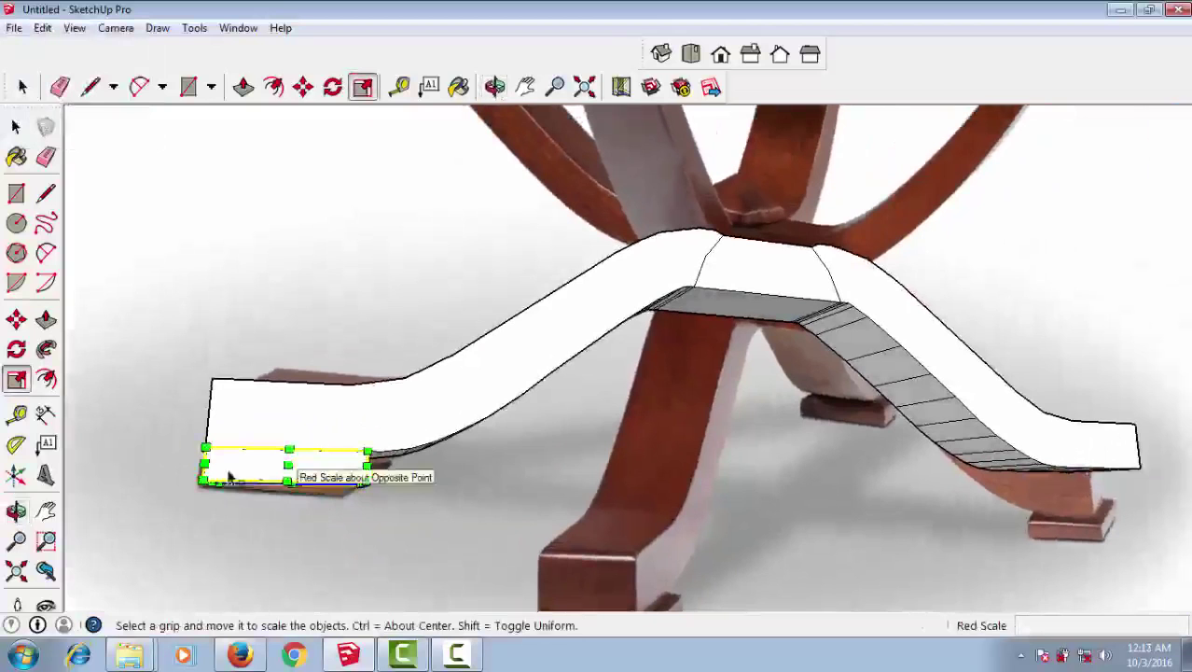
mouse_move(205, 461)
middle_mouse_down()
mouse_move(229, 533)
mouse_move(306, 474)
mouse_move(209, 534)
middle_mouse_up()
scroll(229, 533, "up", 2)
left_click_drag(195, 505, 172, 508)
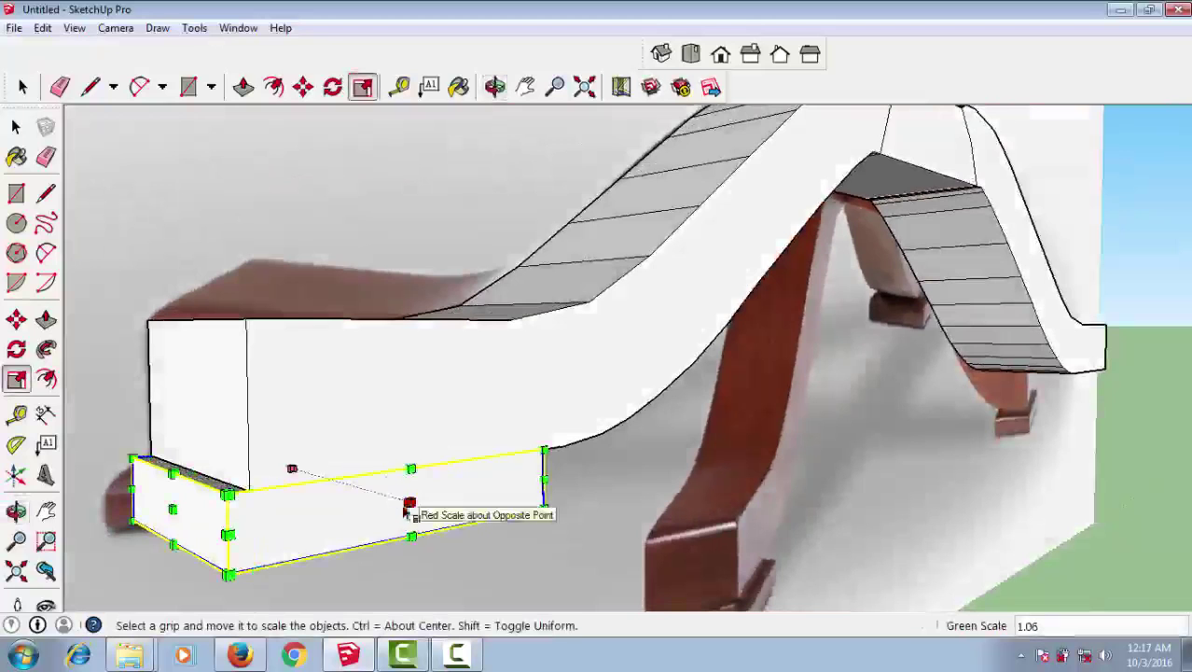
mouse_move(412, 505)
middle_mouse_down()
mouse_move(493, 546)
mouse_move(475, 543)
middle_mouse_up()
left_click_drag(435, 531, 447, 533)
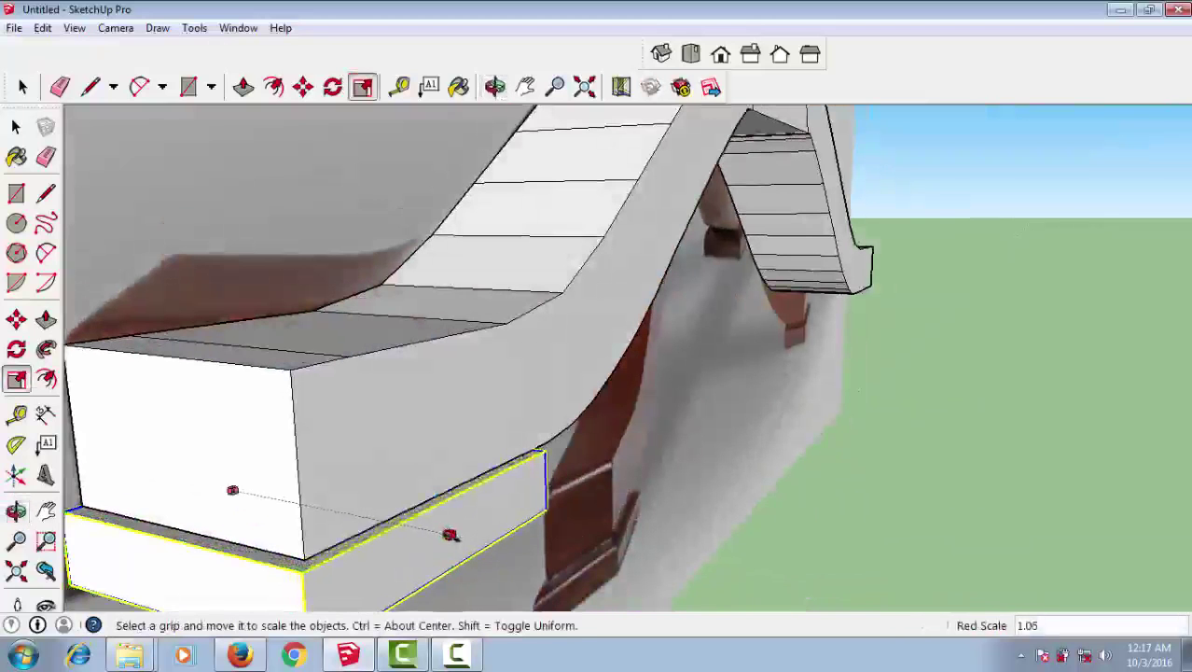
mouse_move(457, 539)
middle_mouse_down()
mouse_move(489, 525)
mouse_move(322, 525)
mouse_move(355, 475)
mouse_move(387, 474)
middle_mouse_up()
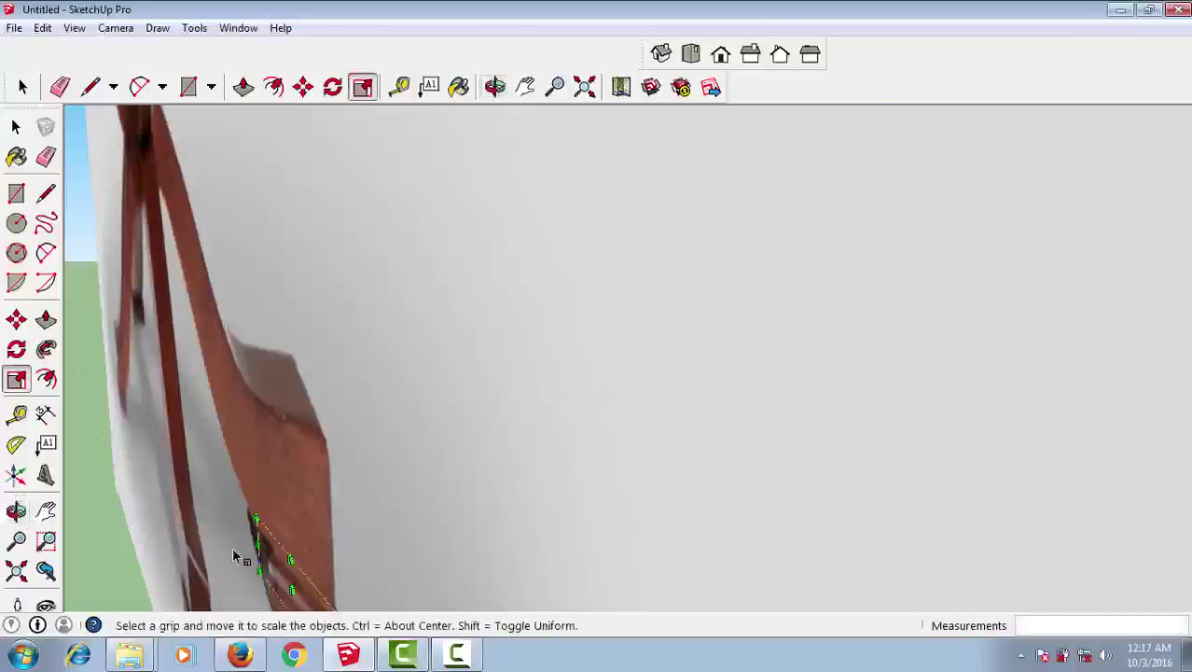
left_click_drag(291, 587, 279, 590)
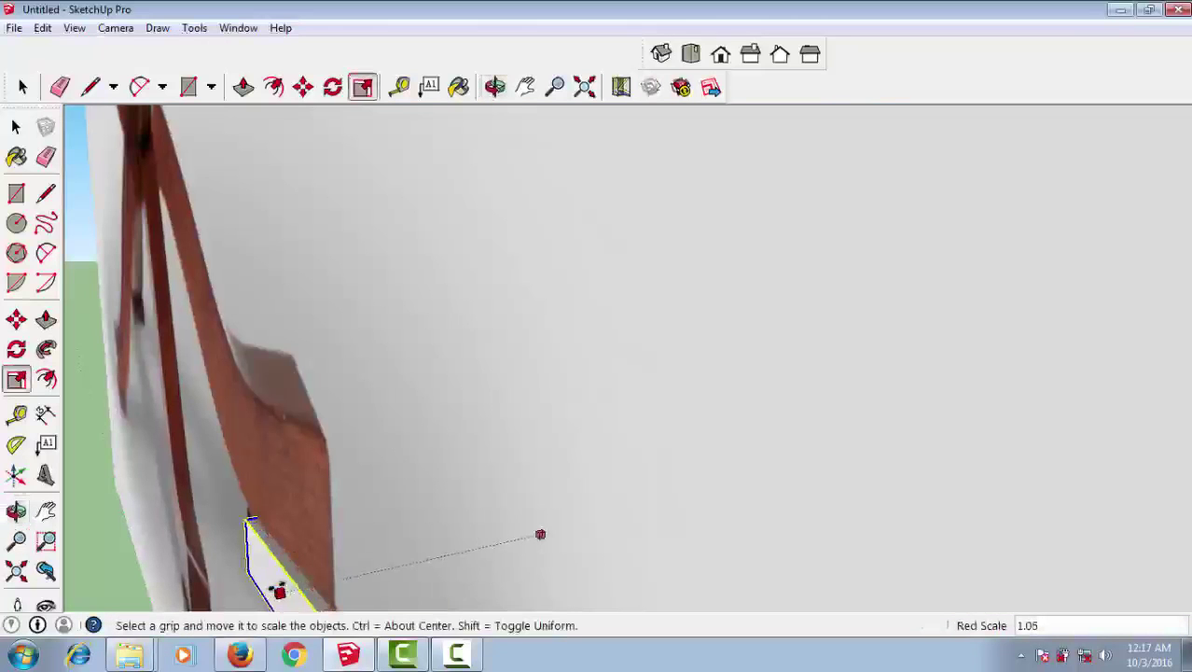
mouse_move(276, 592)
middle_mouse_down()
mouse_move(394, 545)
mouse_move(434, 564)
mouse_move(221, 553)
mouse_move(660, 552)
mouse_move(444, 603)
mouse_move(446, 593)
middle_mouse_up()
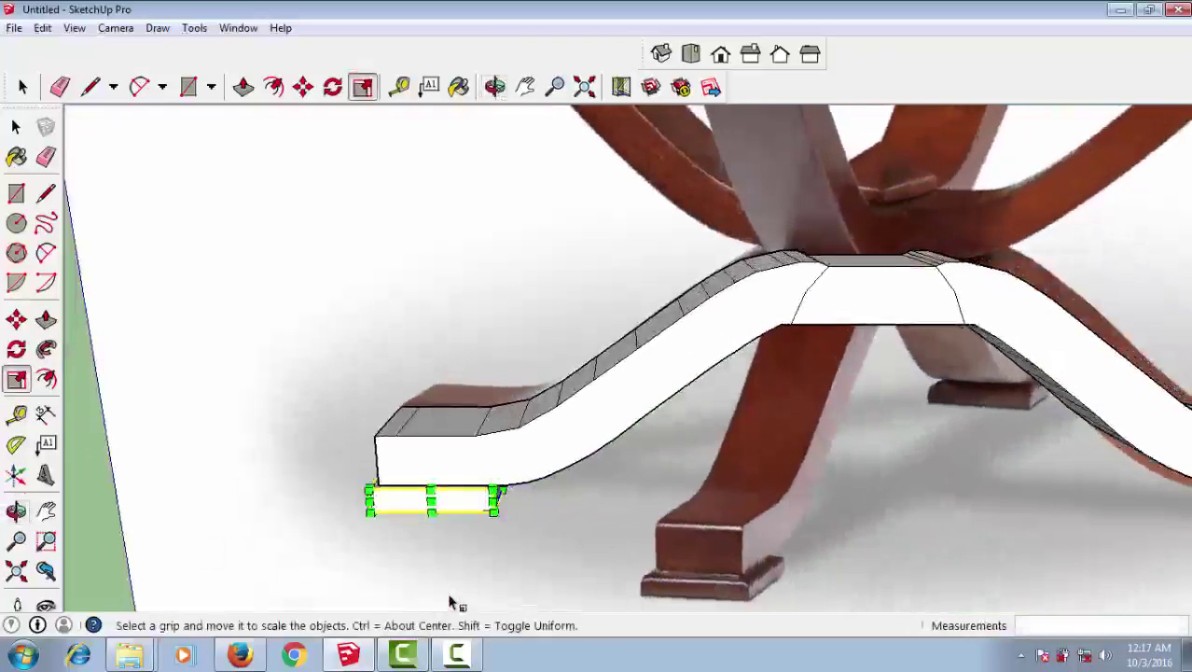
scroll(543, 578, "down", 3)
mouse_move(545, 566)
middle_mouse_down()
mouse_move(563, 540)
mouse_move(578, 550)
middle_mouse_up()
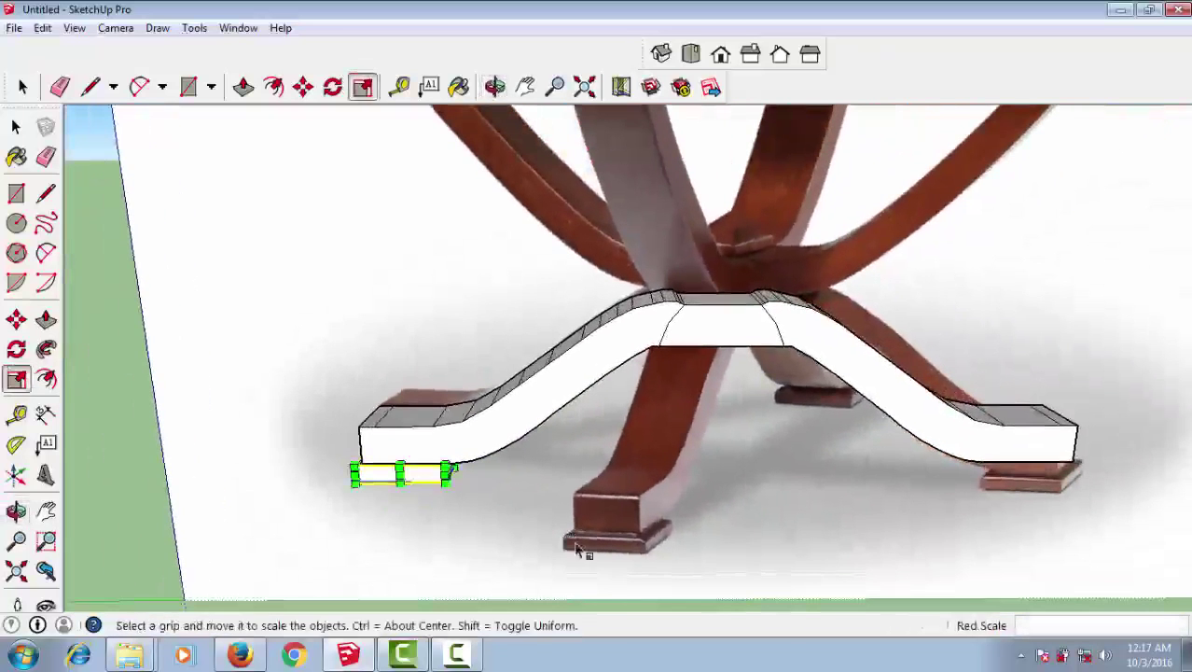
- Copy the foot block to sit under the right end of the curved base leg
key("m")
key("ctrl")
left_click(448, 480)
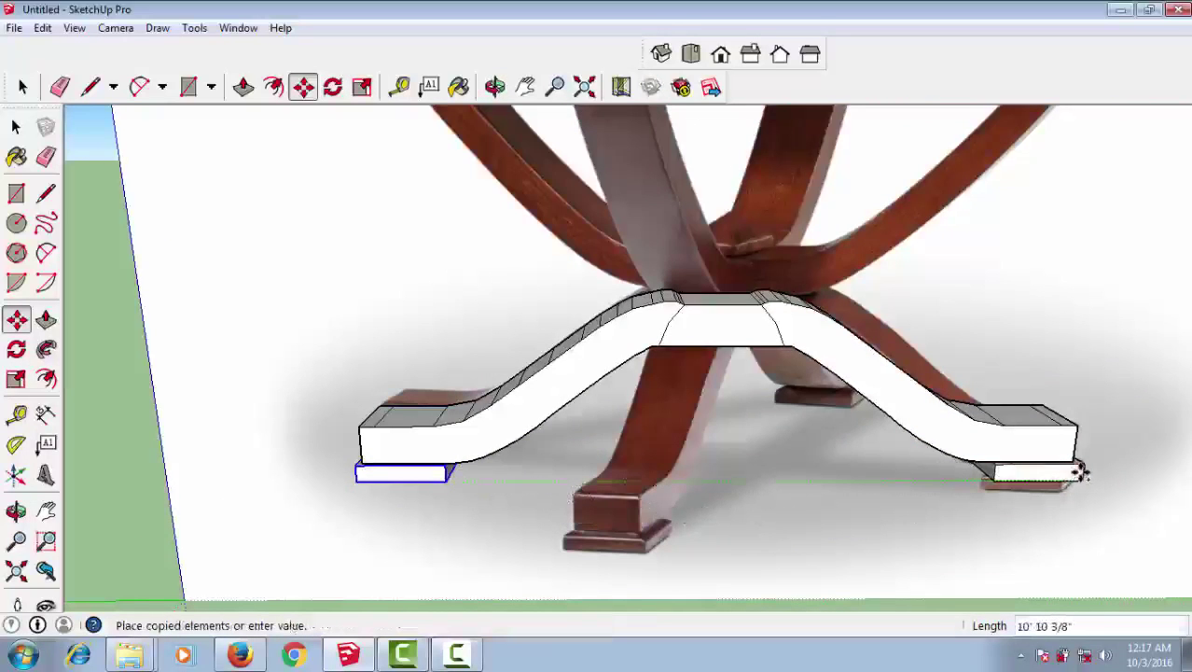
left_click(1080, 472)
middle_click_drag(1028, 513, 955, 529)
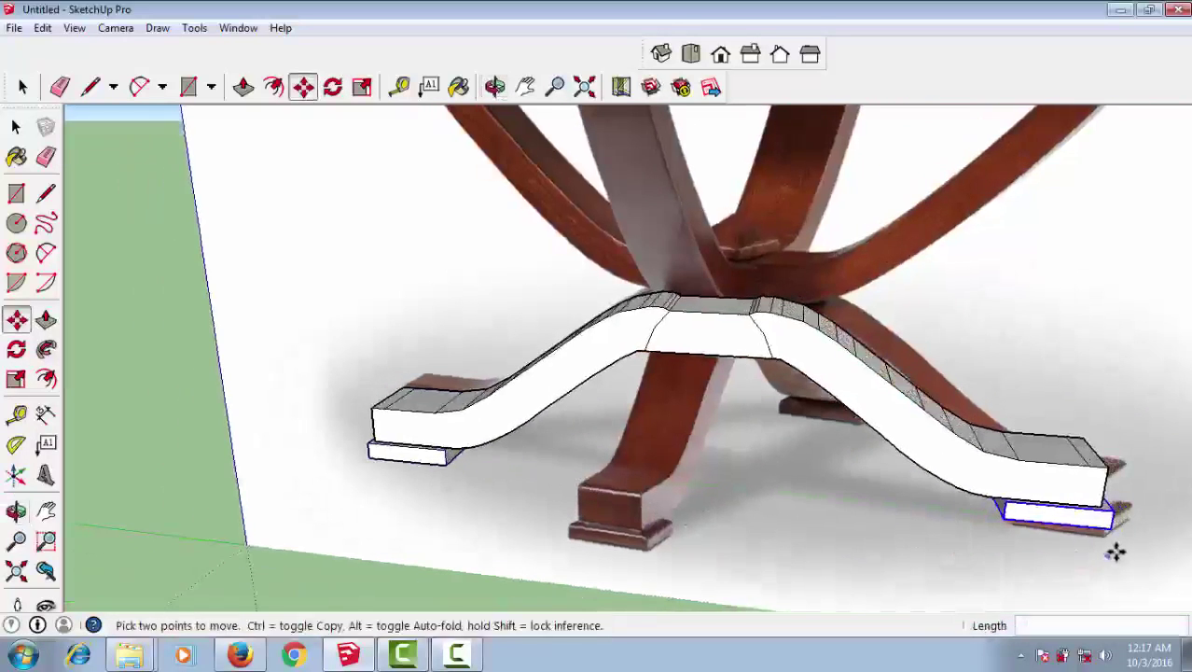
scroll(1116, 552, "up", 3)
scroll(1124, 513, "up", 2)
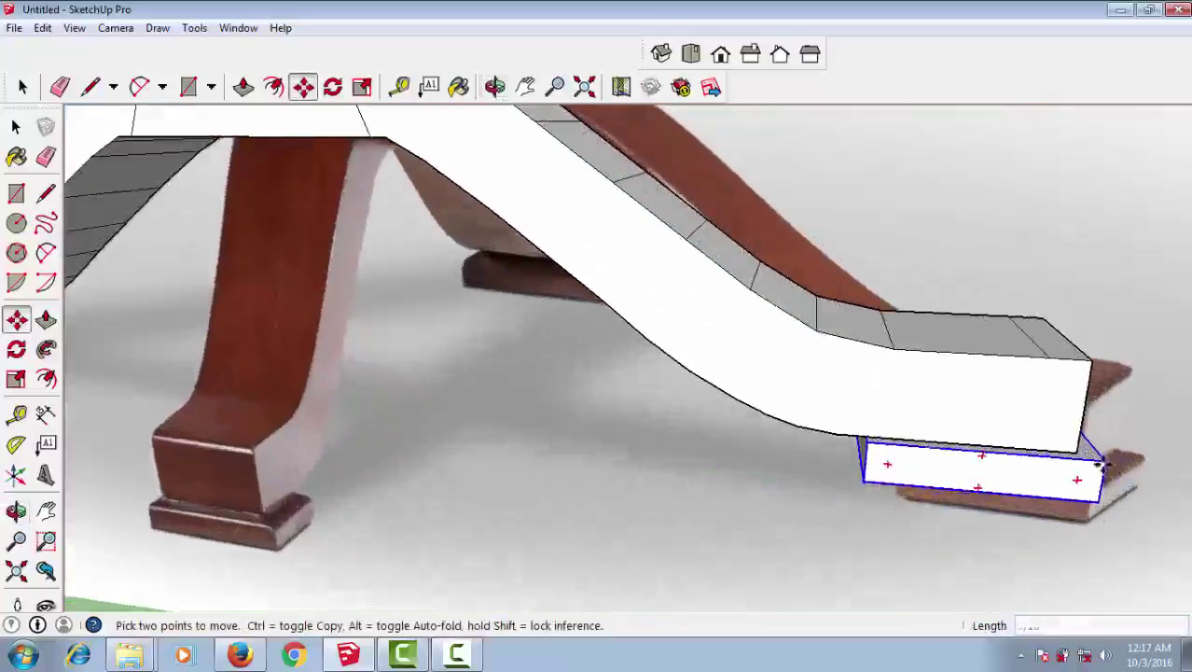
left_click(1101, 464)
left_click(1091, 504)
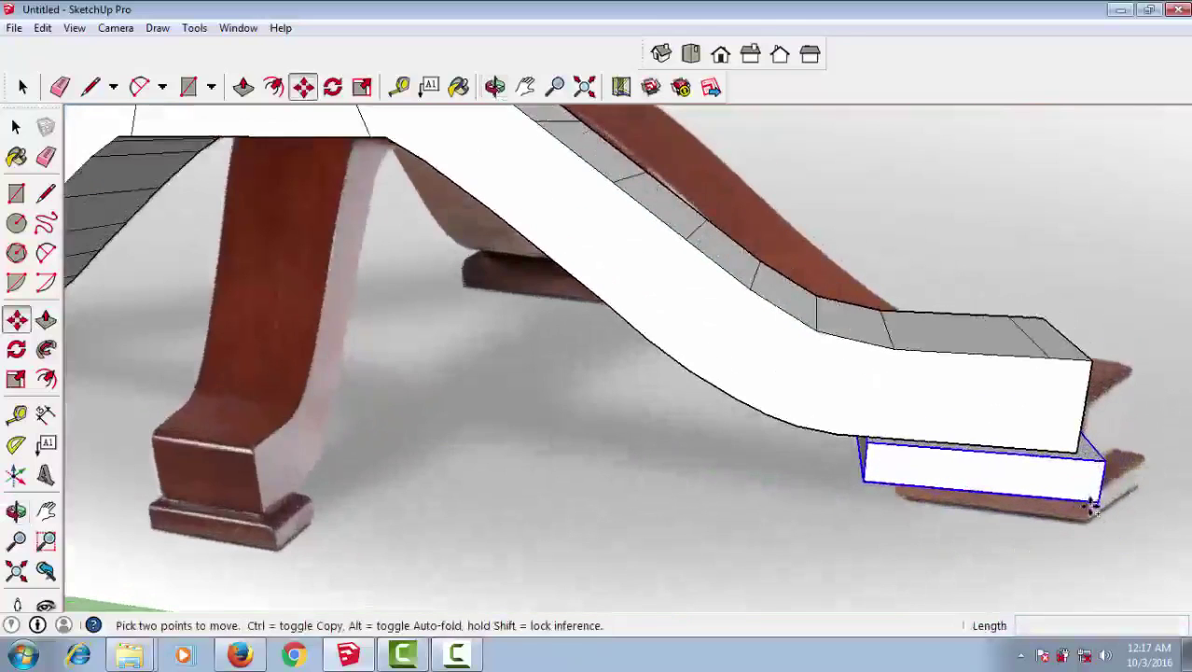
- Adjust the copied foot block so it sits squarely under the leg end
key("s")
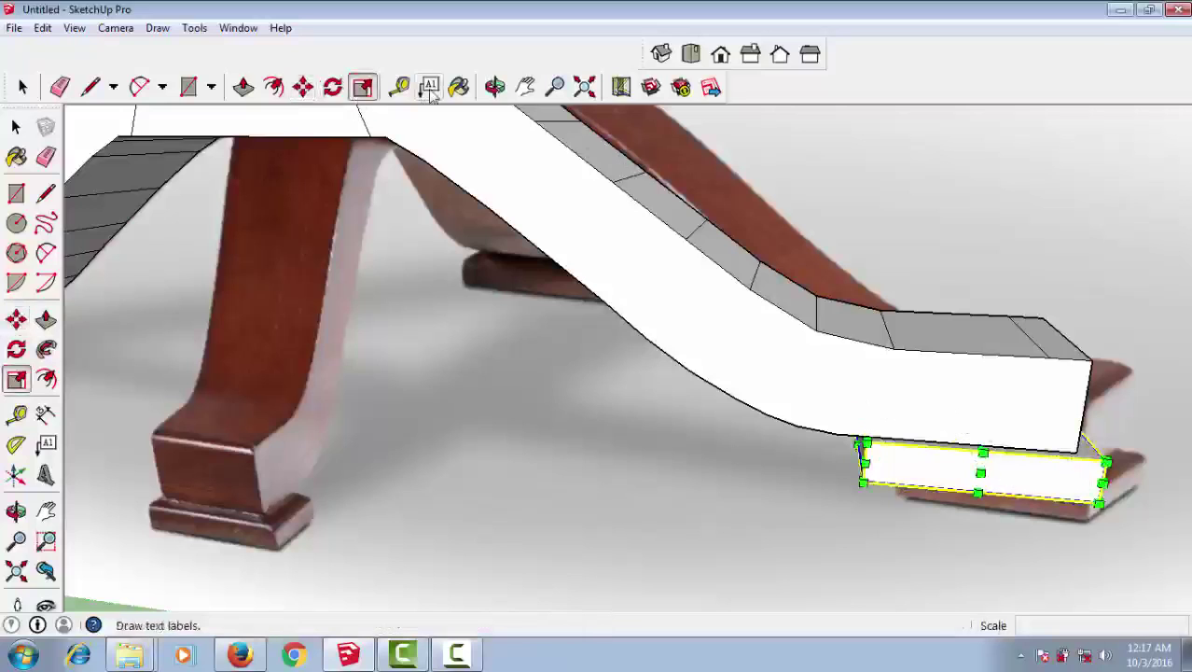
left_click(303, 87)
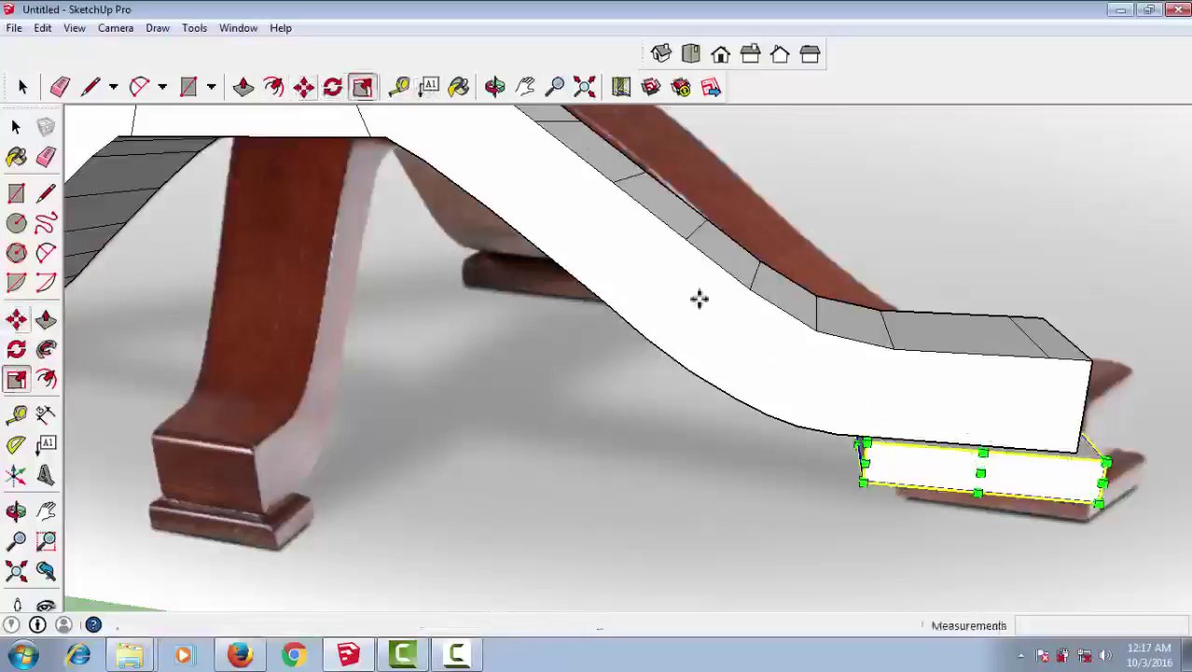
left_click(998, 467)
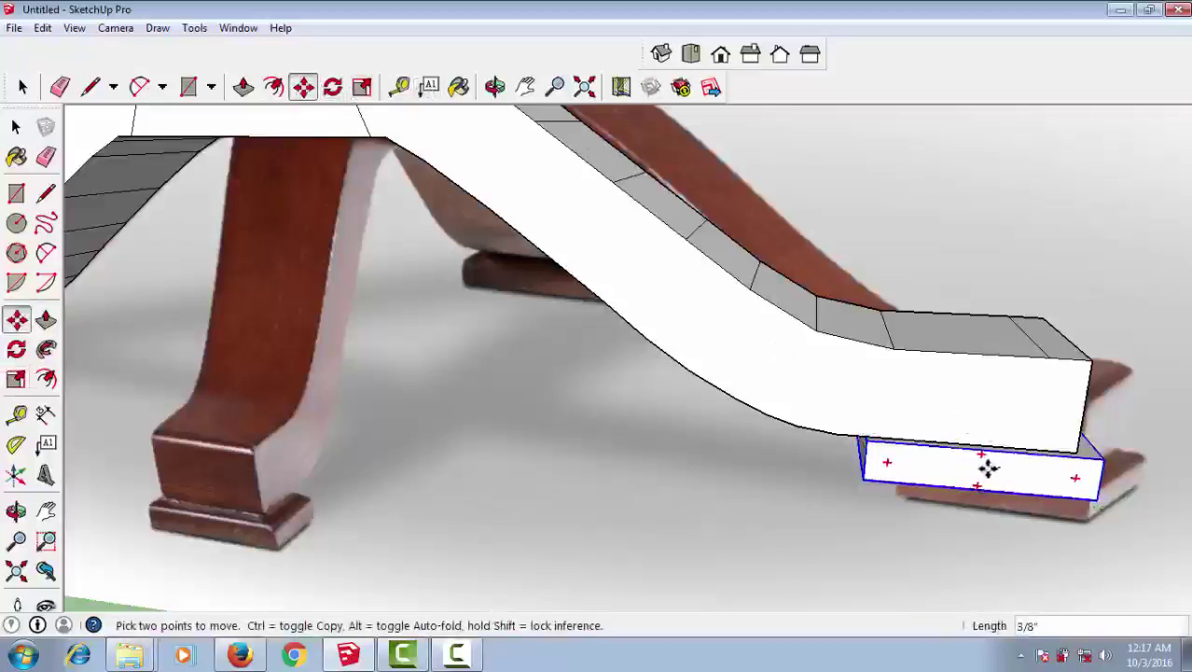
left_click(985, 474)
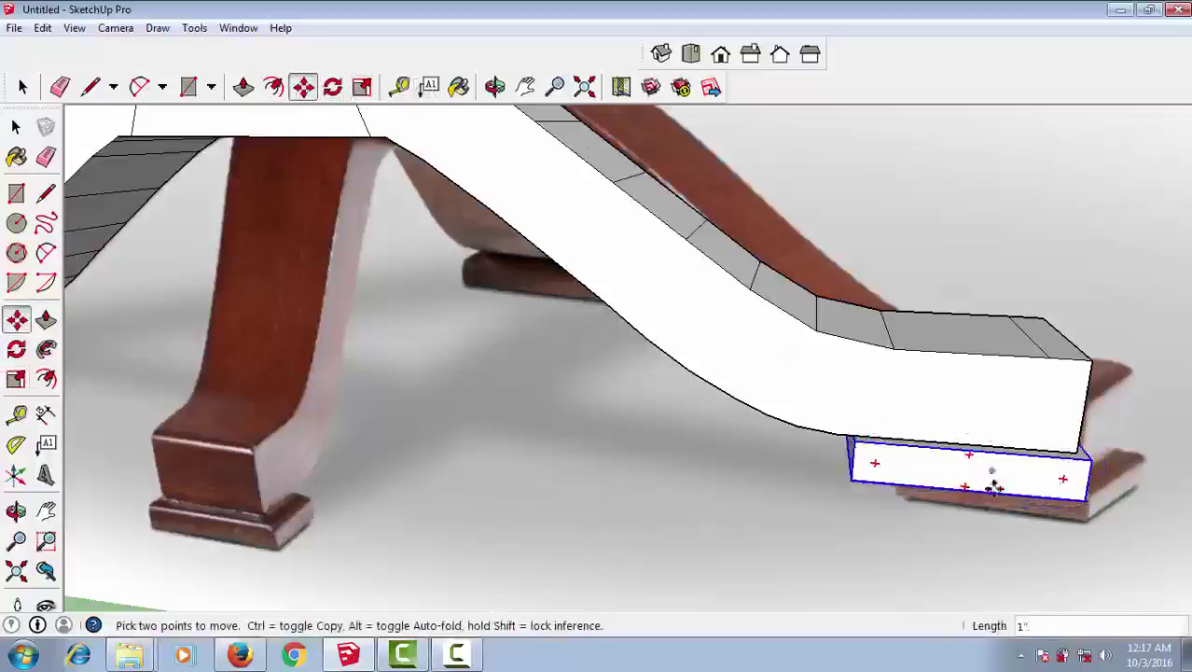
mouse_move(986, 478)
middle_mouse_down()
mouse_move(974, 513)
mouse_move(864, 471)
middle_mouse_up()
scroll(864, 469, "down", 3)
- Box-select the curved brace with both foot pads and make them one component
scroll(793, 471, "down", 3)
key("space")
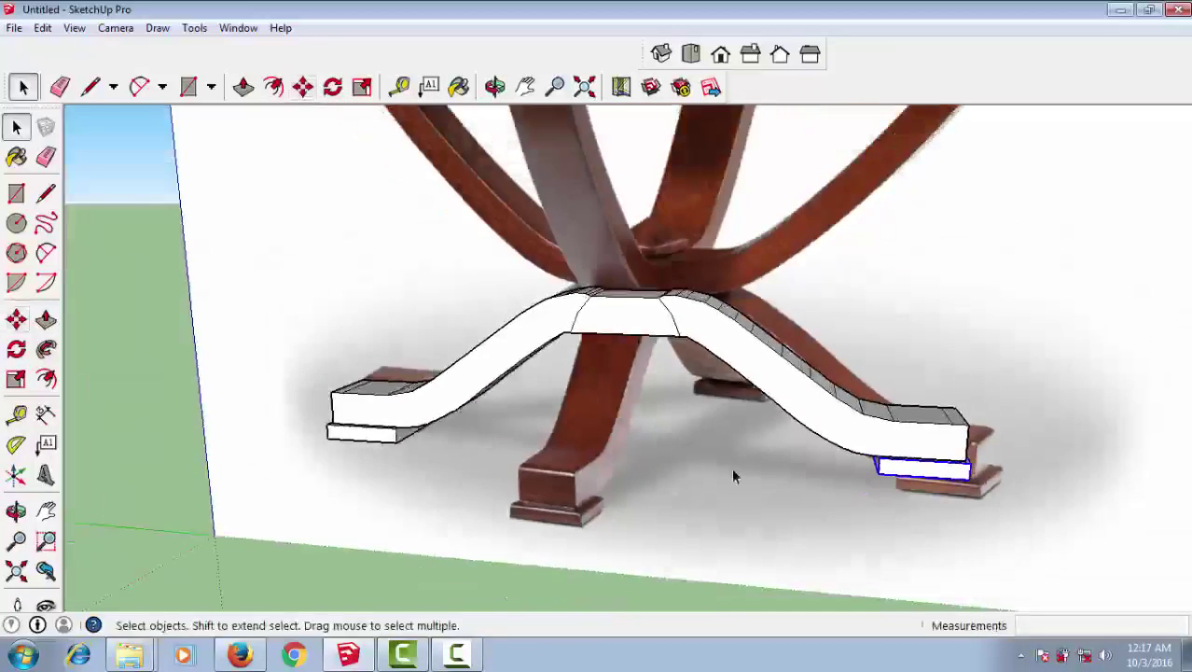
scroll(733, 476, "down", 3)
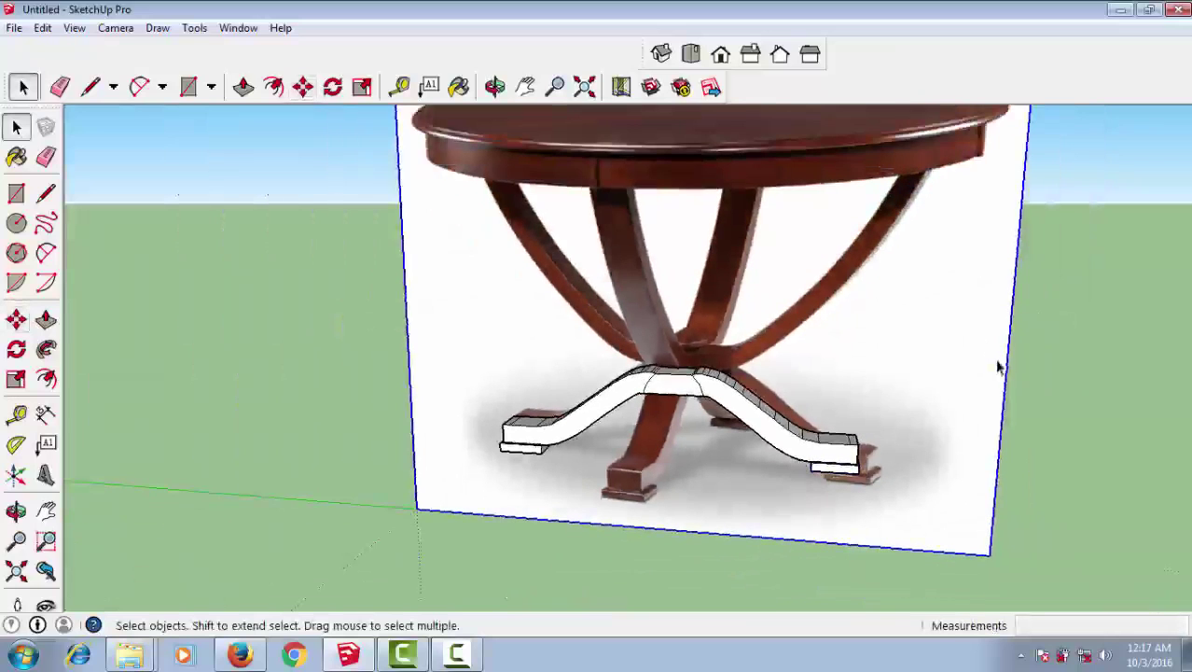
left_click_drag(994, 319, 466, 508)
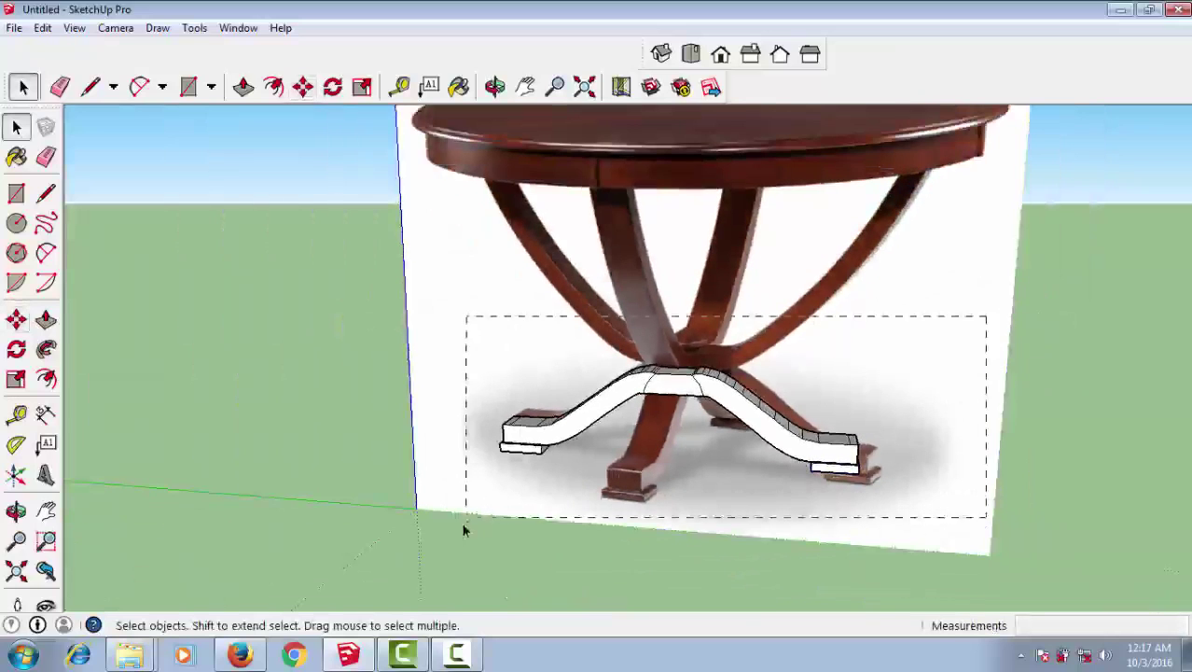
right_click(658, 379)
left_click(407, 425)
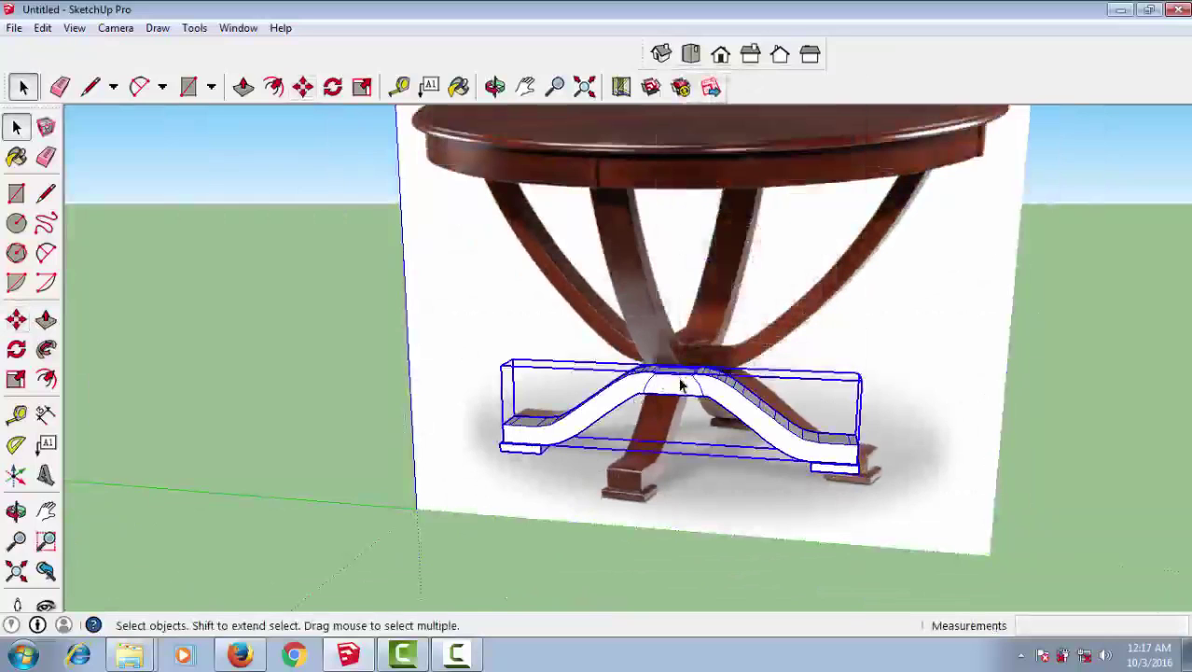
right_click(682, 382)
left_click(771, 224)
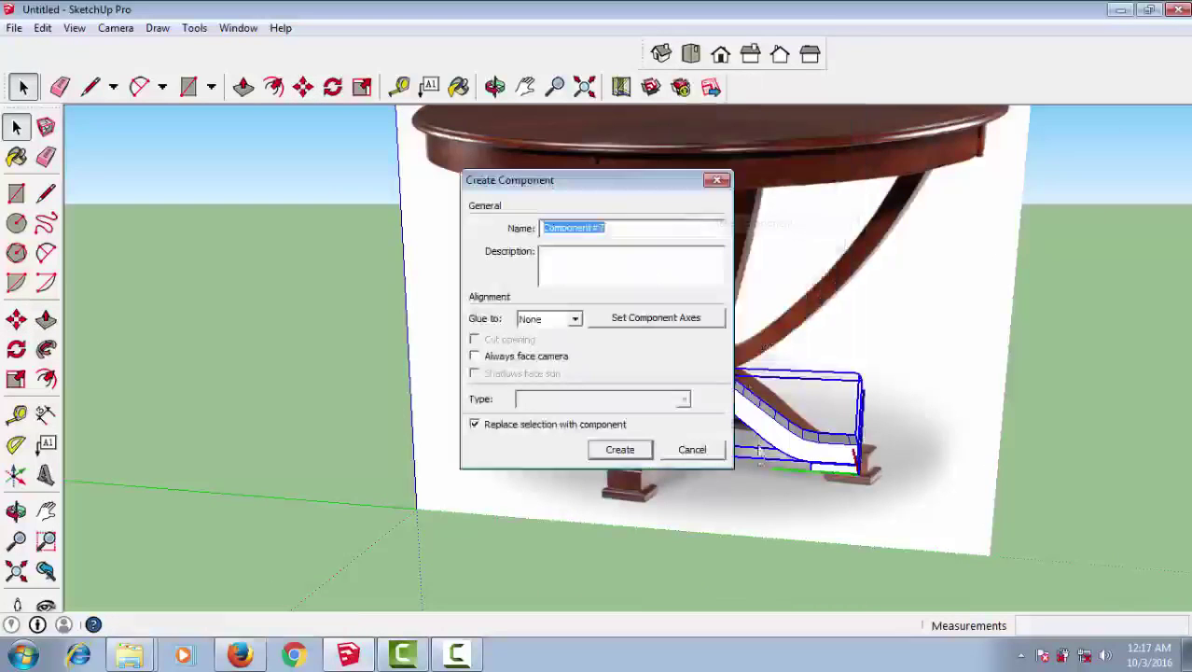
left_click(619, 450)
mouse_move(625, 537)
middle_mouse_down()
mouse_move(527, 527)
mouse_move(686, 514)
middle_mouse_up()
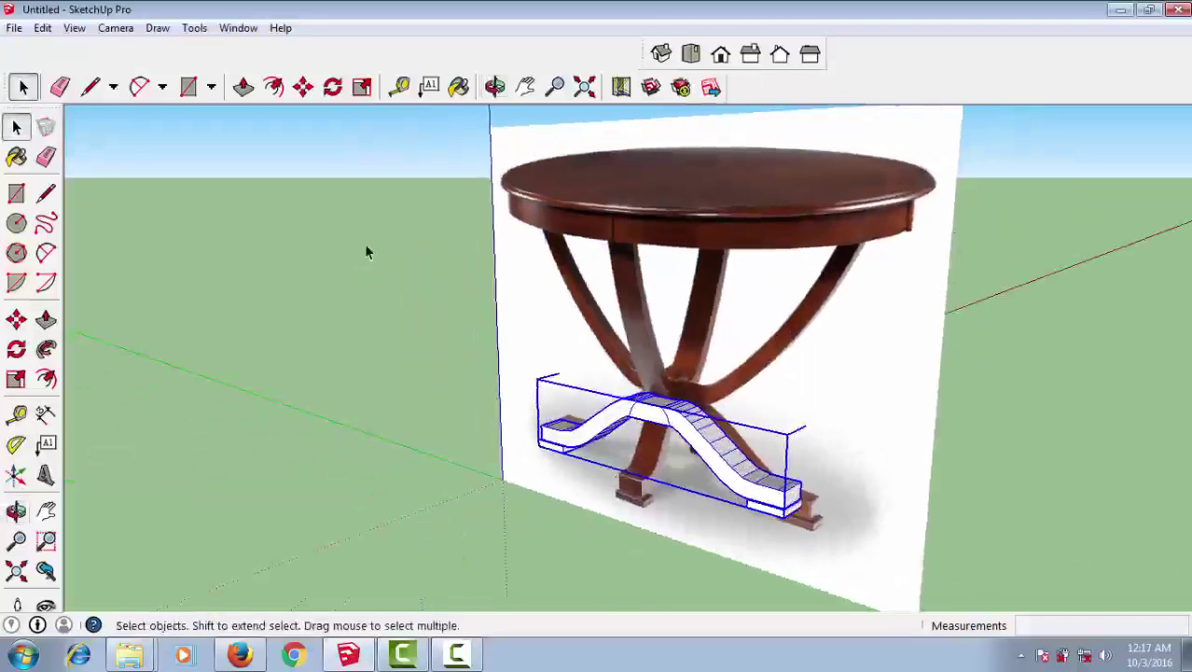
- Start a Ctrl-copy of the base component with Move, then cancel it
left_click(304, 87)
scroll(695, 417, "up", 4)
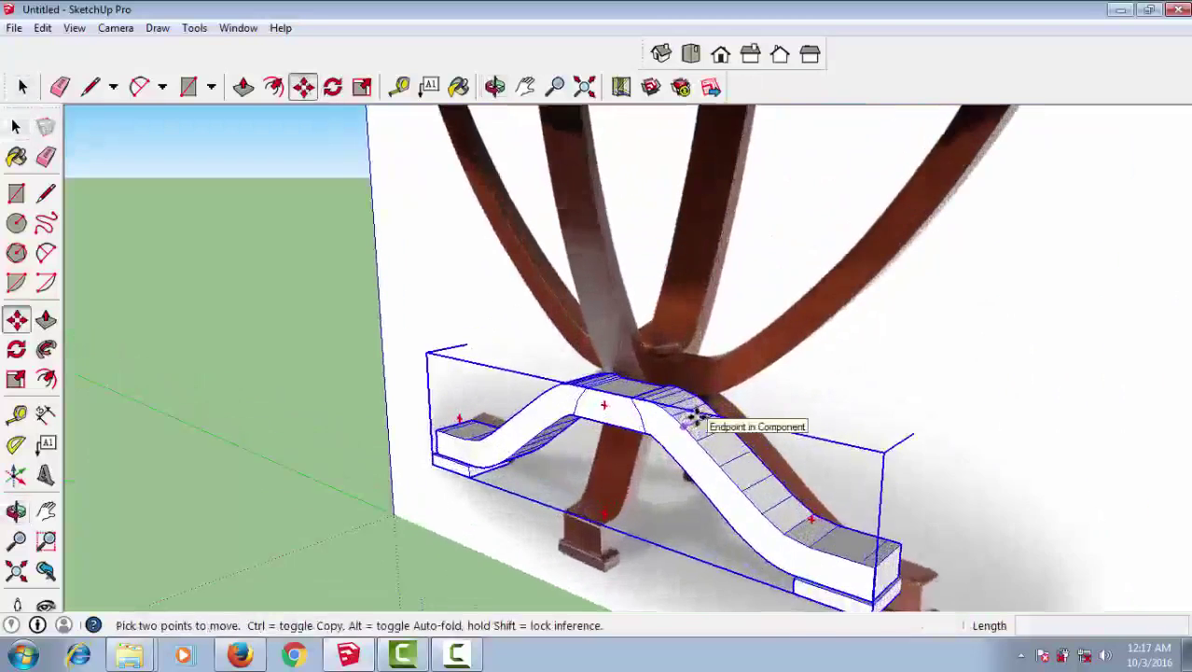
scroll(678, 399, "up", 2)
scroll(638, 399, "up", 2)
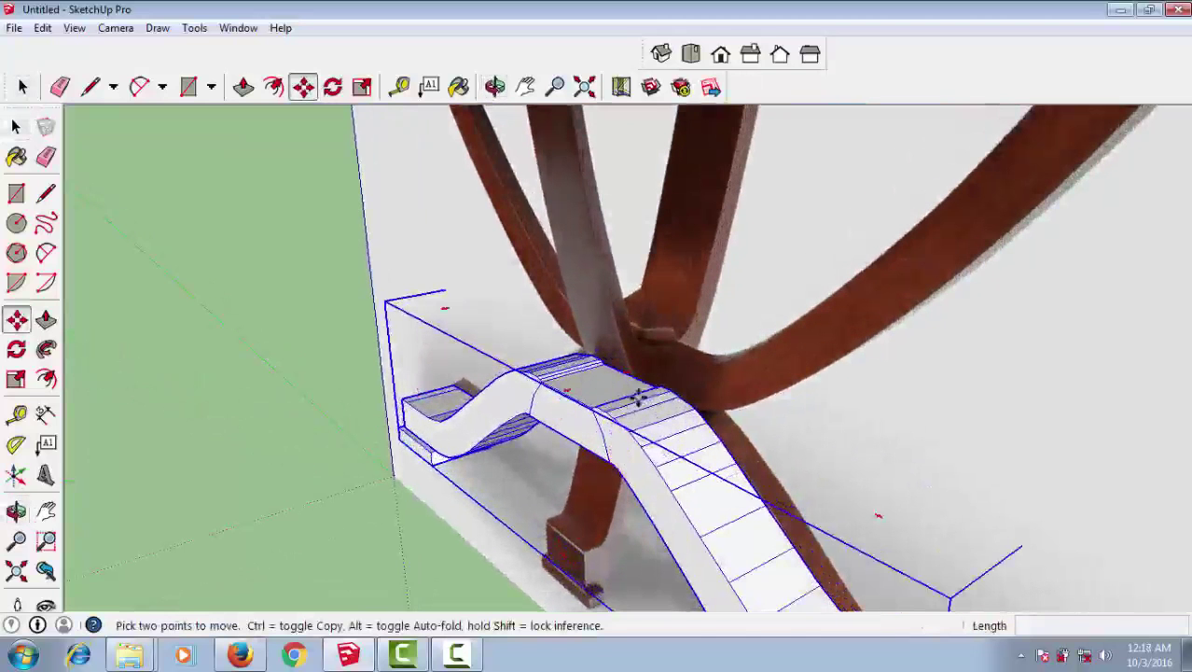
key("ctrl")
left_click(653, 387)
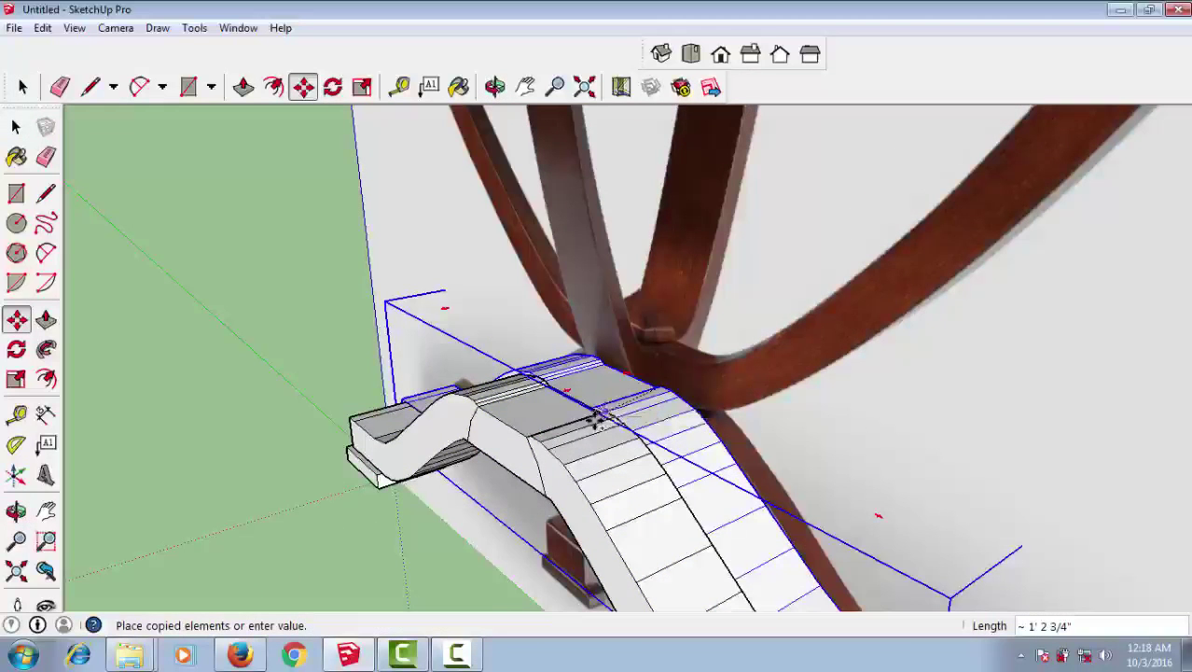
key("Escape")
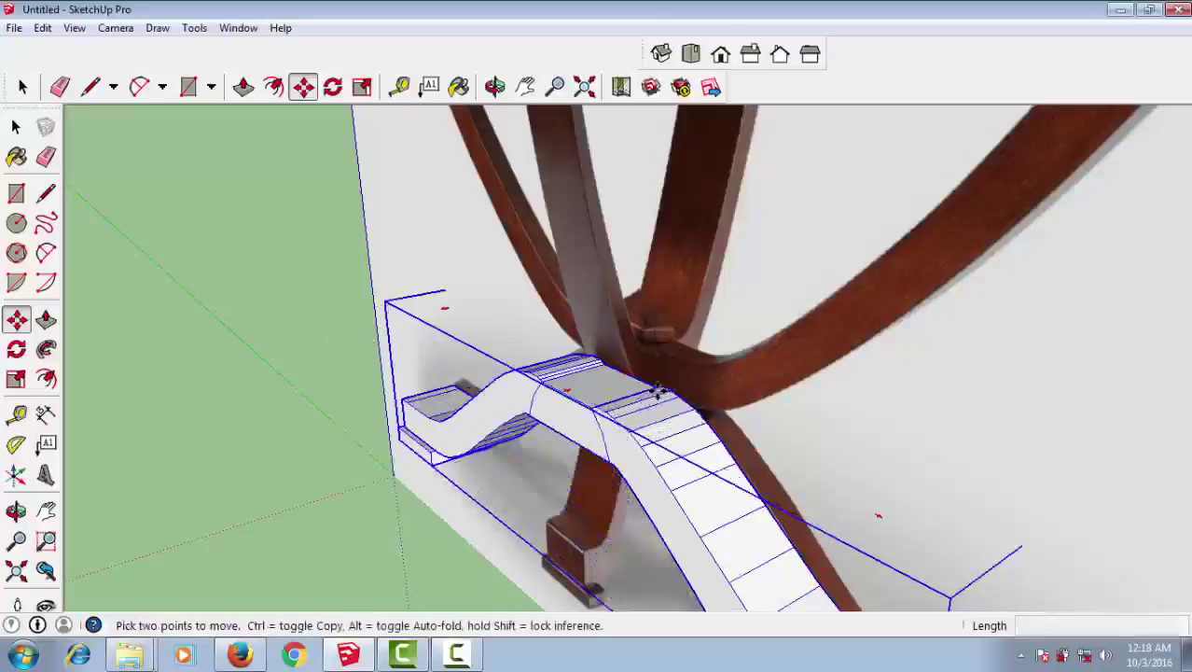
left_click(657, 390)
key("Escape")
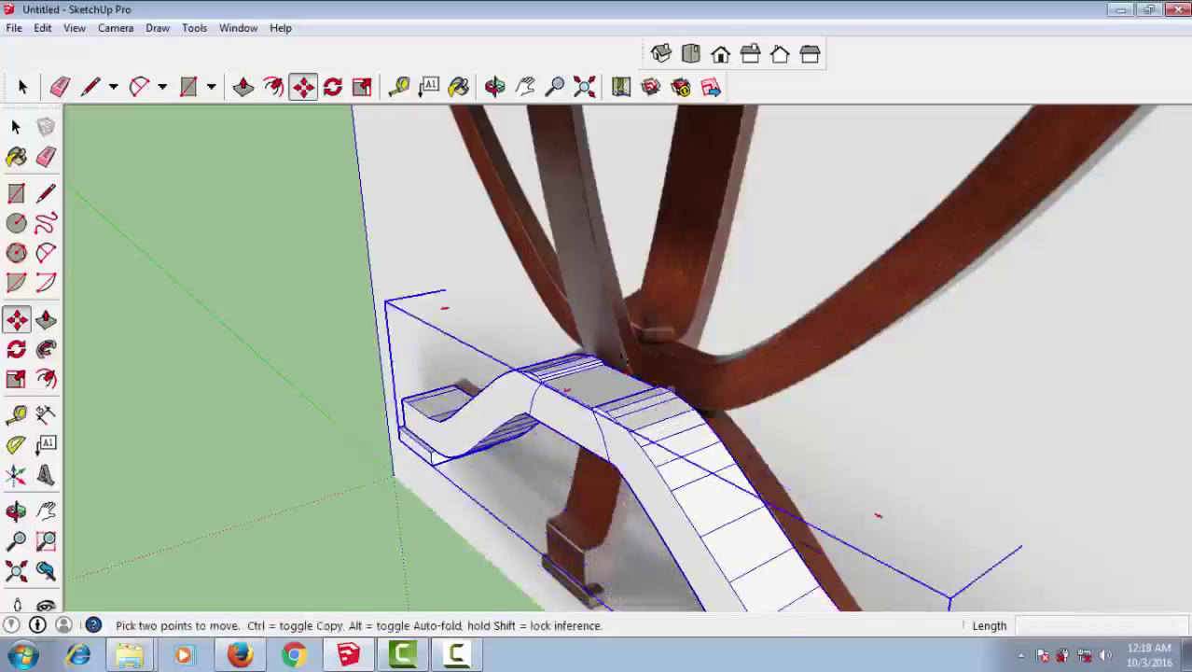
- Rotate a copy of the base 90° about its centre so the legs cross
left_click(333, 86)
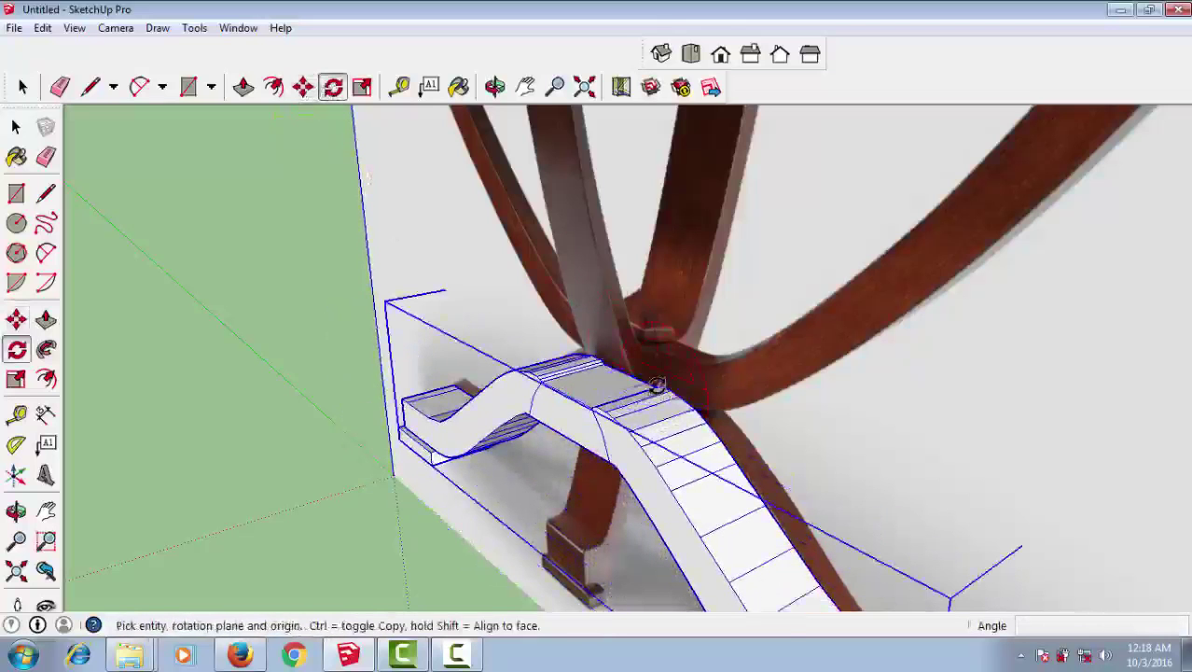
left_click(658, 385)
left_click(601, 404)
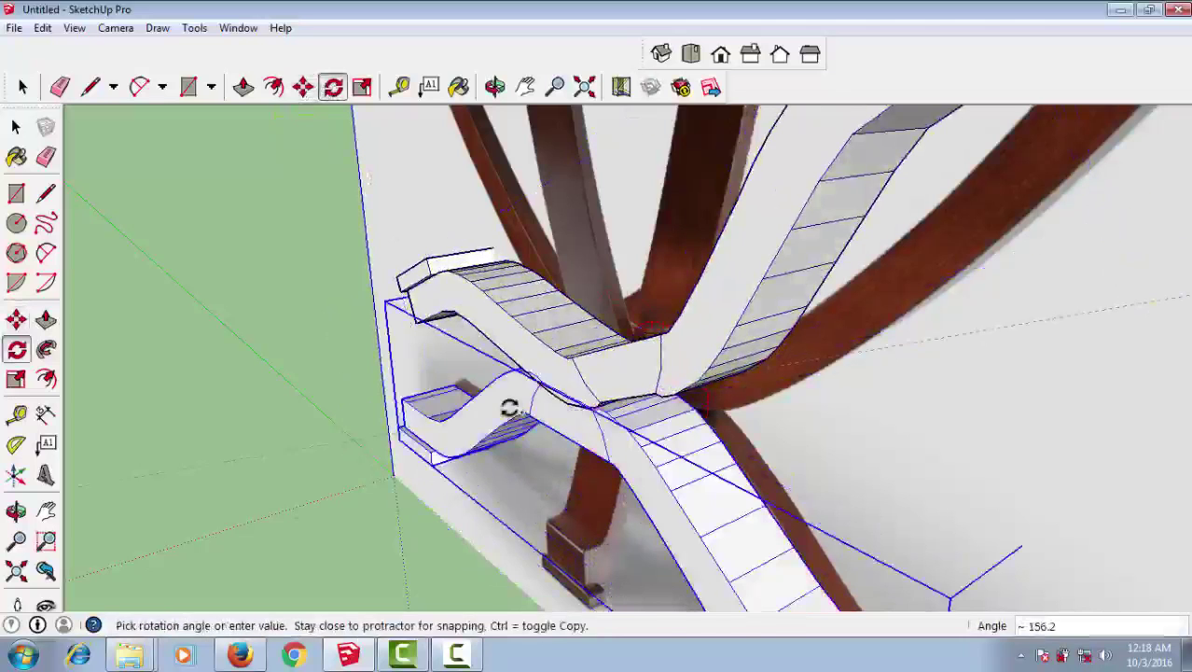
key("Escape")
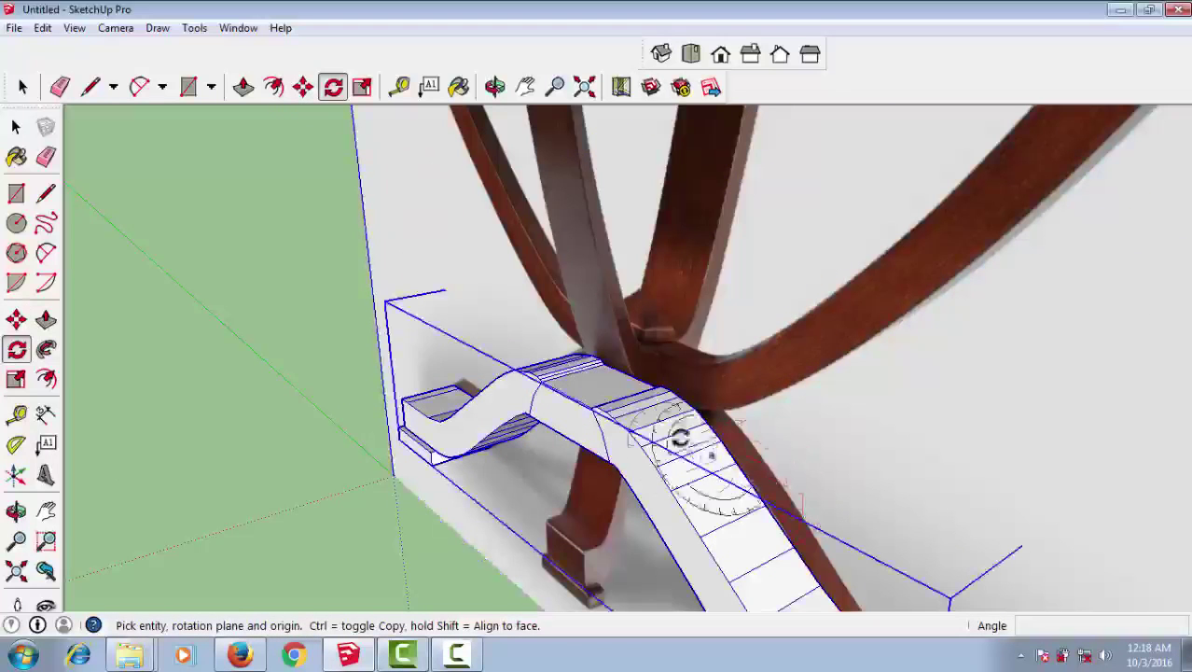
left_click(645, 397)
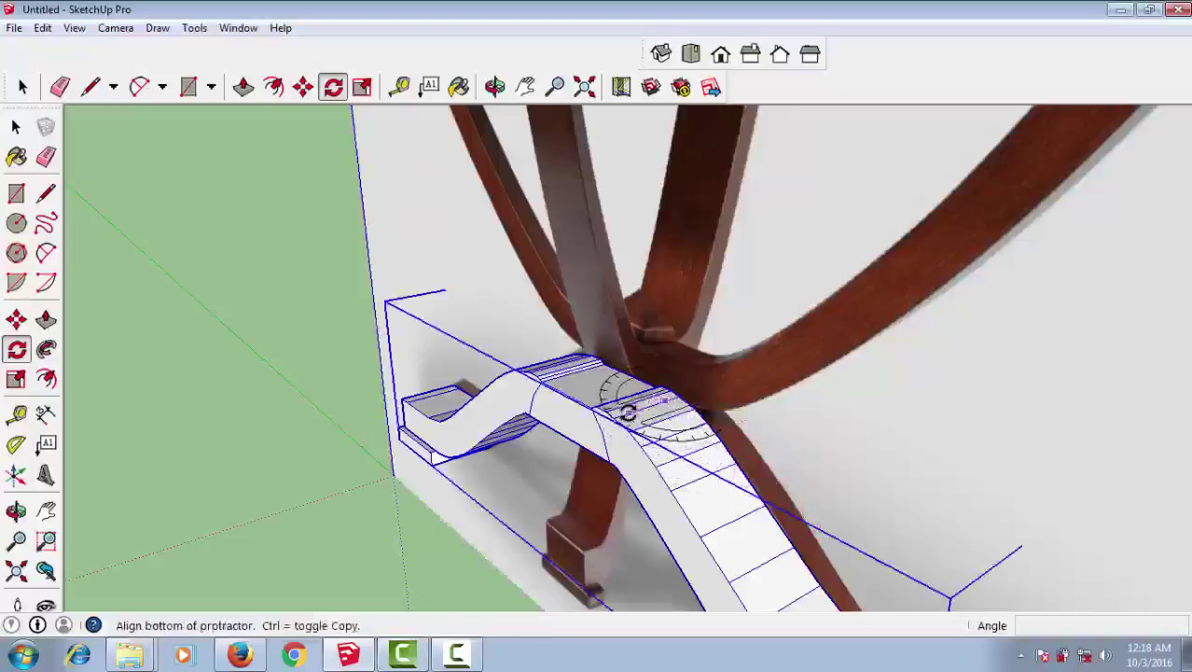
left_click(620, 407)
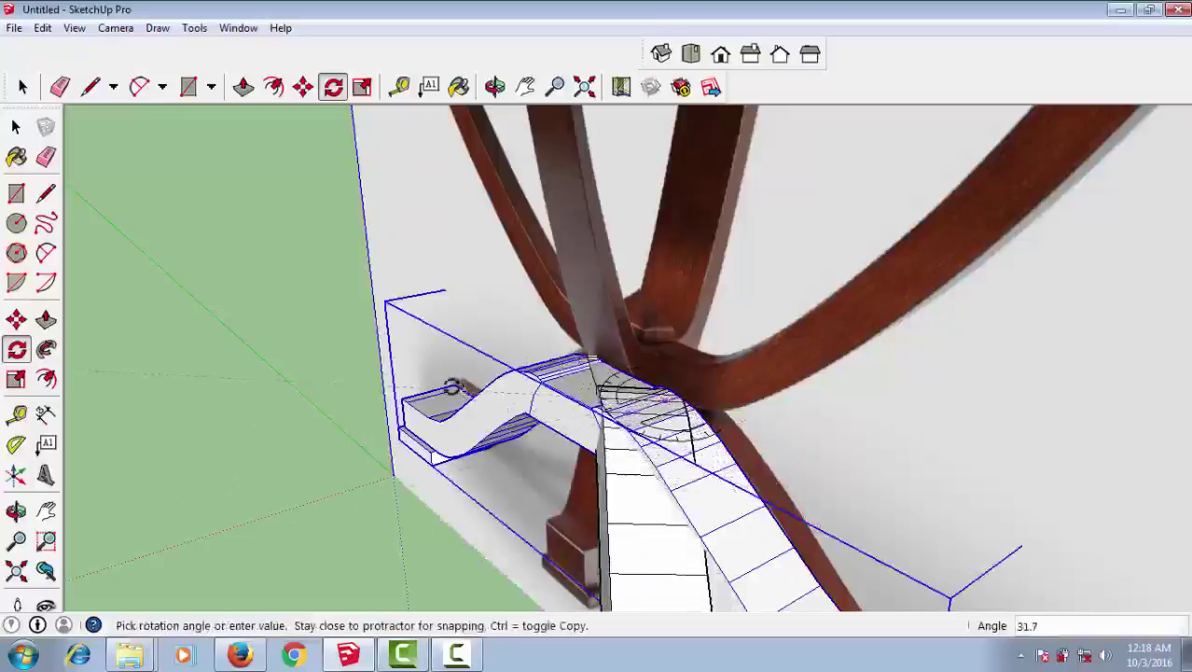
left_click(245, 217)
scroll(359, 359, "down", 2)
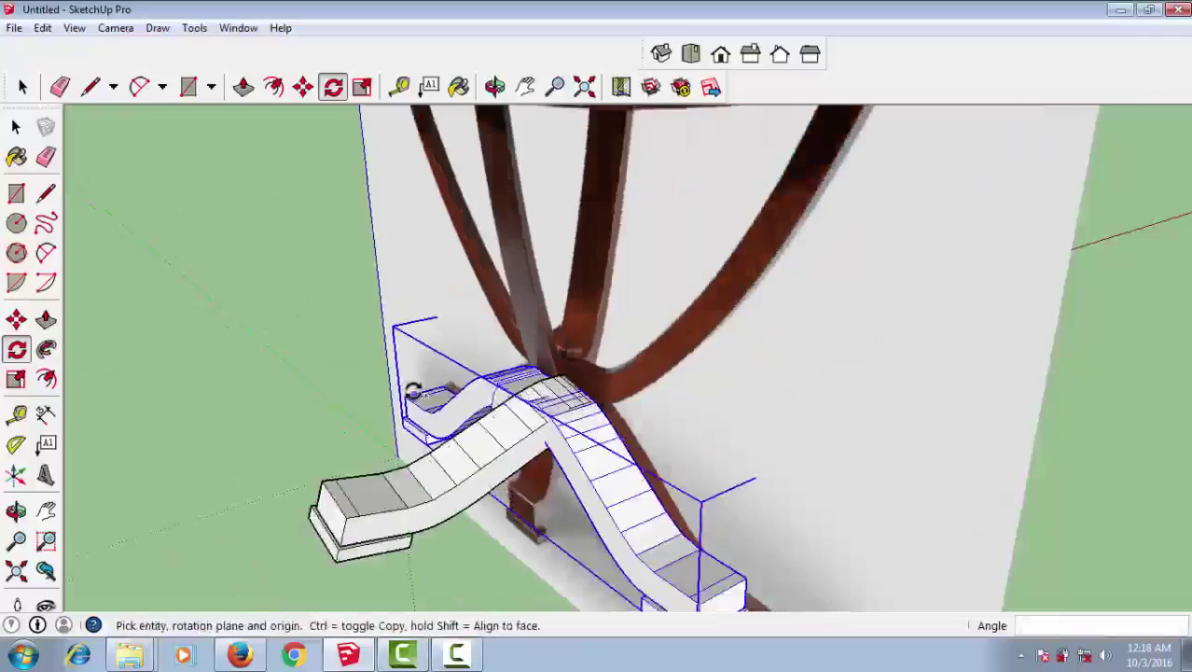
scroll(359, 359, "down", 2)
middle_click_drag(639, 448, 635, 448)
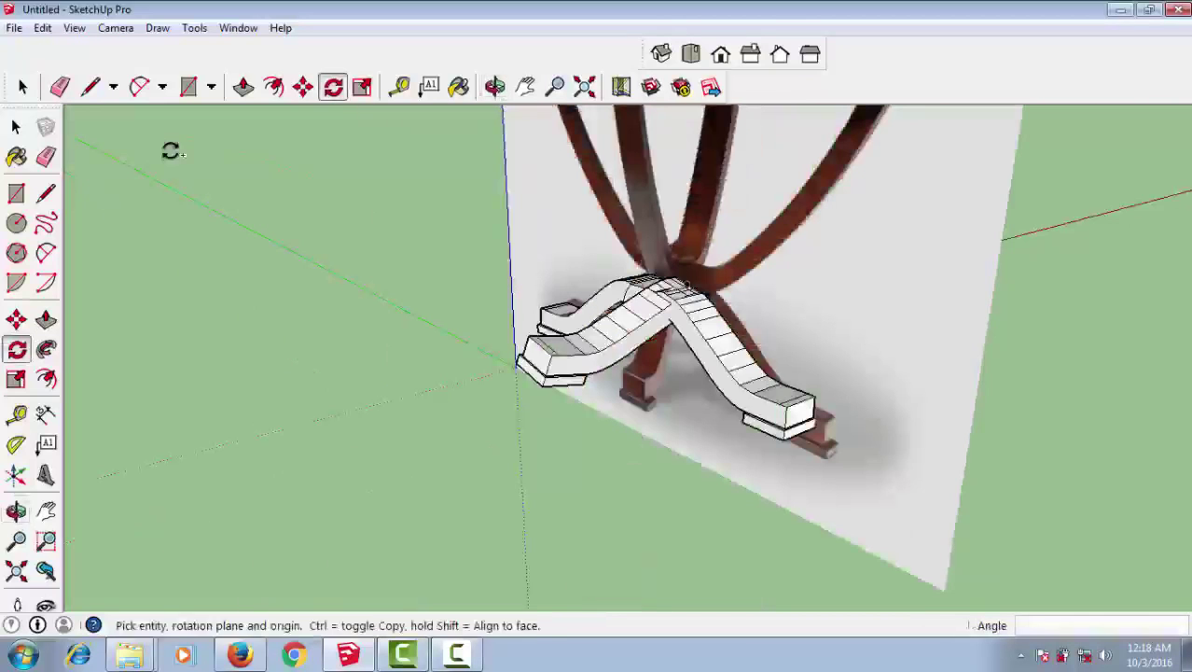
left_click(21, 87)
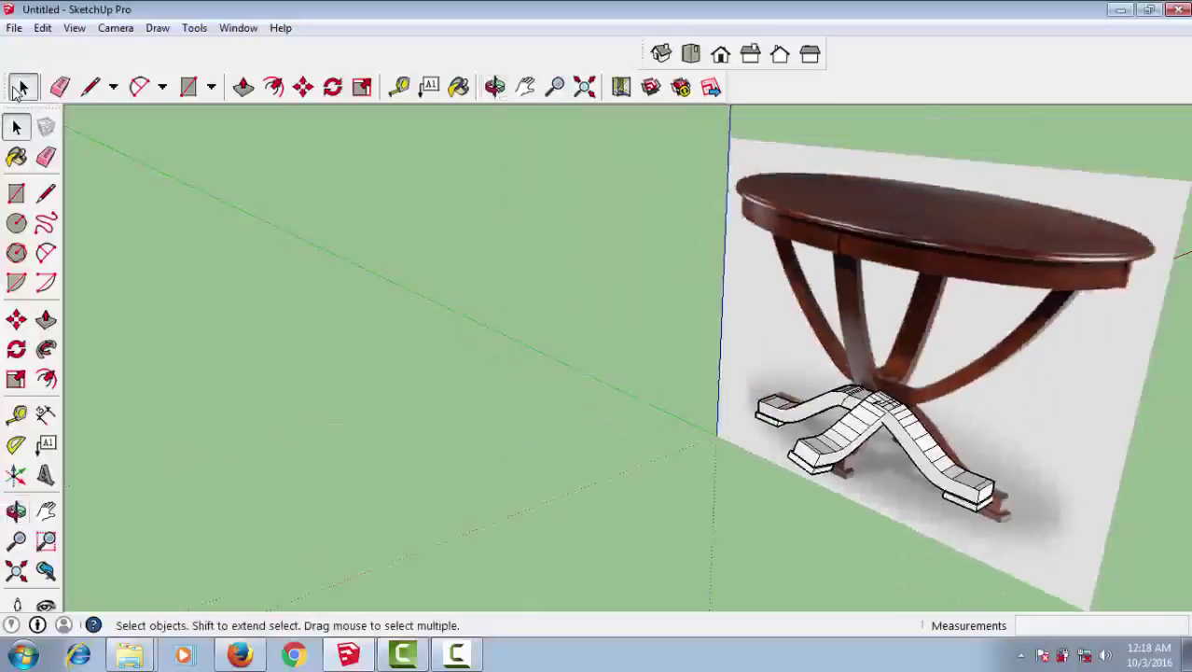
- Copy the base leg beside the wall, then undo the copy
left_click(302, 87)
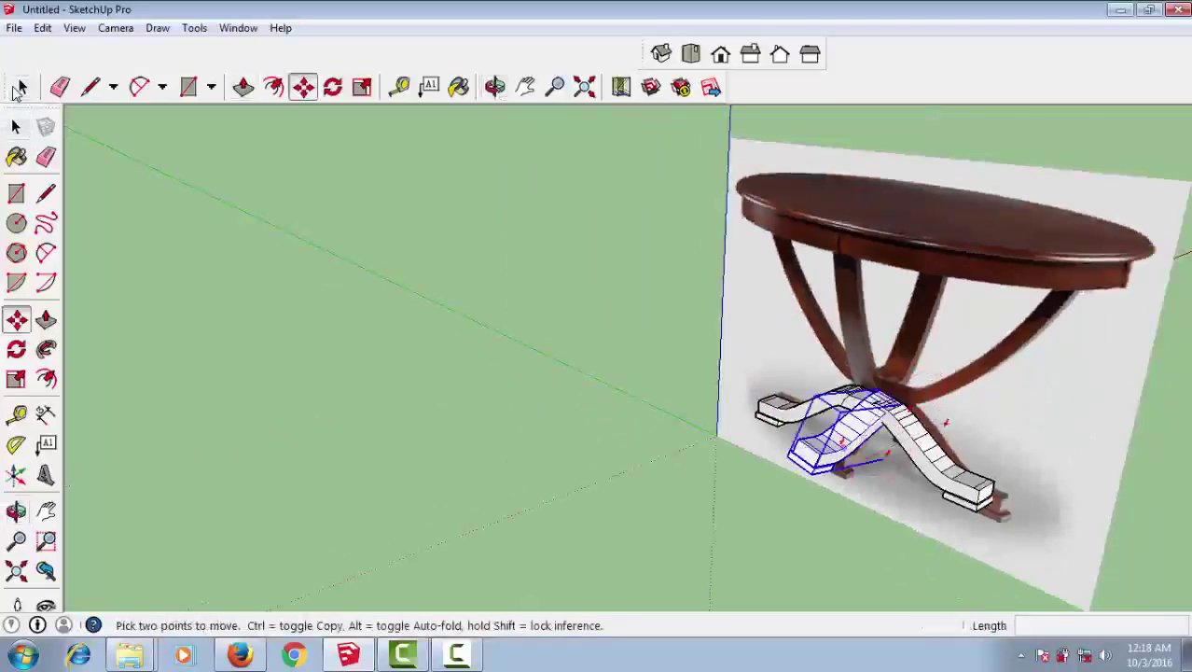
left_click(844, 438)
key("ctrl")
left_click(606, 443)
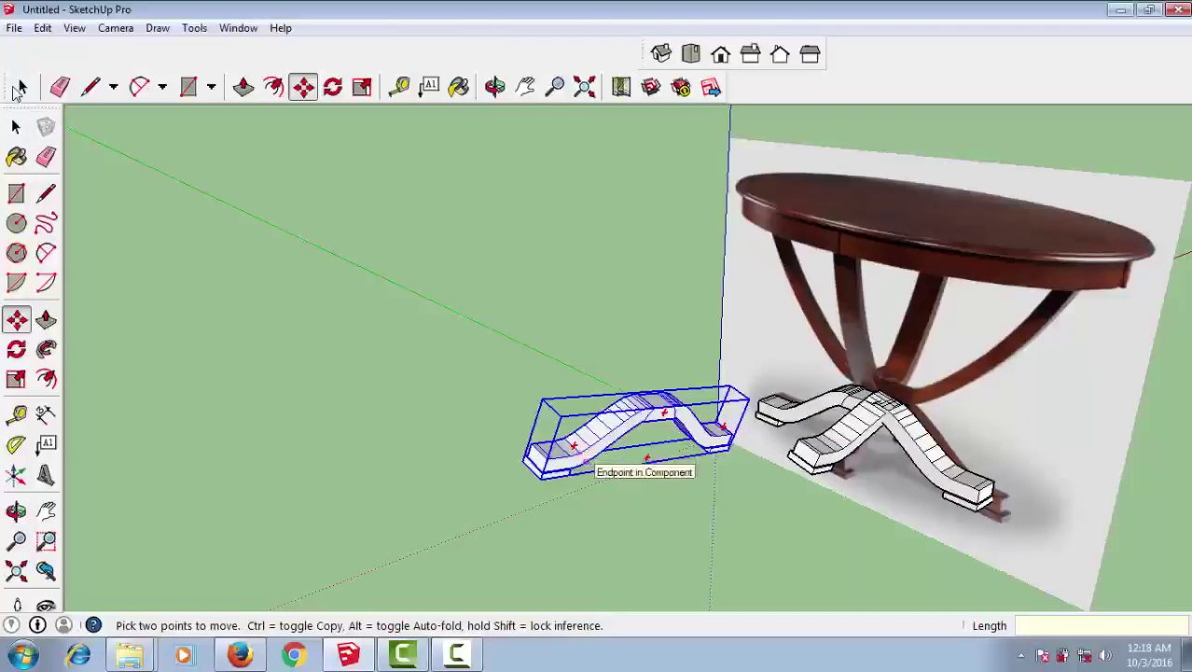
left_click(585, 459)
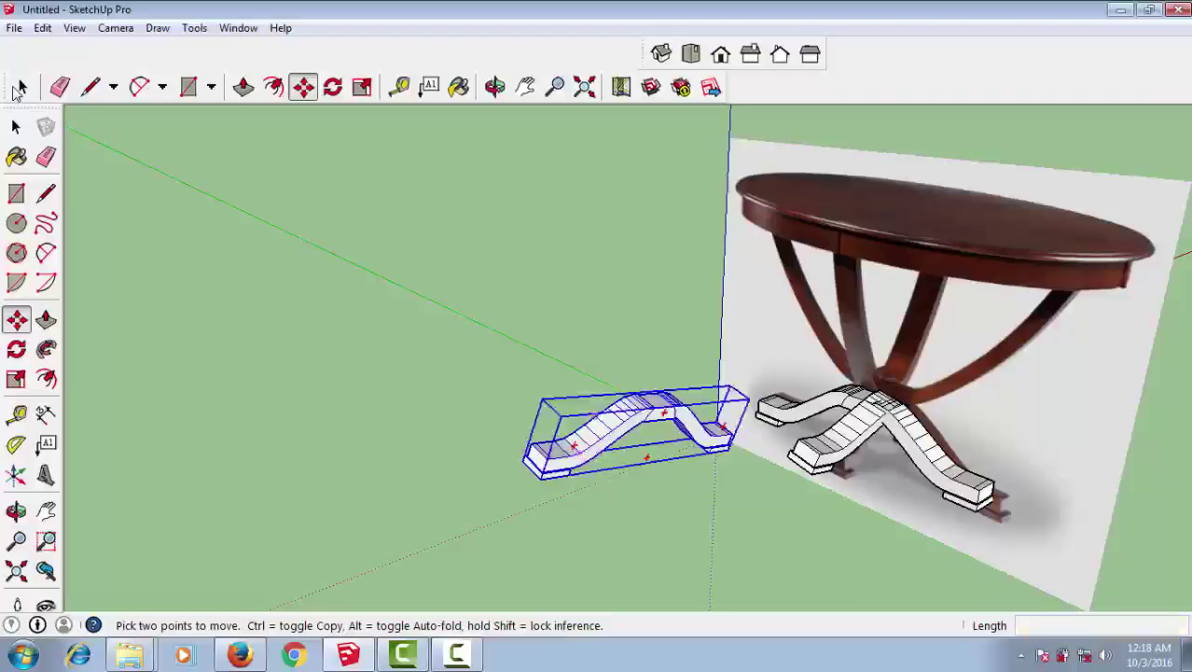
key("ctrl+t")
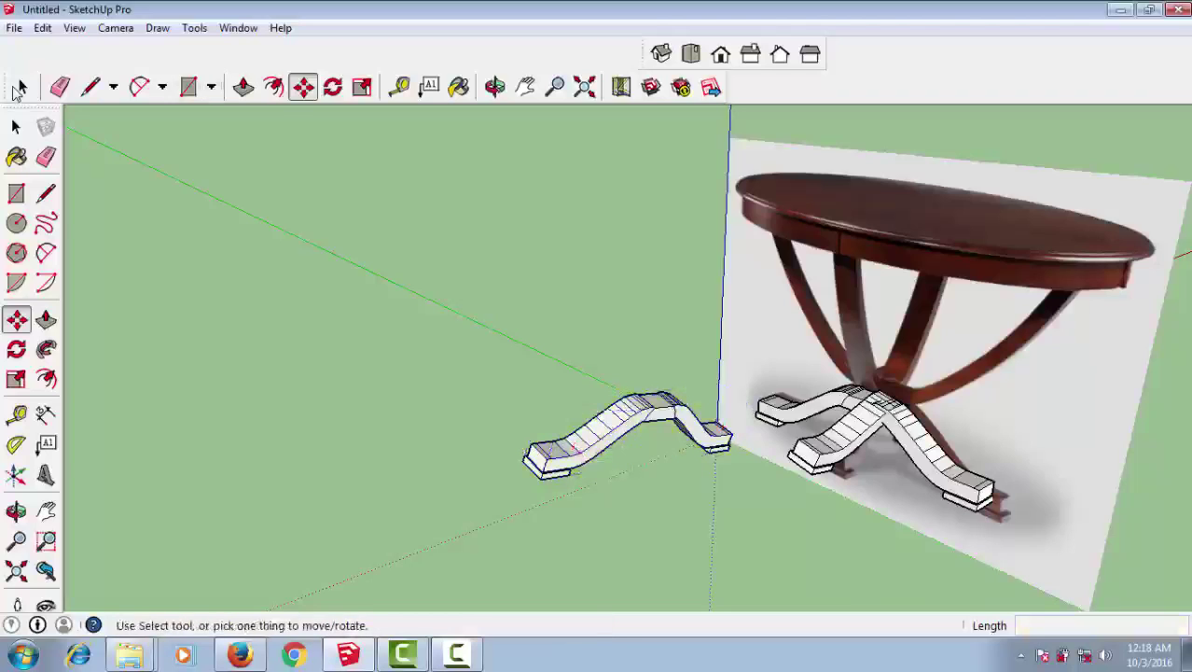
key("alt+e")
key("Return")
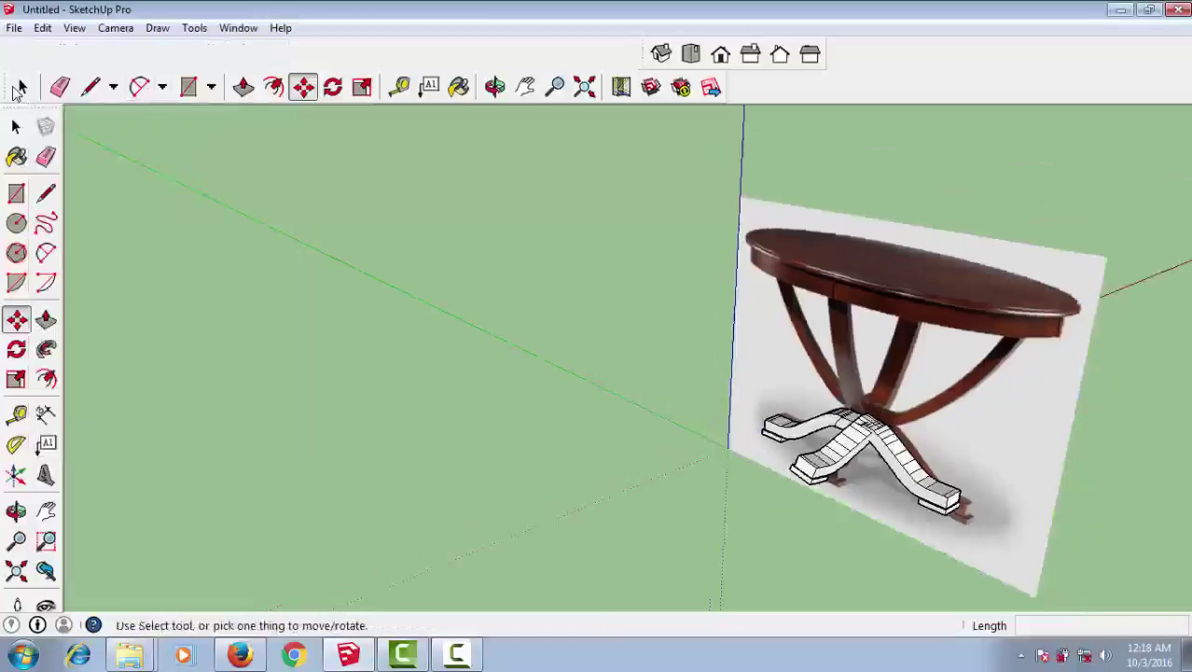
left_click(20, 87)
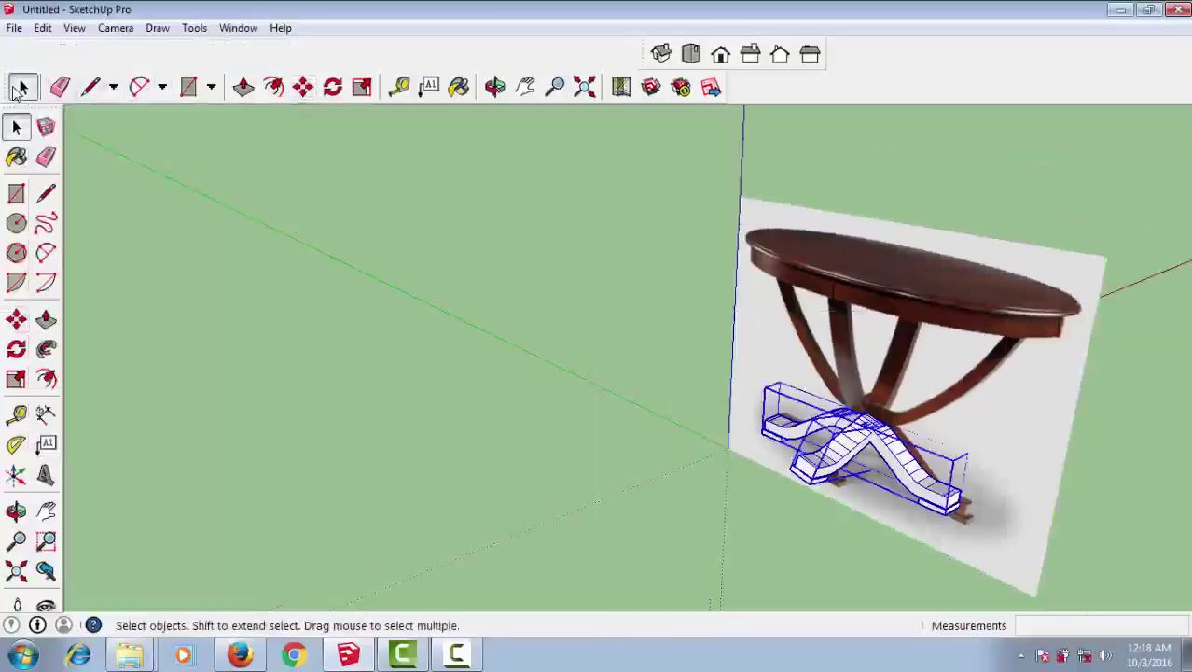
- Slide the leg piece along the red axis to its new spot
key("m")
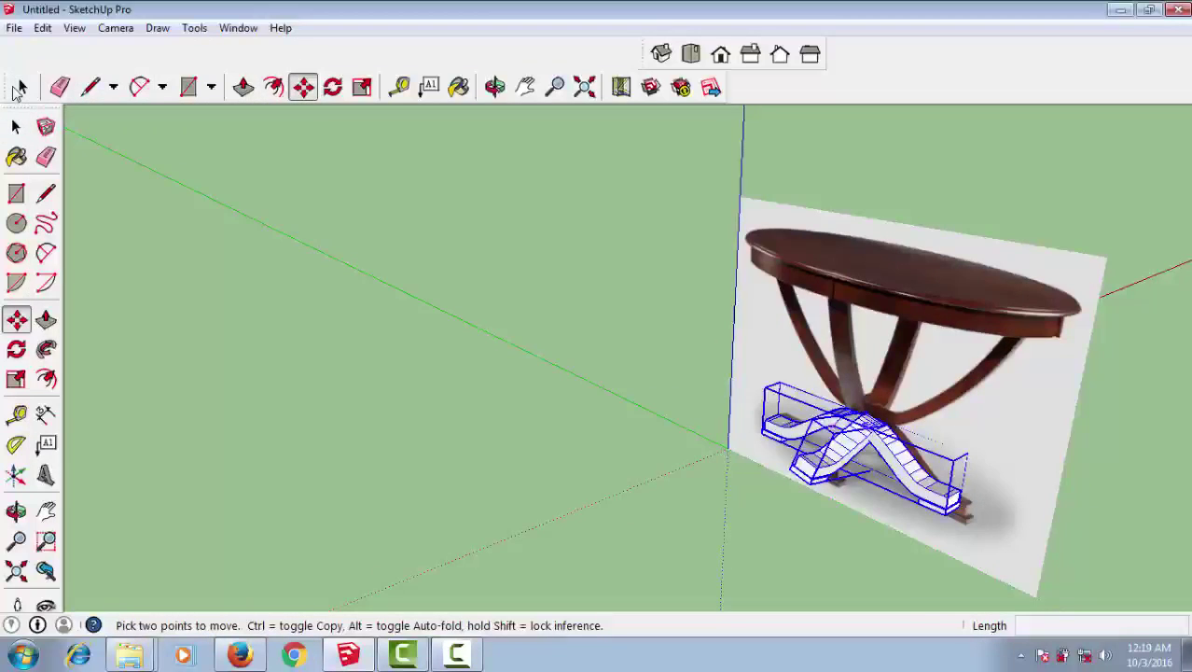
left_click_drag(863, 448, 518, 480)
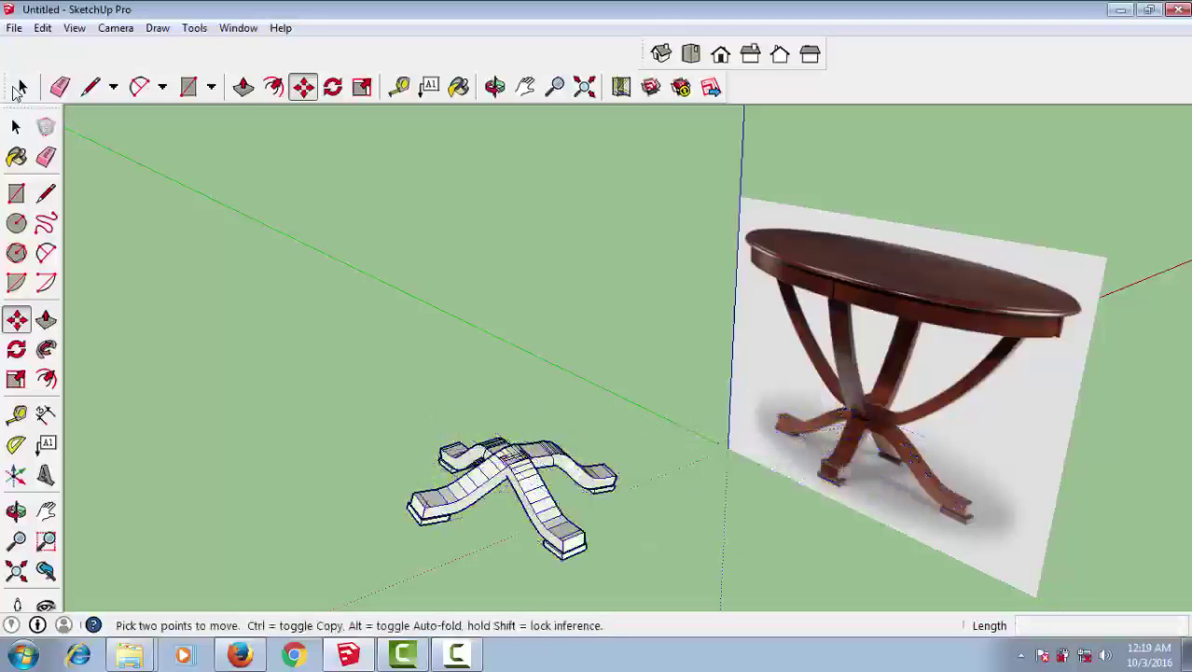
middle_click_drag(518, 480, 709, 532)
scroll(765, 457, "up", 2)
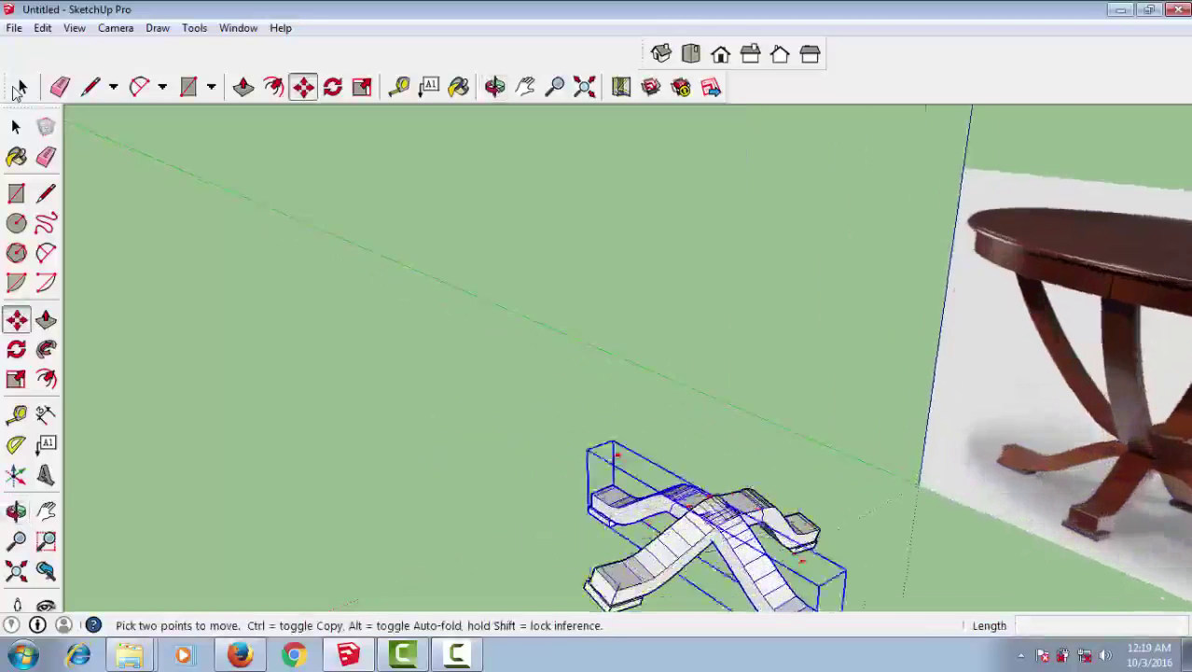
scroll(765, 457, "up", 3)
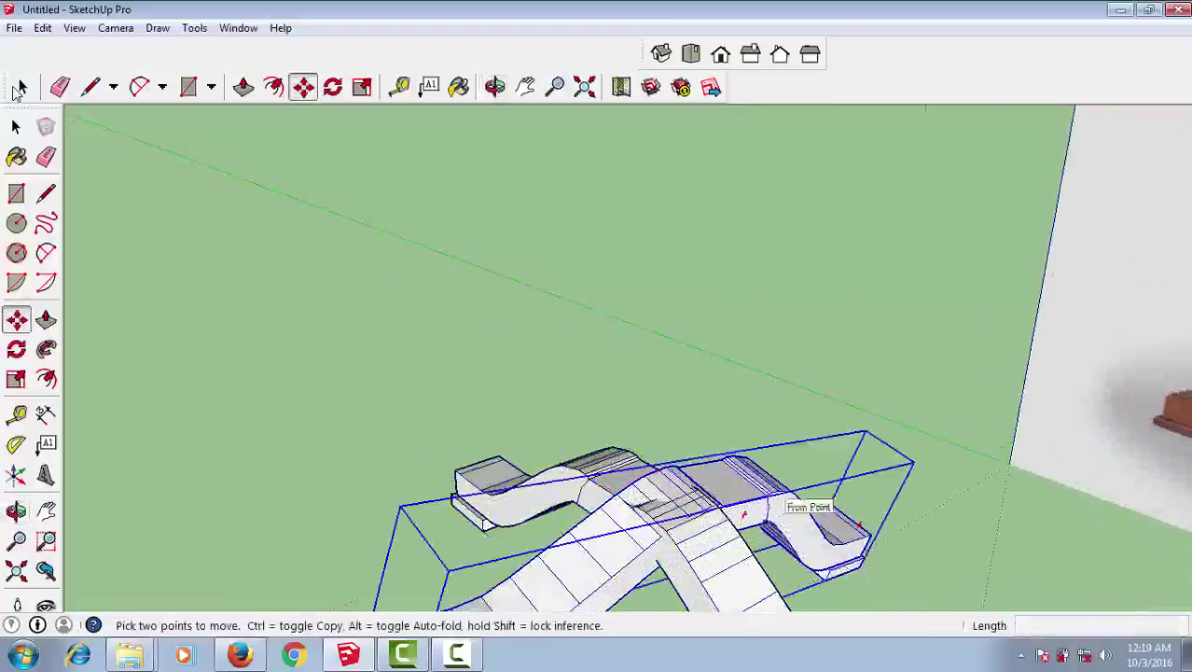
left_click_drag(779, 508, 845, 532)
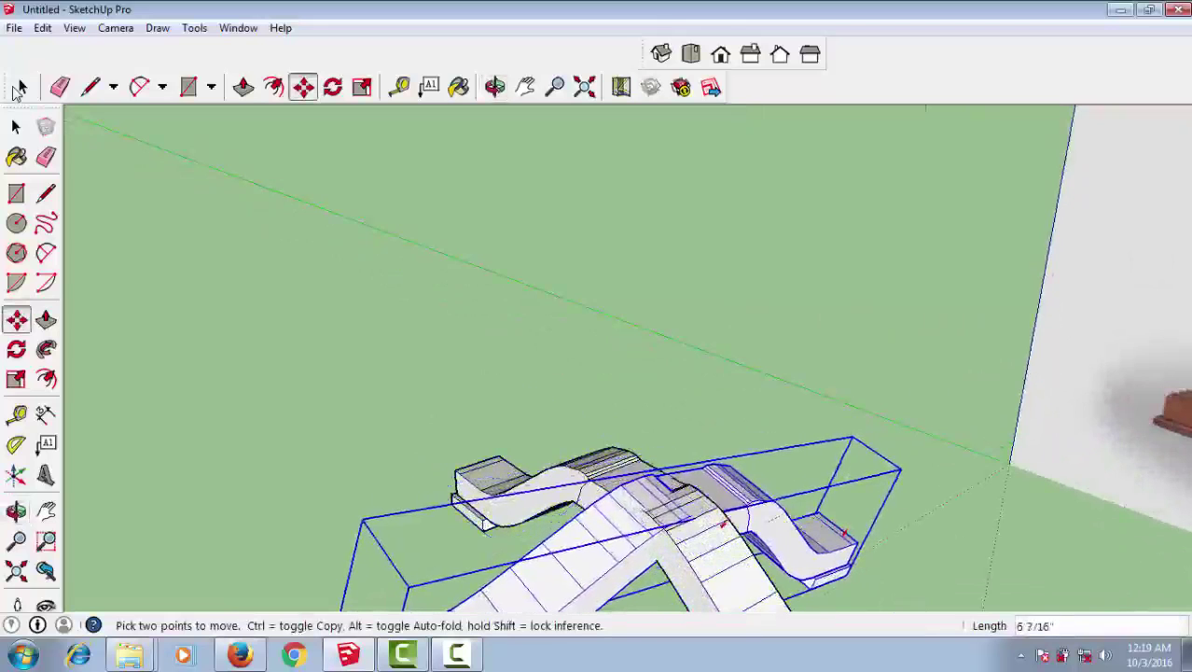
left_click(844, 531)
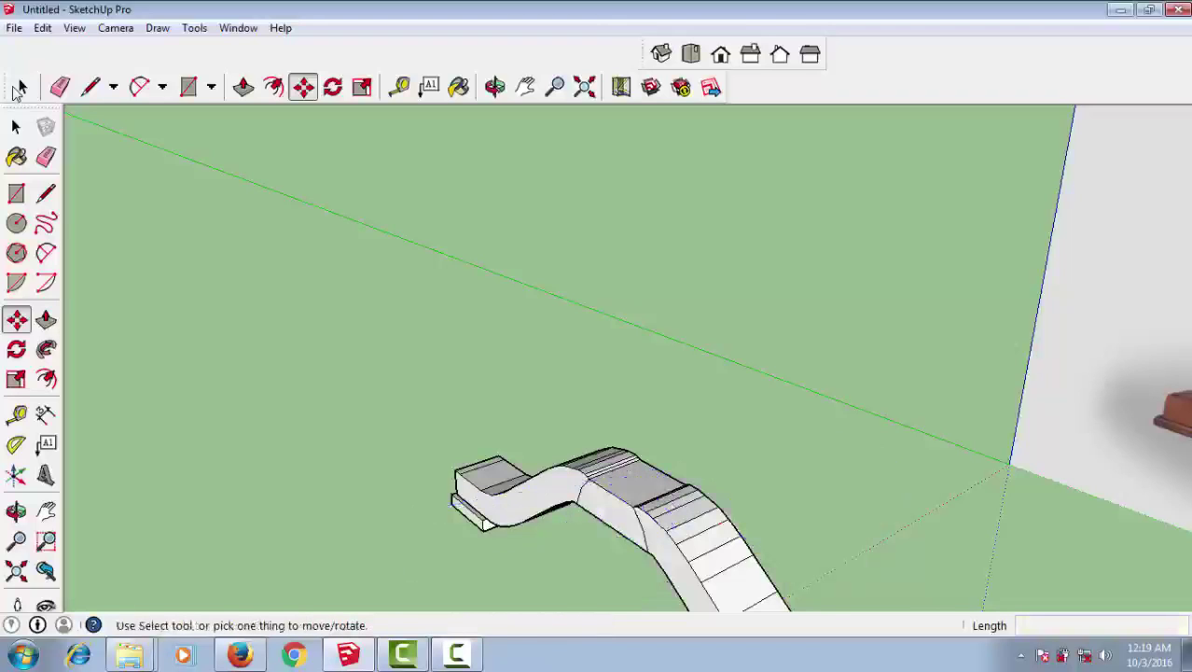
left_click(658, 487)
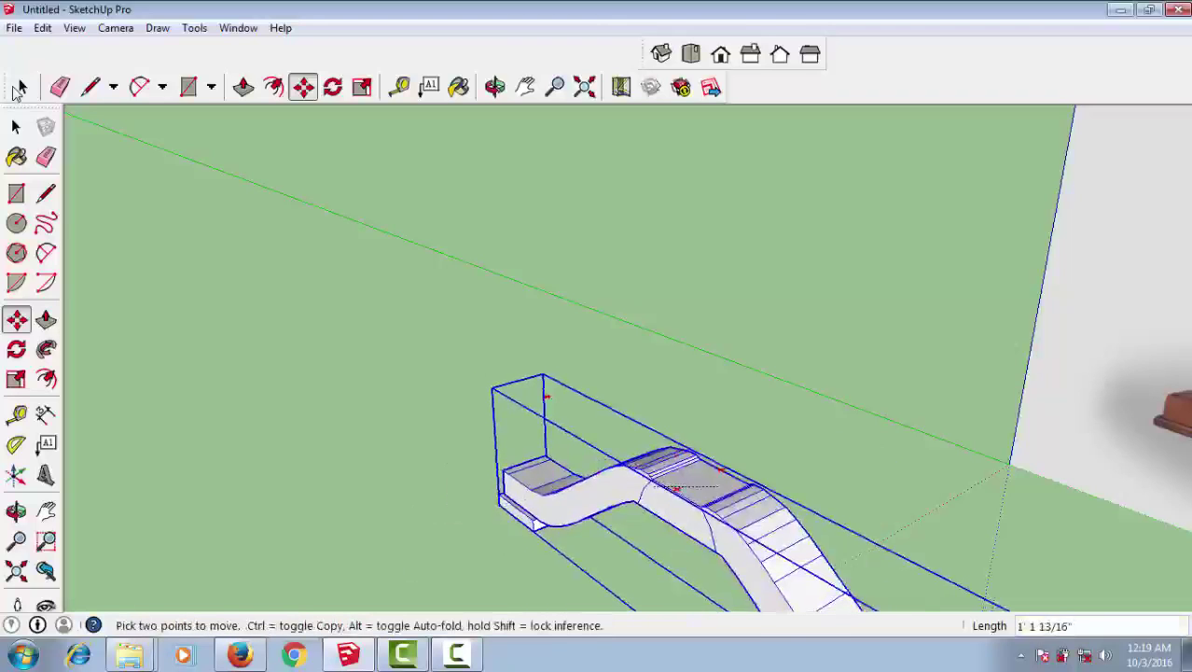
key("Escape")
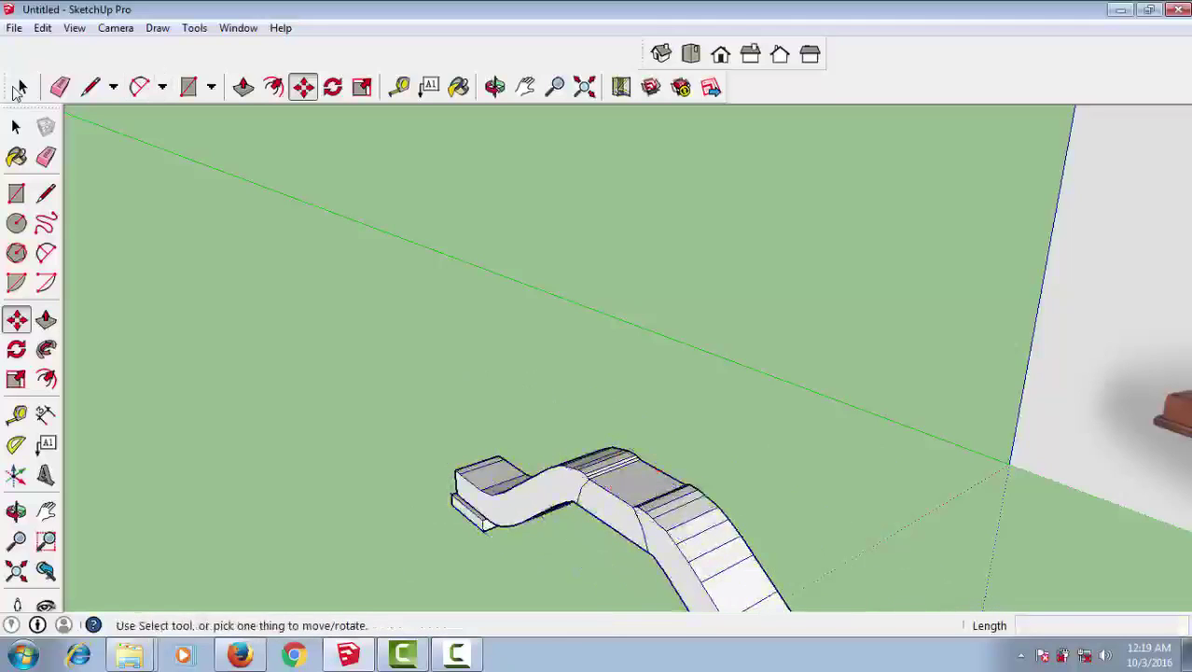
left_click(19, 88)
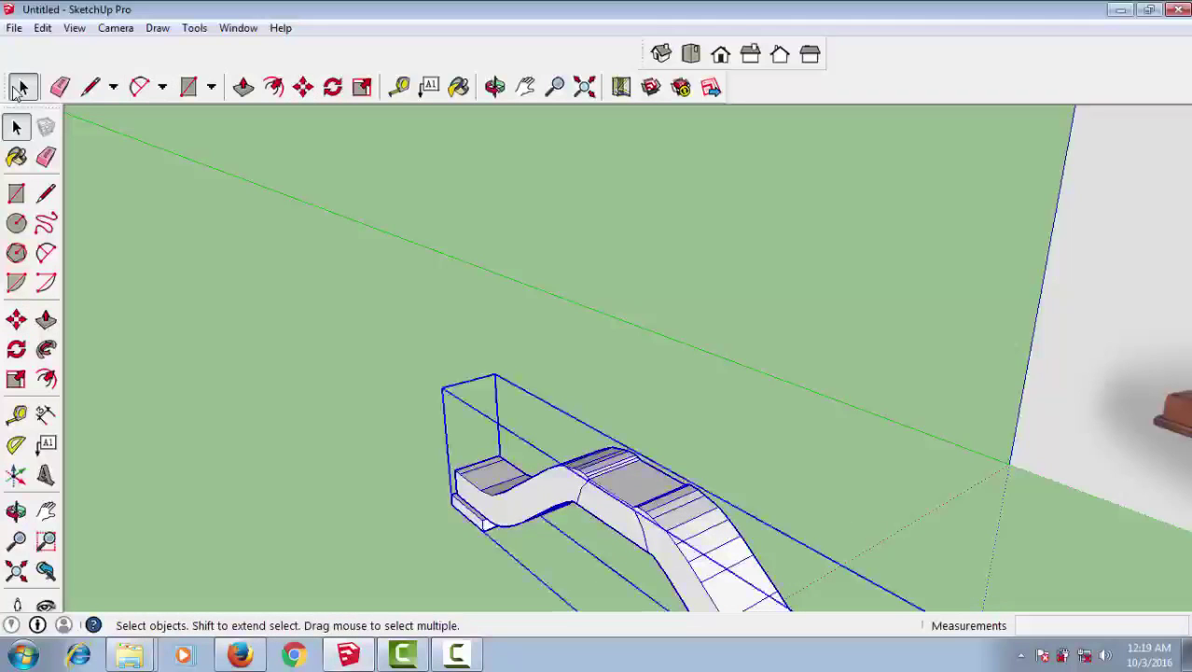
key("q")
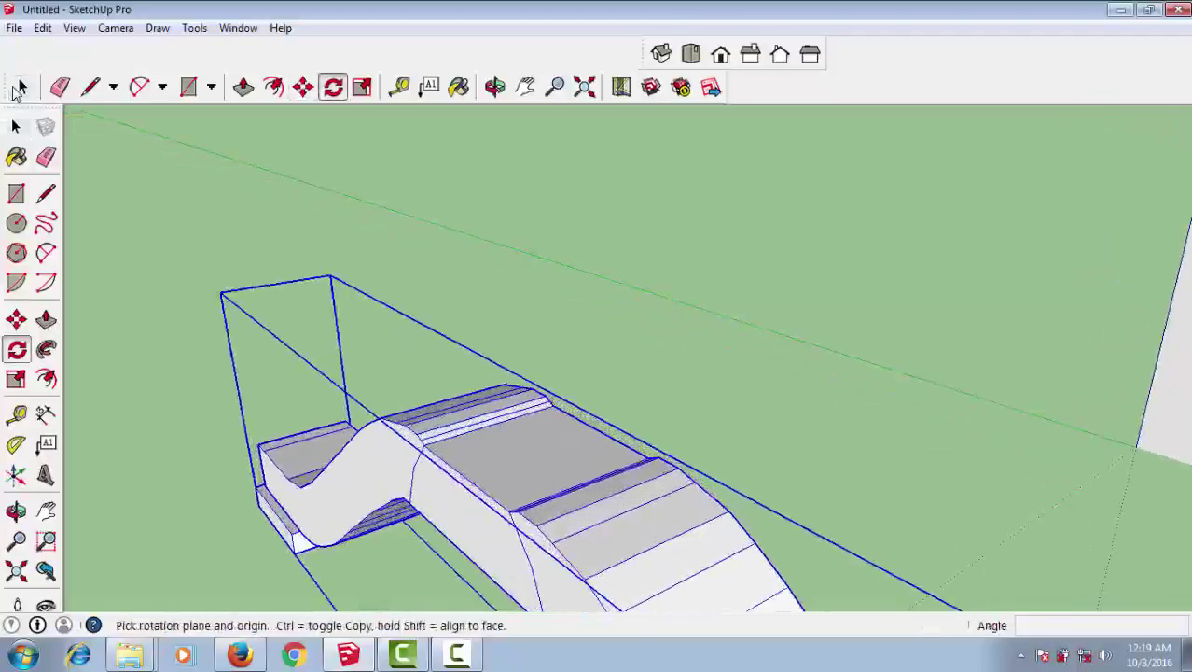
left_click_drag(513, 457, 599, 429)
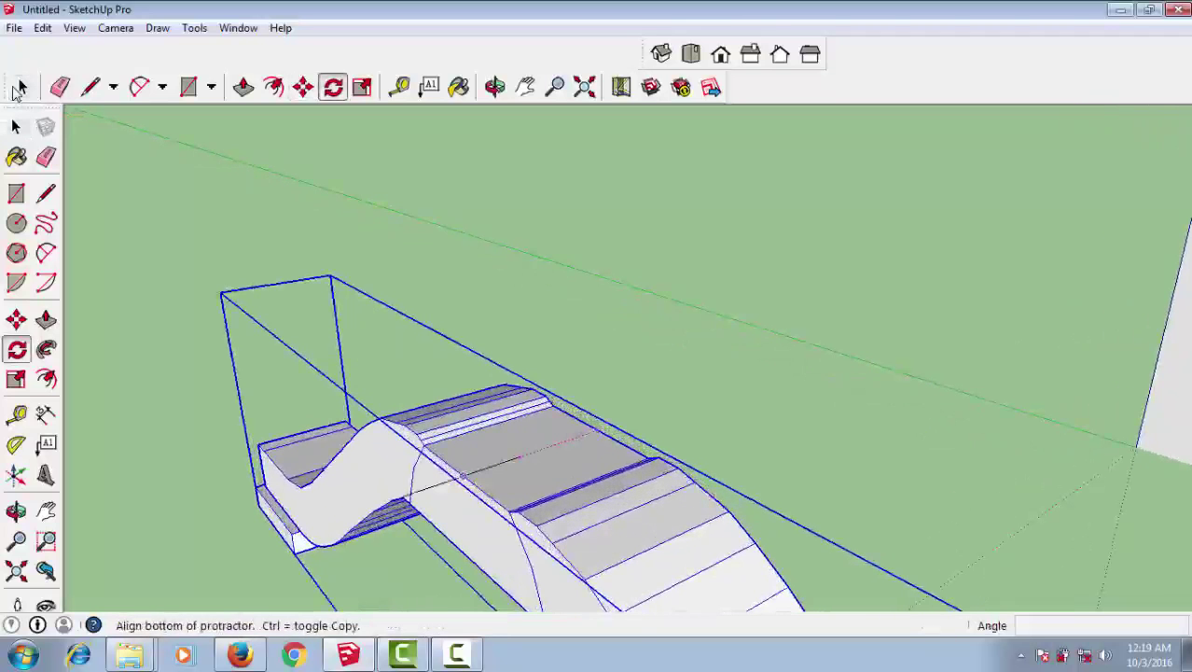
left_click(601, 430)
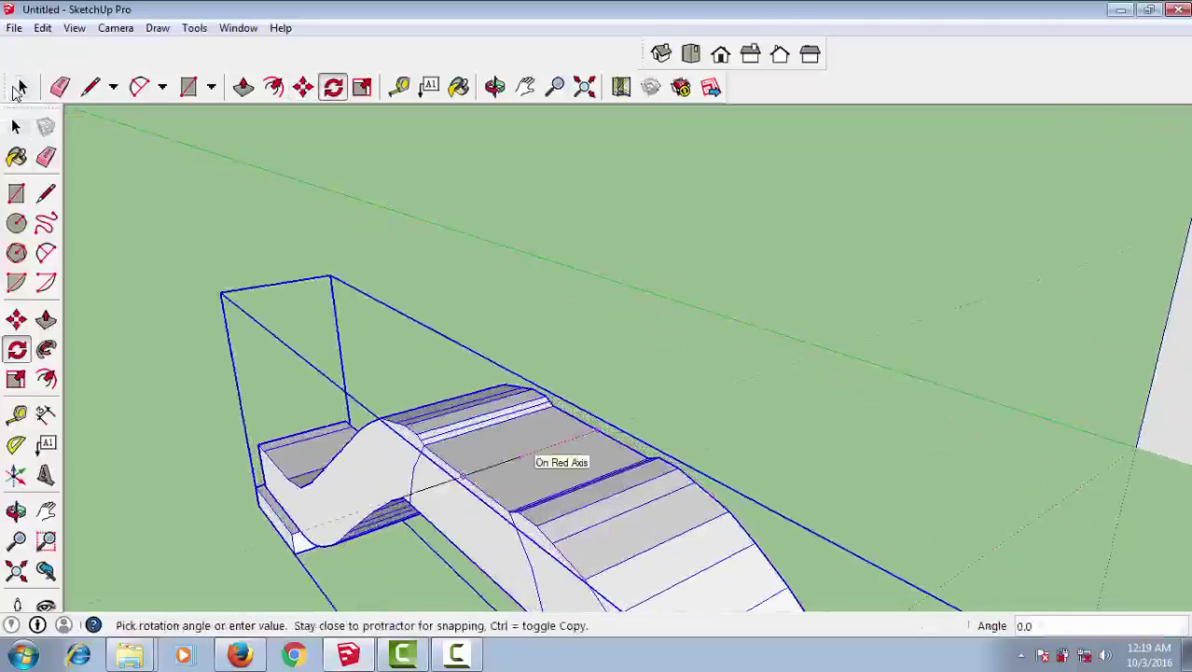
key("Escape")
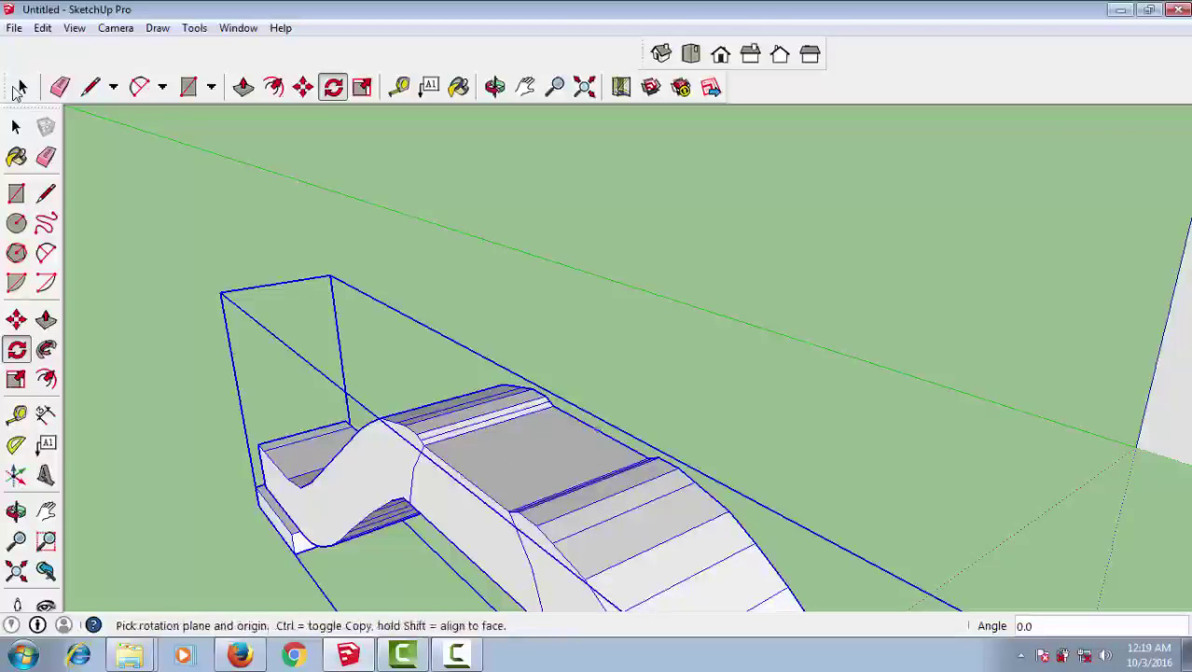
left_click(528, 486)
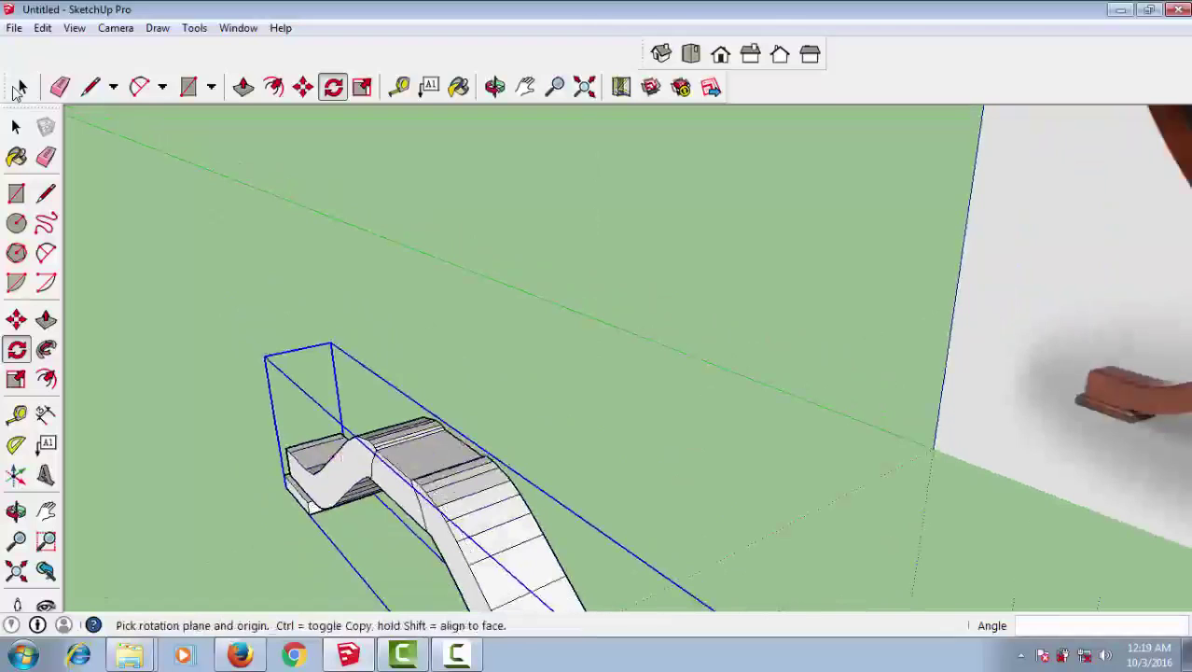
left_click(392, 463)
left_click(410, 474)
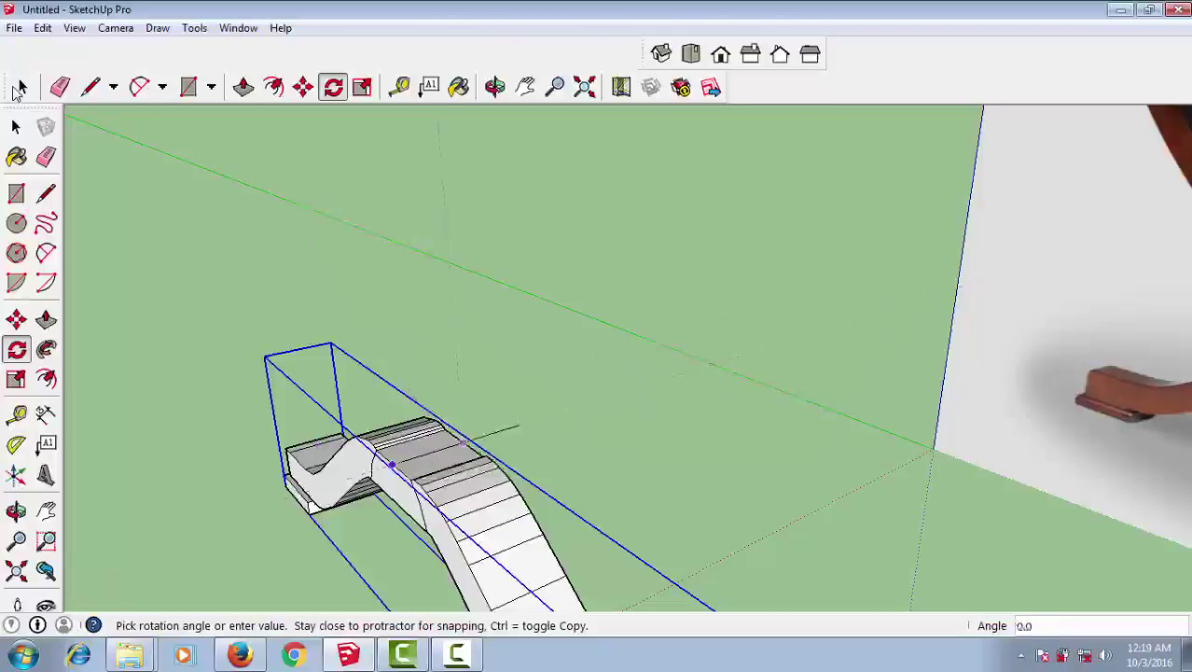
scroll(392, 463, "down", 5)
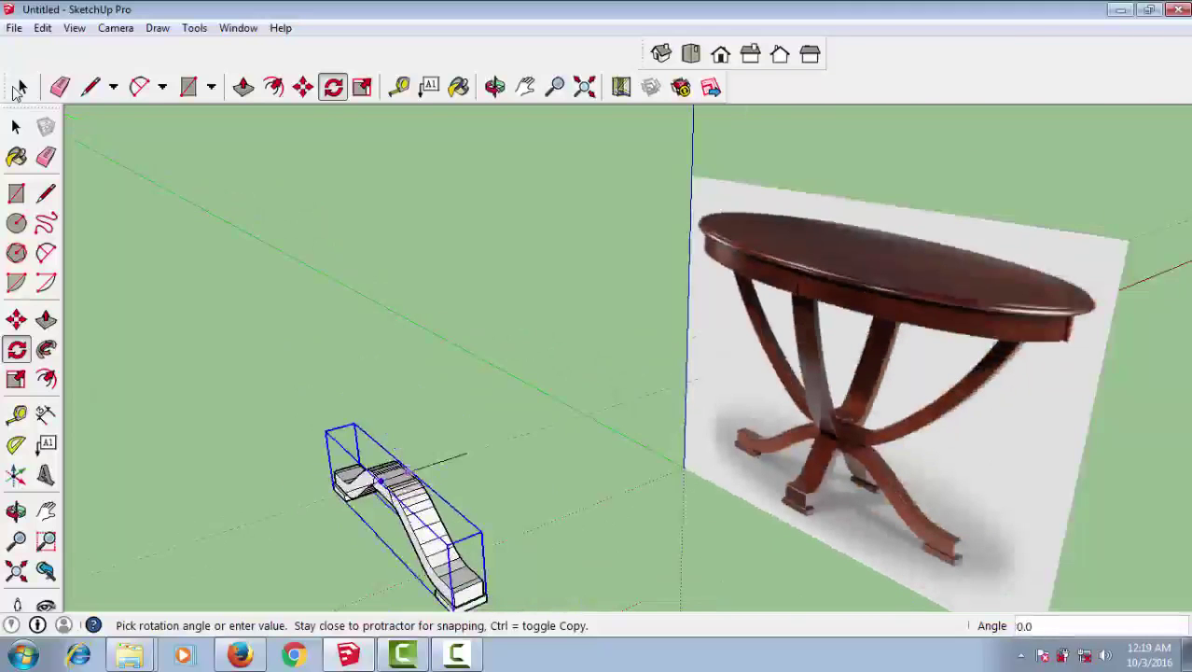
key("Escape")
scroll(464, 563, "up", 3)
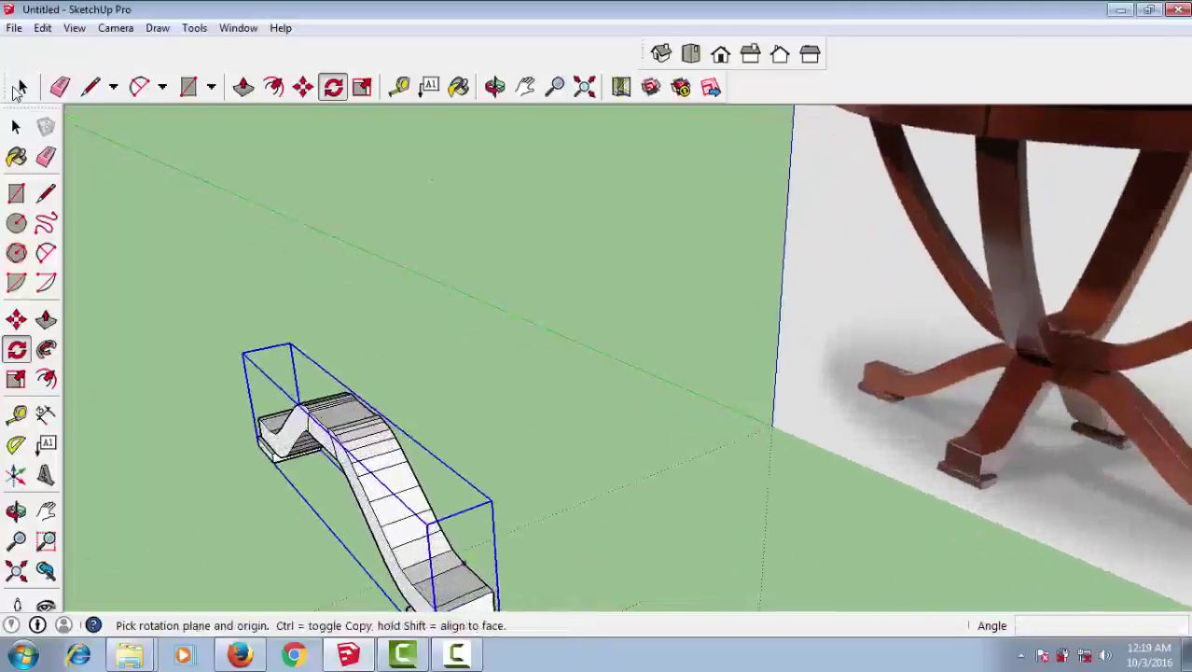
scroll(438, 431, "up", 2)
scroll(438, 431, "up", 2)
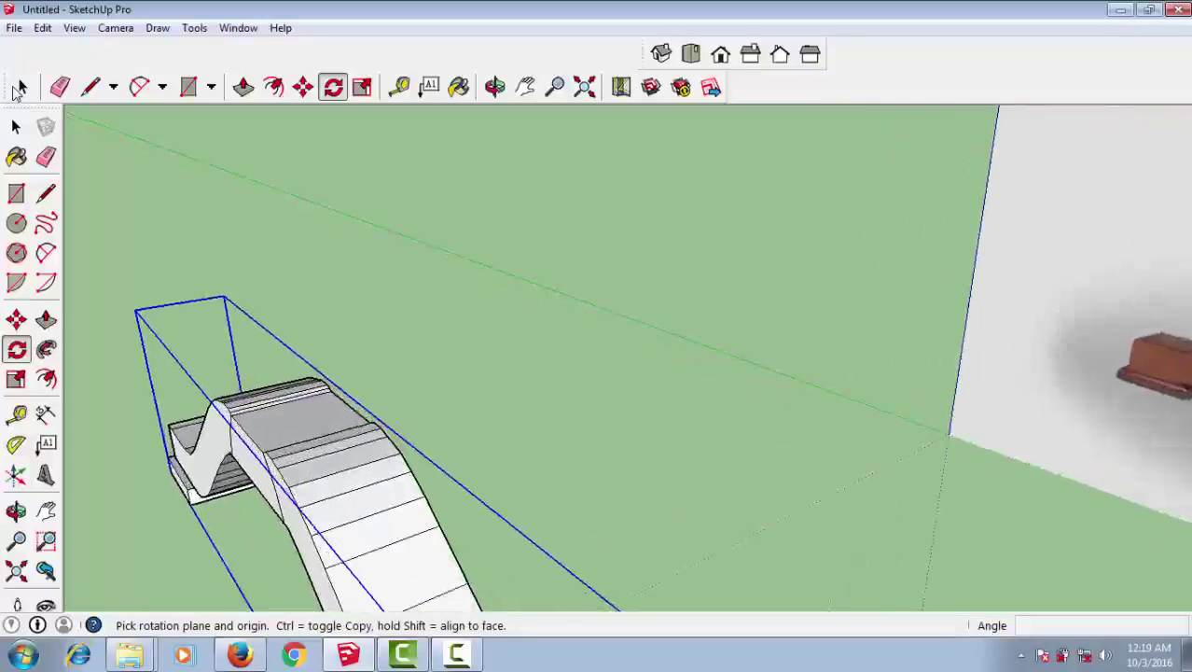
left_click_drag(352, 408, 410, 392)
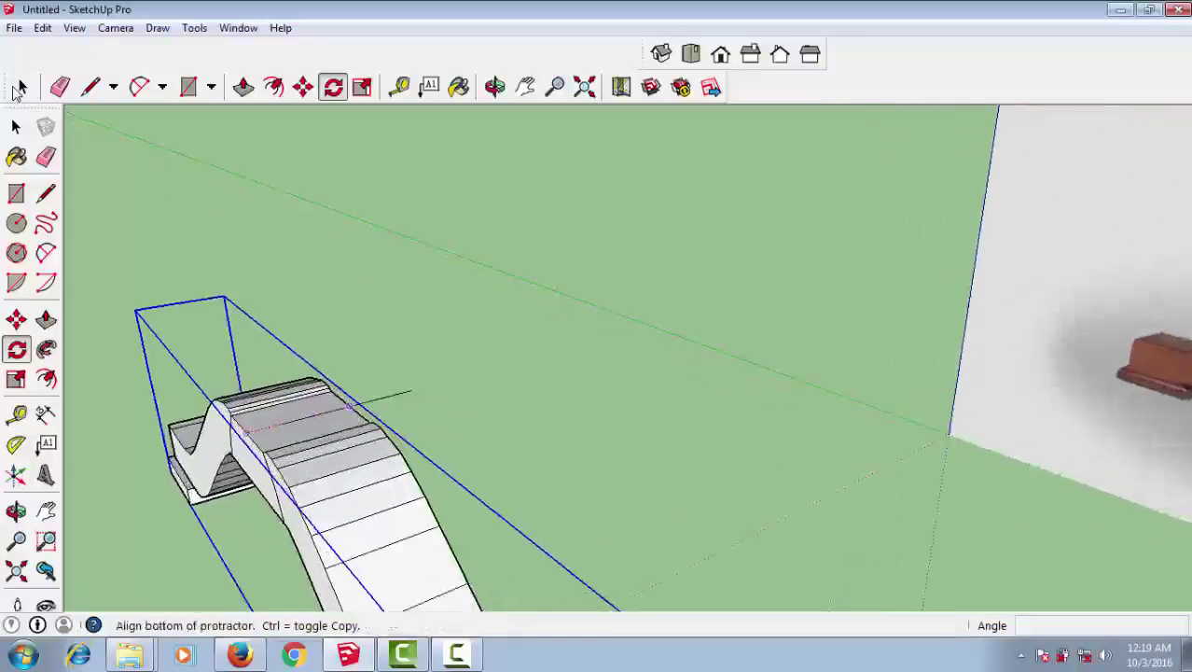
left_click(410, 393)
type("180")
key("Return")
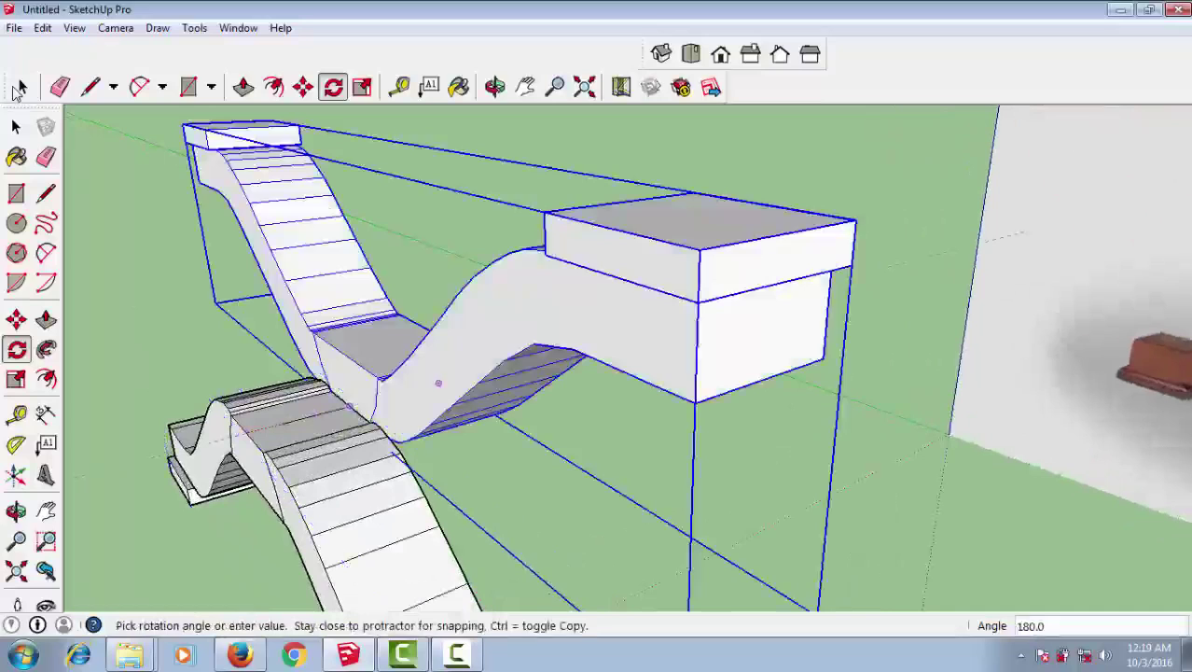
key("ctrl+z")
key("ctrl+y")
key("ctrl+z")
key("Escape")
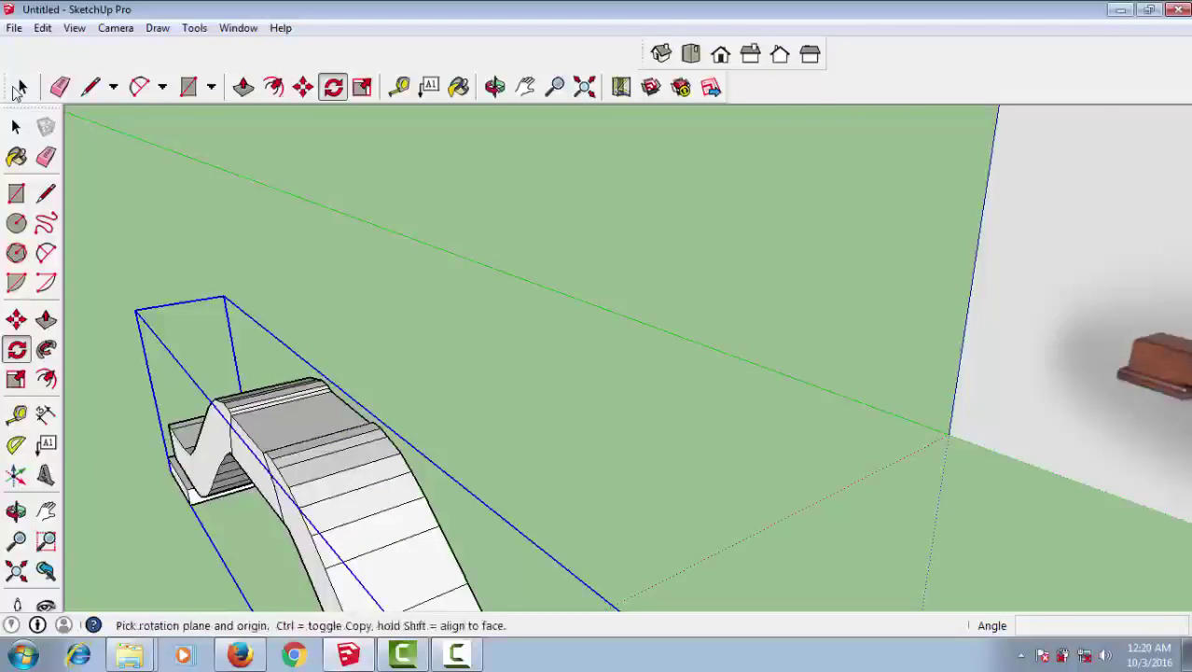
left_click(291, 405)
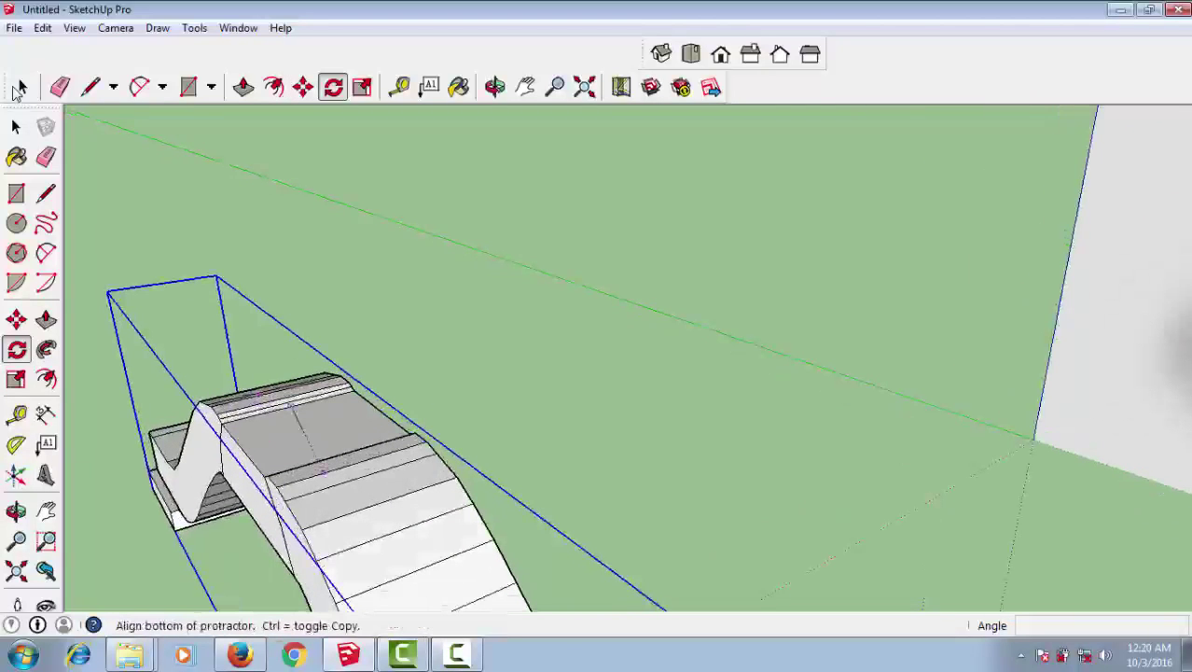
left_click(338, 454)
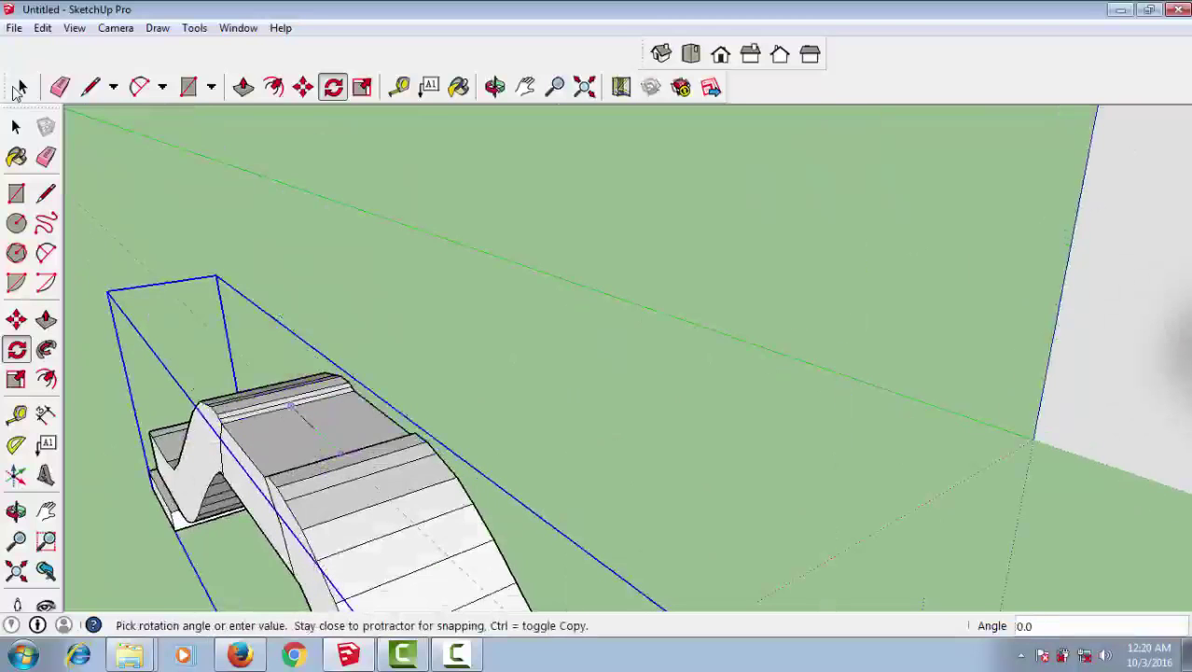
key("Escape")
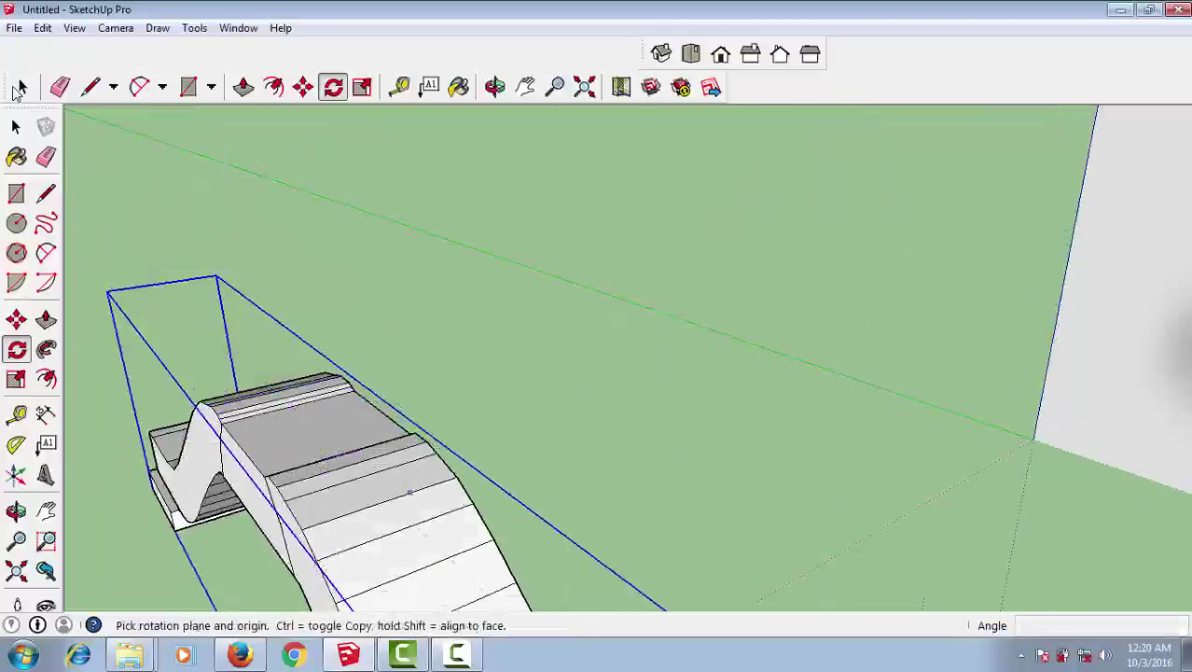
mouse_move(411, 480)
middle_mouse_down()
mouse_move(423, 540)
mouse_move(438, 541)
mouse_move(350, 515)
middle_mouse_up()
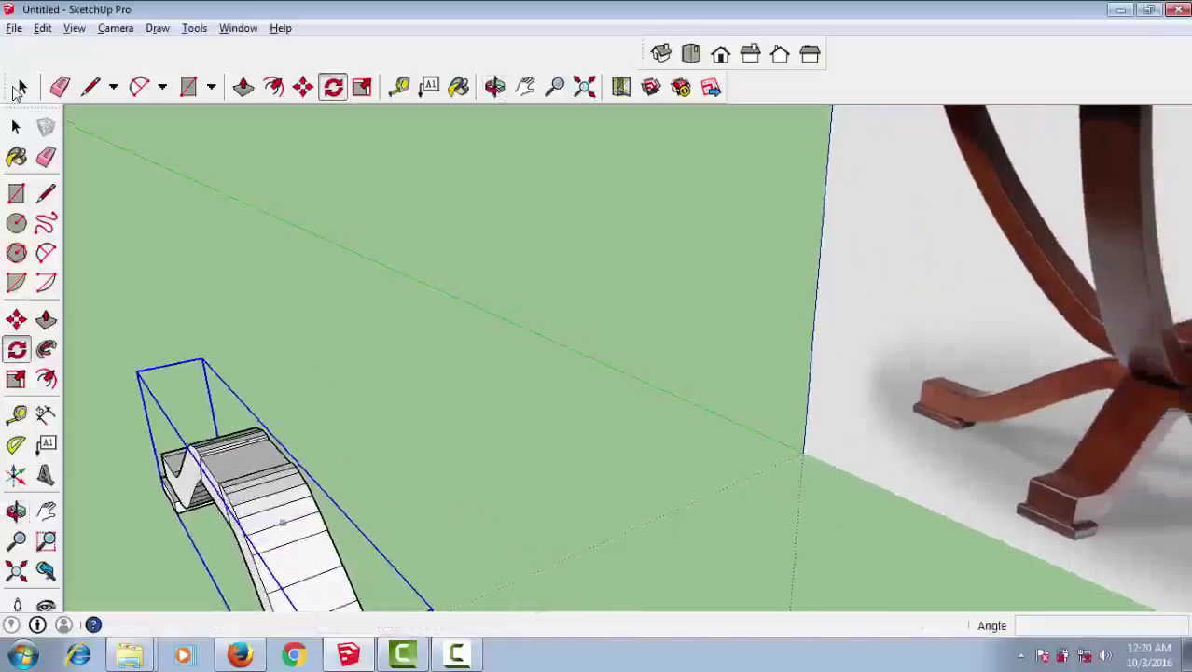
- Move the leg component, undo the misplaced move, then place it slightly further left
key("m")
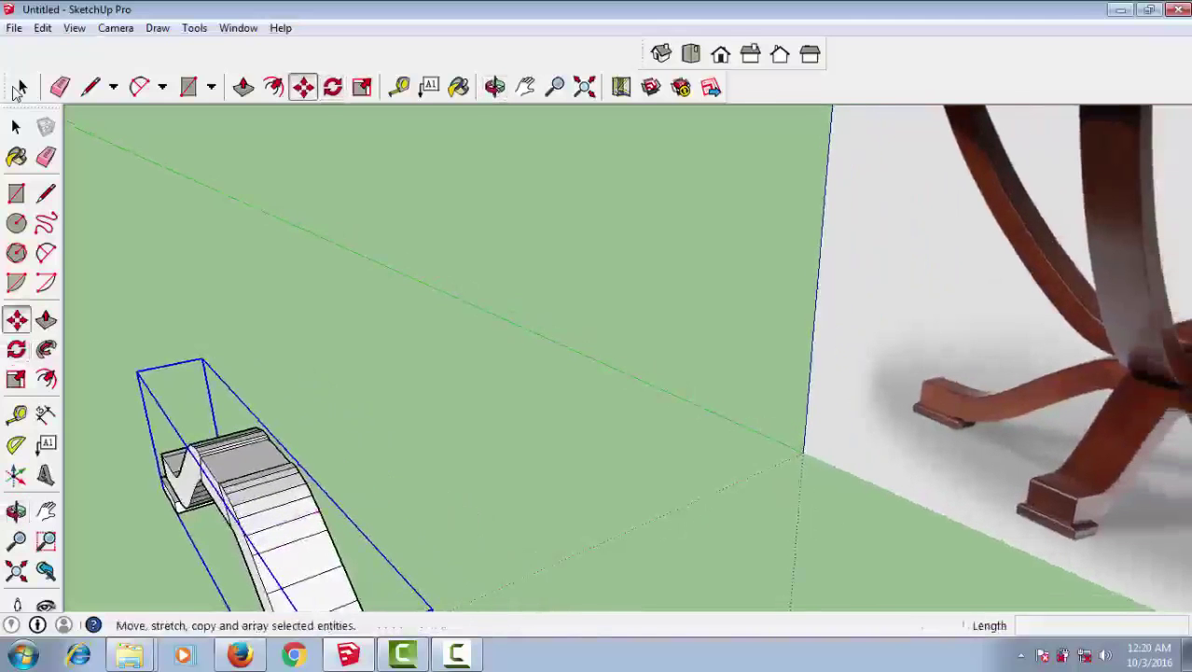
scroll(280, 494, "up", 2)
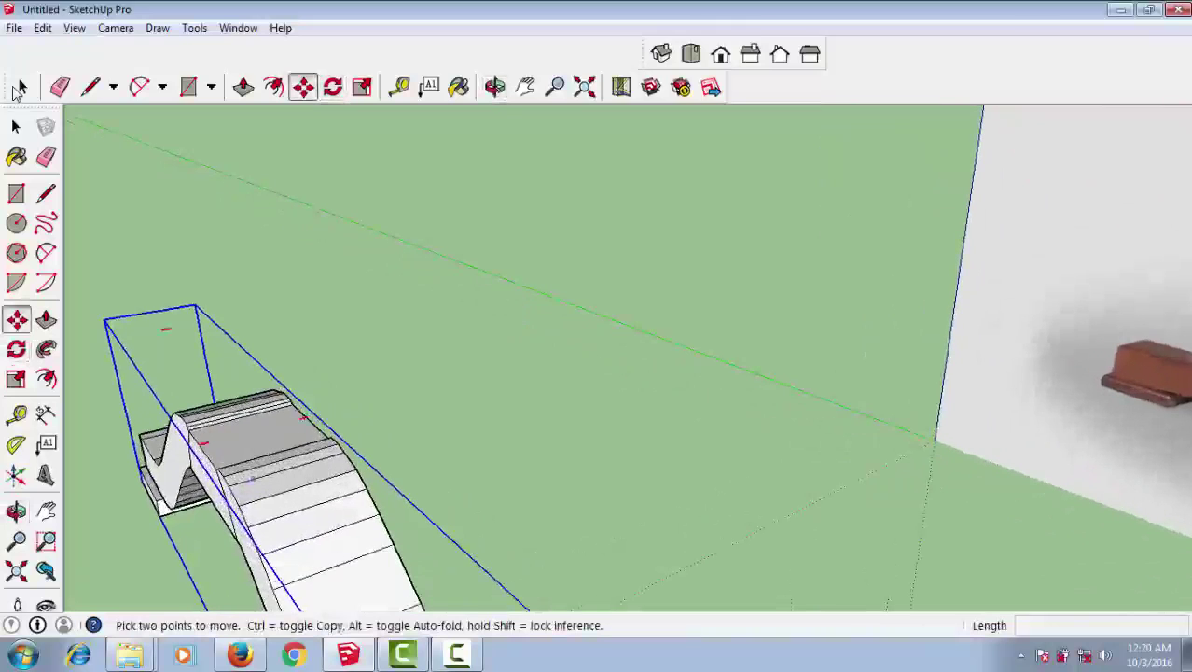
left_click(252, 478)
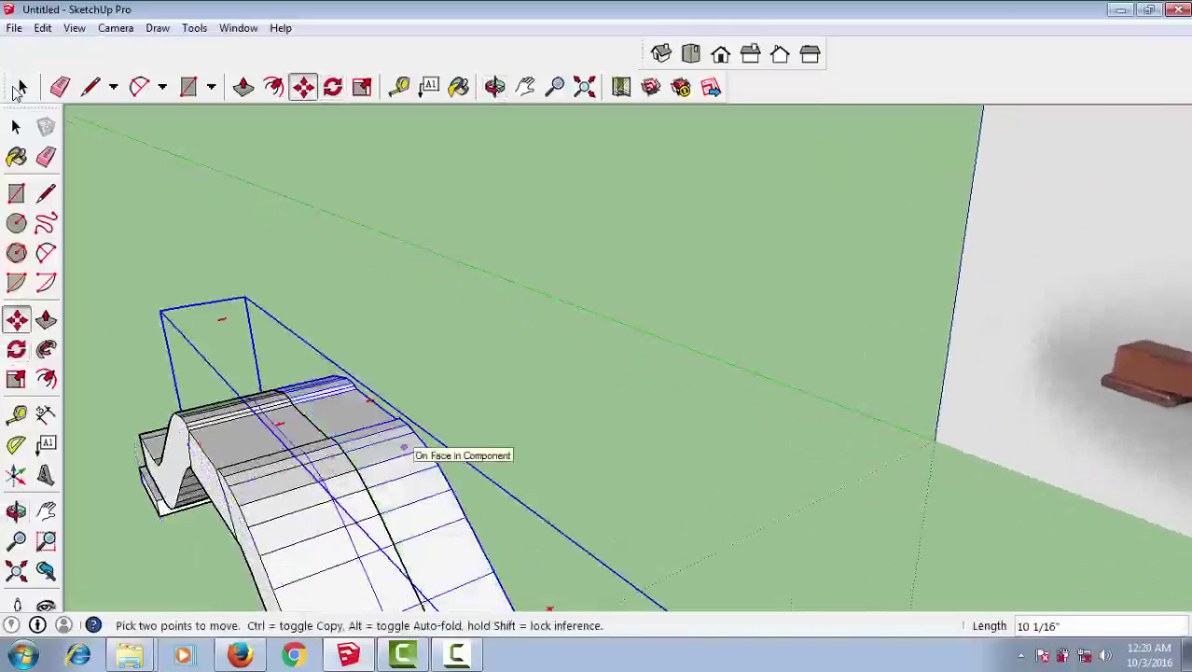
left_click(404, 448)
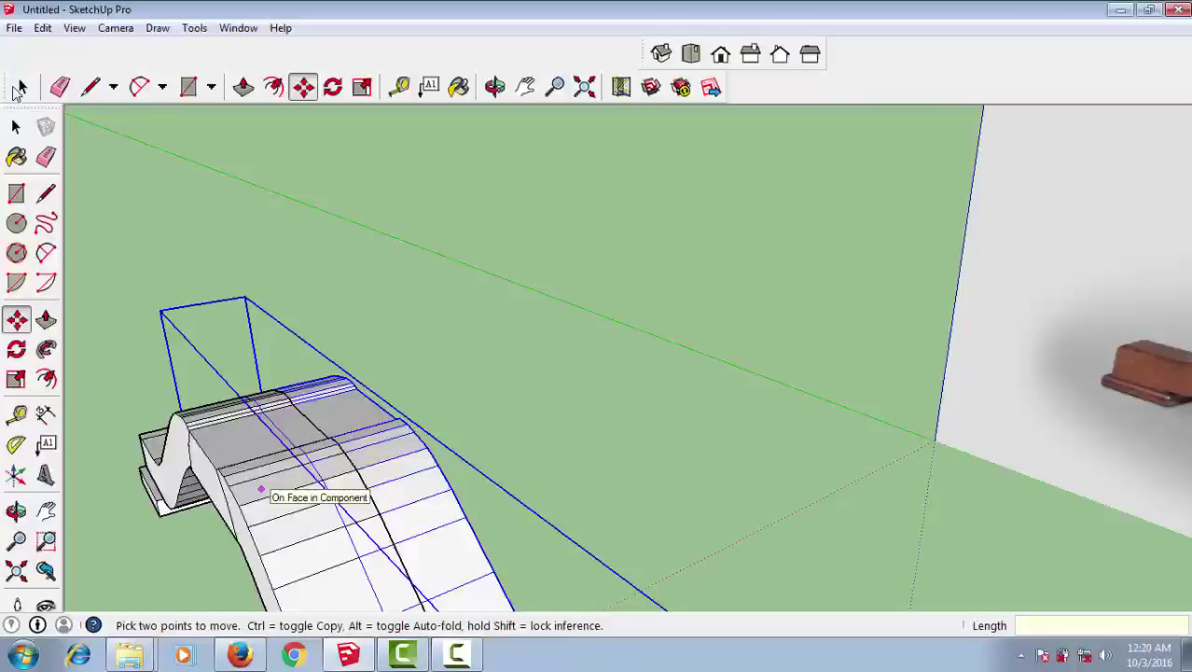
key("alt+e")
key("Down")
key("Down")
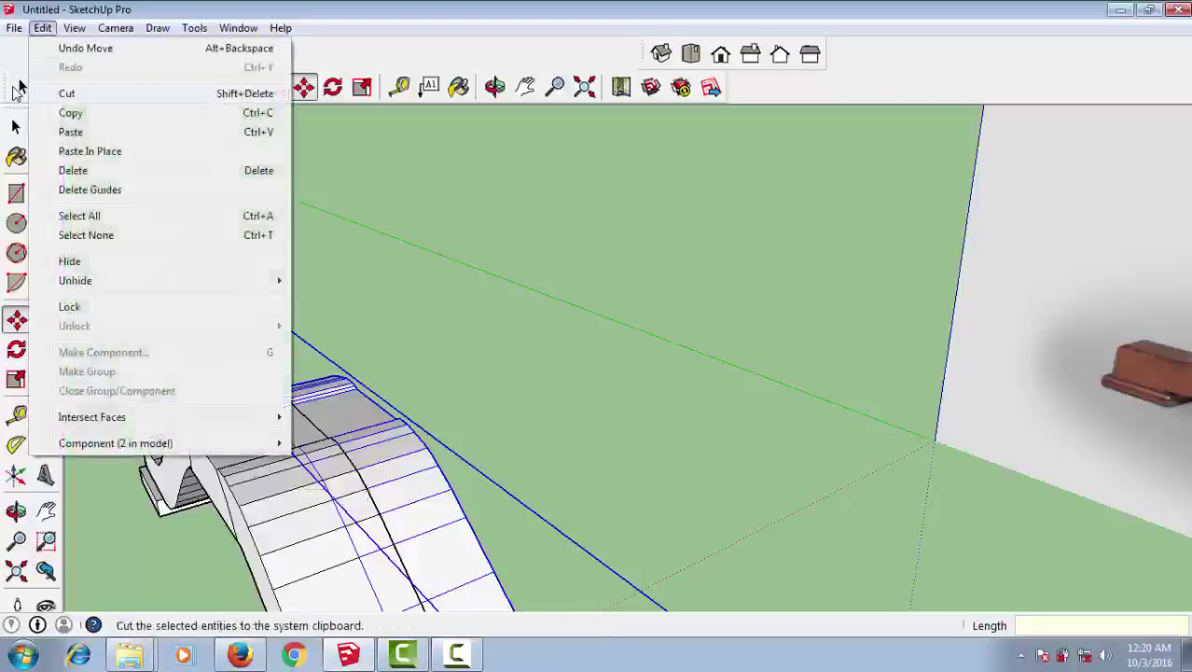
key("Up")
key("Up")
key("Return")
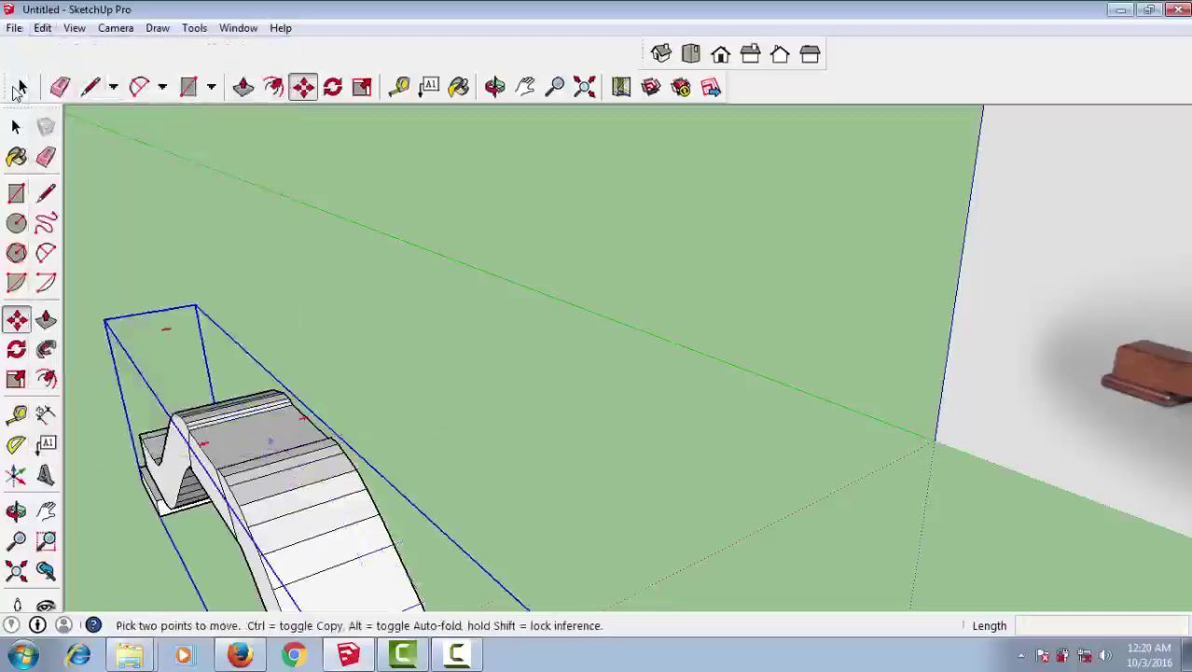
left_click(277, 433)
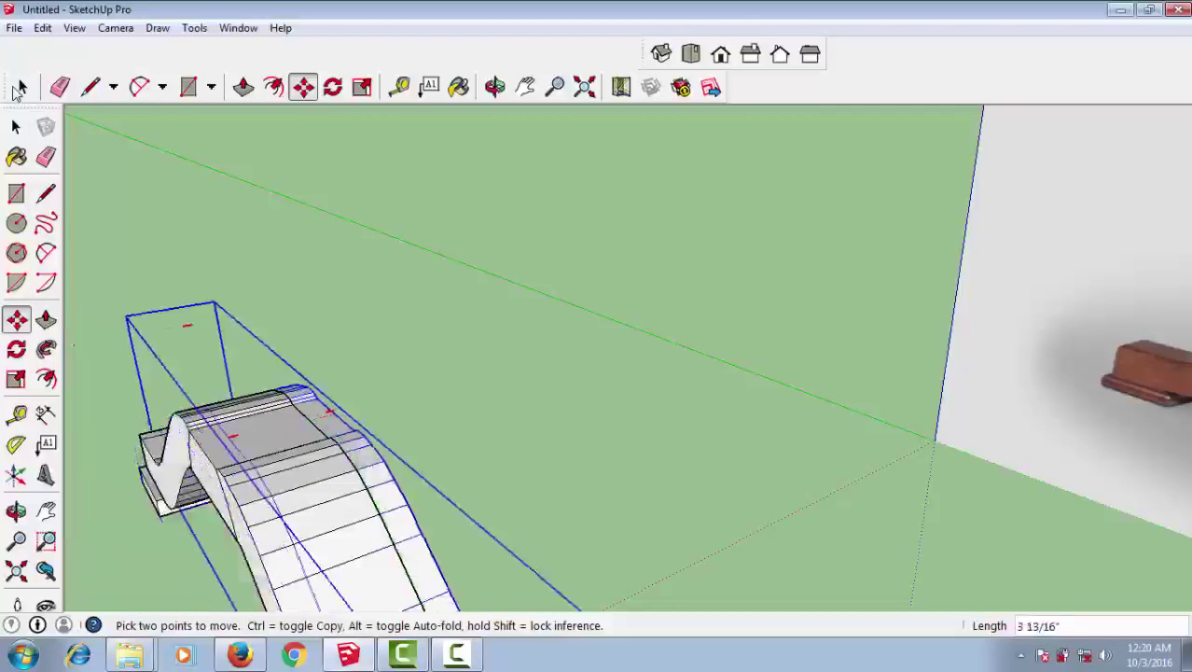
left_click(202, 449)
left_click(274, 86)
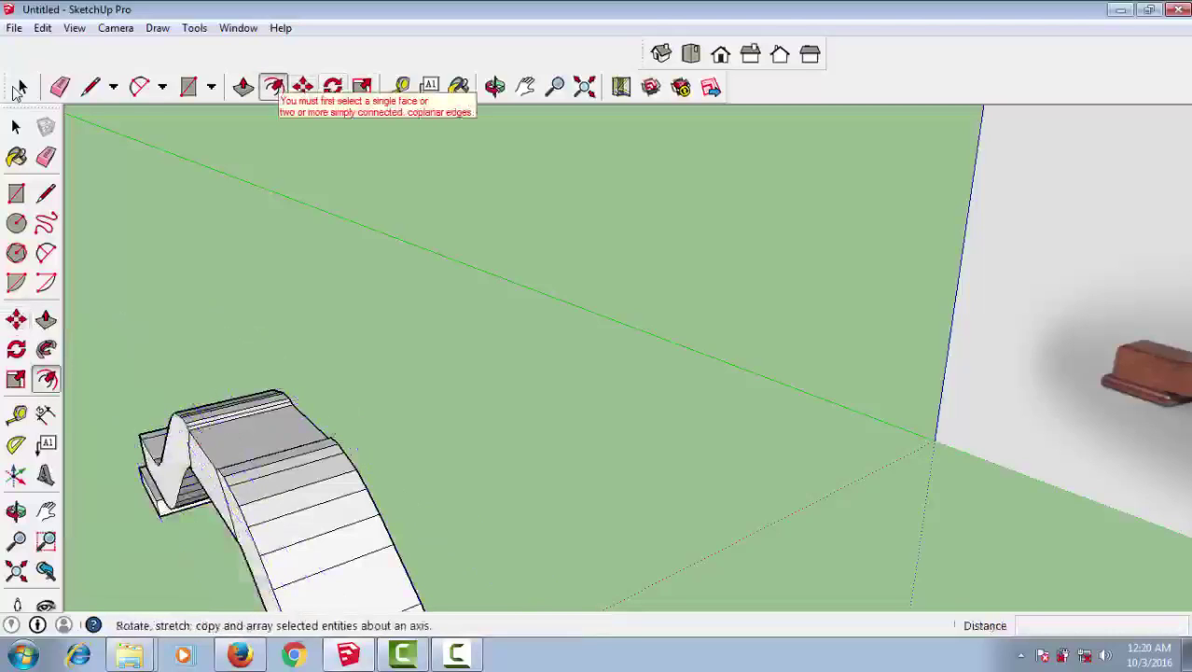
- Try setting a rotation centre on the curved leg, cancelling each attempt
left_click(333, 86)
left_click_drag(307, 422, 373, 405)
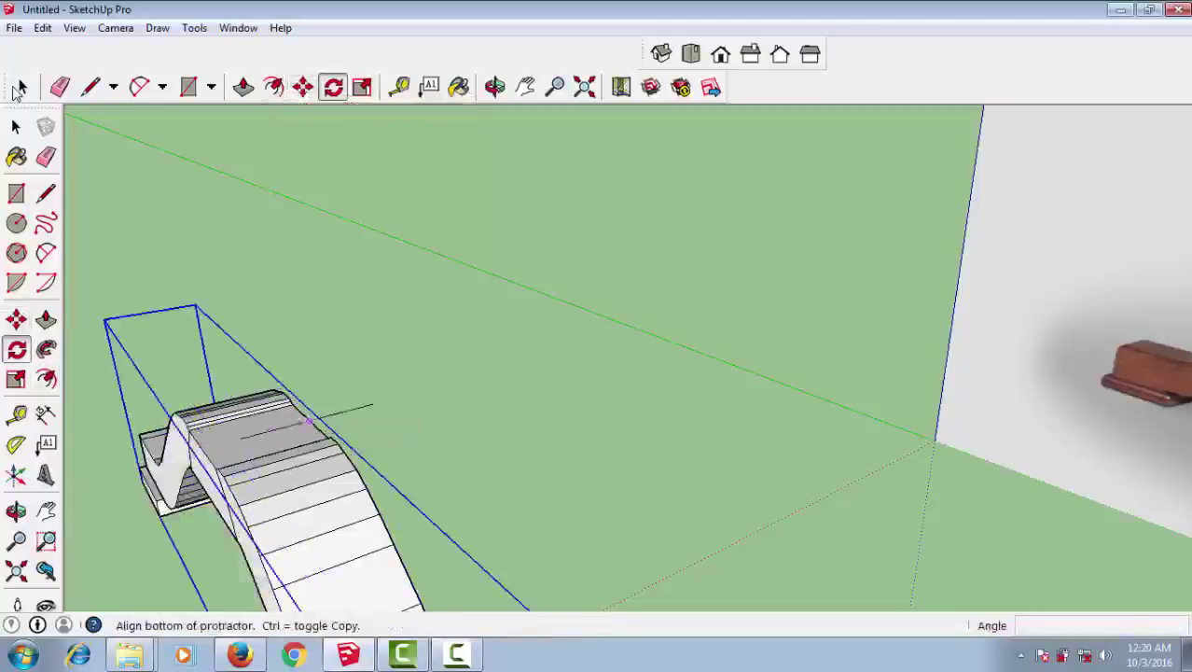
left_click(373, 406)
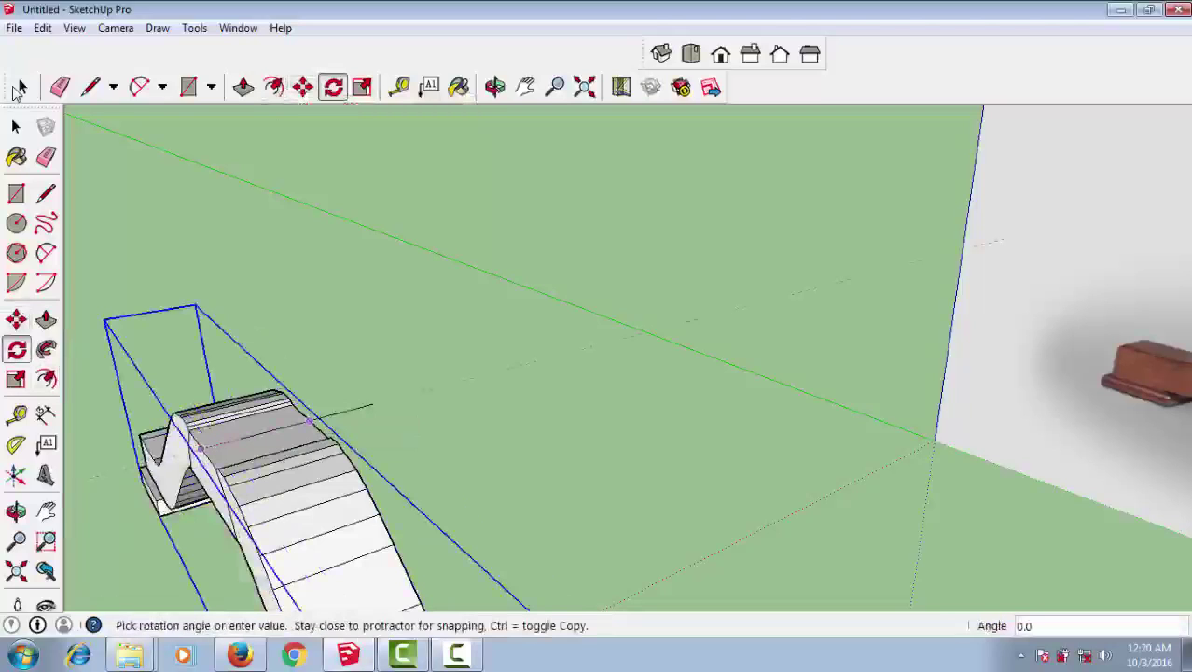
key("Escape")
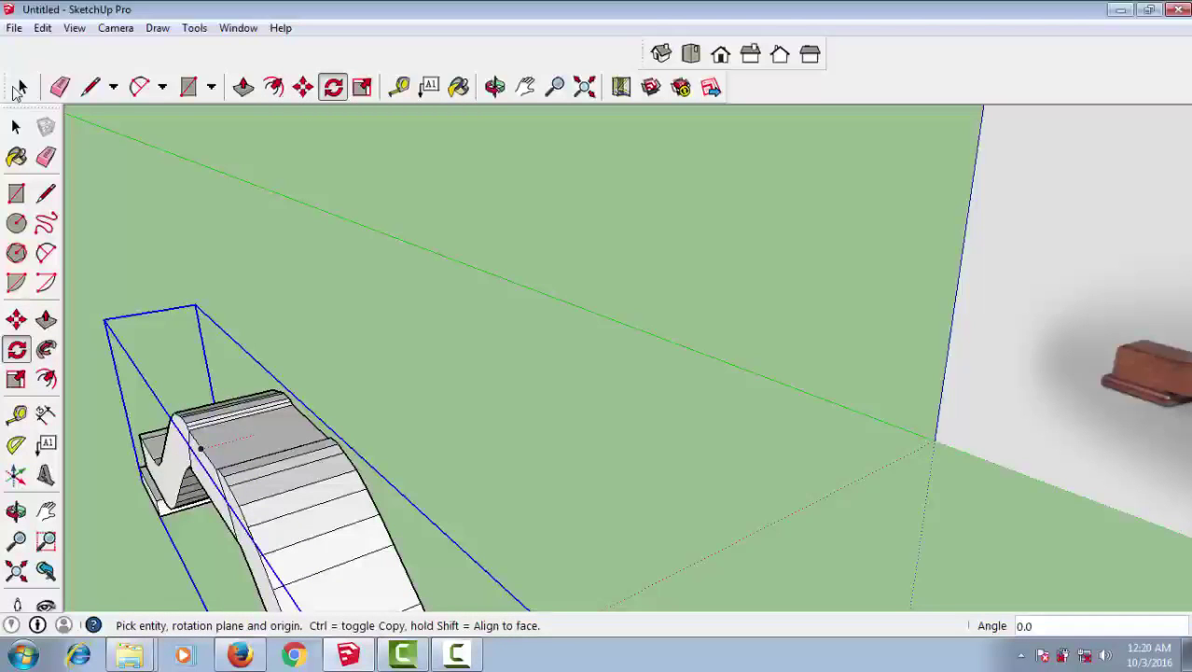
left_click_drag(551, 294, 578, 266)
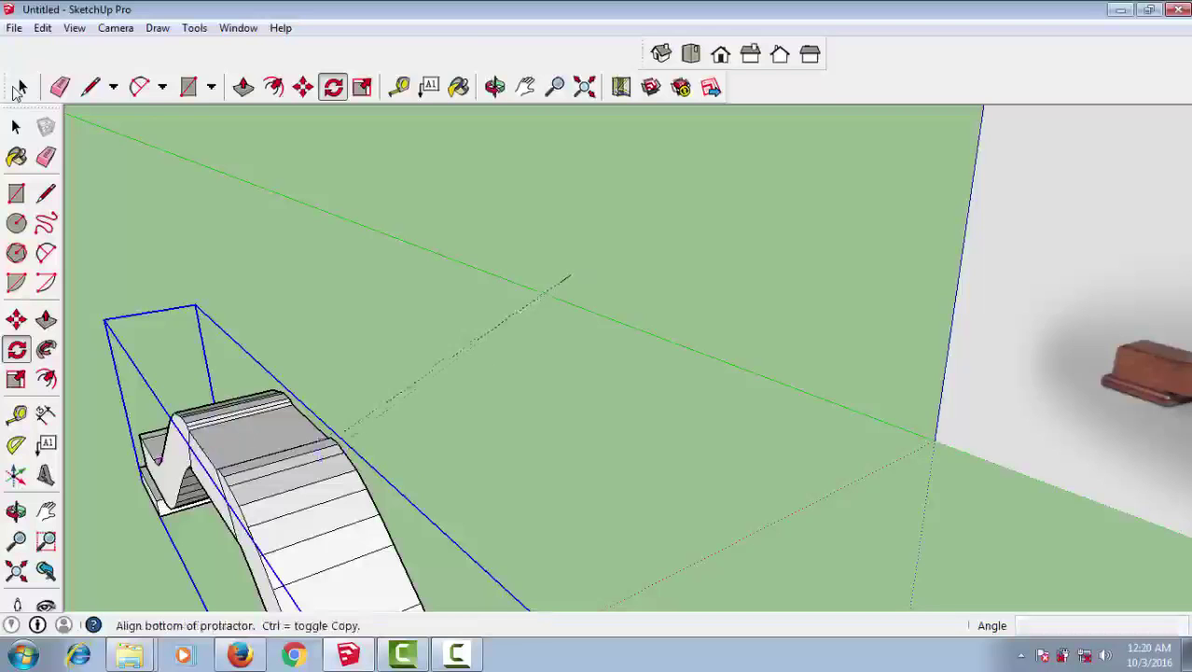
left_click(588, 270)
key("Escape")
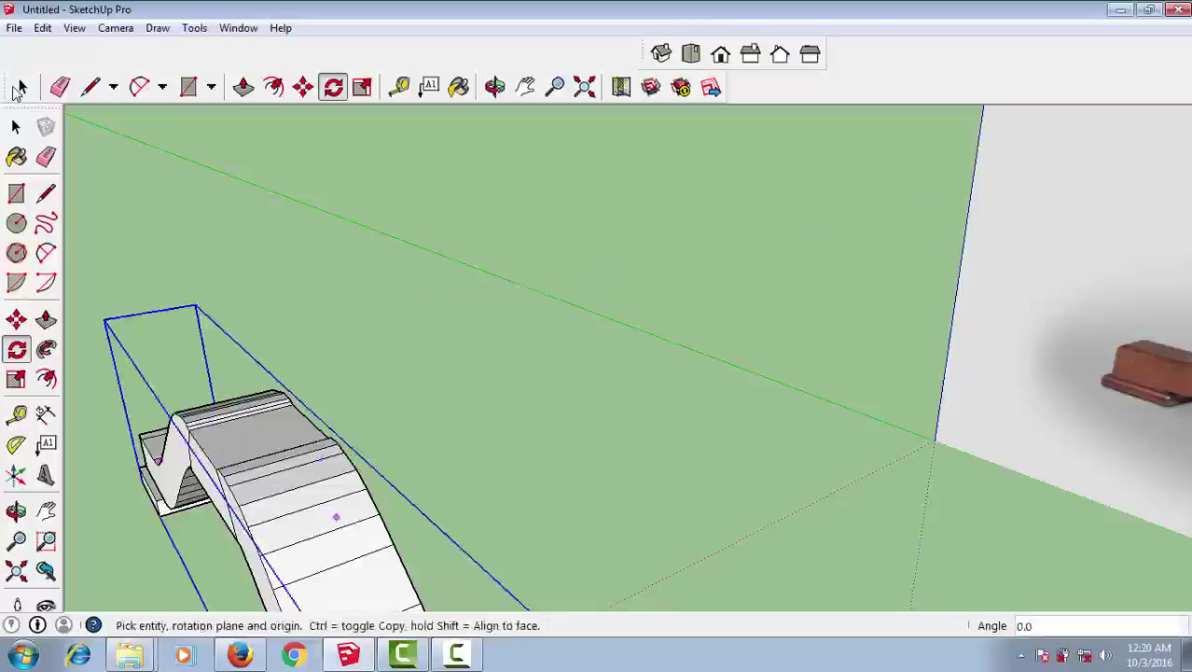
scroll(337, 504, "down", 3)
mouse_move(340, 479)
middle_mouse_down()
mouse_move(448, 416)
mouse_move(280, 327)
middle_mouse_up()
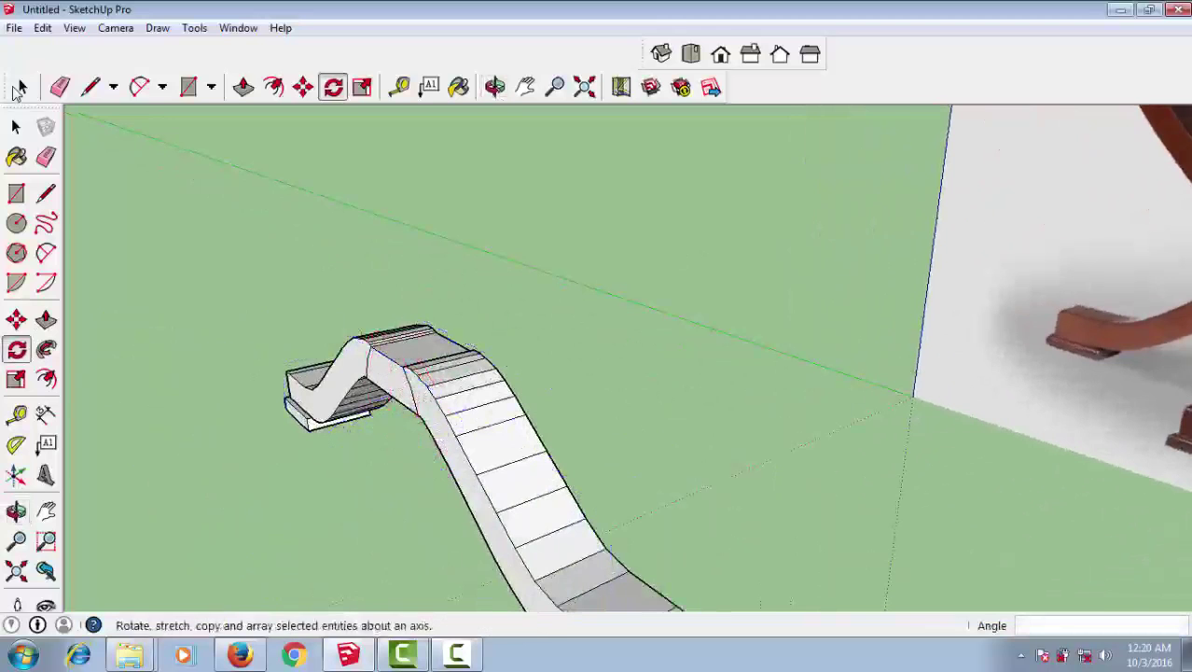
middle_click_drag(403, 477, 460, 376)
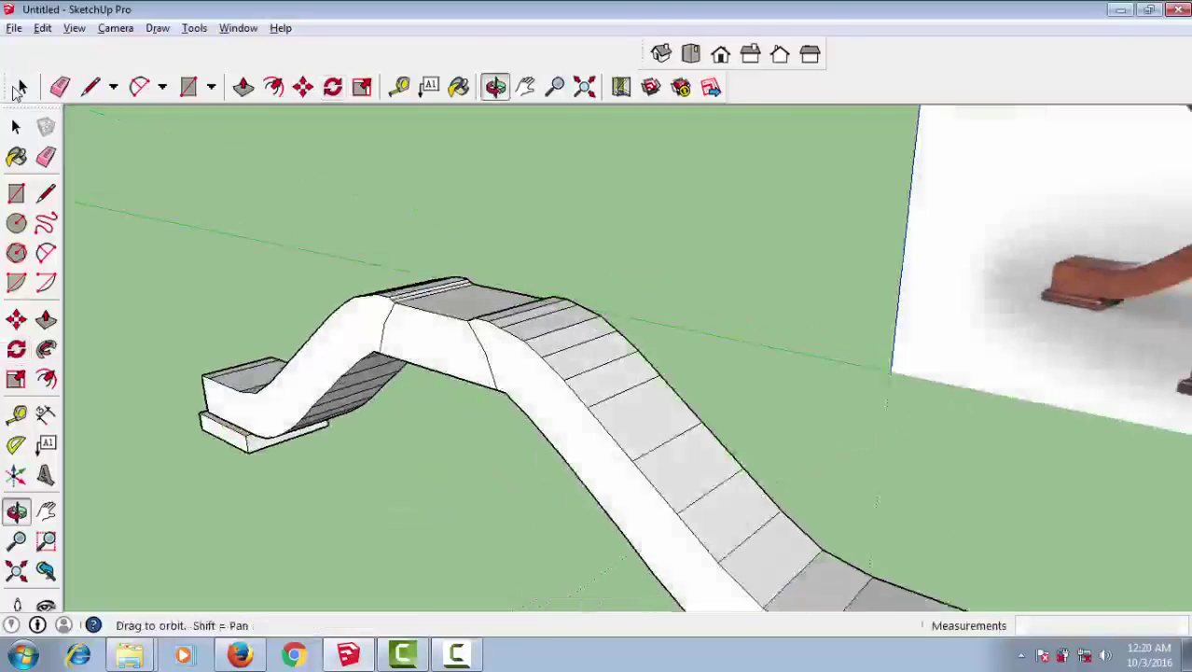
- Rotate a copy of the curved leg 90° about its middle so the legs cross
left_click(450, 327)
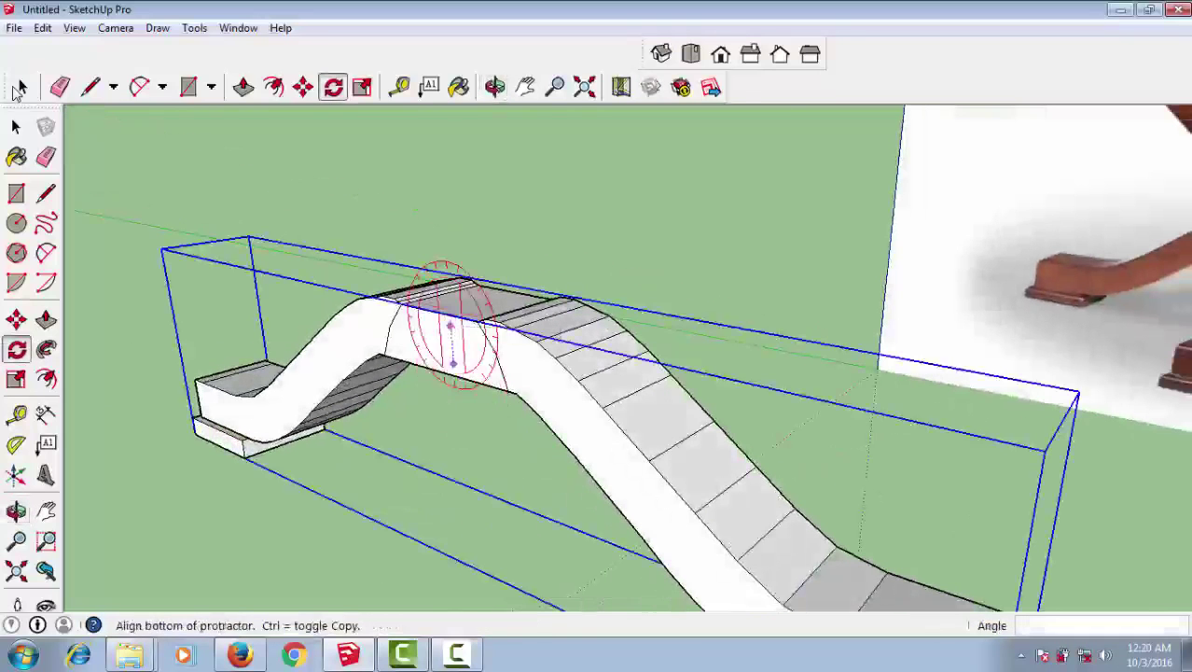
left_click(453, 364)
key("Escape")
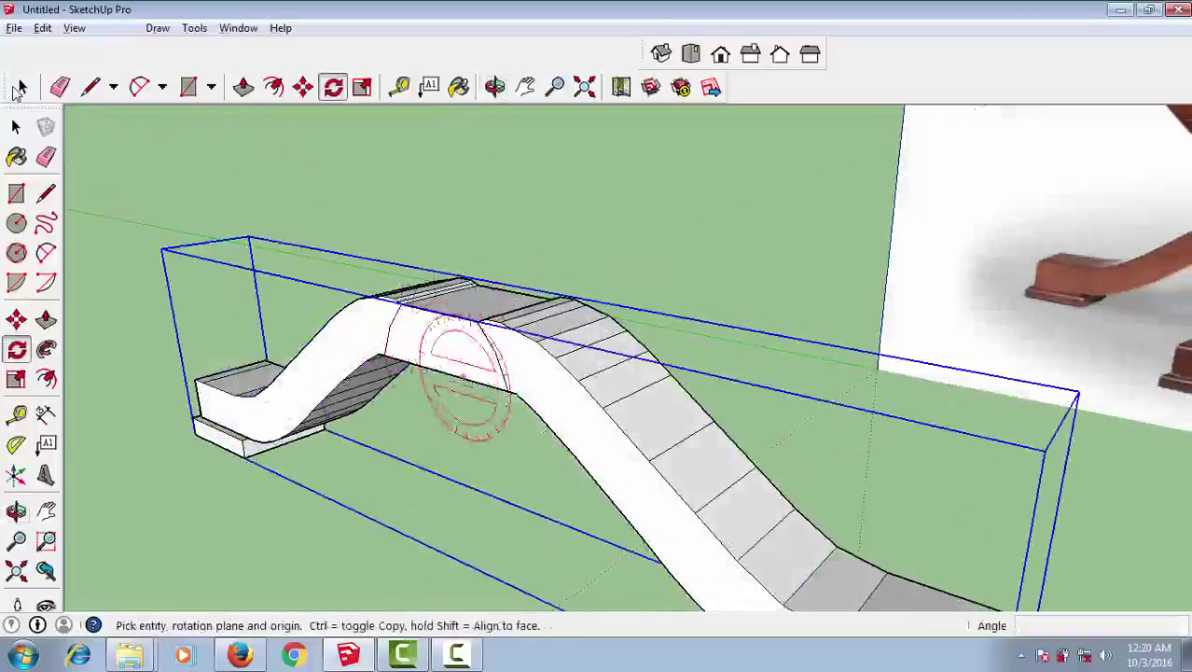
mouse_move(493, 373)
middle_mouse_down()
mouse_move(448, 411)
mouse_move(479, 333)
middle_mouse_up()
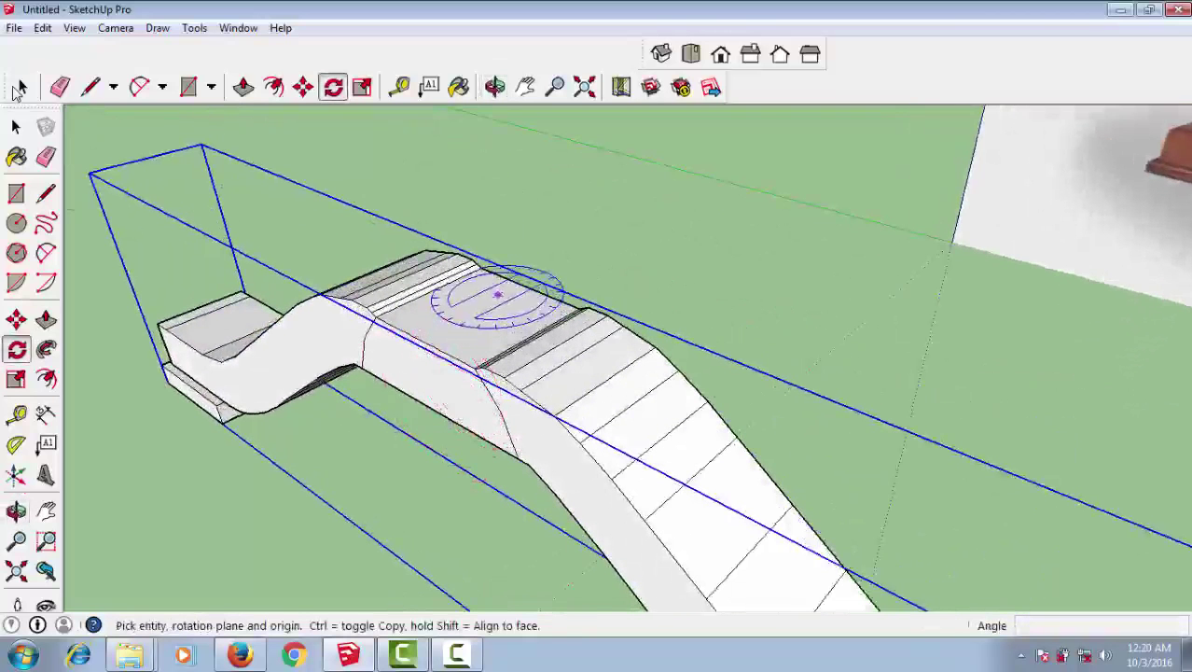
left_click(497, 295)
left_click(480, 369)
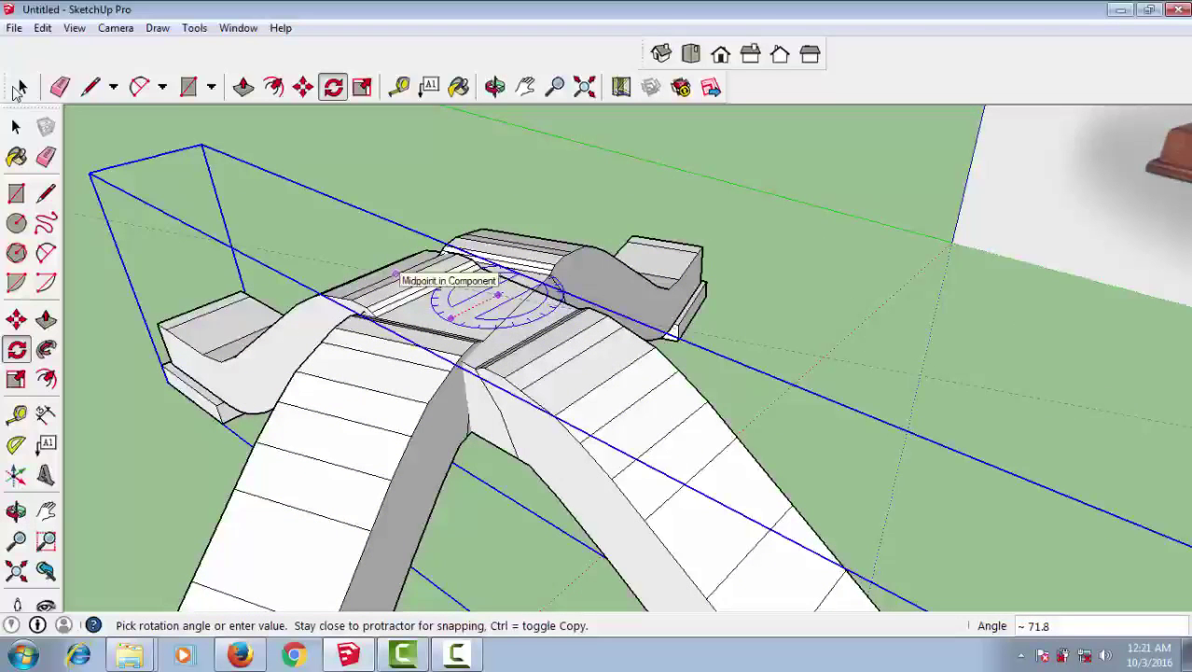
type("90")
key("Return")
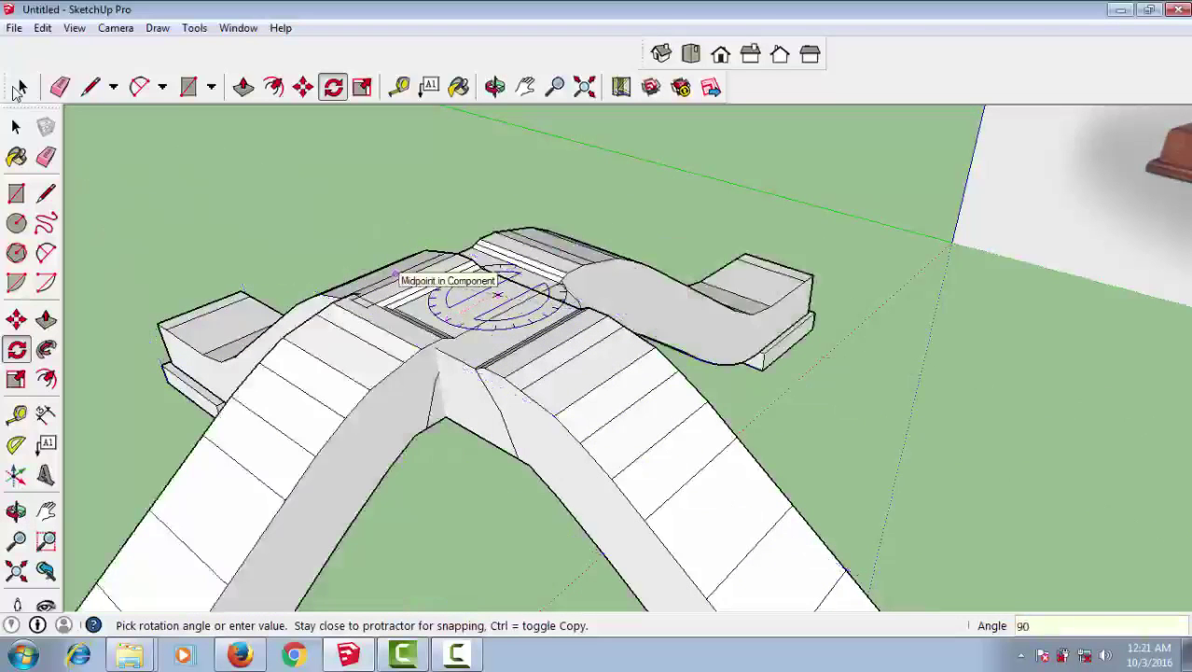
left_click(18, 87)
middle_click_drag(18, 89, 19, 86)
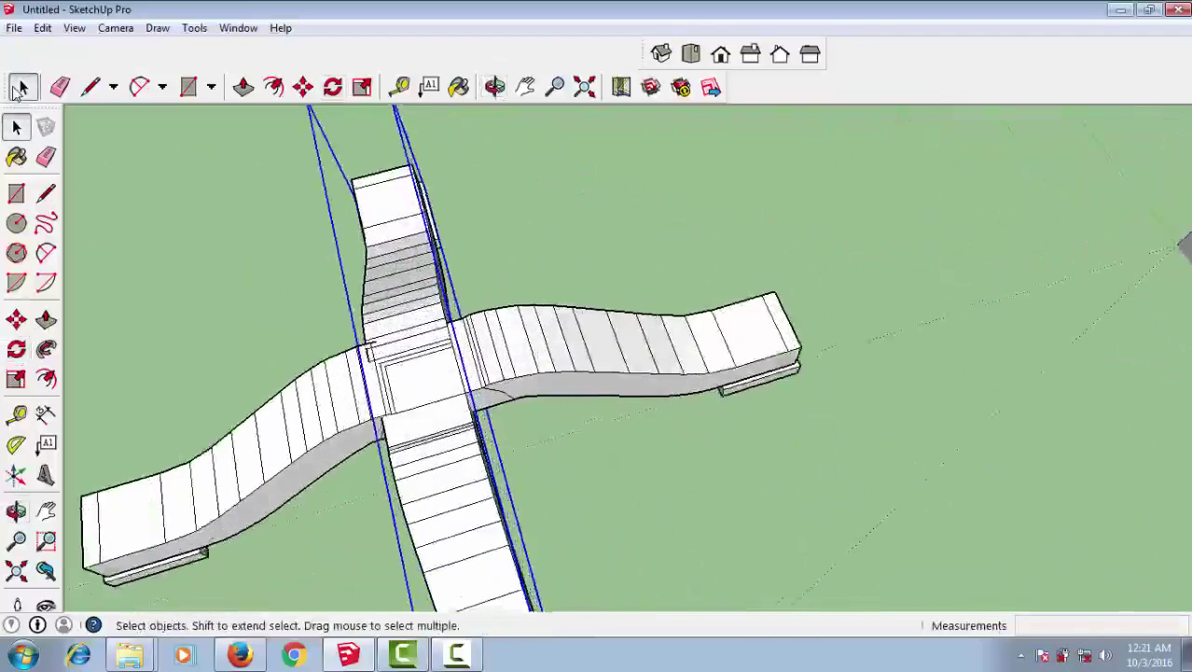
- Move the second curved leg so it aligns flush with the first at the hub
left_click(653, 336)
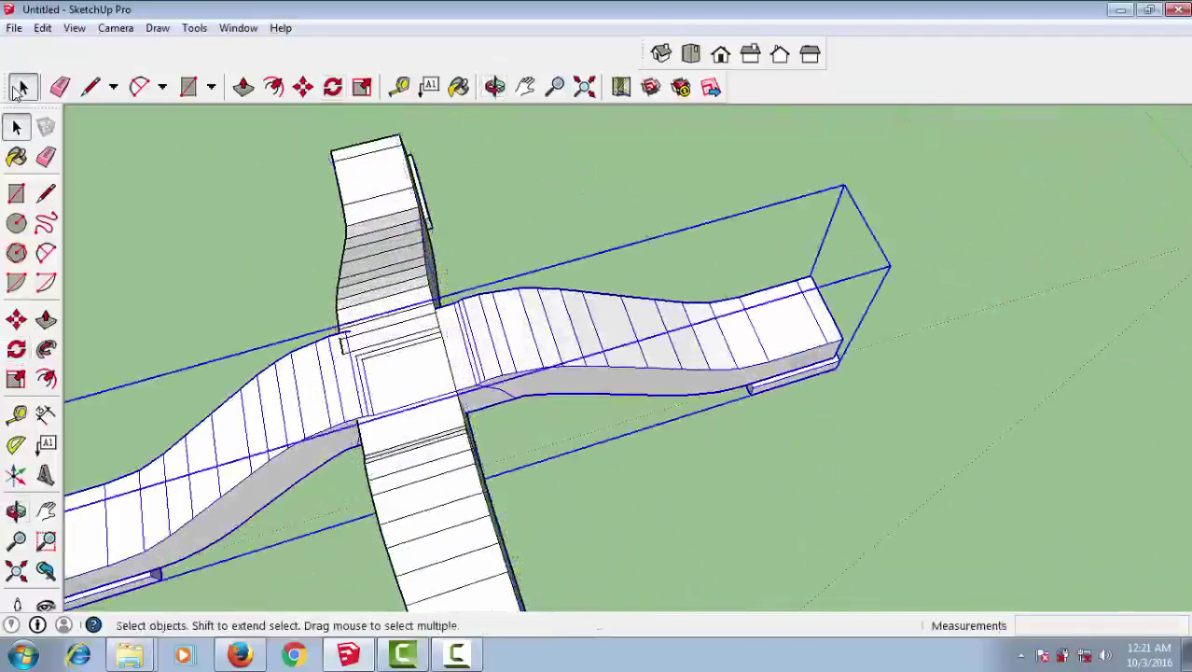
key("m")
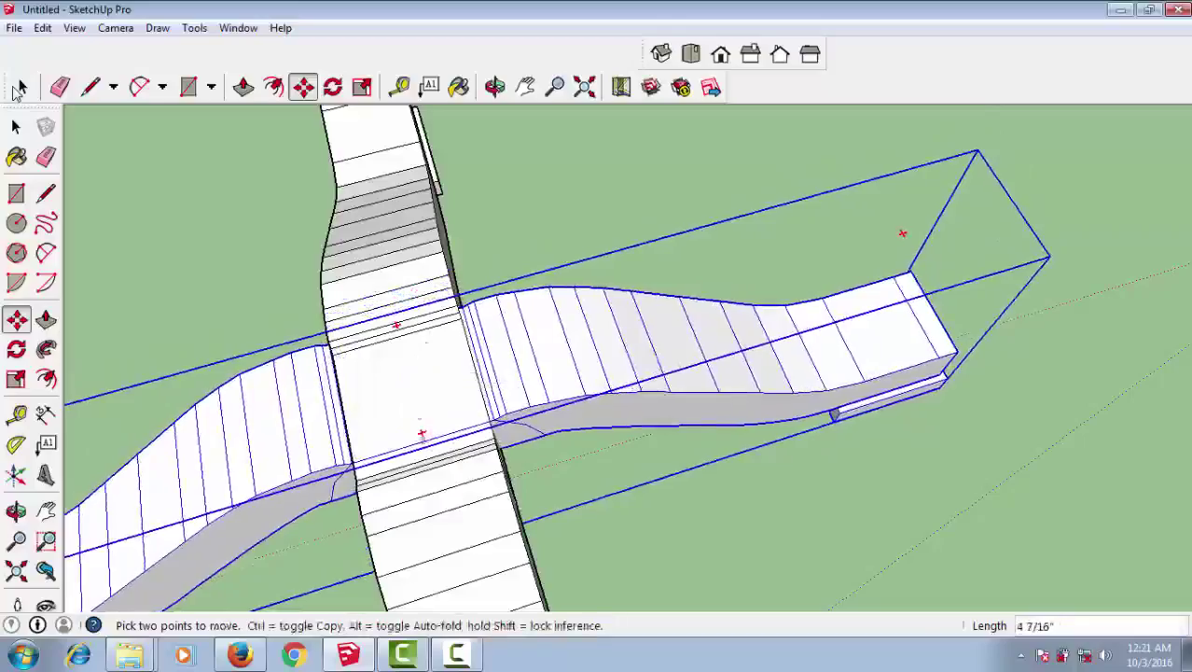
middle_click_drag(597, 373, 653, 308)
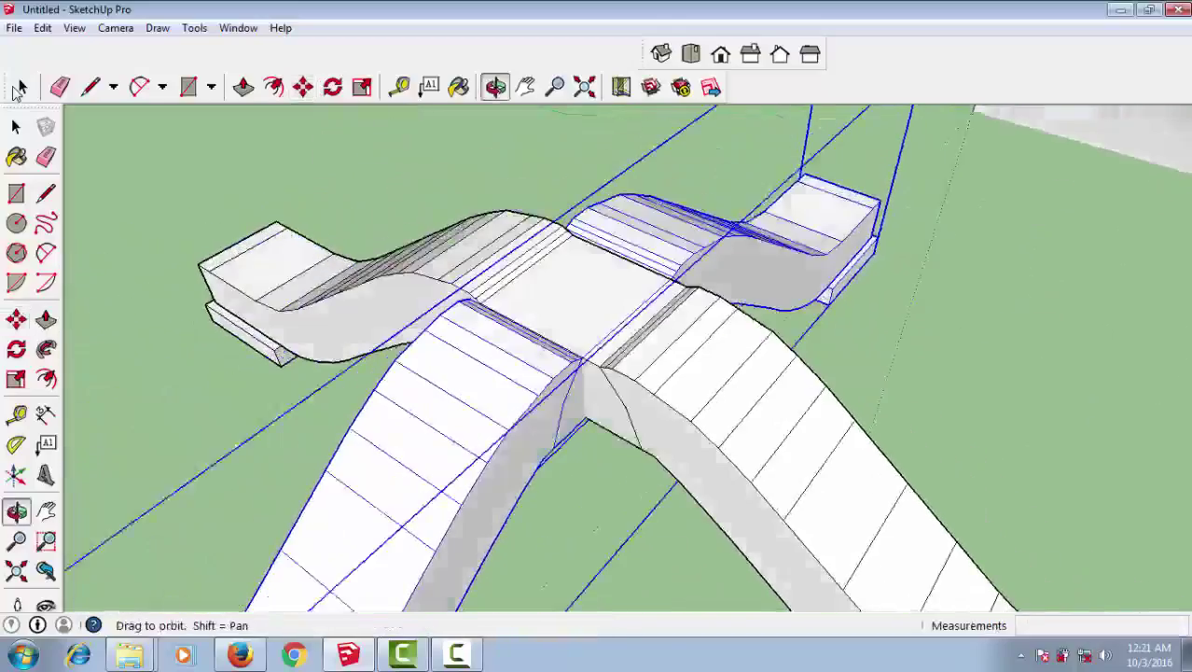
scroll(574, 368, "up", 3)
scroll(574, 368, "up", 3)
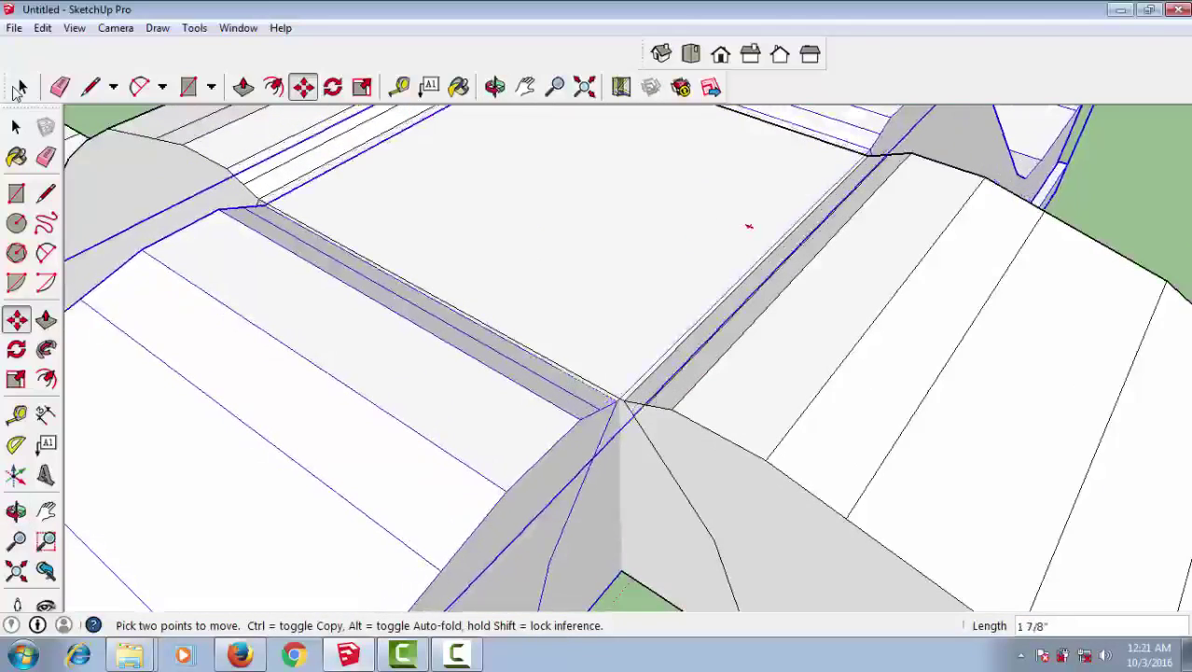
scroll(624, 403, "down", 3)
scroll(623, 403, "down", 3)
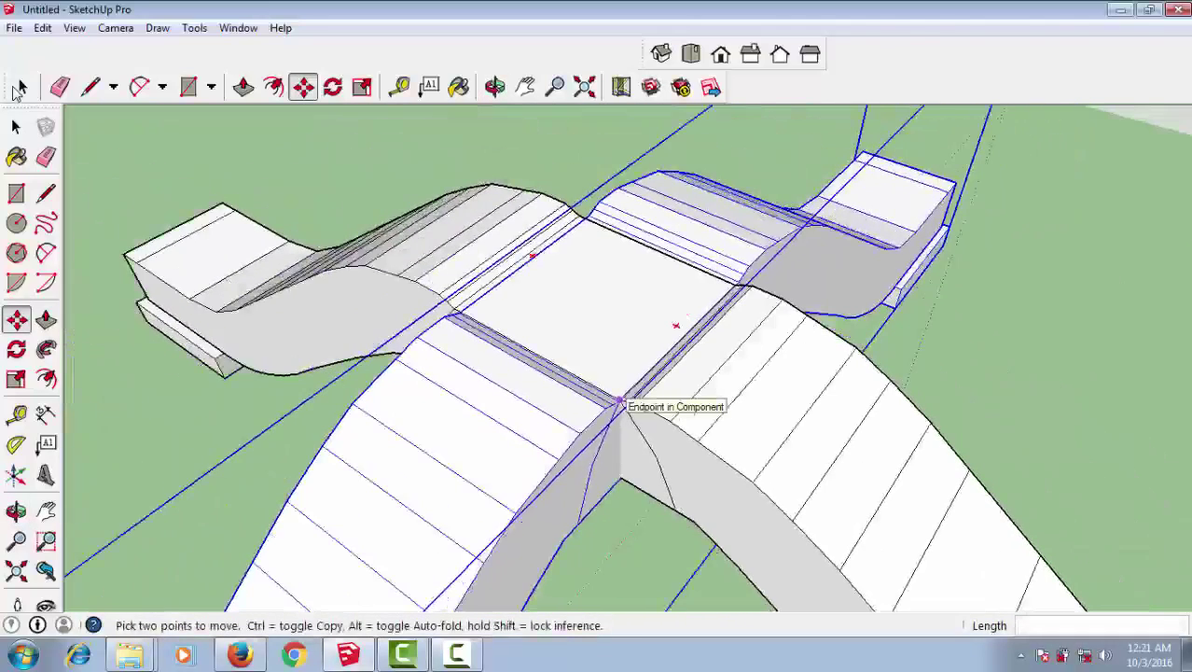
key("space")
key("Escape")
key("shift+z")
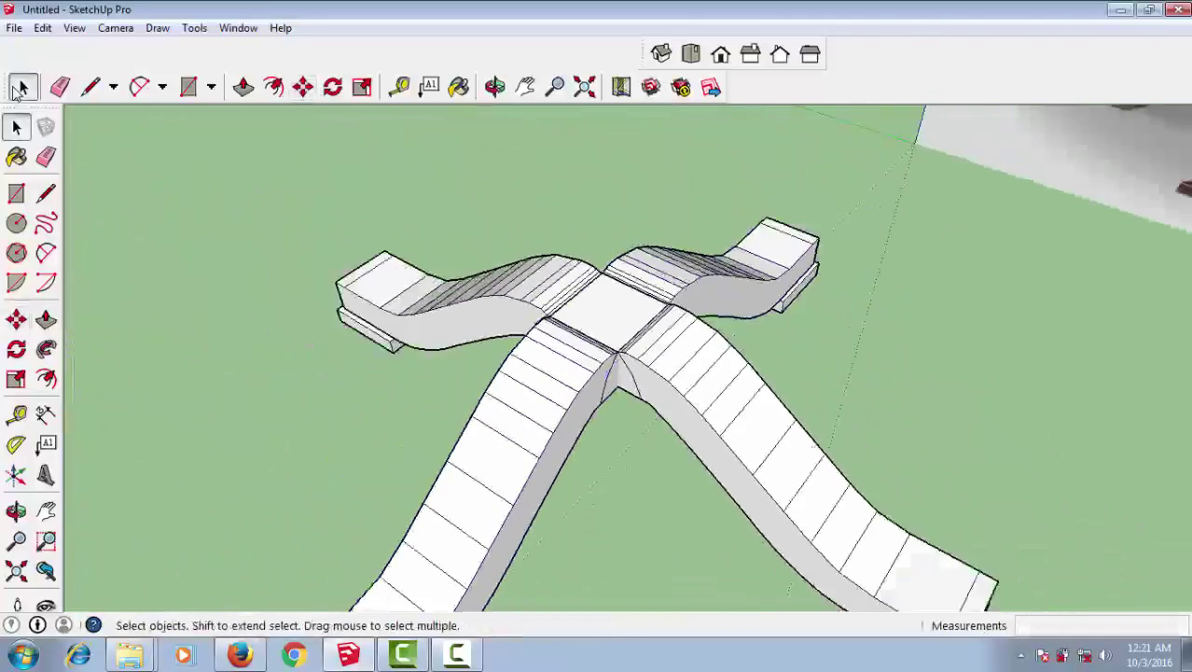
middle_click_drag(597, 373, 709, 382)
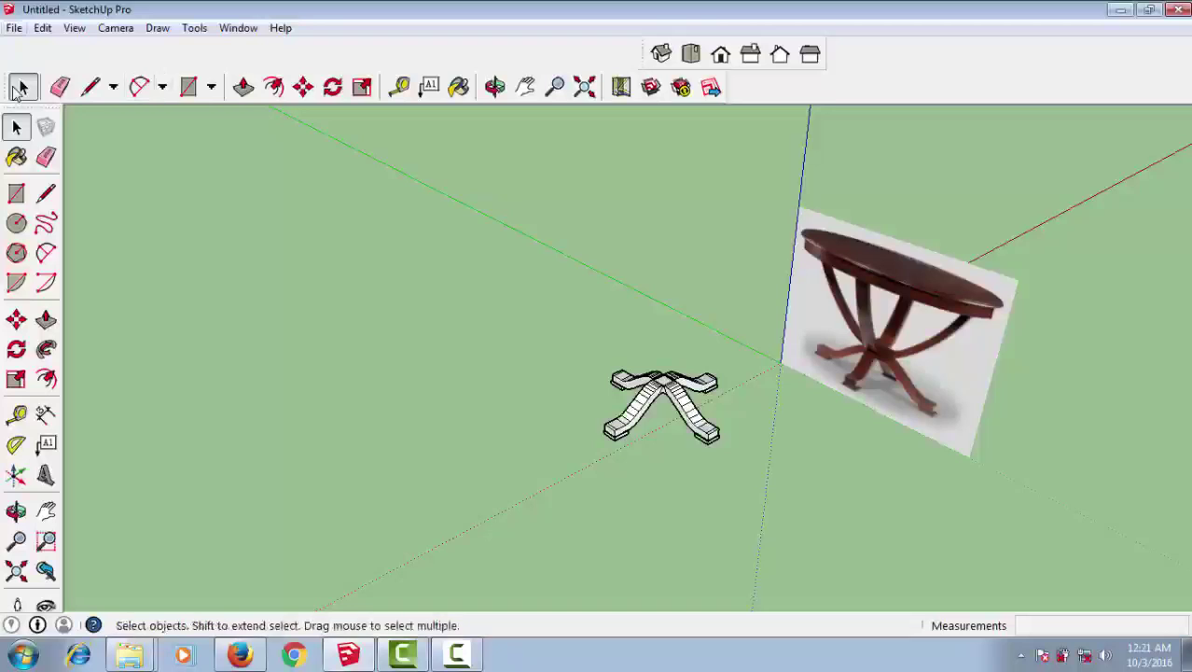
- Unhide all hidden geometry to reveal the curved upper arc leg
key("alt+e")
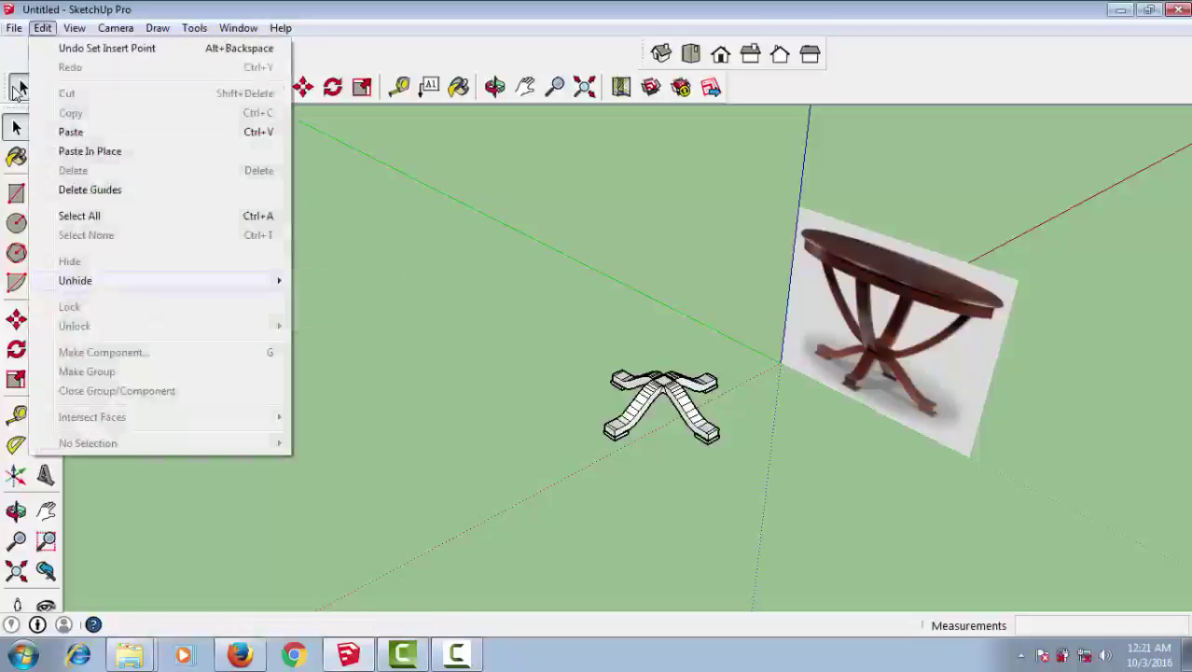
key("Right")
key("Return")
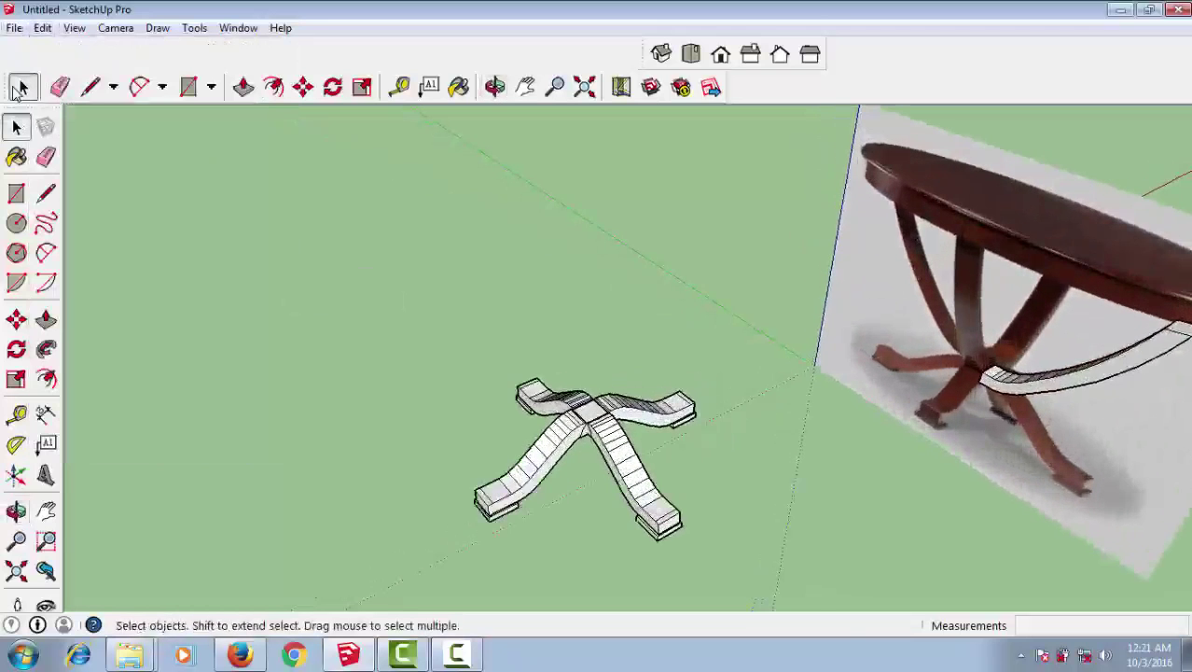
left_click(19, 88)
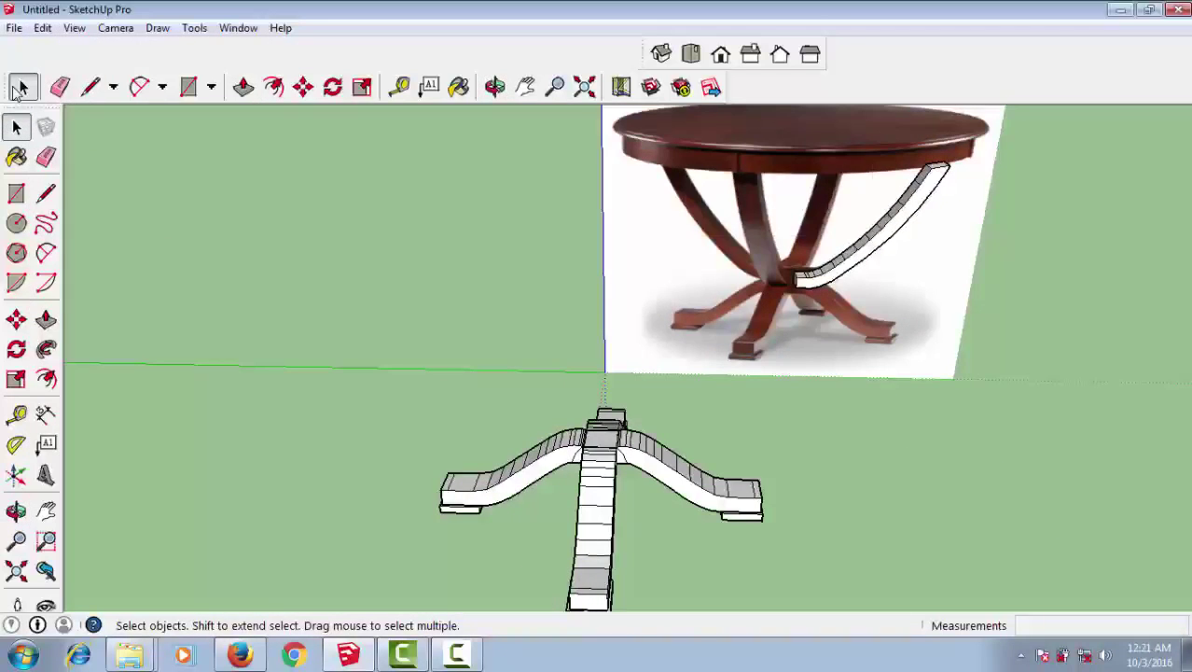
right_click(885, 253)
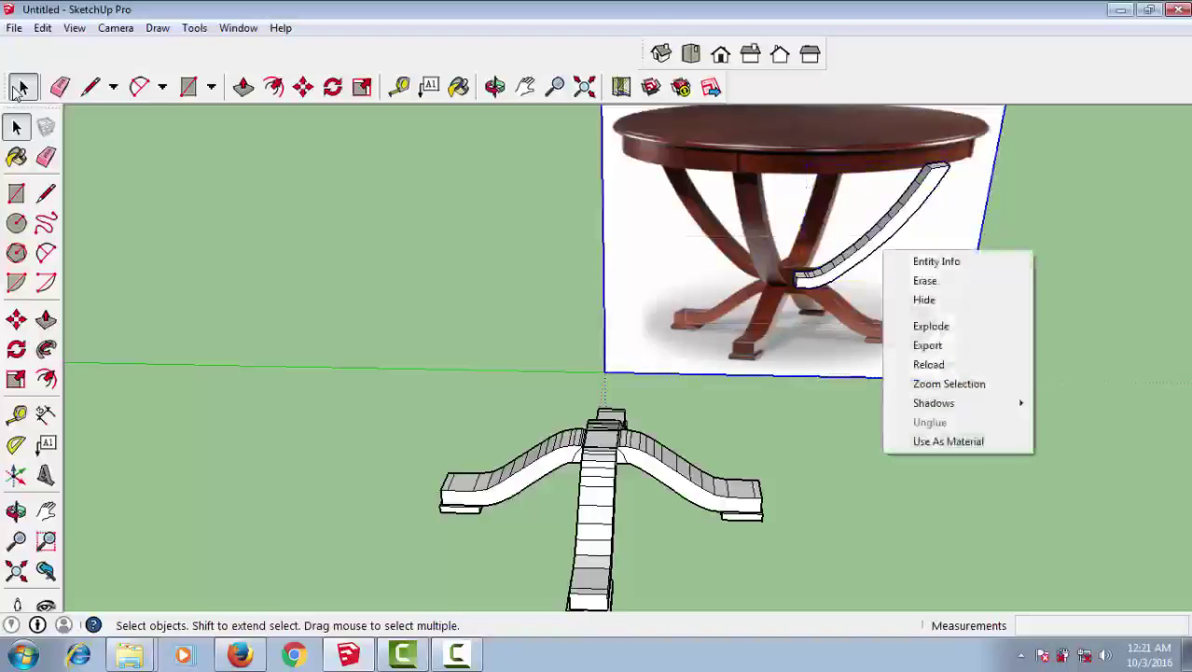
- Copy the upper arc leg and flip the copy along its green axis
left_click(872, 224)
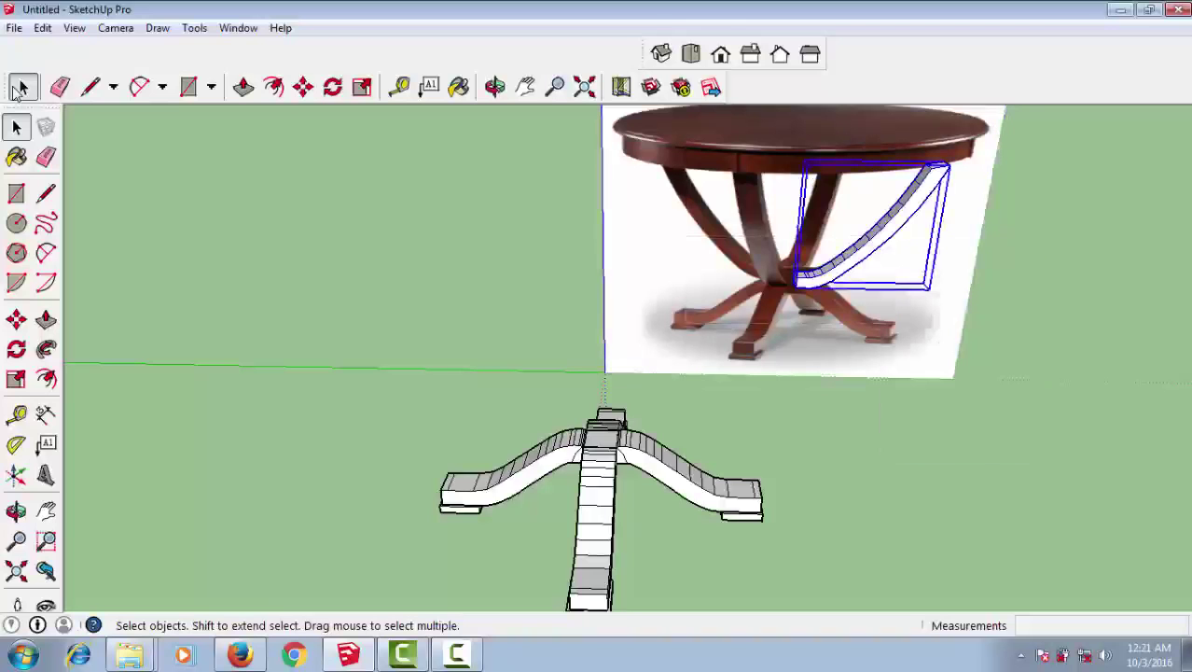
key("m")
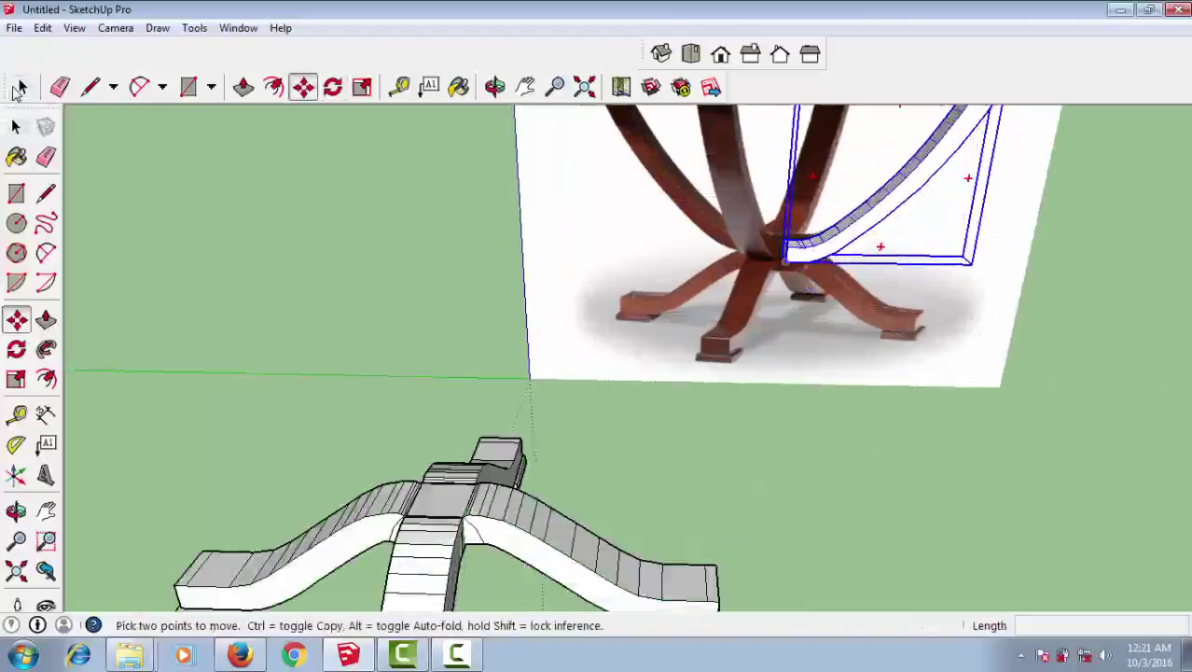
left_click(787, 261)
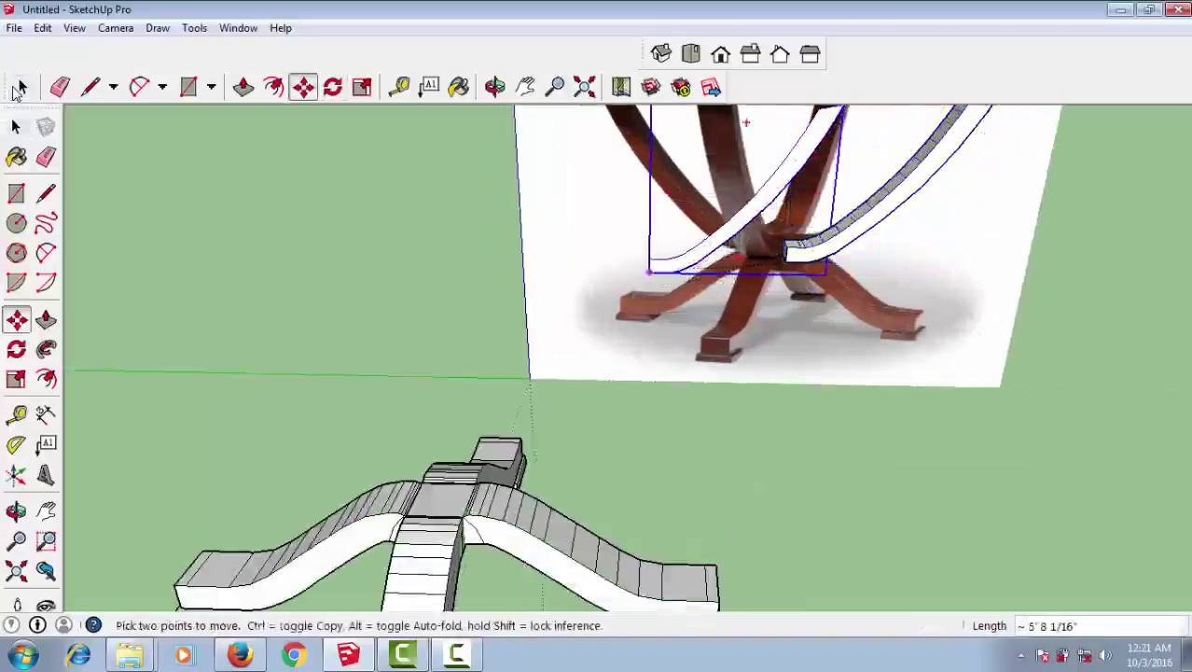
right_click(747, 236)
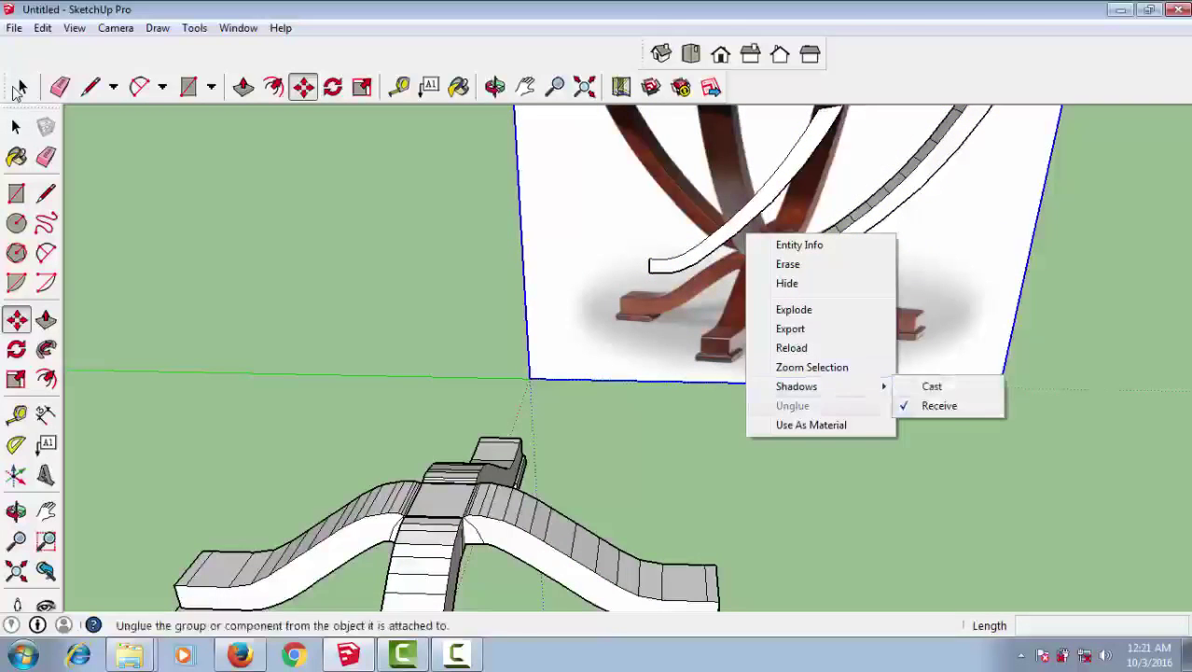
key("ctrl")
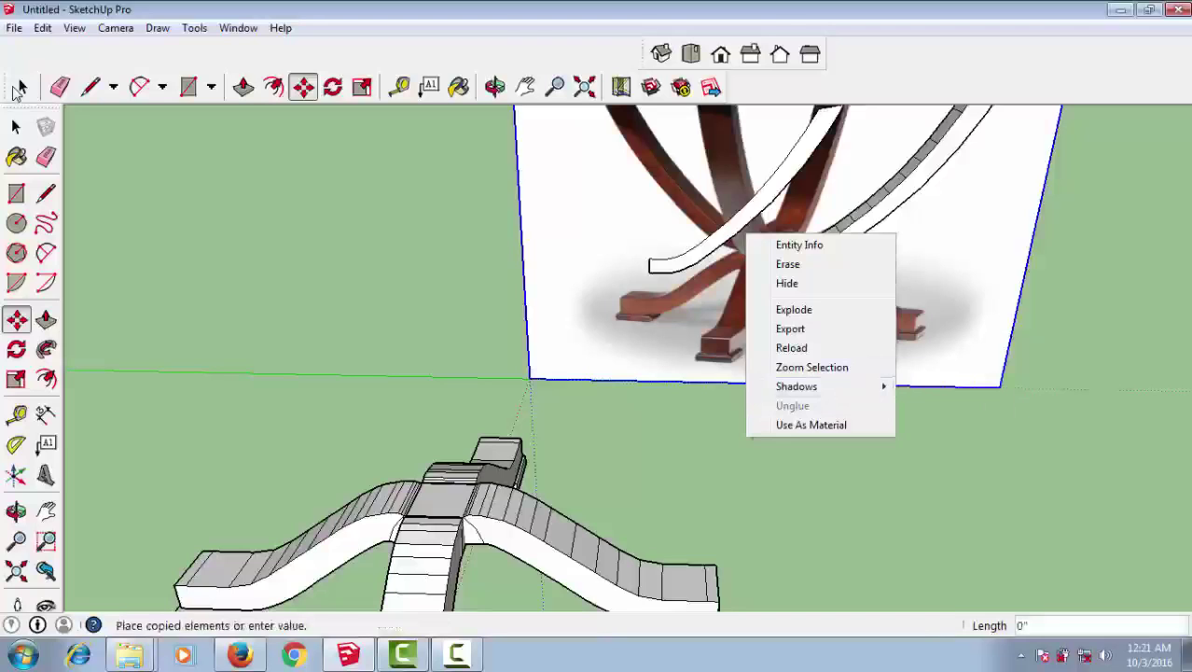
left_click(19, 88)
right_click(719, 242)
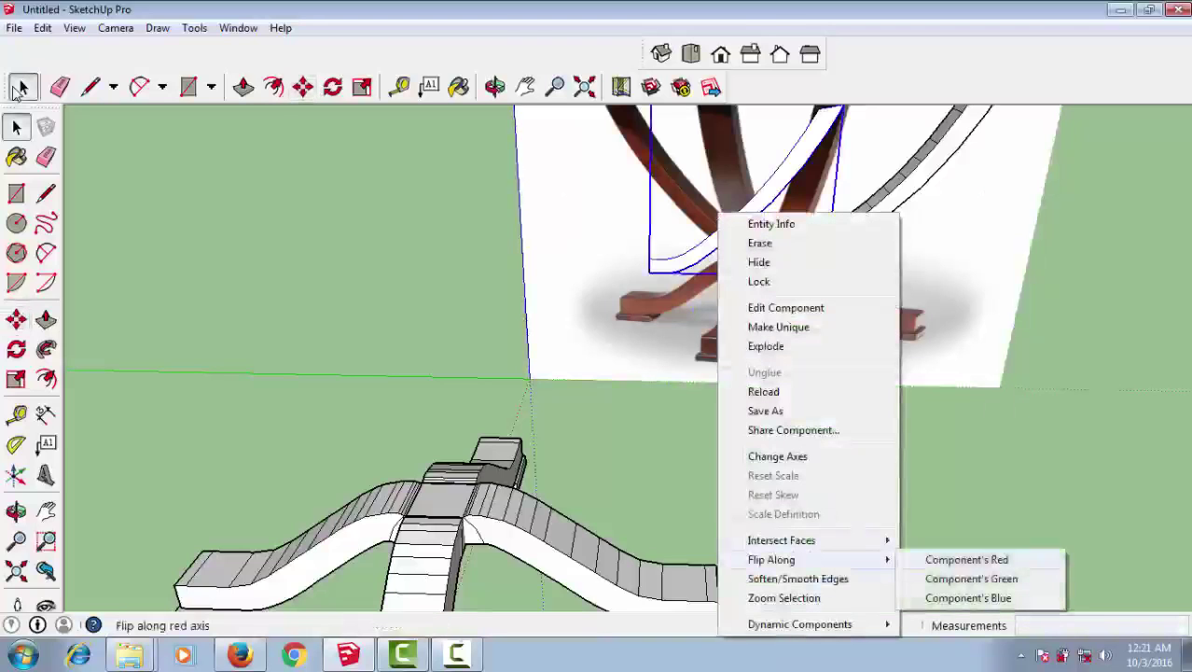
left_click(972, 578)
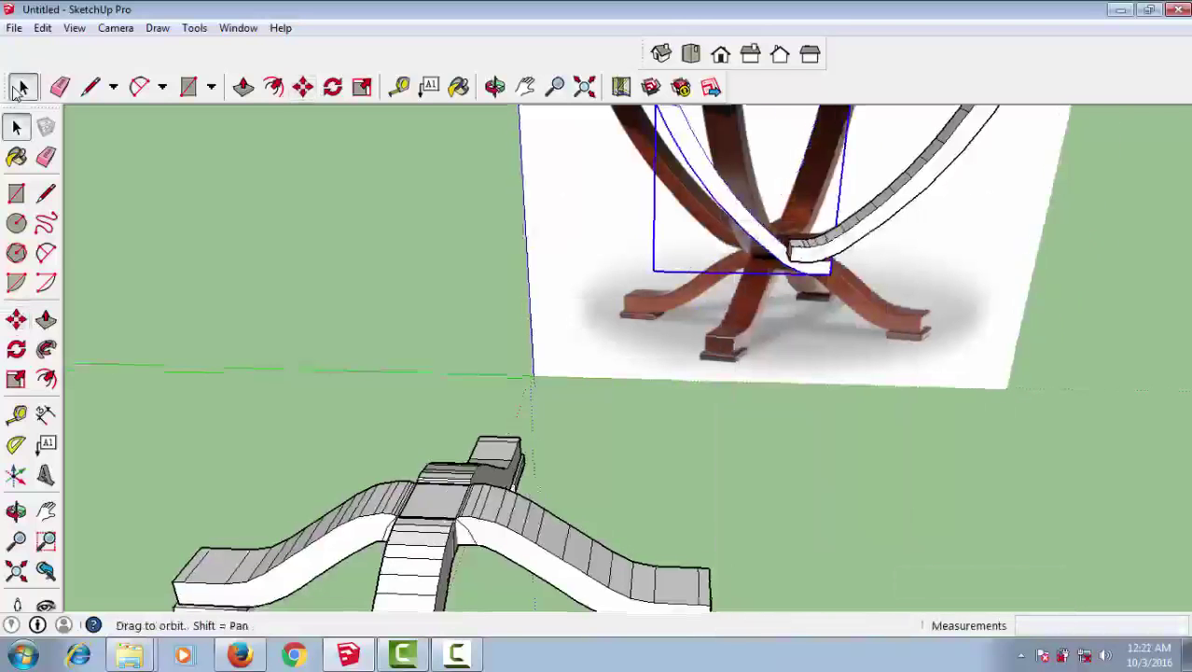
- Move the flipped arc leg to line up with the left upper leg in the photo
mouse_move(597, 373)
middle_mouse_down()
mouse_move(523, 363)
mouse_move(559, 364)
middle_mouse_up()
scroll(914, 345, "up", 2)
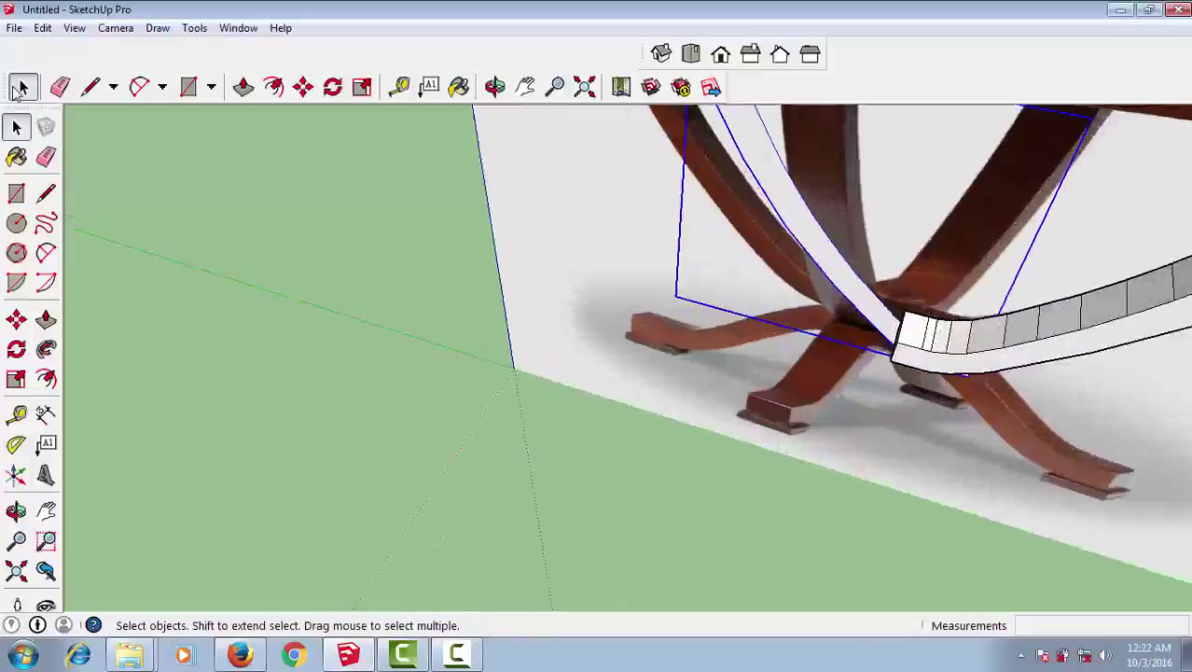
key("m")
scroll(972, 385, "up", 2)
scroll(972, 384, "up", 1)
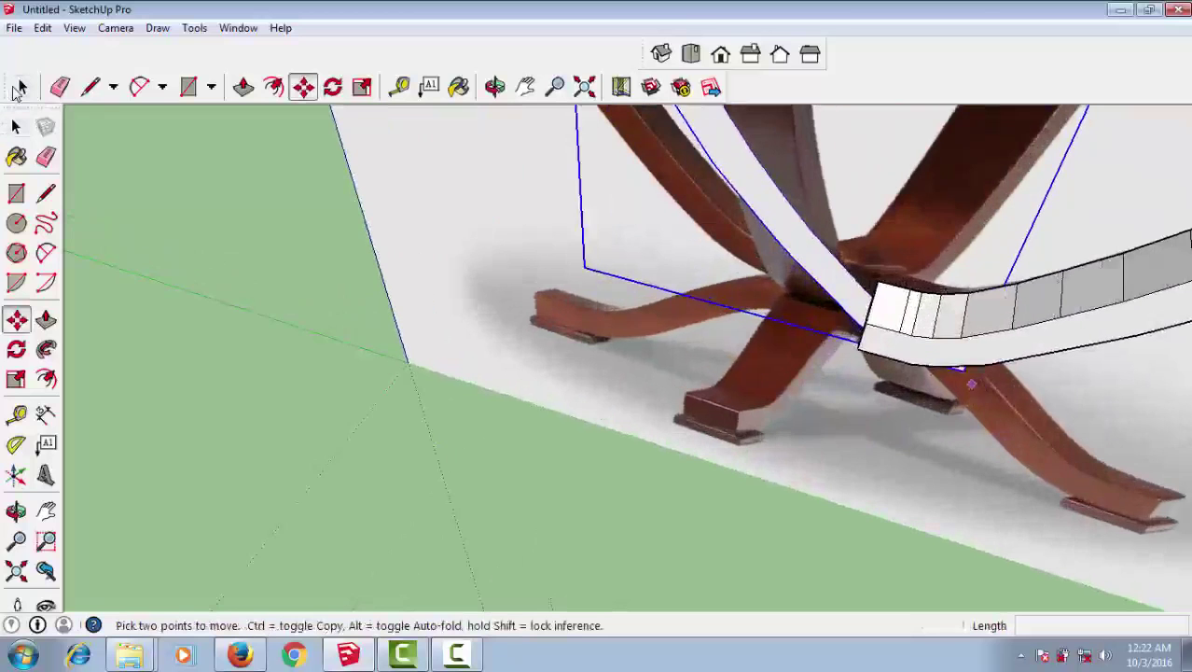
left_click(961, 370)
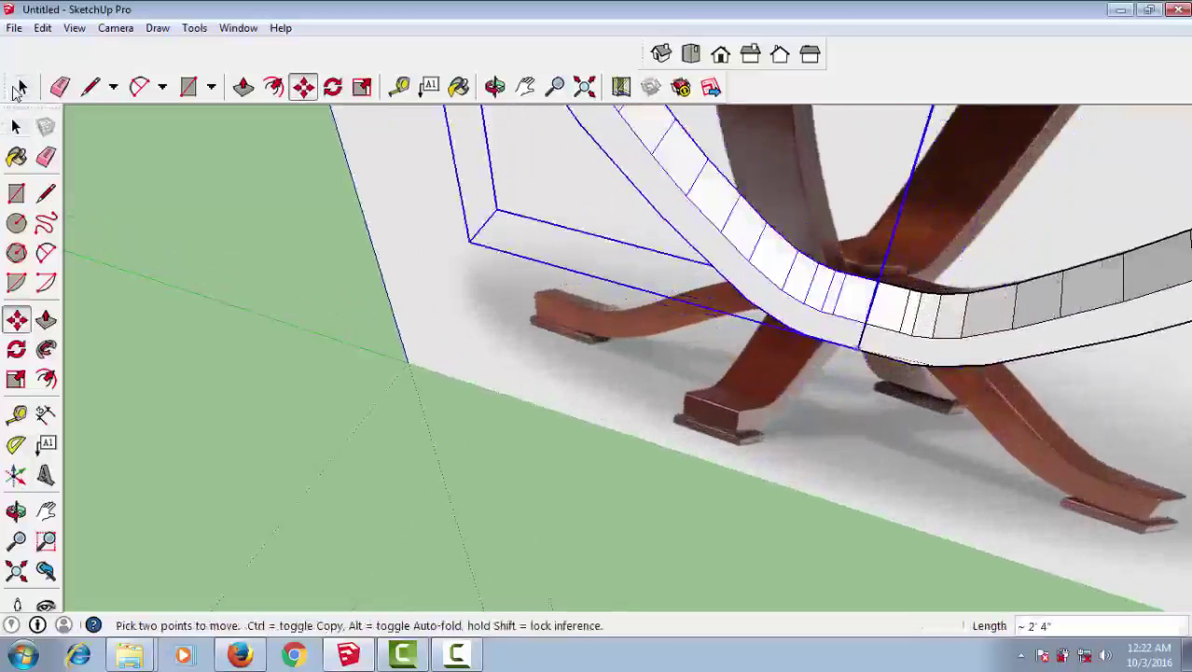
scroll(857, 348, "down", 3)
scroll(857, 348, "down", 3)
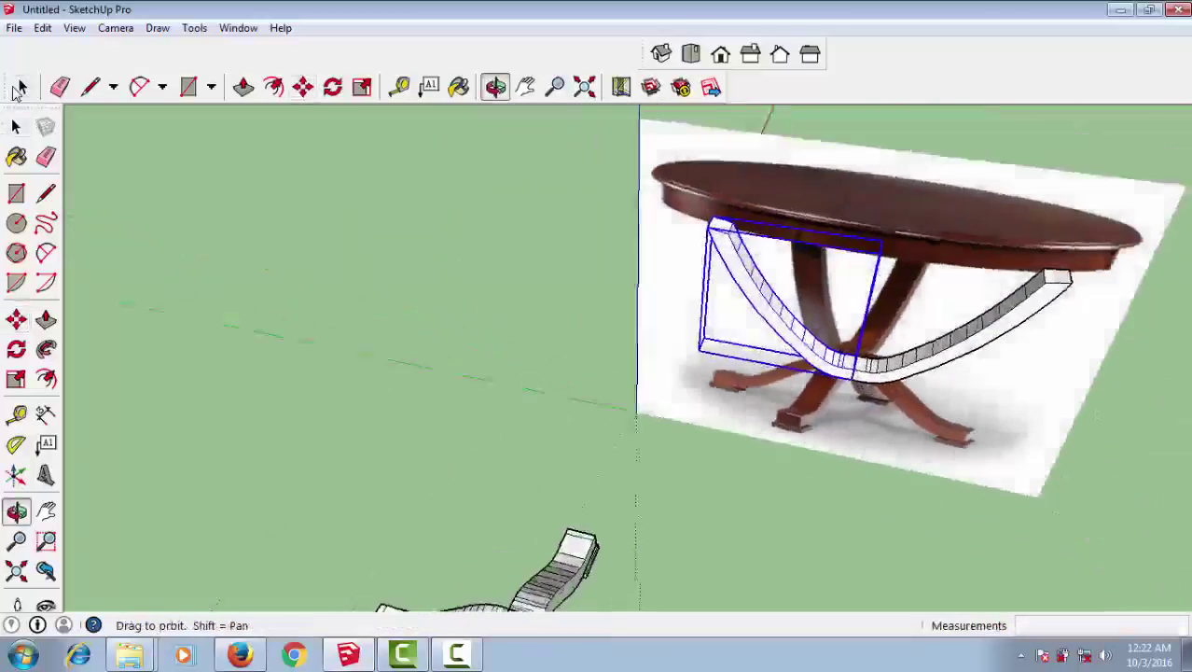
middle_click_drag(856, 348, 821, 336)
- Make the two selected arcs into one new U-shaped component
left_click(19, 87)
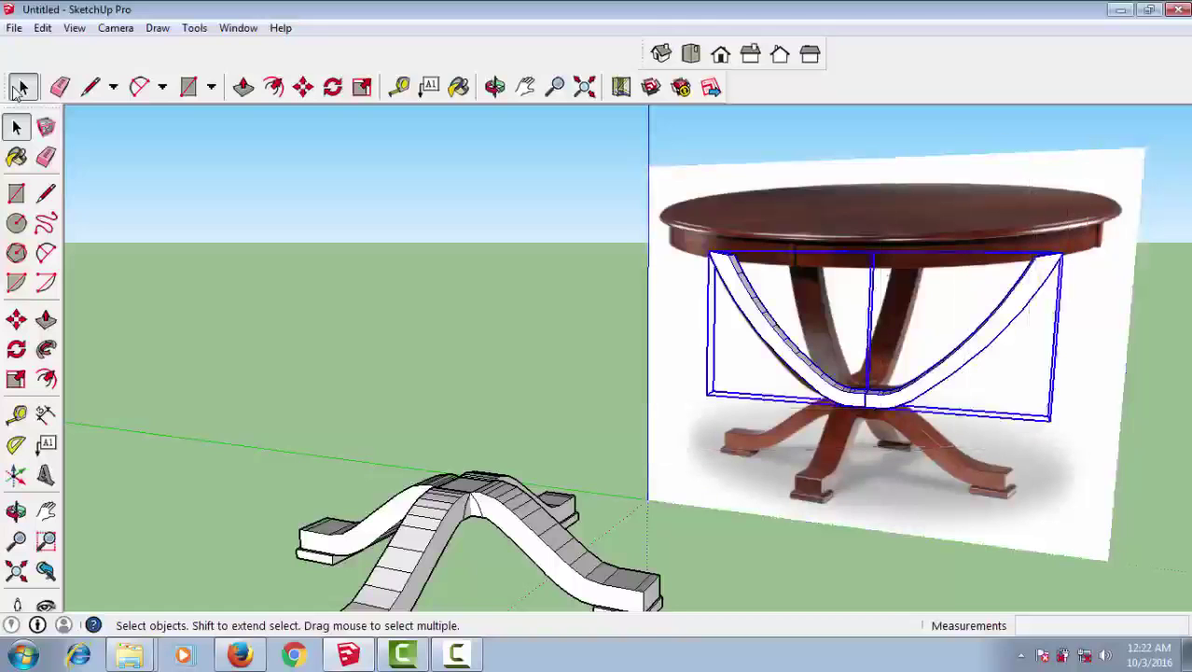
right_click(940, 369)
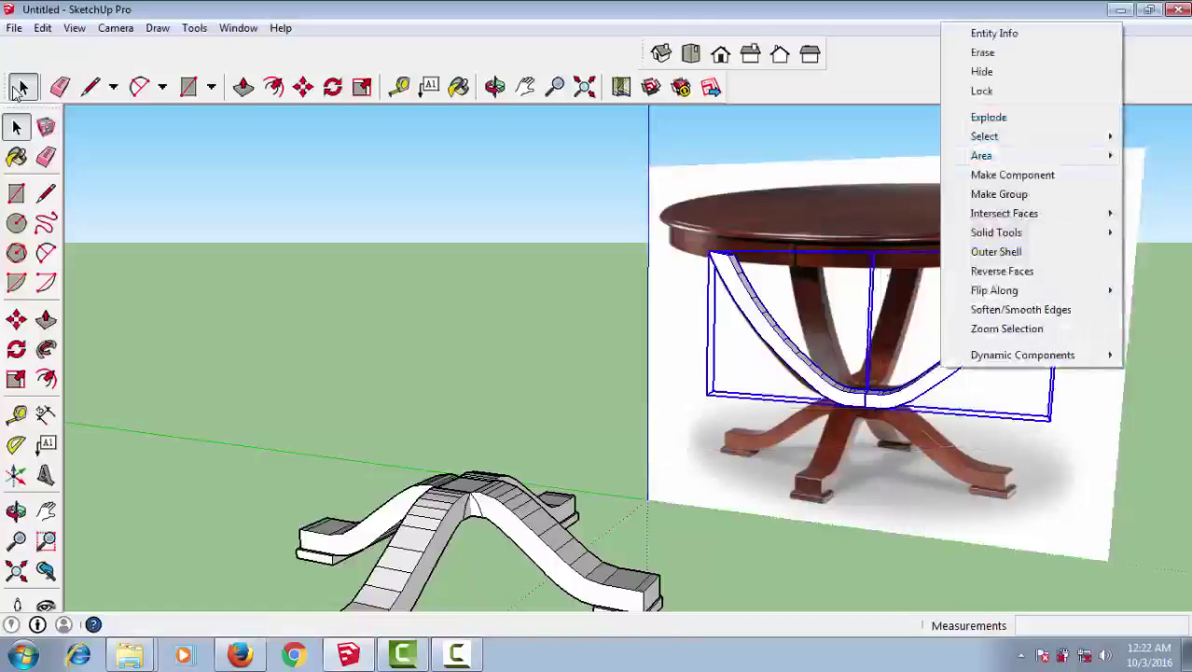
left_click(1012, 175)
type("m")
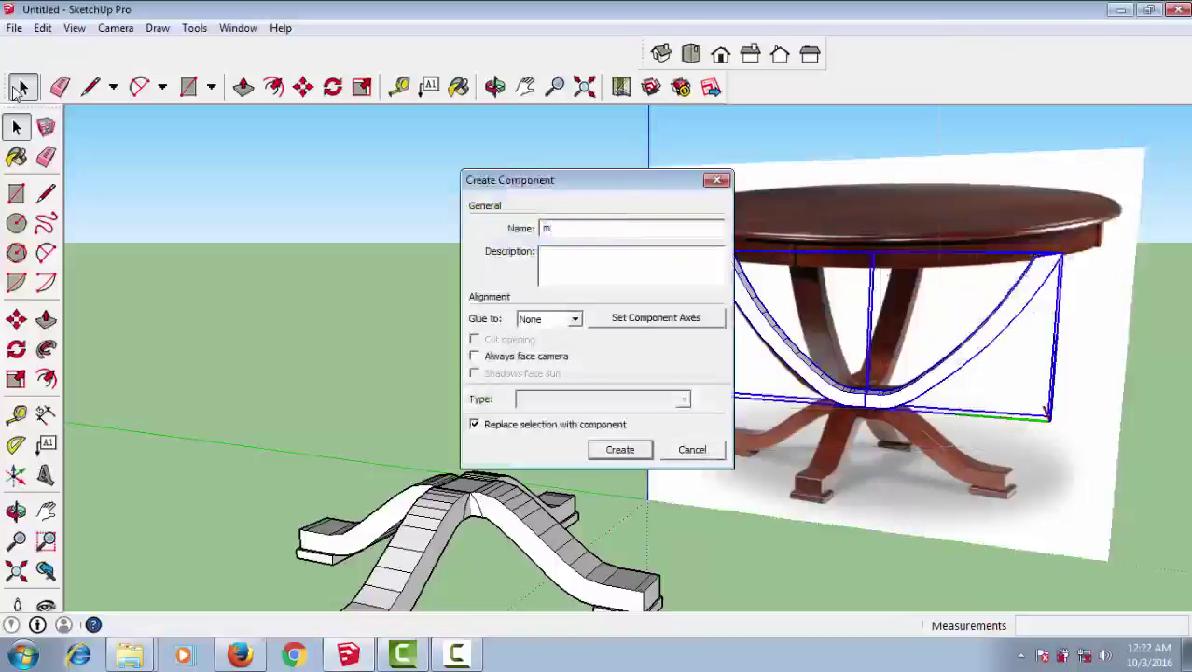
key("Return")
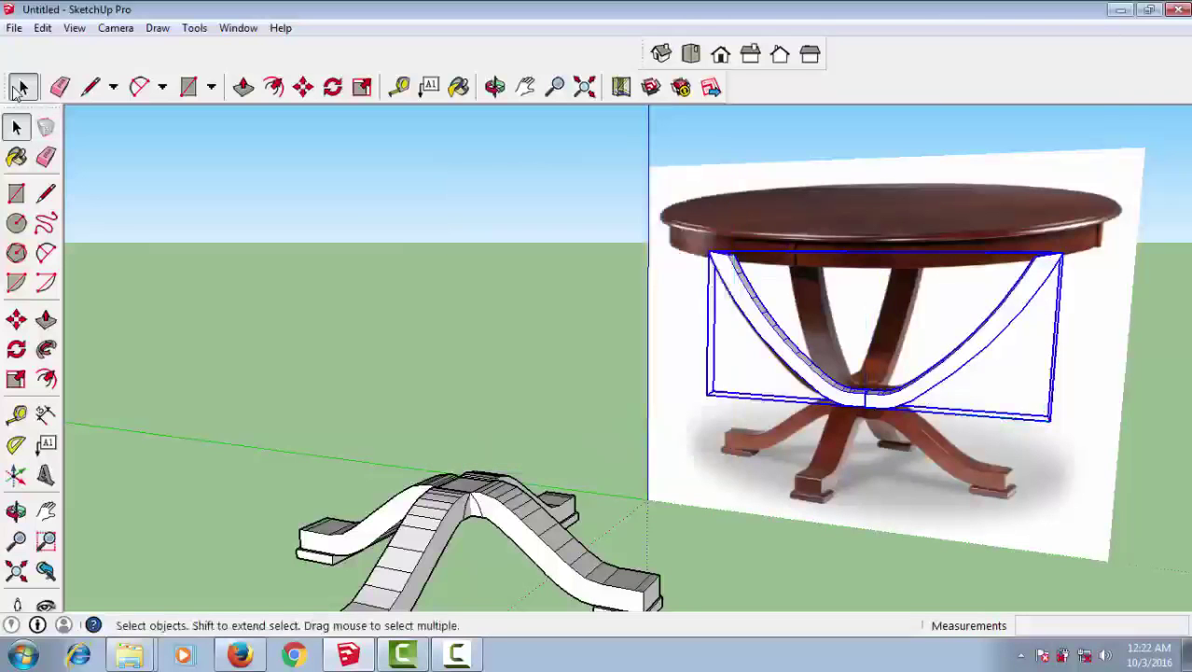
- Move the U-shaped component off the photo onto the crossed base's centre hub
key("m")
left_click(866, 399)
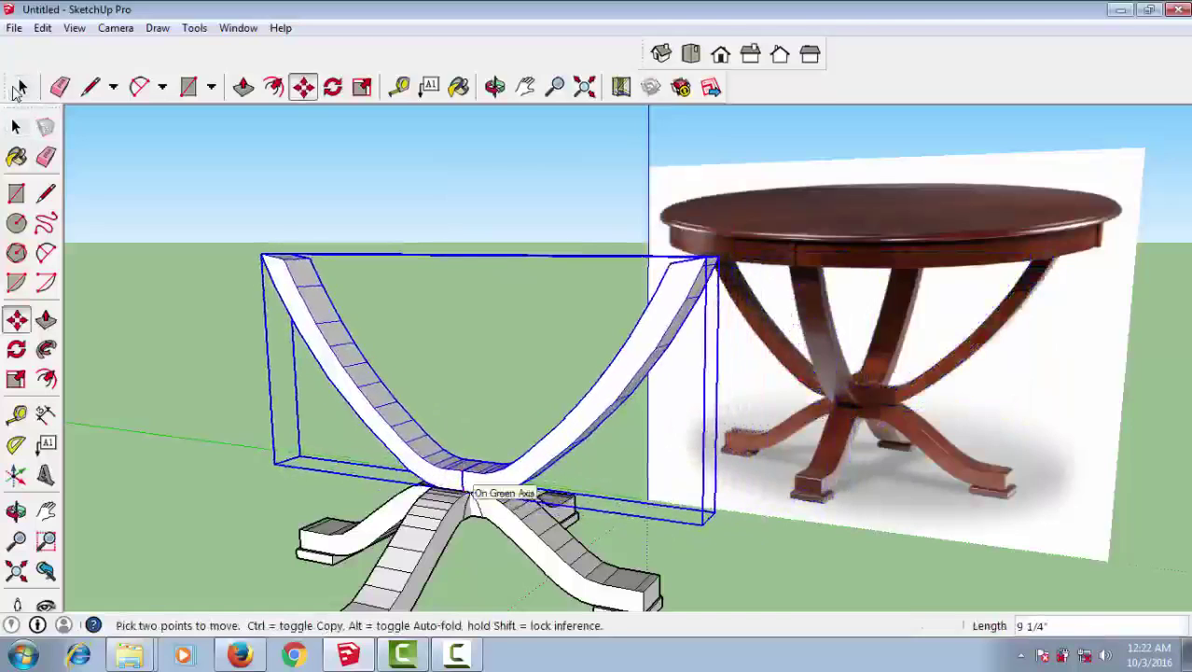
scroll(518, 499, "up", 3)
mouse_move(518, 499)
middle_mouse_down()
mouse_move(560, 503)
mouse_move(537, 504)
middle_mouse_up()
scroll(536, 504, "up", 2)
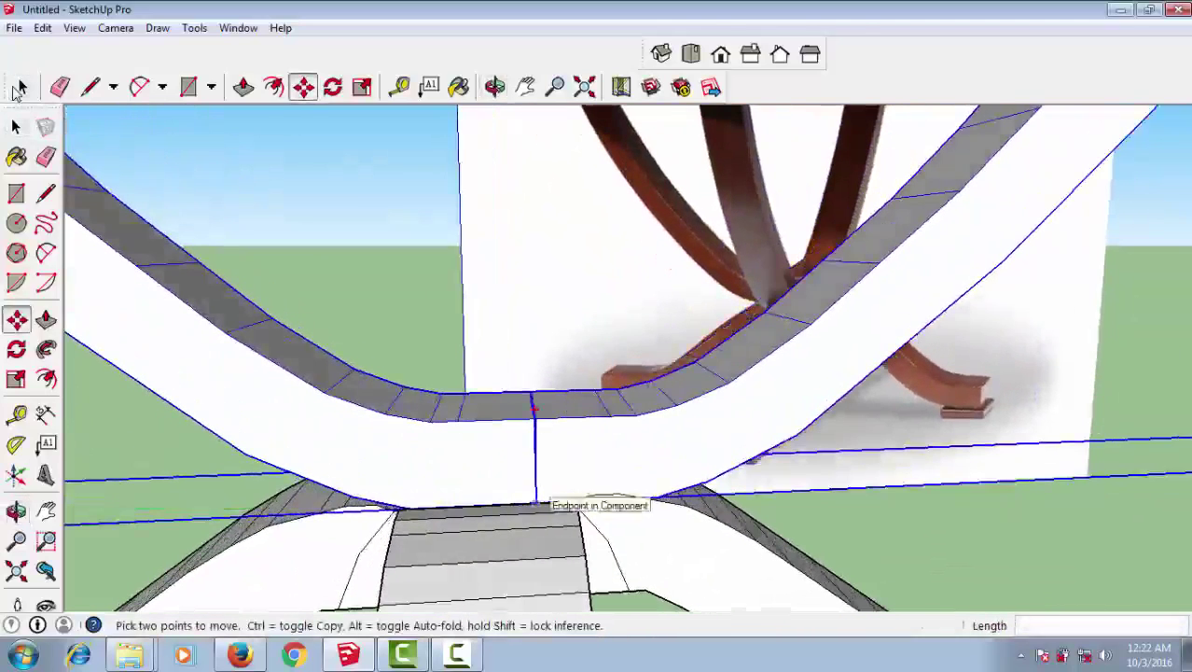
left_click(534, 505)
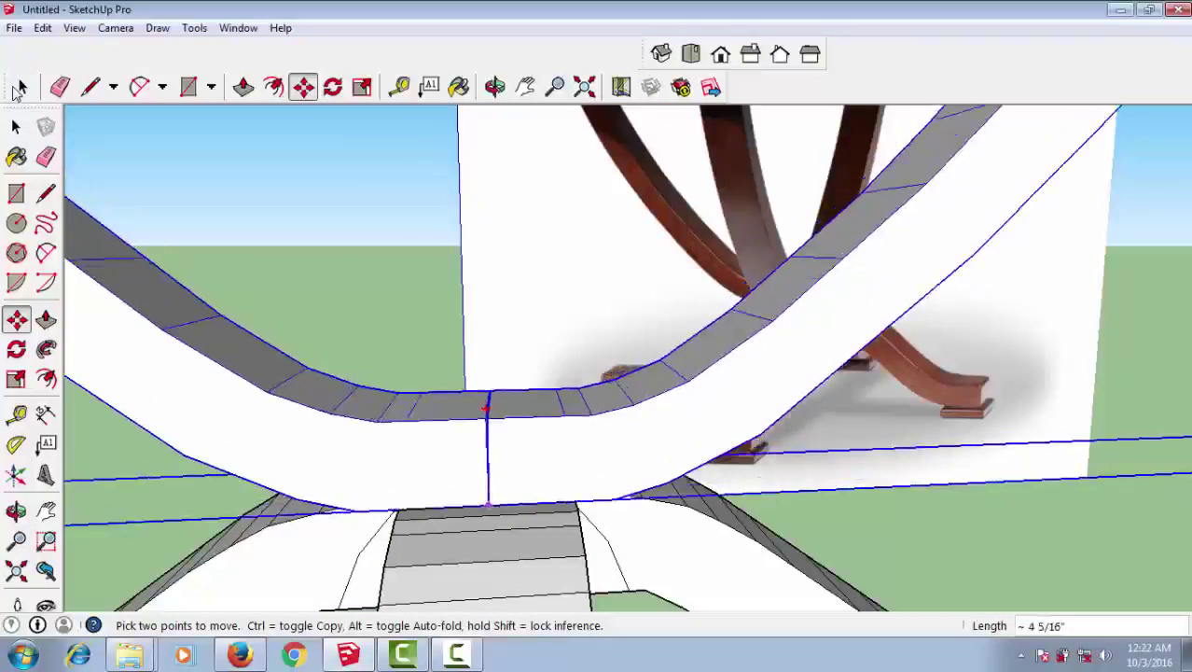
scroll(487, 508, "down", 2)
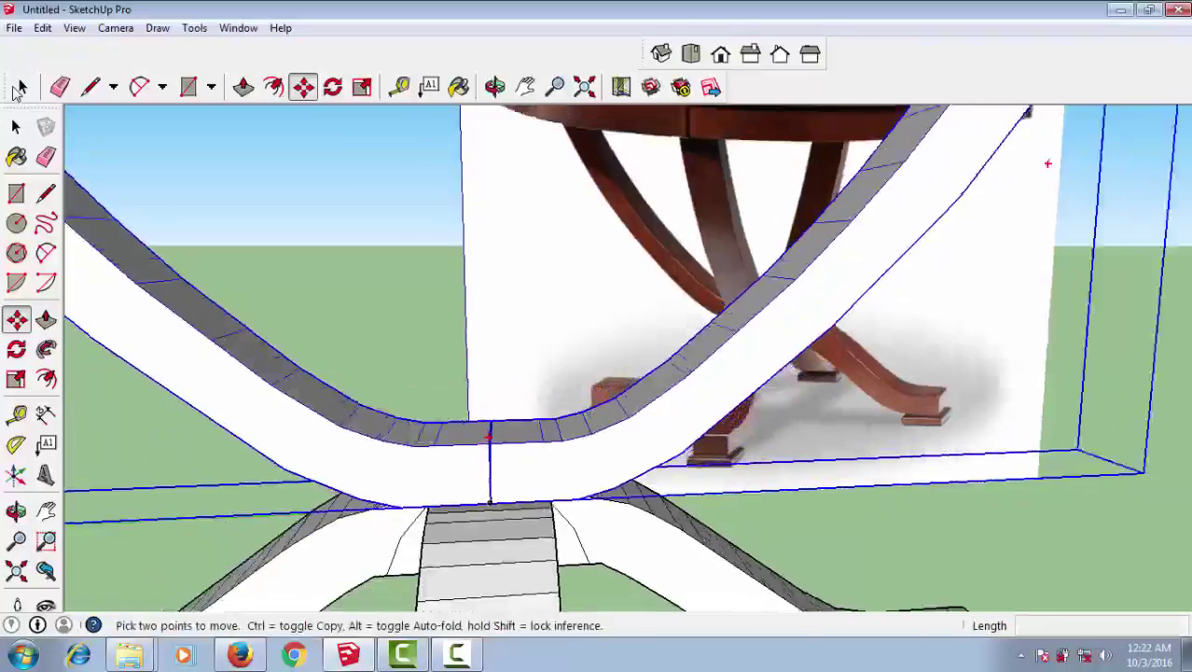
scroll(489, 494, "down", 2)
scroll(494, 481, "down", 1)
middle_click_drag(494, 480, 485, 485)
scroll(485, 485, "up", 1)
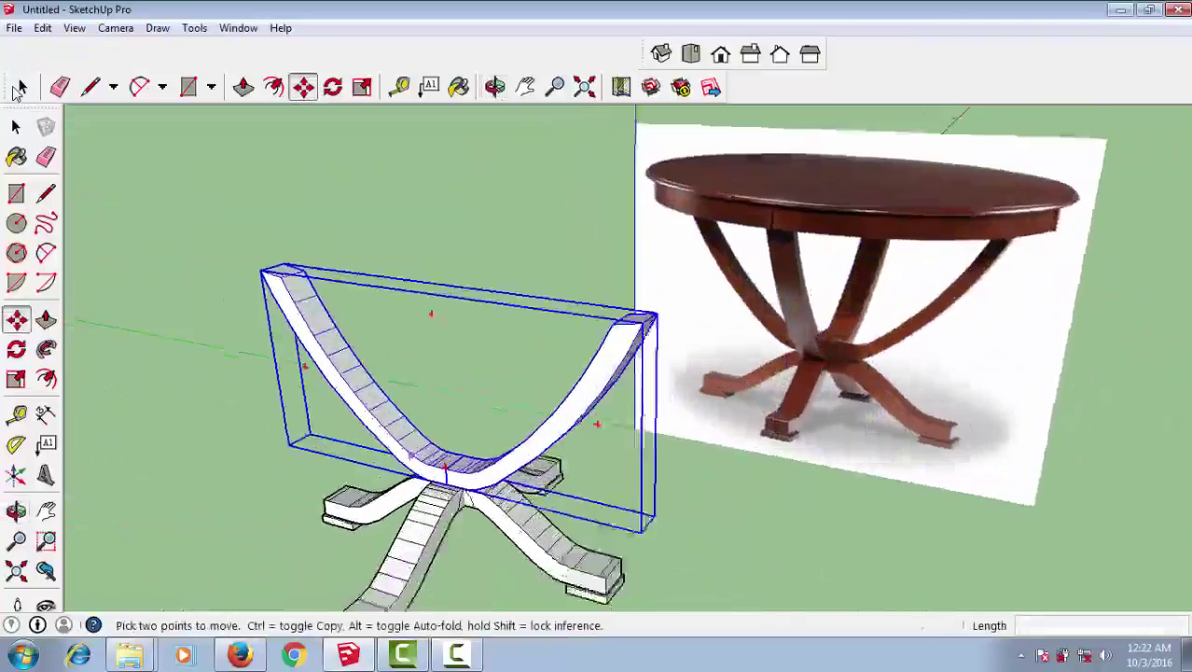
scroll(483, 490, "up", 2)
scroll(482, 493, "up", 1)
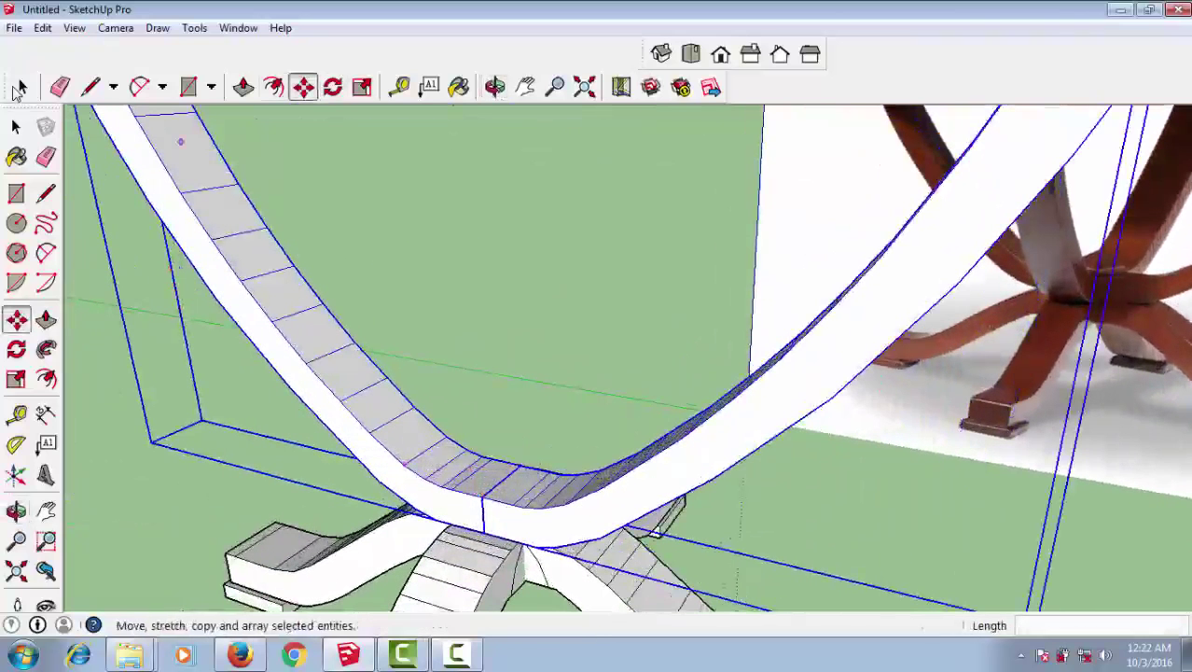
- Rotate-copy the U-shaped arc pair 90° about its bottom point to form four arms
left_click(16, 349)
scroll(481, 485, "up", 2)
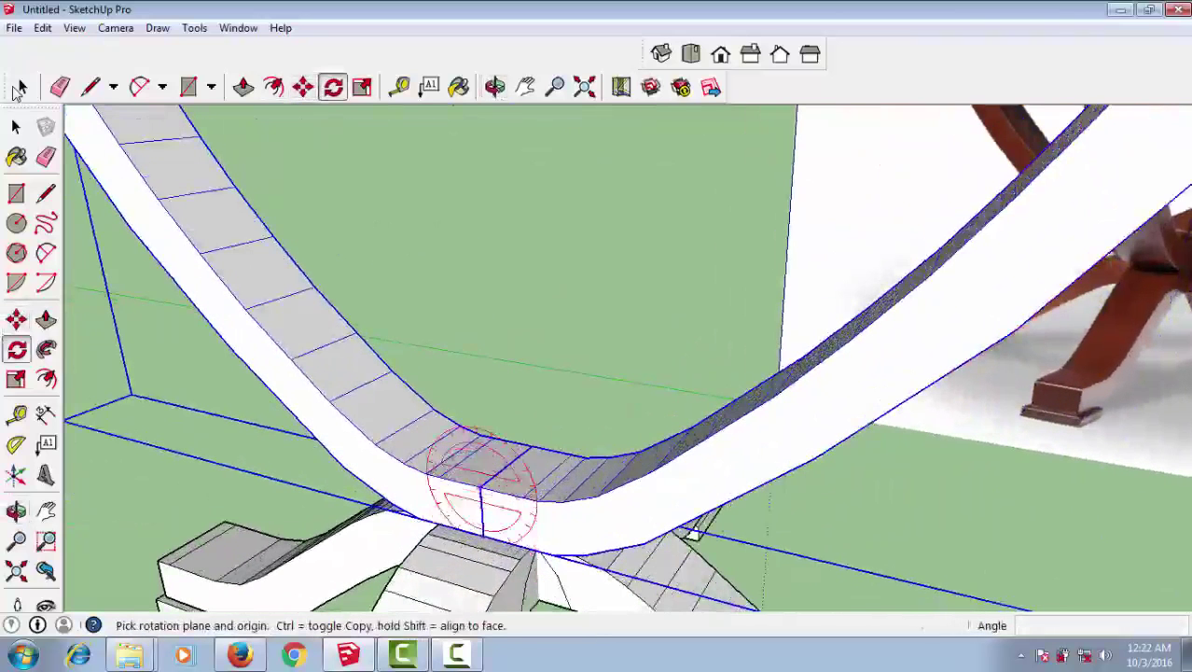
left_click(532, 450)
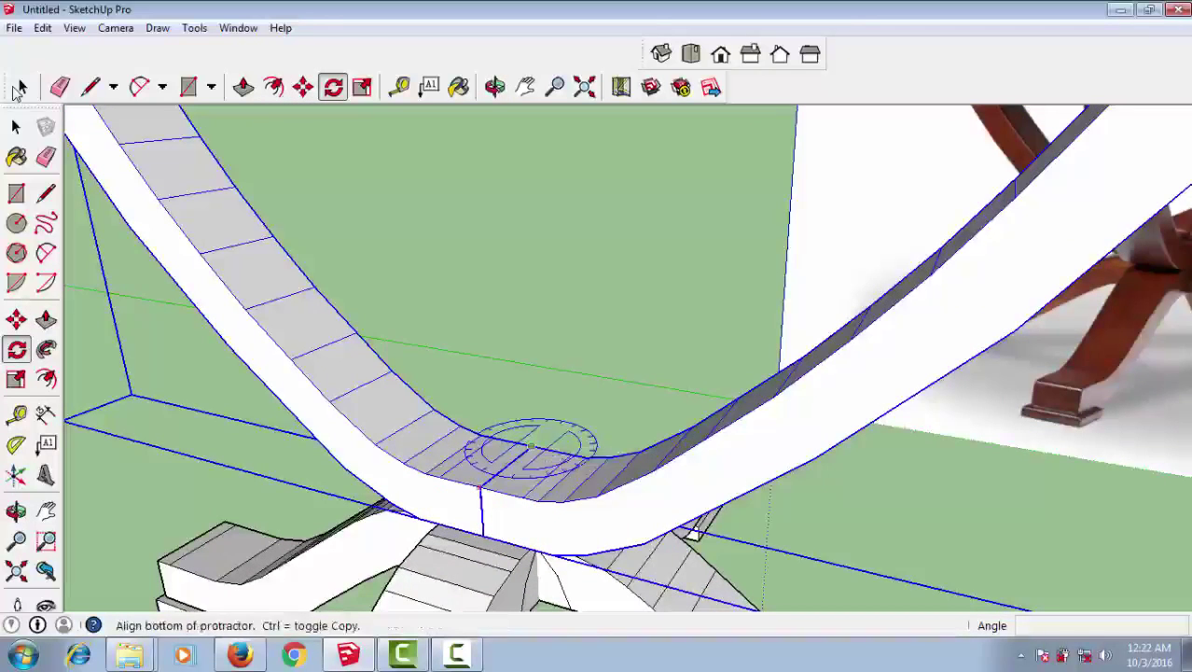
left_click(479, 486)
type("9")
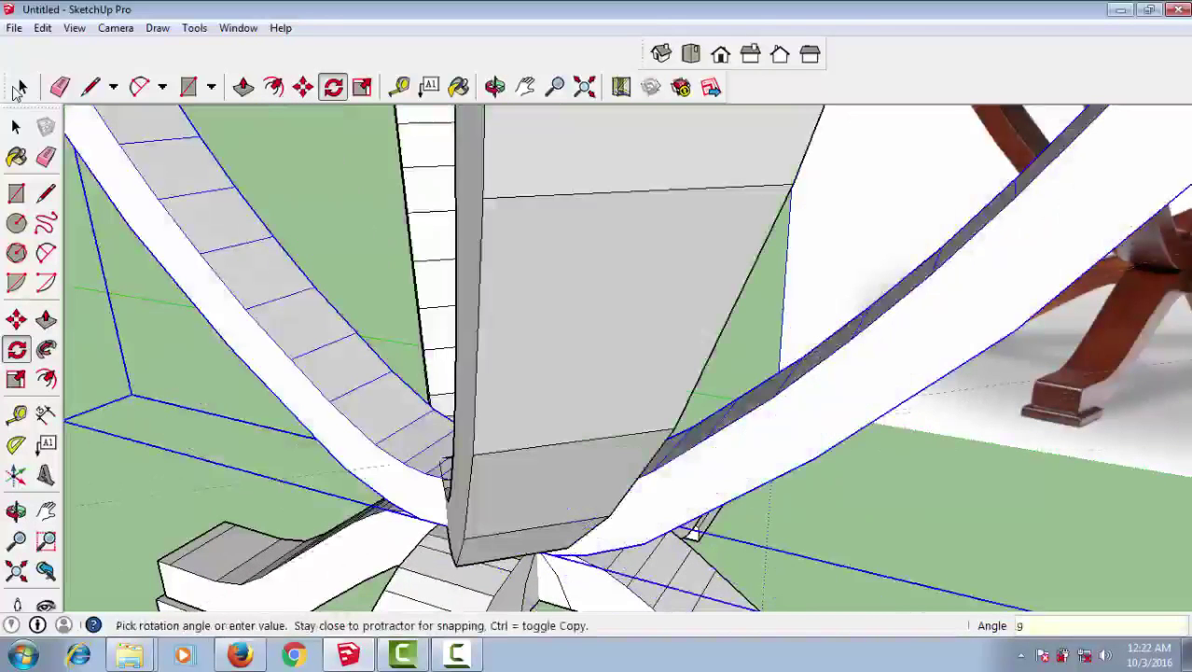
type("0")
key("Return")
left_click(19, 87)
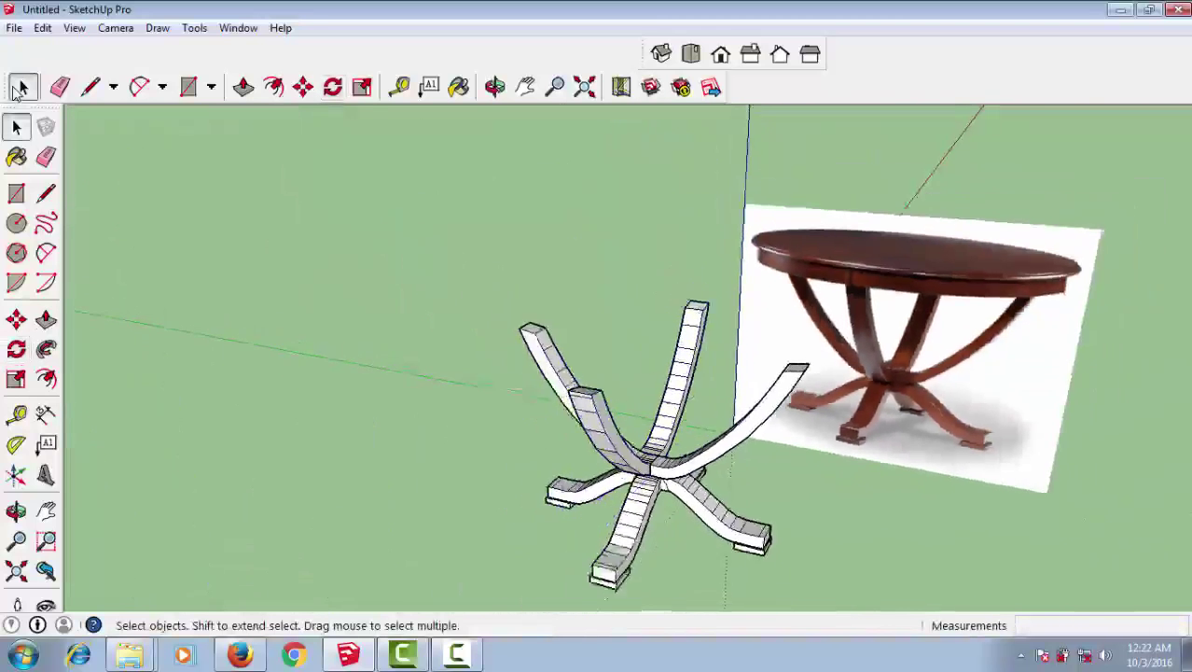
- Orbit around the base and select the second U-shaped arc pair
middle_click_drag(19, 87, 19, 87)
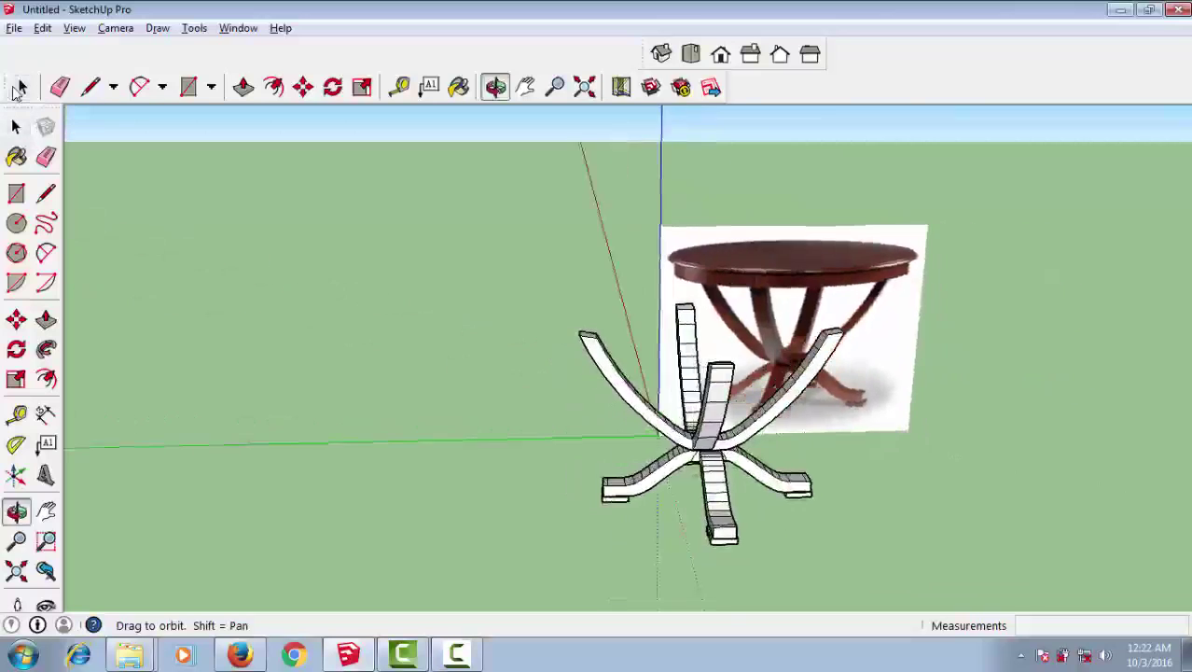
scroll(20, 87, "up", 3)
scroll(19, 86, "up", 3)
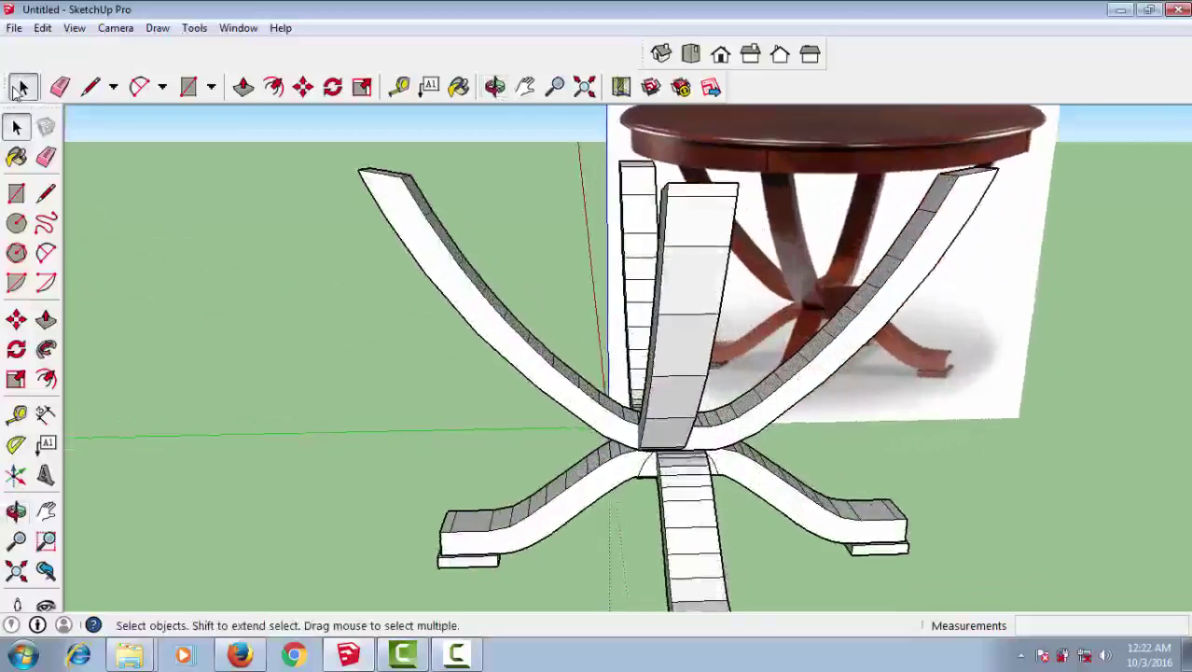
left_click(401, 215)
middle_click_drag(20, 87, 20, 87)
scroll(19, 87, "up", 1)
scroll(20, 87, "up", 3)
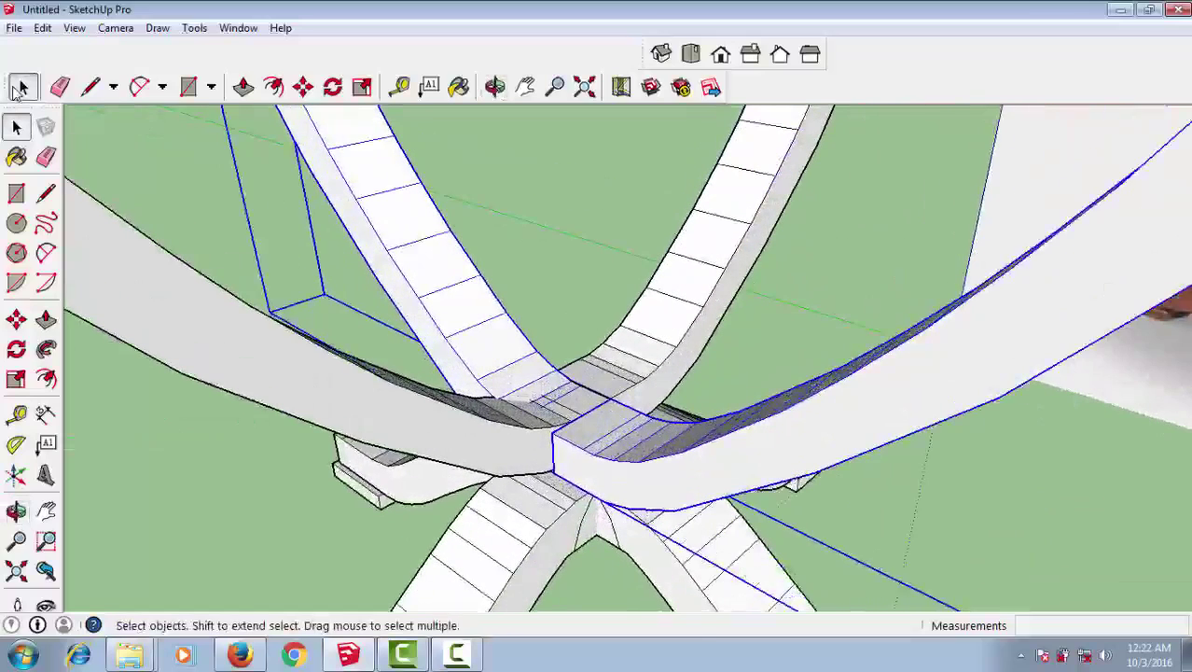
left_click(933, 523)
left_click(279, 317)
- Begin moving the second arc pair toward the first pair's centre
key("m")
scroll(20, 87, "up", 2)
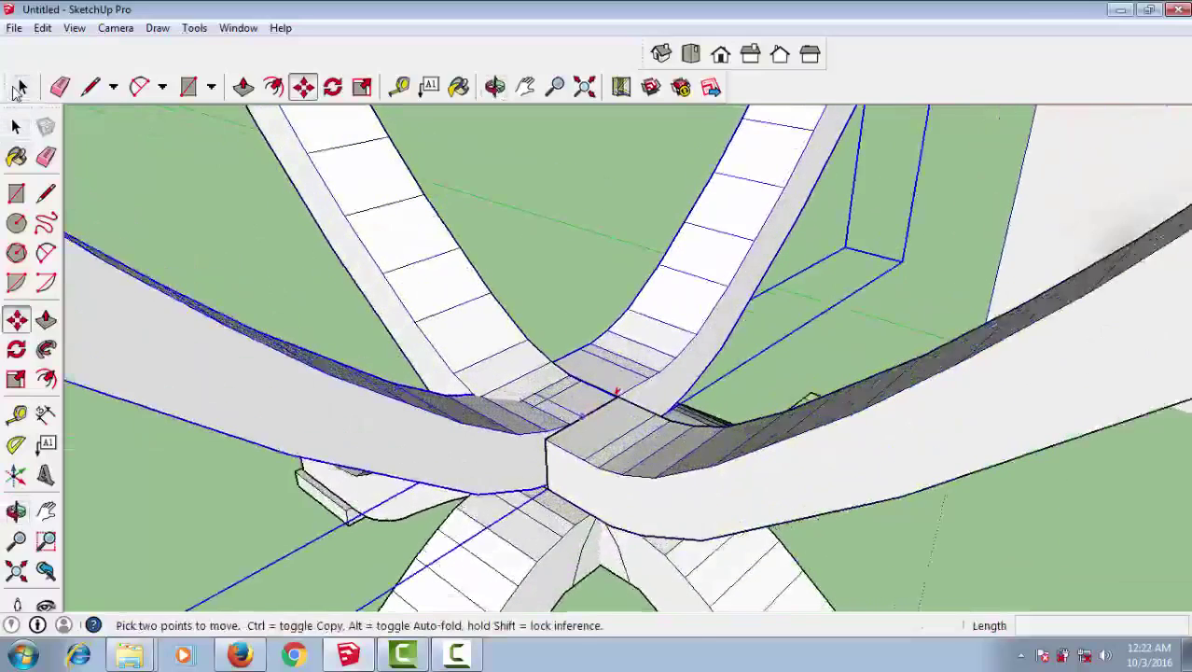
scroll(19, 86, "up", 2)
left_click(641, 381)
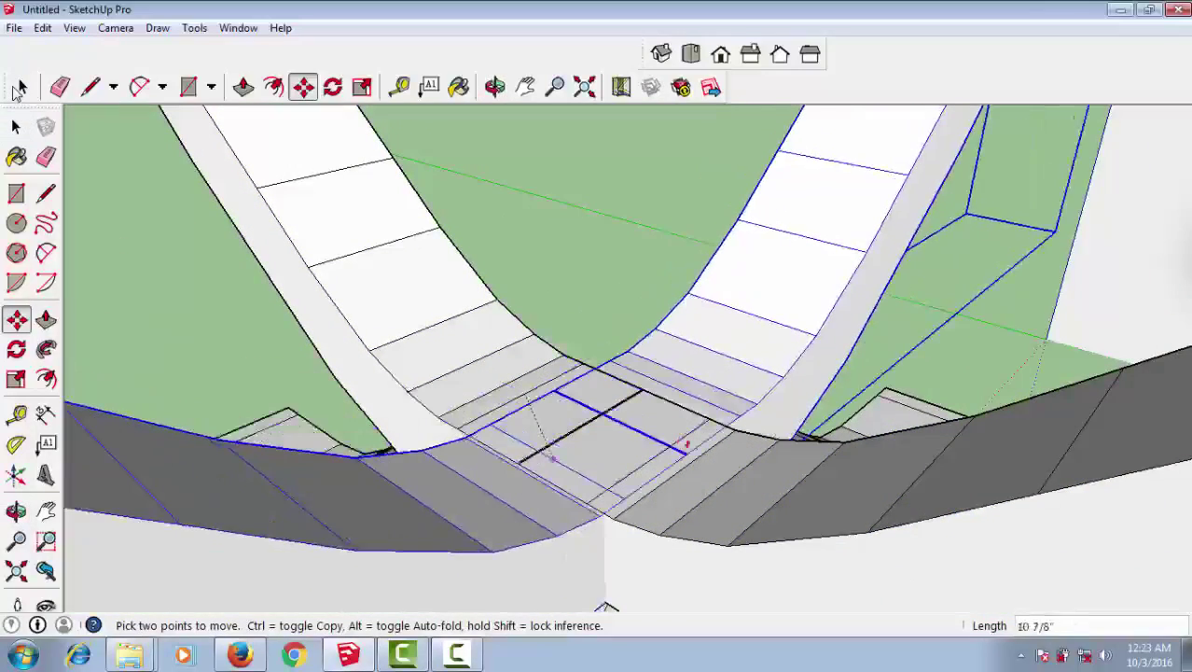
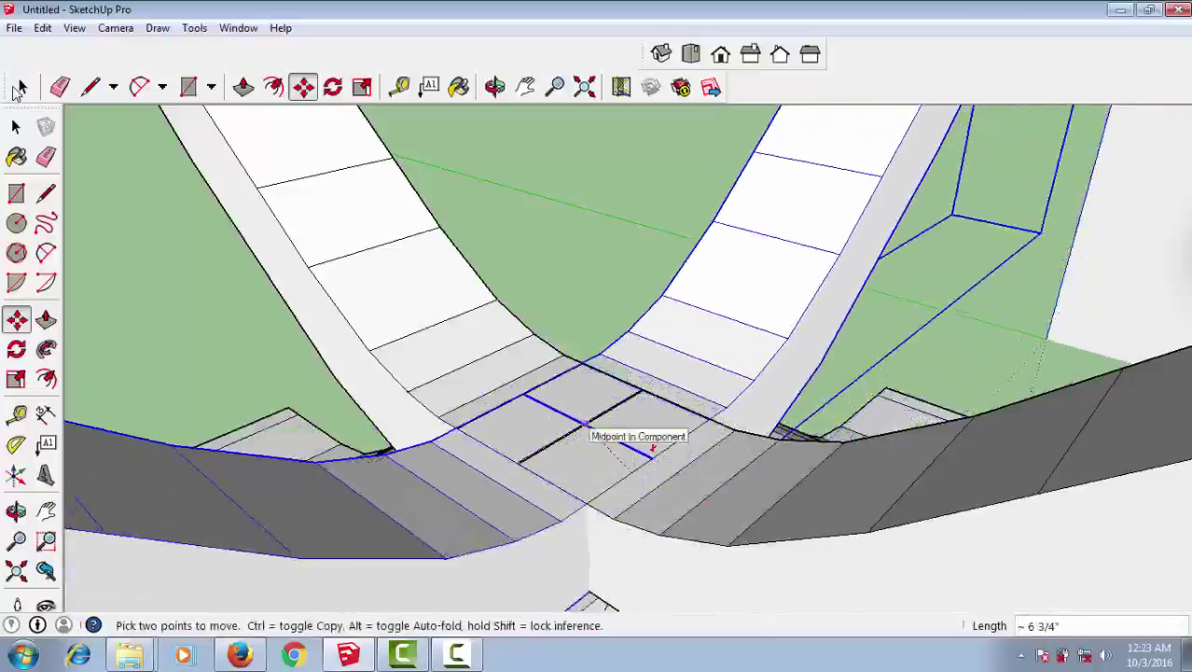
- Select all four crossed curved leg pieces and combine them into one new component
left_click(19, 87)
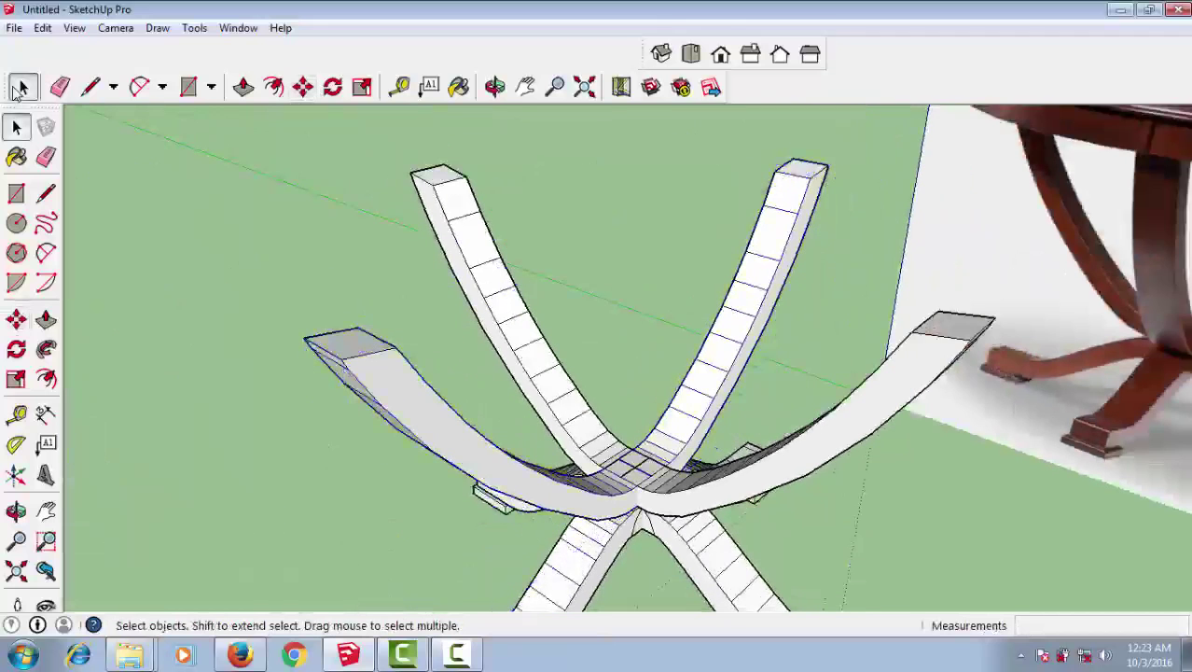
key("ctrl+a")
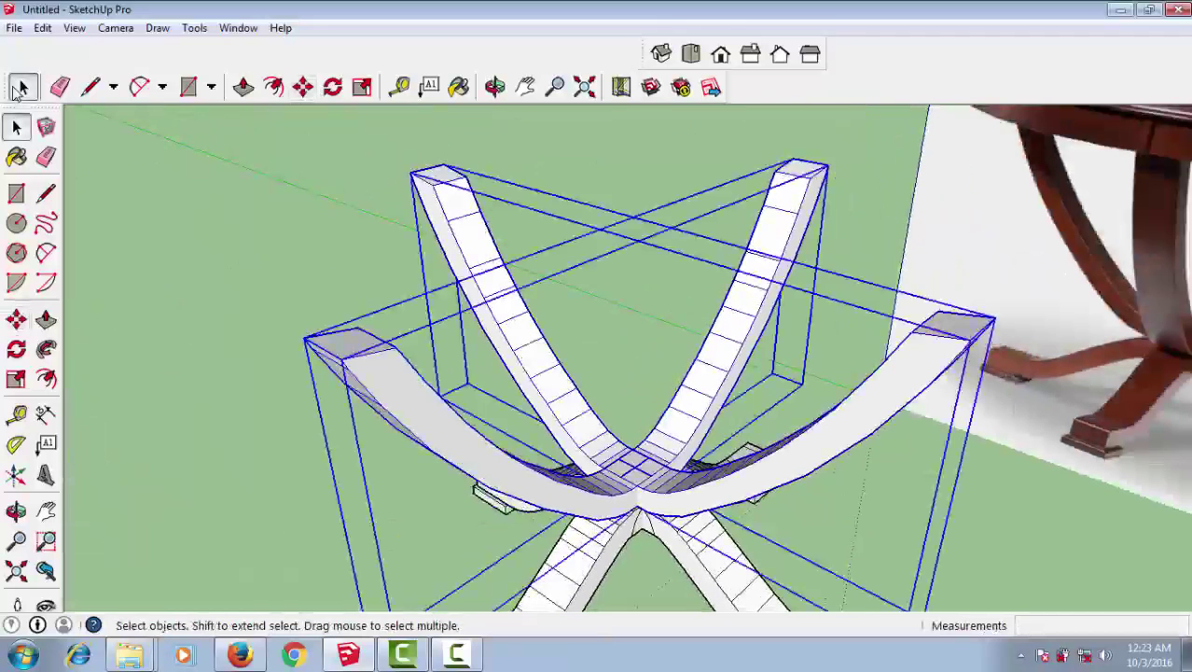
right_click(746, 337)
left_click(818, 490)
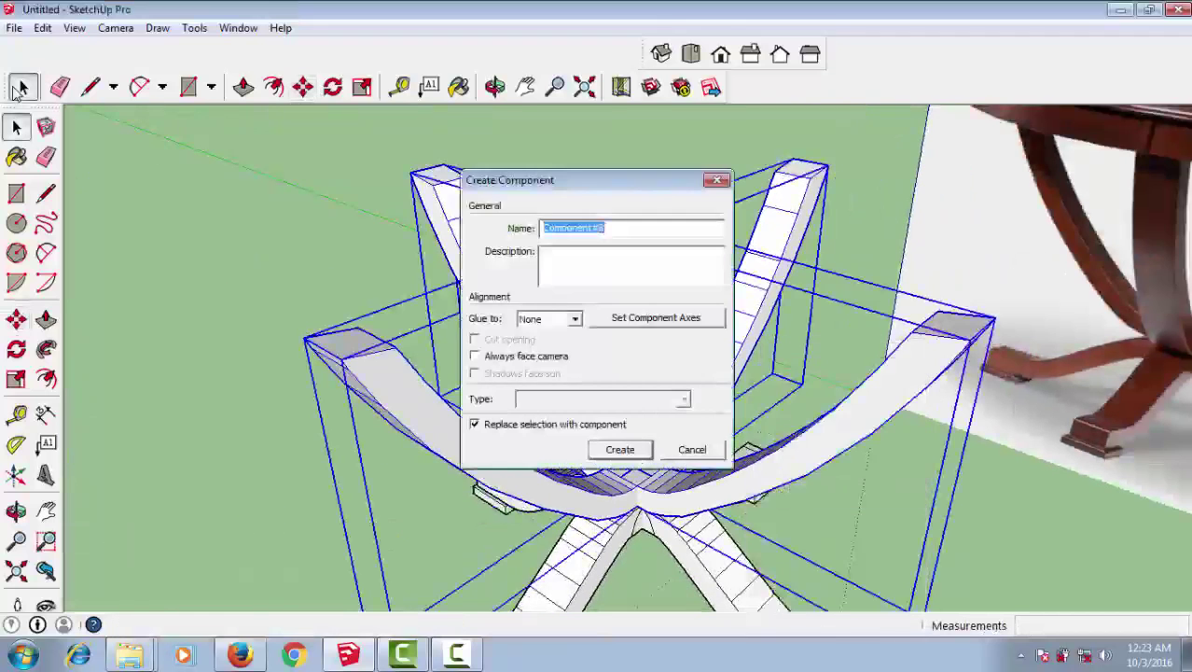
key("Return")
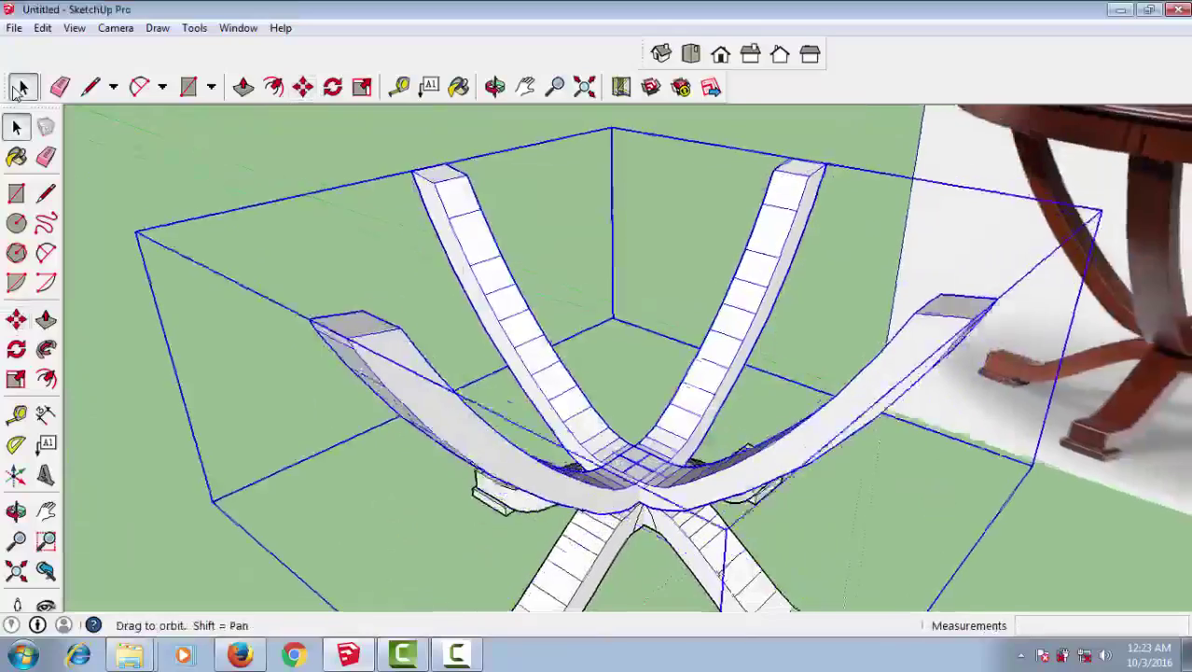
- Switch to Top view and delete the reference photo of the table
middle_click_drag(597, 354, 597, 280)
scroll(616, 391, "up", 3)
scroll(616, 392, "down", 3)
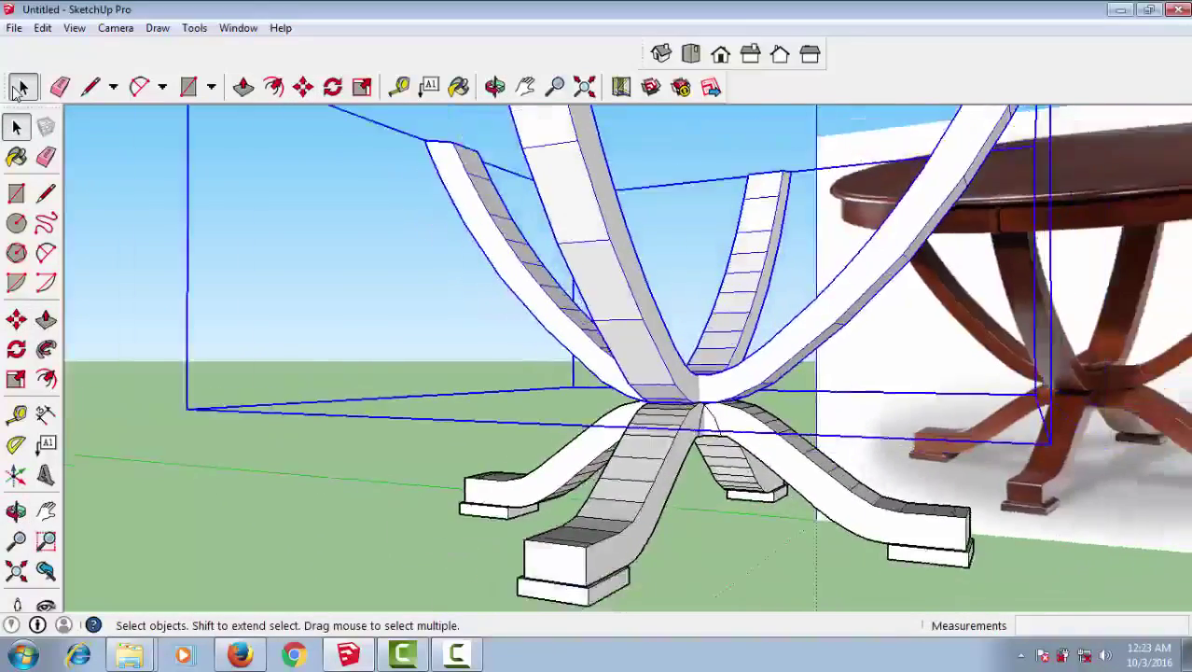
scroll(615, 392, "down", 3)
scroll(709, 410, "down", 2)
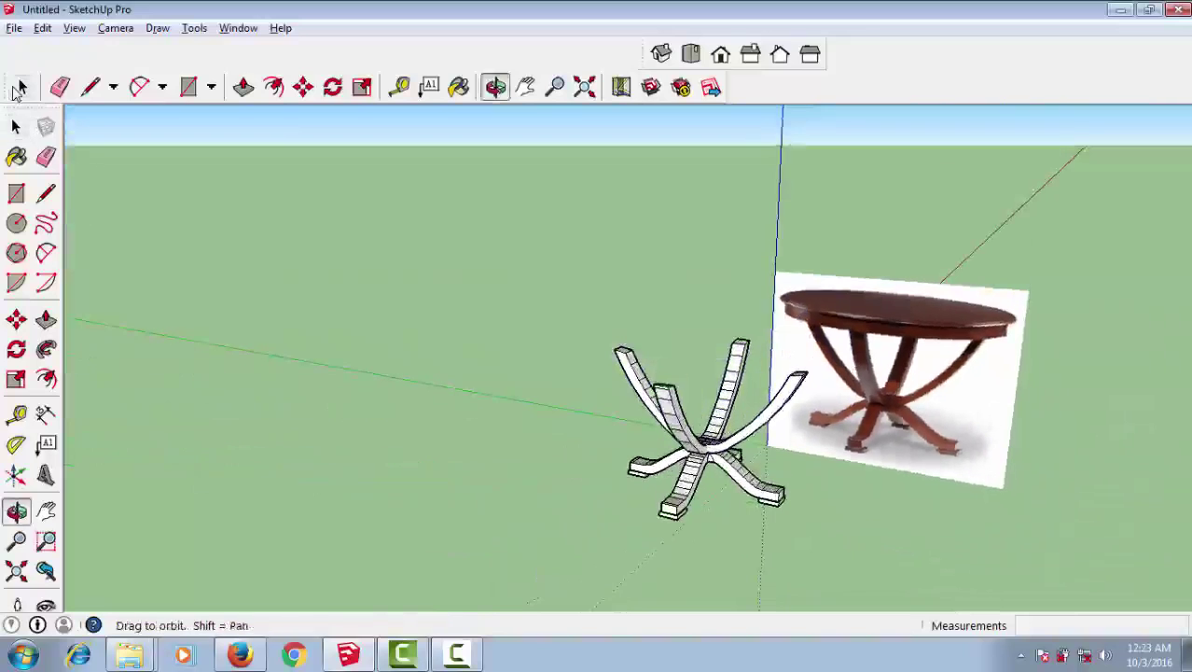
middle_click_drag(615, 373, 625, 429)
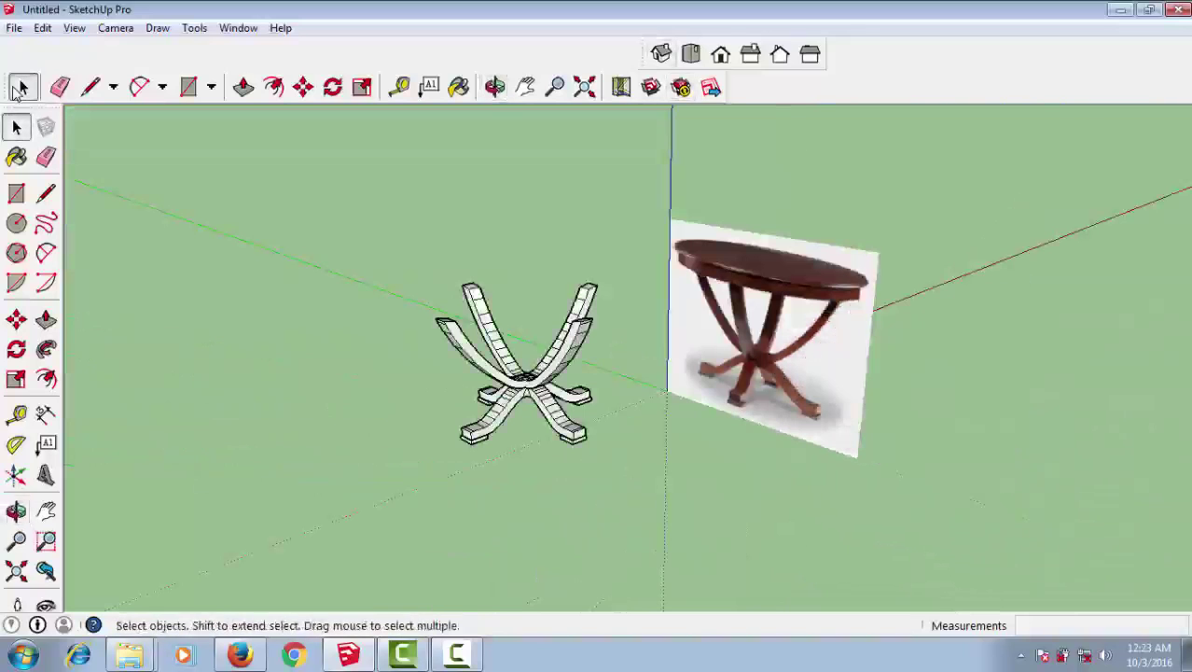
left_click(690, 53)
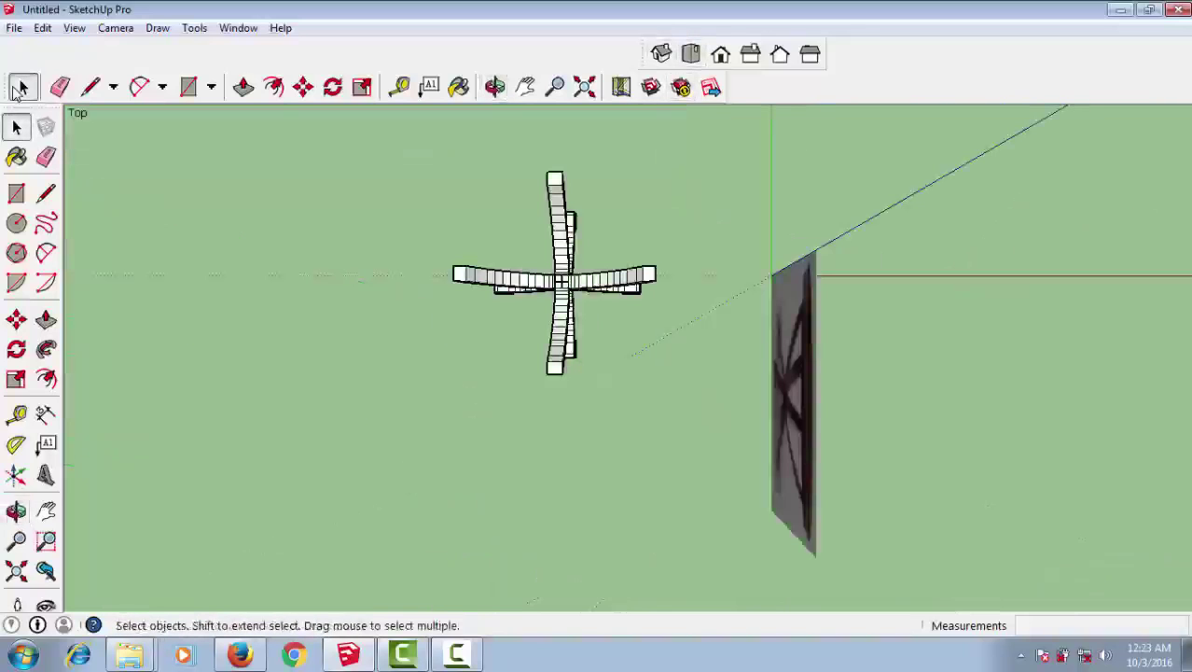
middle_click_drag(597, 373, 625, 354)
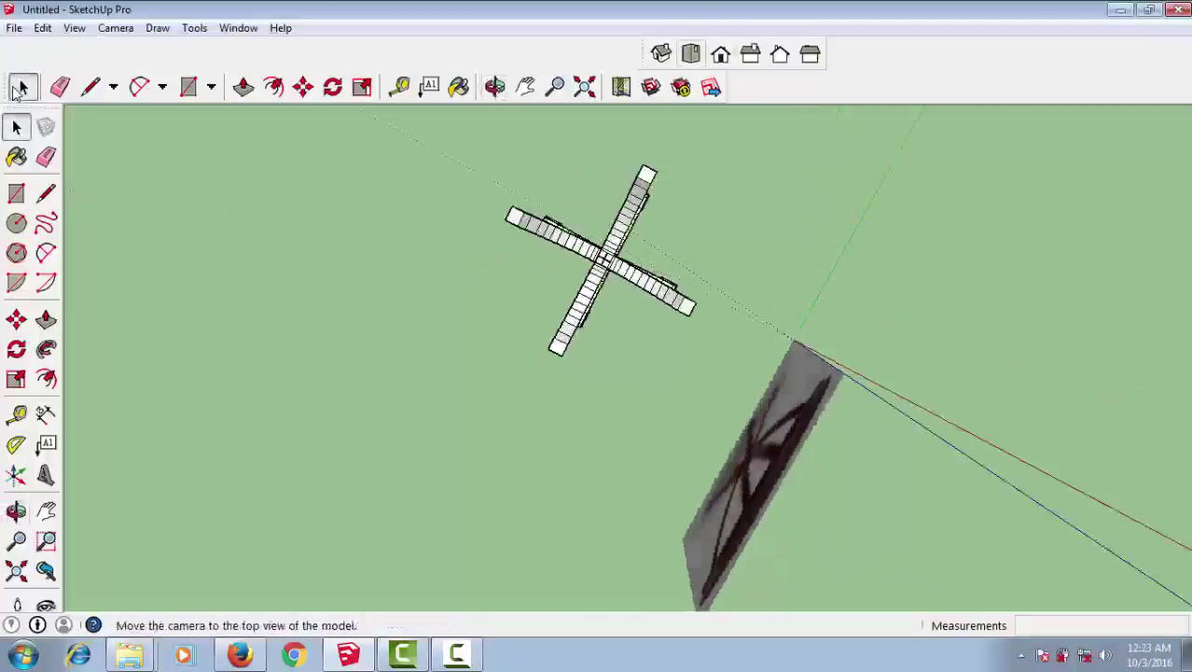
key("F2")
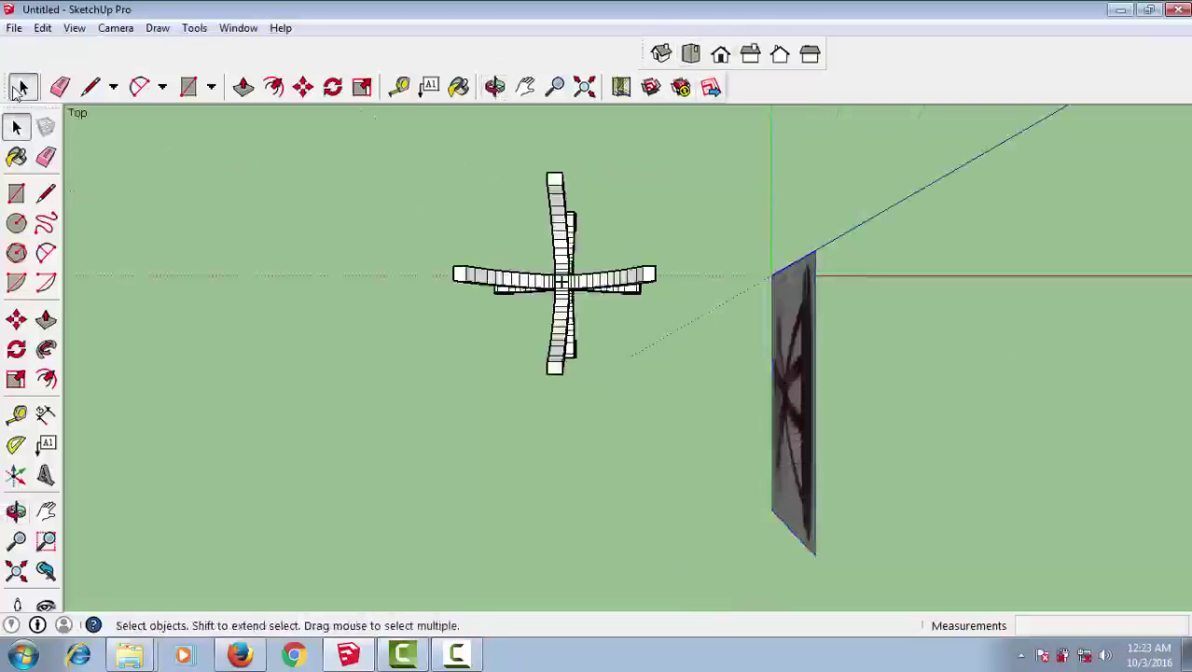
key("Delete")
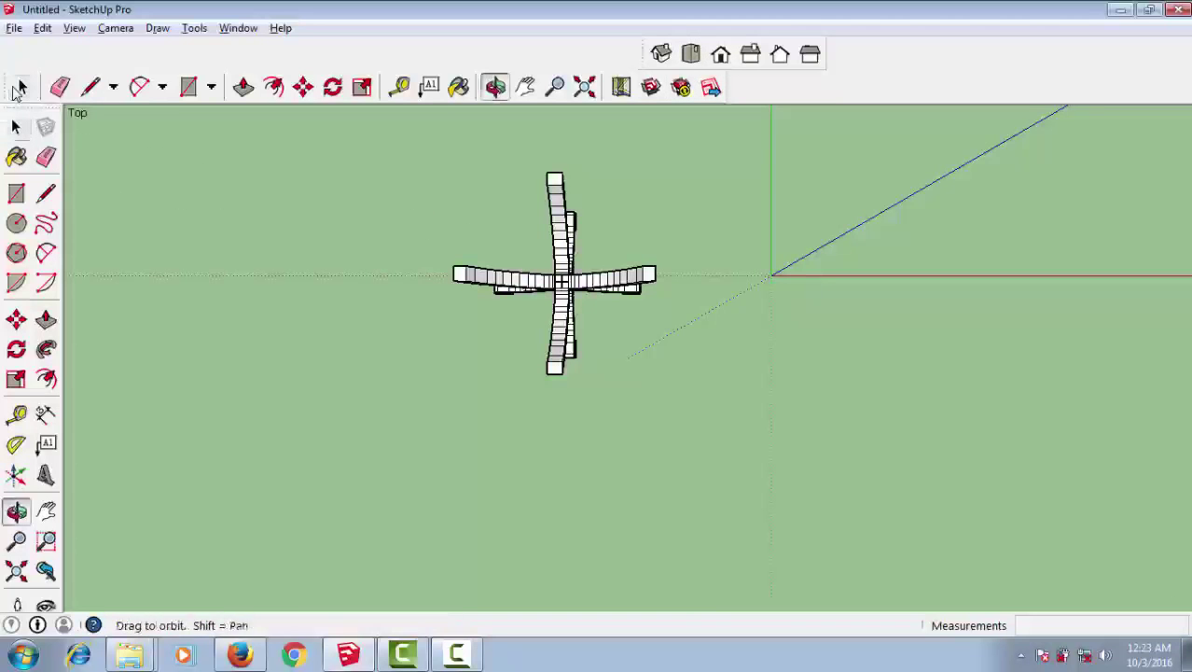
- Start a circle at the leg crossing, stretched to about 8' 4 1/16" radius
mouse_move(560, 373)
middle_mouse_down()
mouse_move(578, 355)
mouse_move(634, 392)
middle_mouse_up()
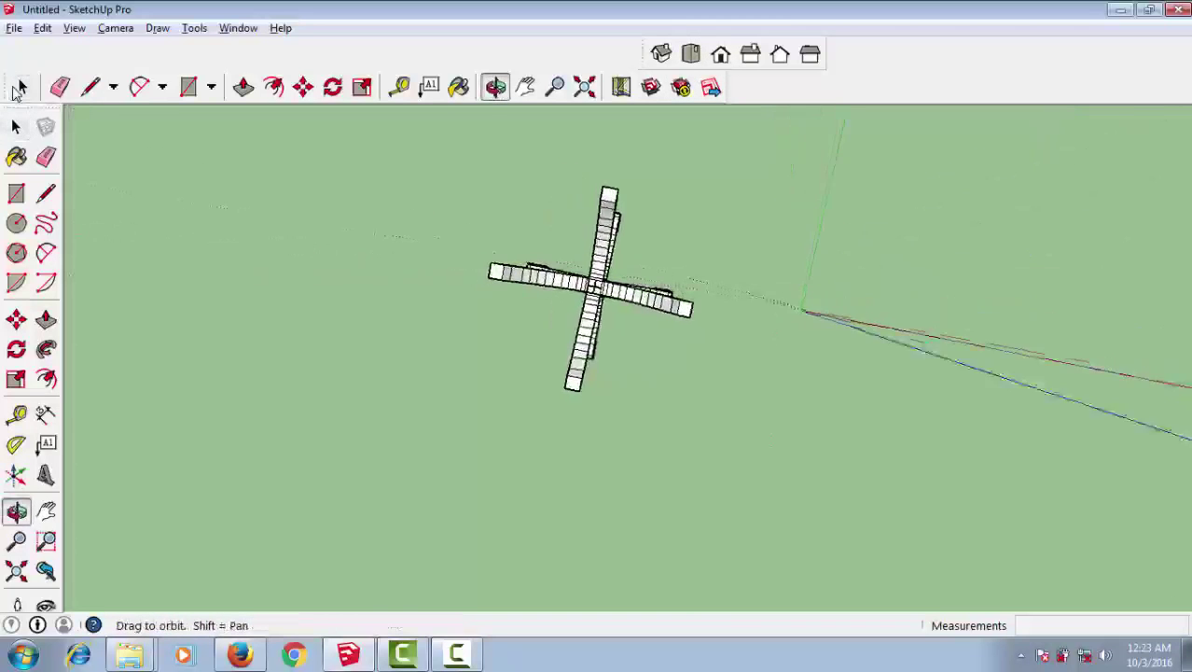
left_click(19, 86)
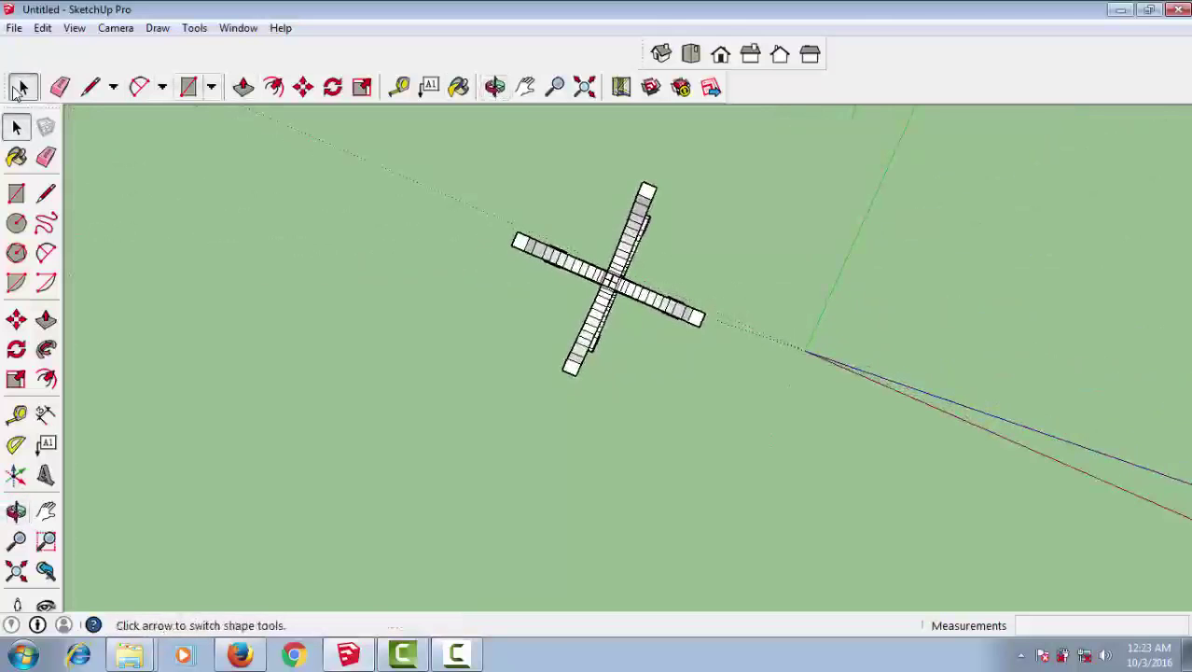
left_click(211, 87)
left_click(220, 134)
middle_click_drag(686, 330, 616, 294)
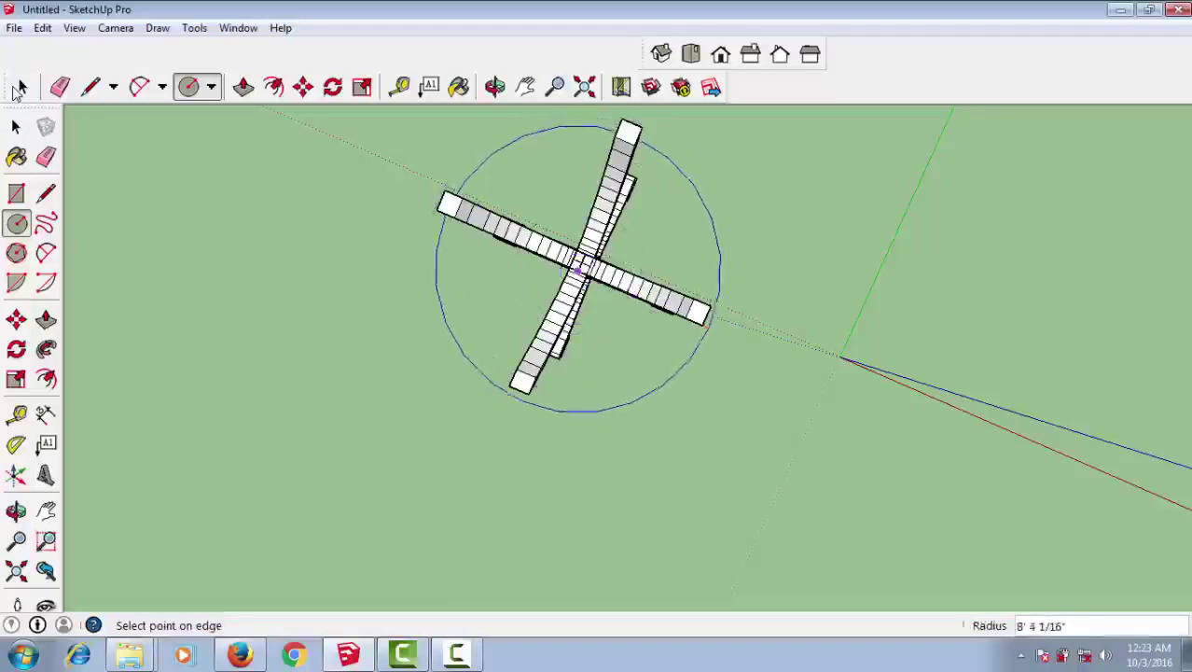
- Finish the circle around the crossed legs and make the disc a component
left_click(716, 338)
left_click(21, 87)
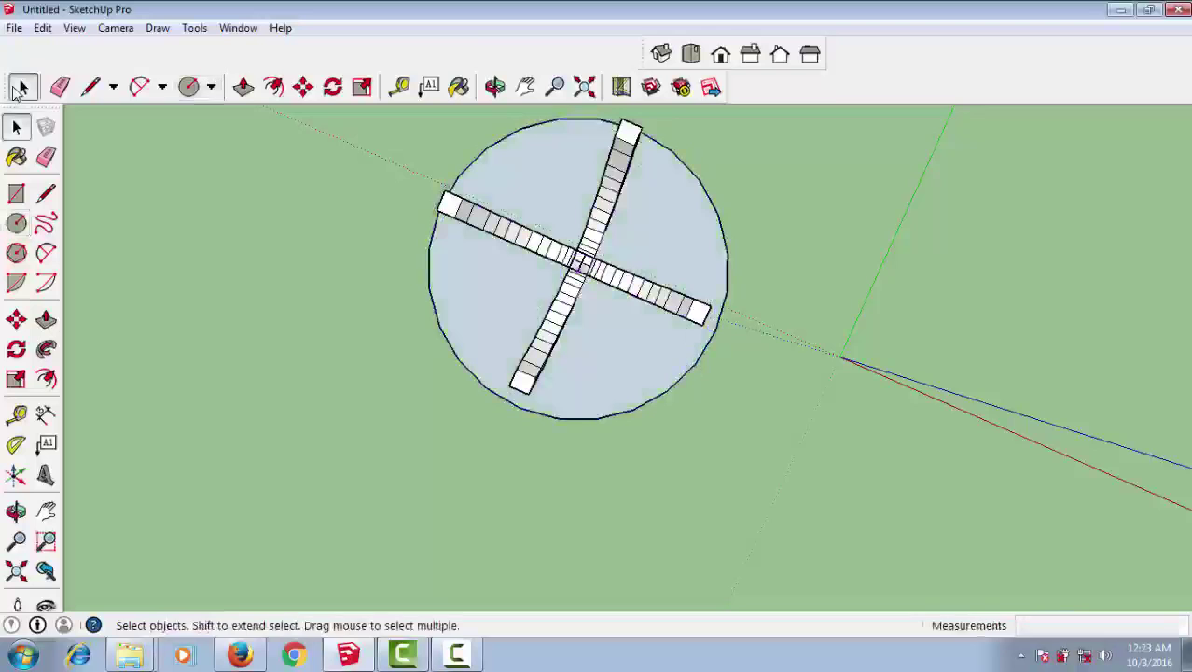
middle_click_drag(20, 87, 18, 89)
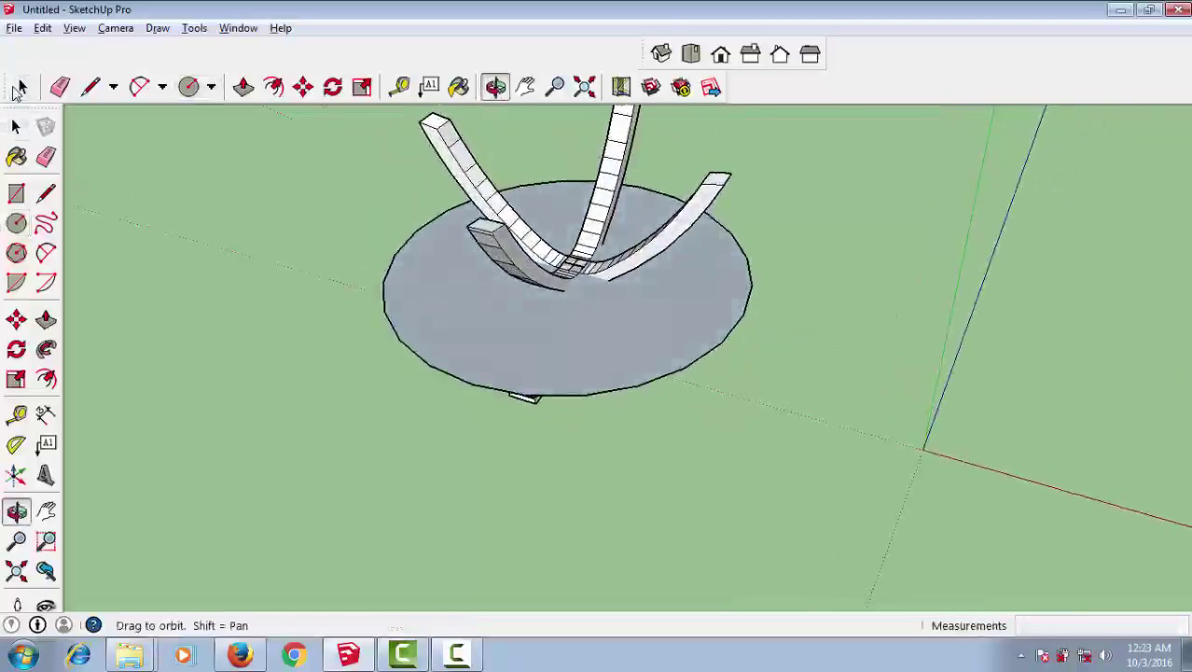
key("m")
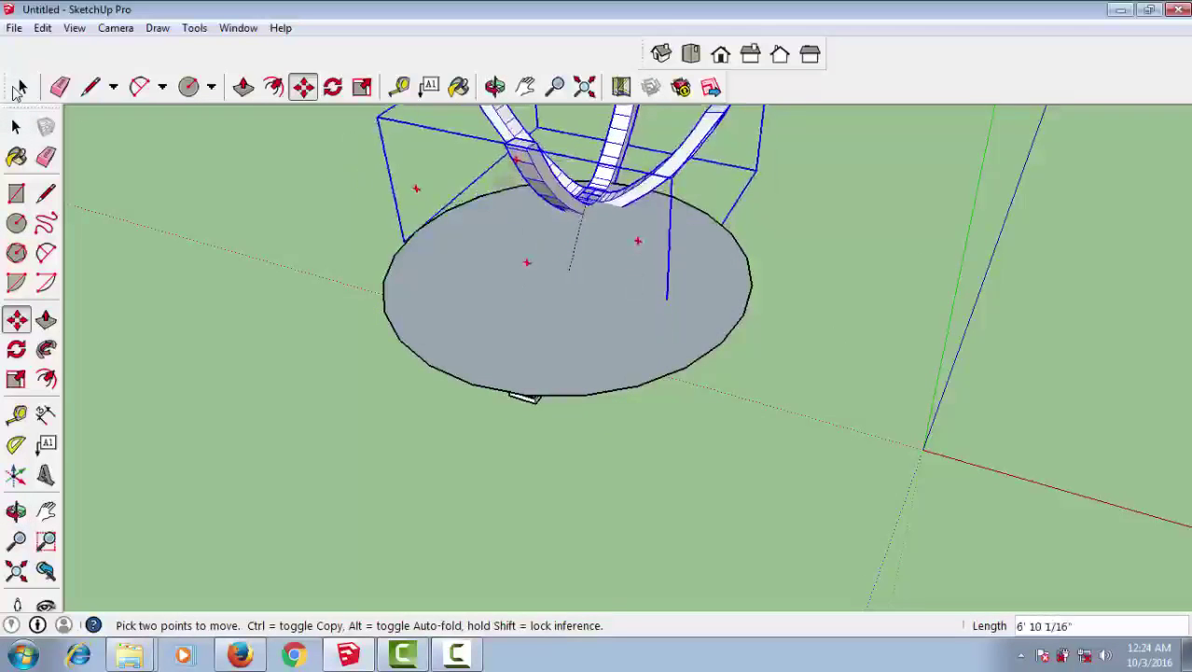
key("Escape")
left_click(19, 88)
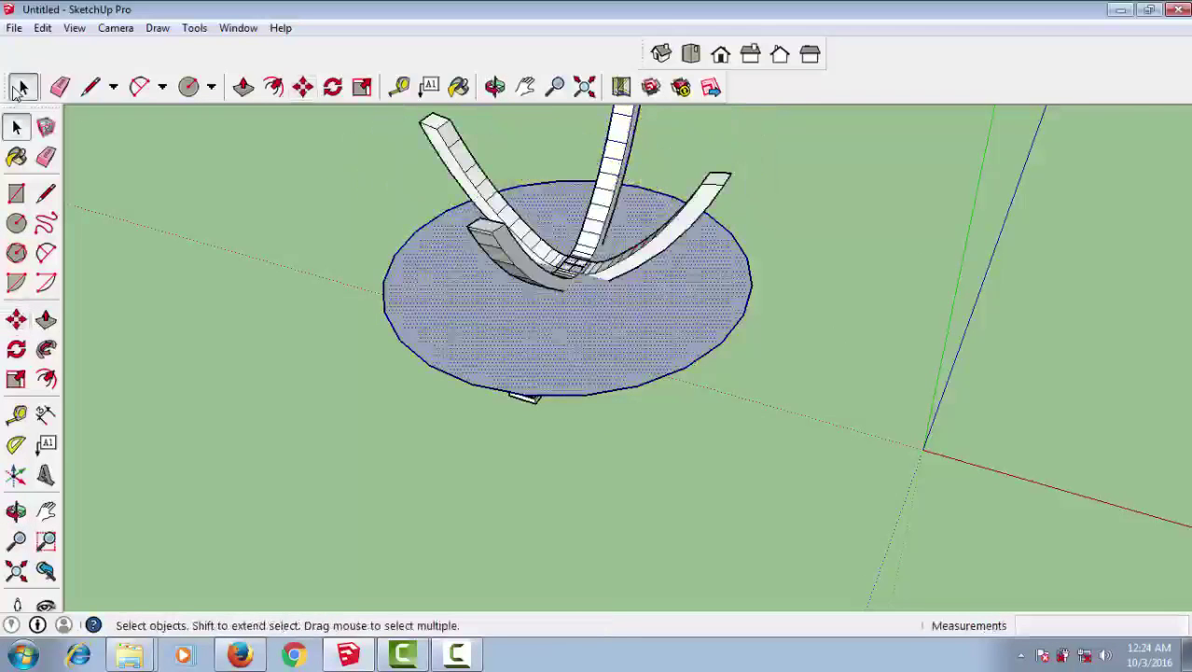
right_click(740, 309)
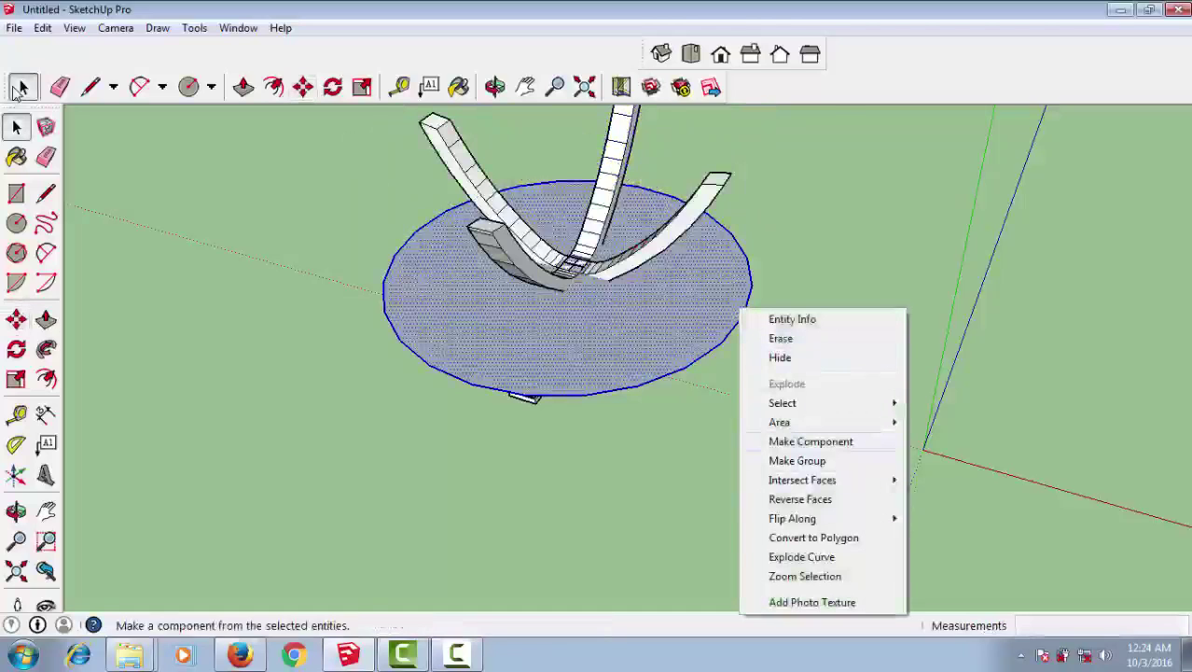
left_click(811, 441)
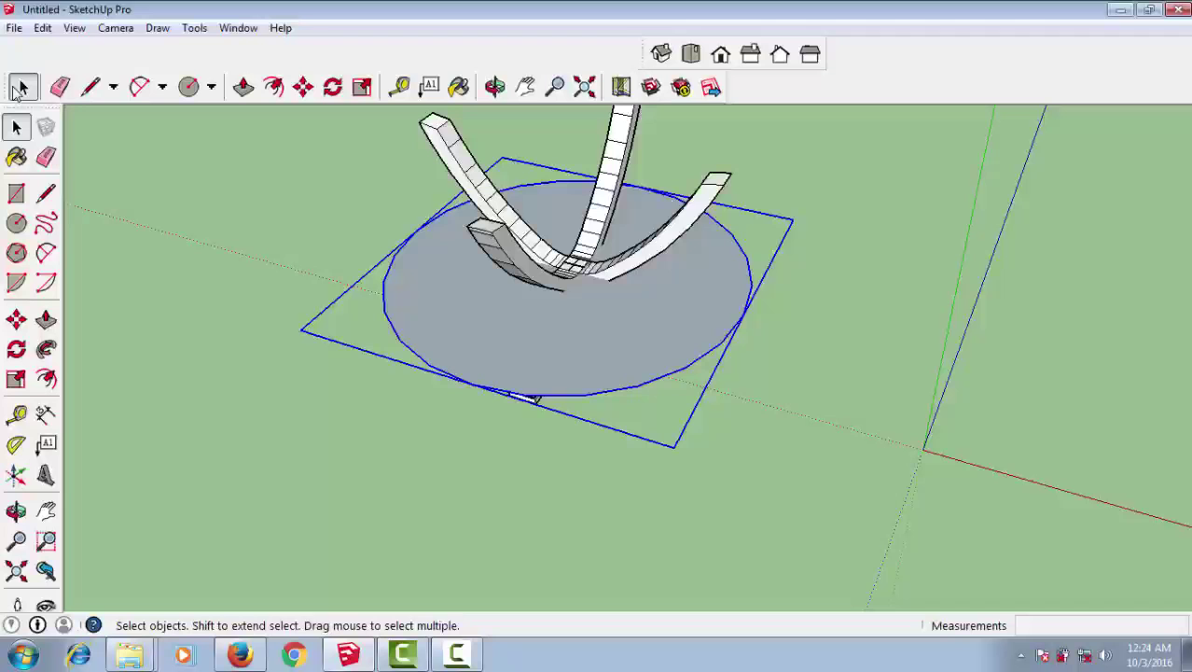
- Move the disc straight up the blue axis onto the tops of the legs
key("m")
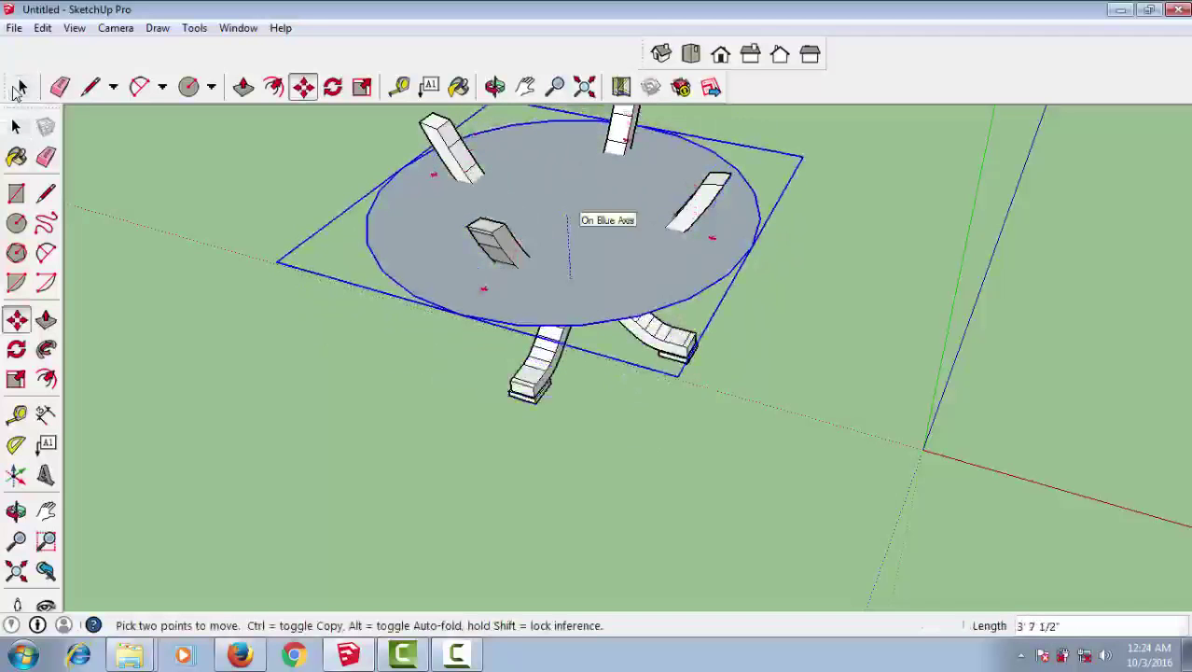
middle_click_drag(571, 277, 562, 287)
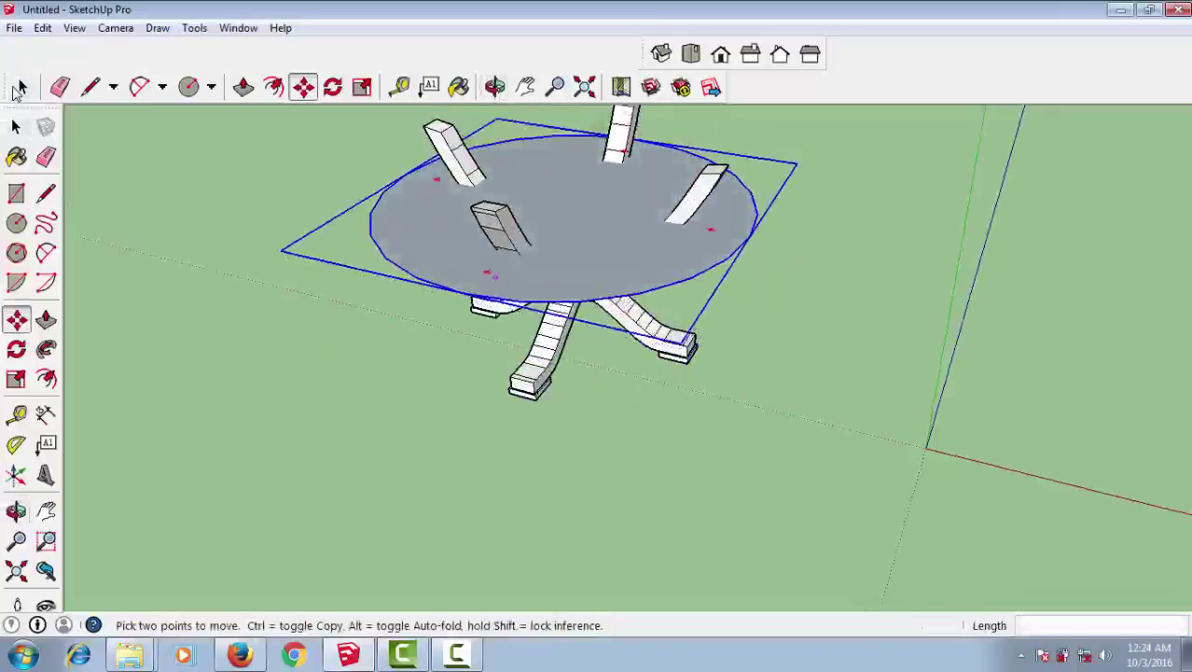
key("q")
key("m")
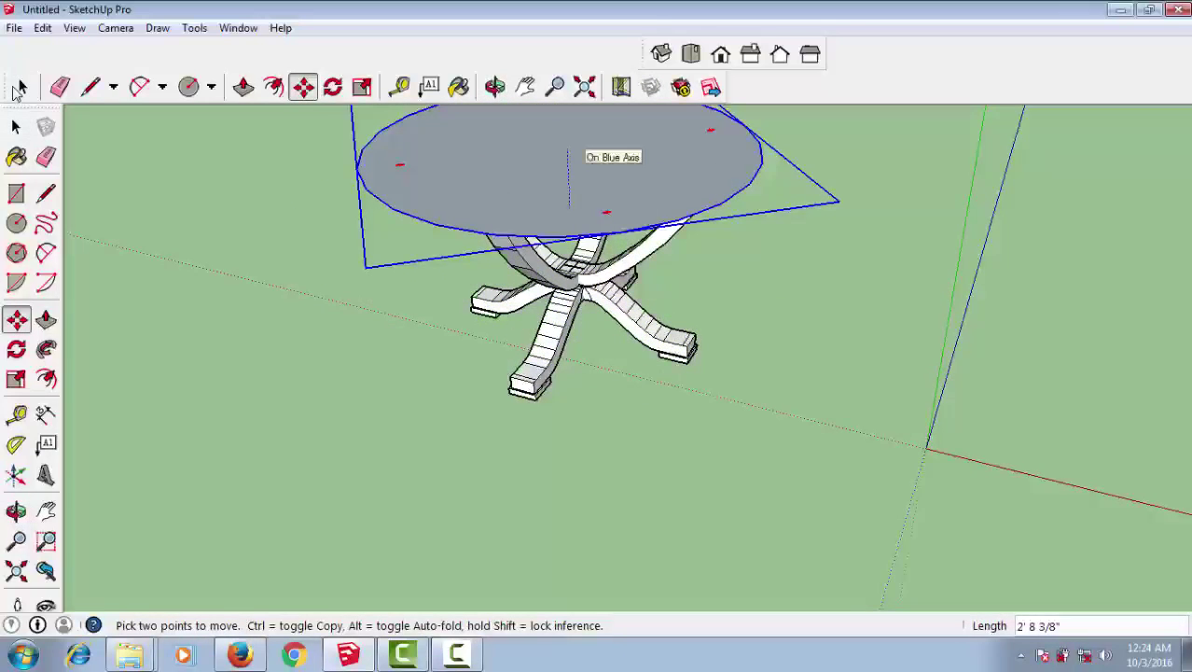
middle_click_drag(568, 191, 571, 140)
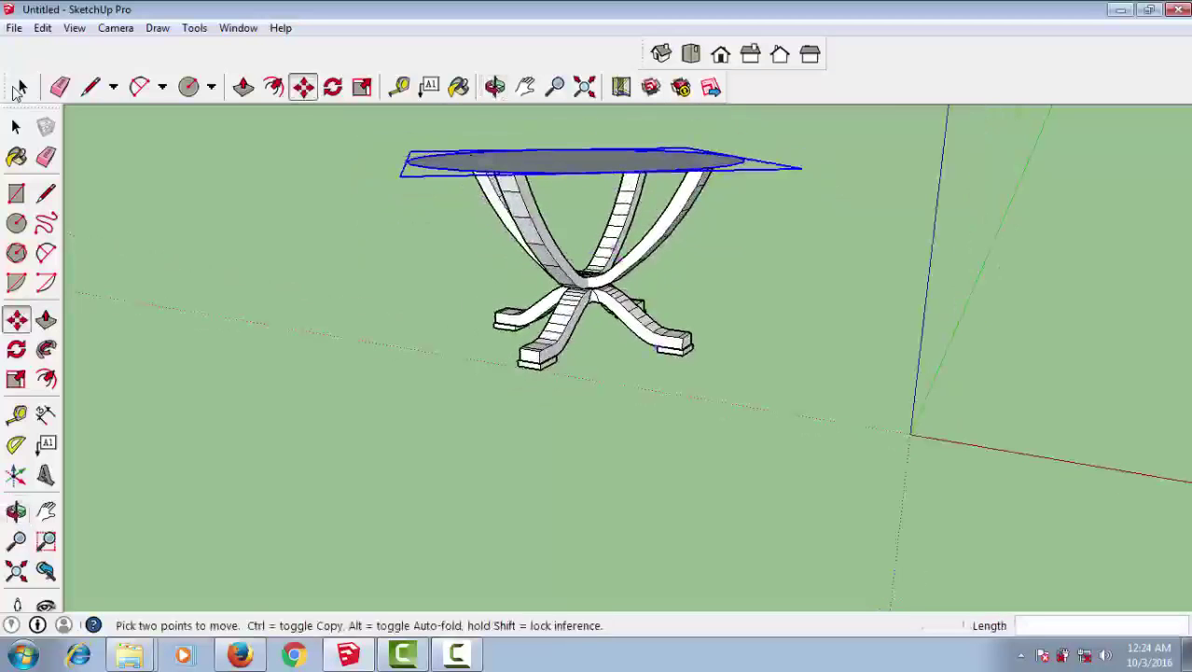
middle_click_drag(606, 243, 606, 198)
- Delete the old tabletop to expose the crossed legs
scroll(607, 198, "up", 2)
scroll(606, 197, "up", 3)
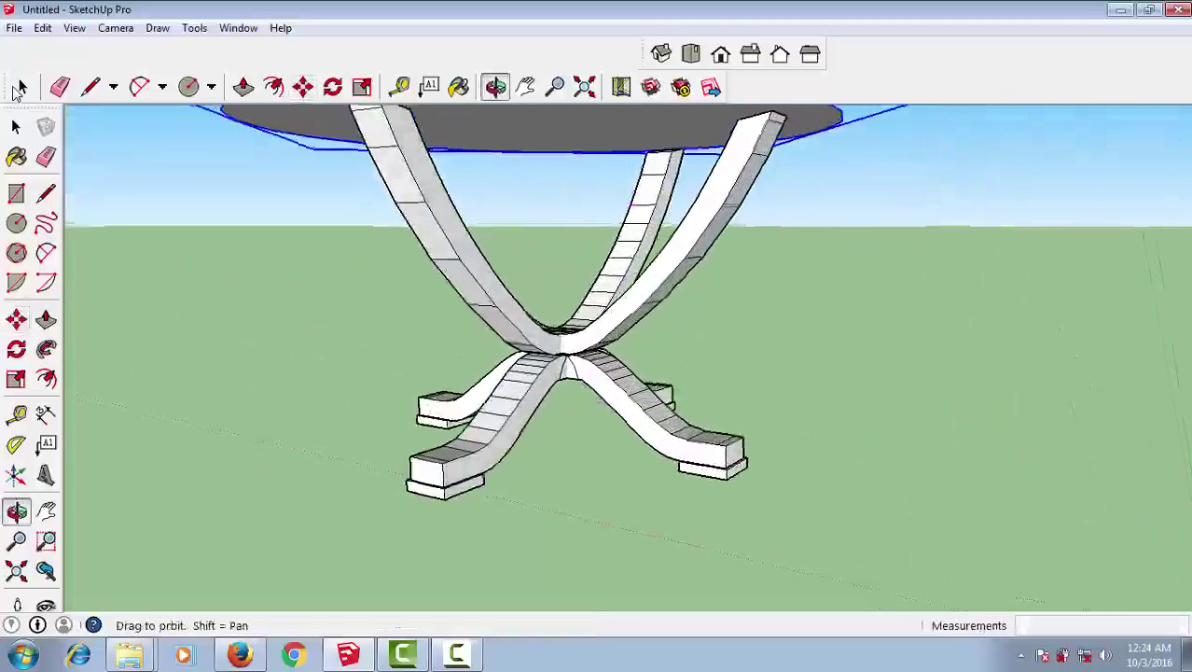
scroll(597, 280, "down", 2)
middle_click_drag(597, 280, 597, 355)
scroll(597, 280, "up", 3)
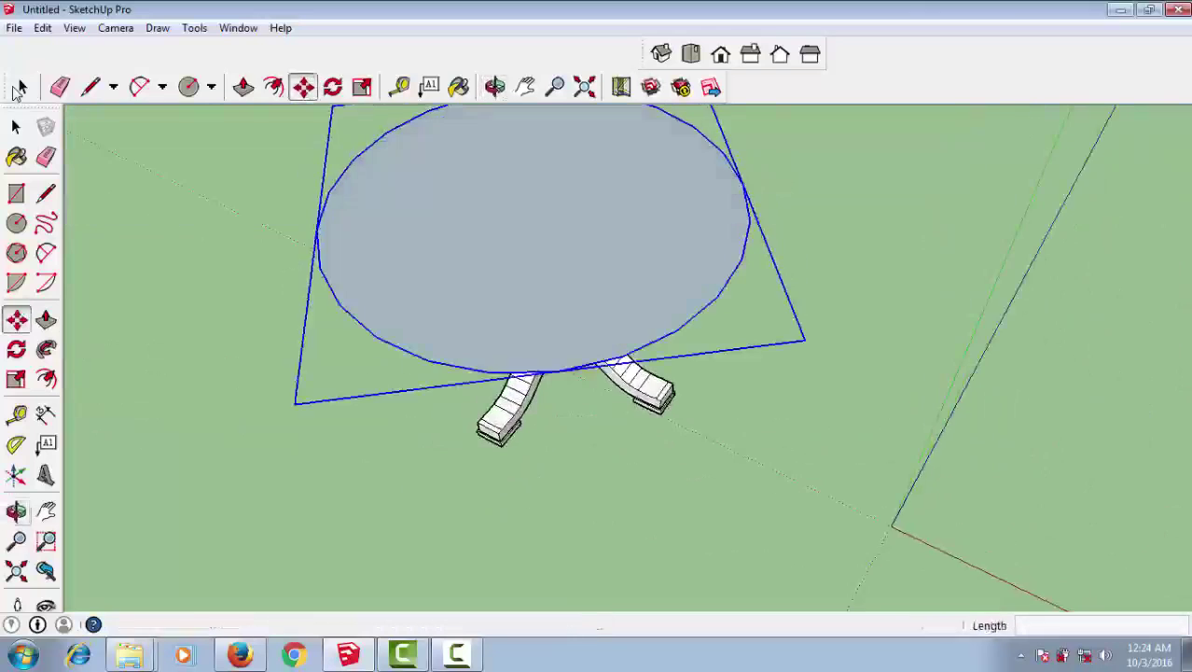
scroll(578, 420, "down", 1)
scroll(579, 419, "down", 2)
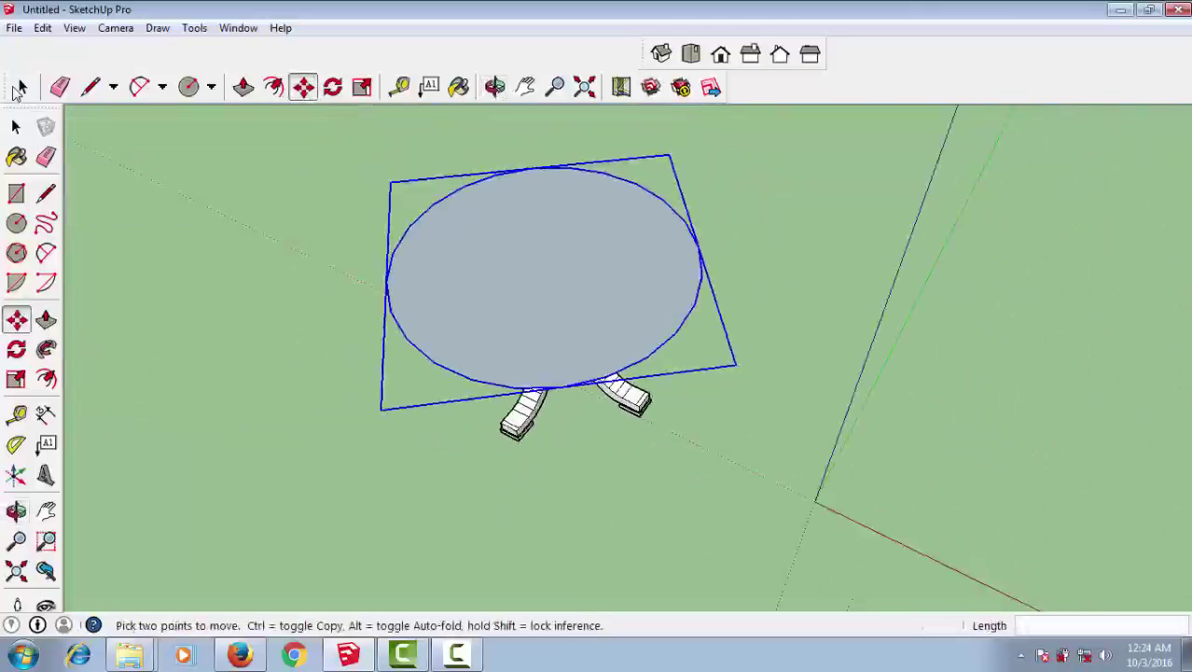
key("Delete")
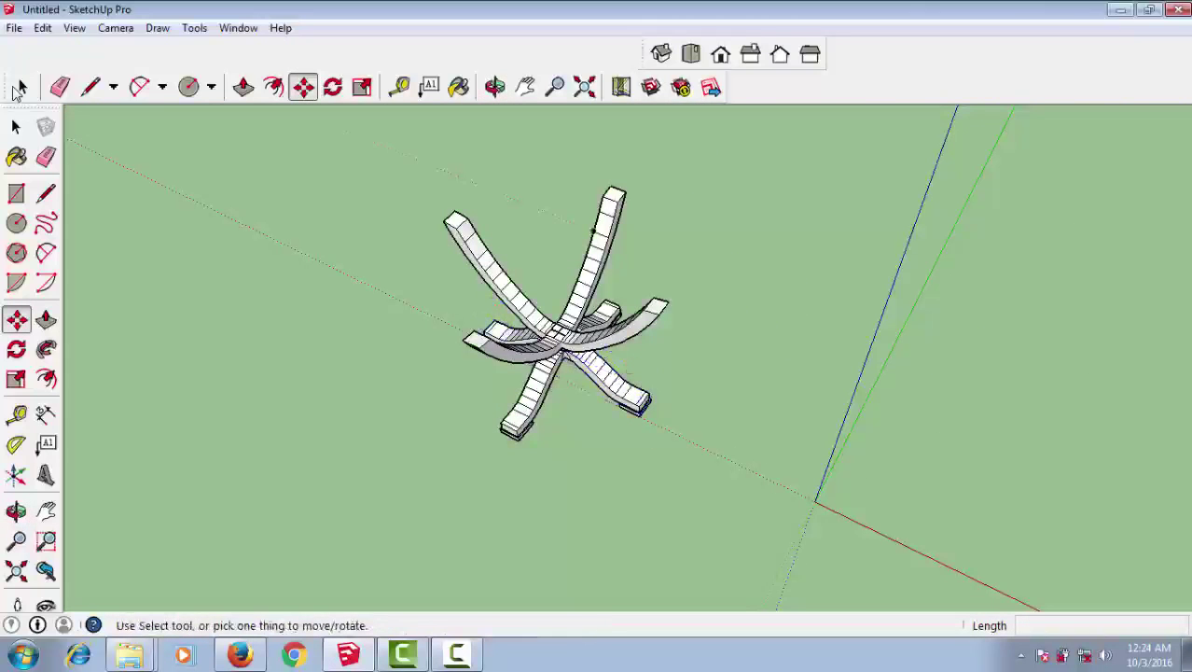
- Draw guide lines joining opposite leg tips so they cross at the centre
key("l")
scroll(560, 336, "up", 2)
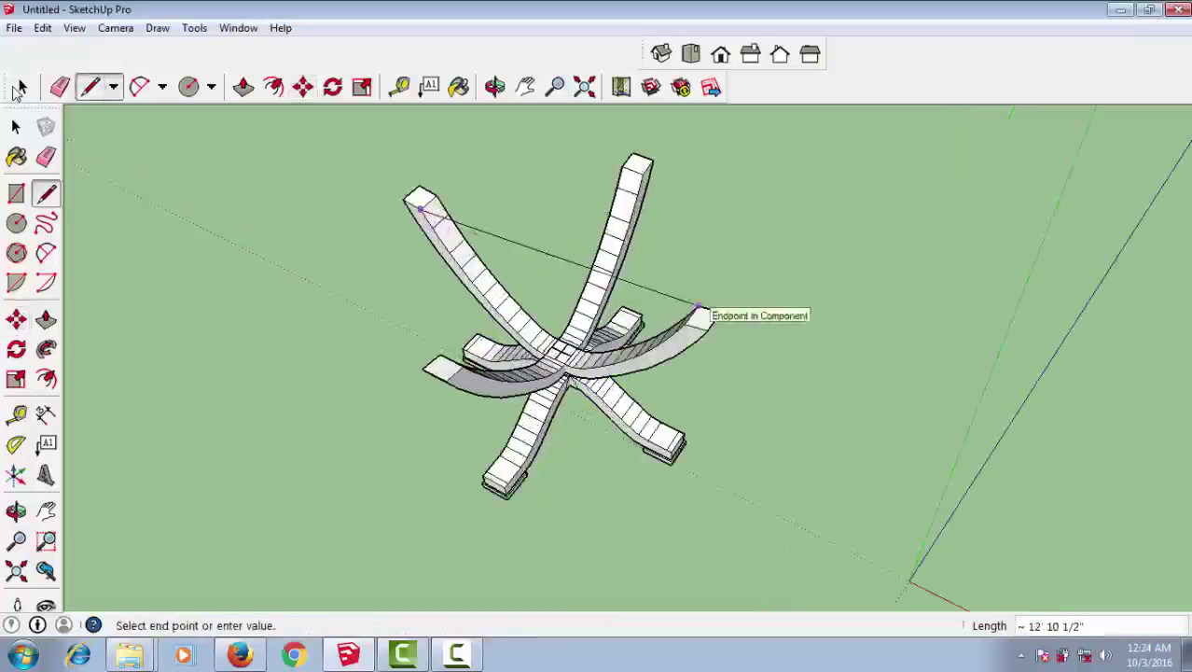
left_click(697, 307)
left_click(20, 87)
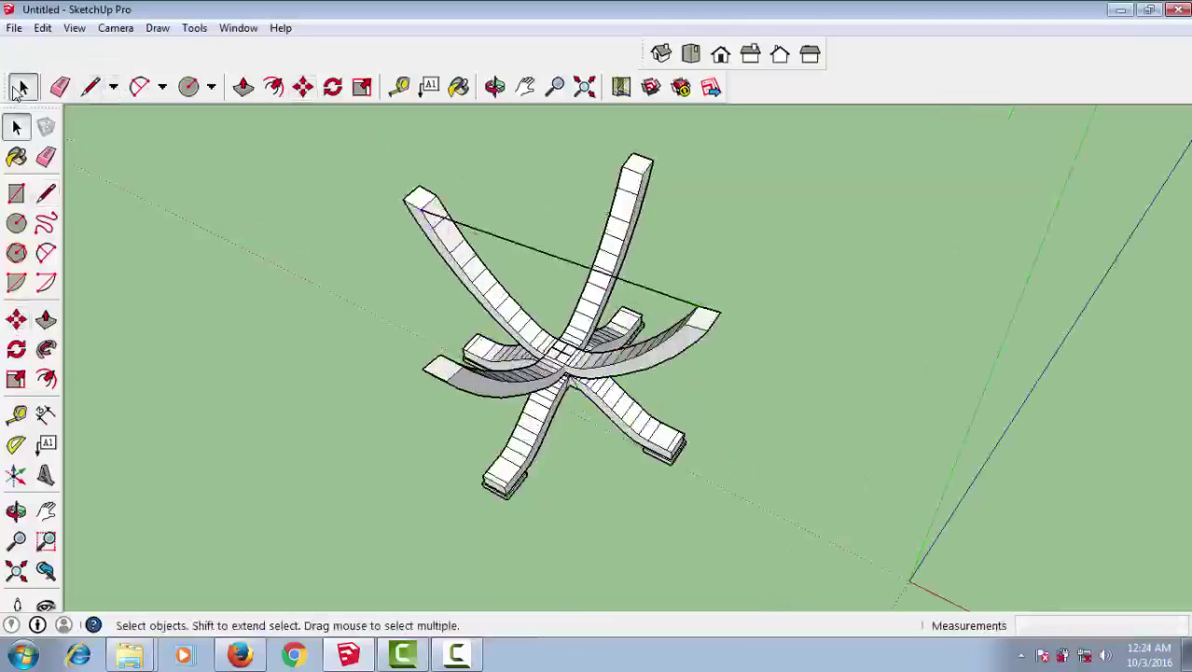
key("l")
left_click(686, 323)
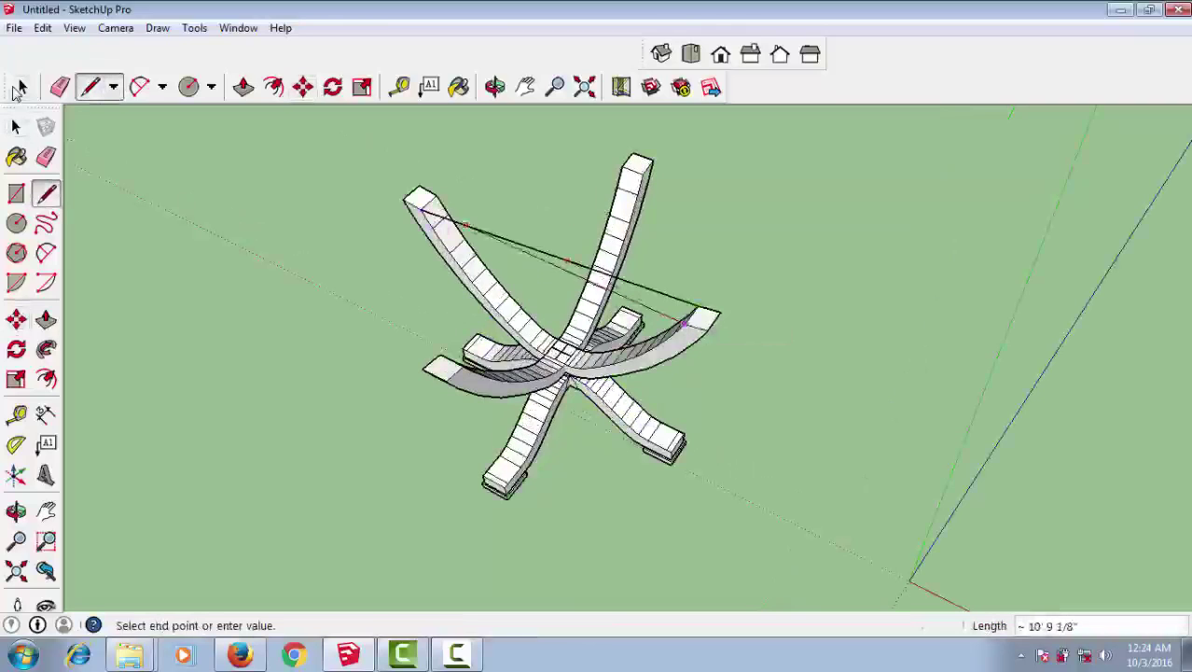
left_click(434, 197)
left_click(21, 87)
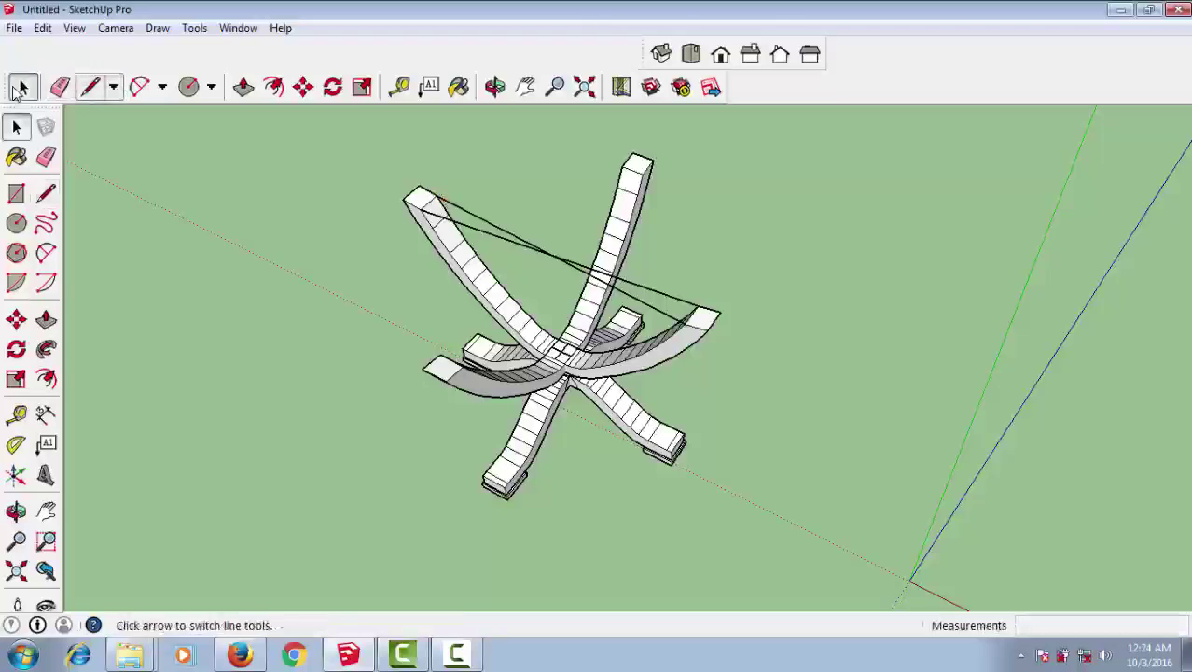
left_click(91, 87)
left_click(642, 172)
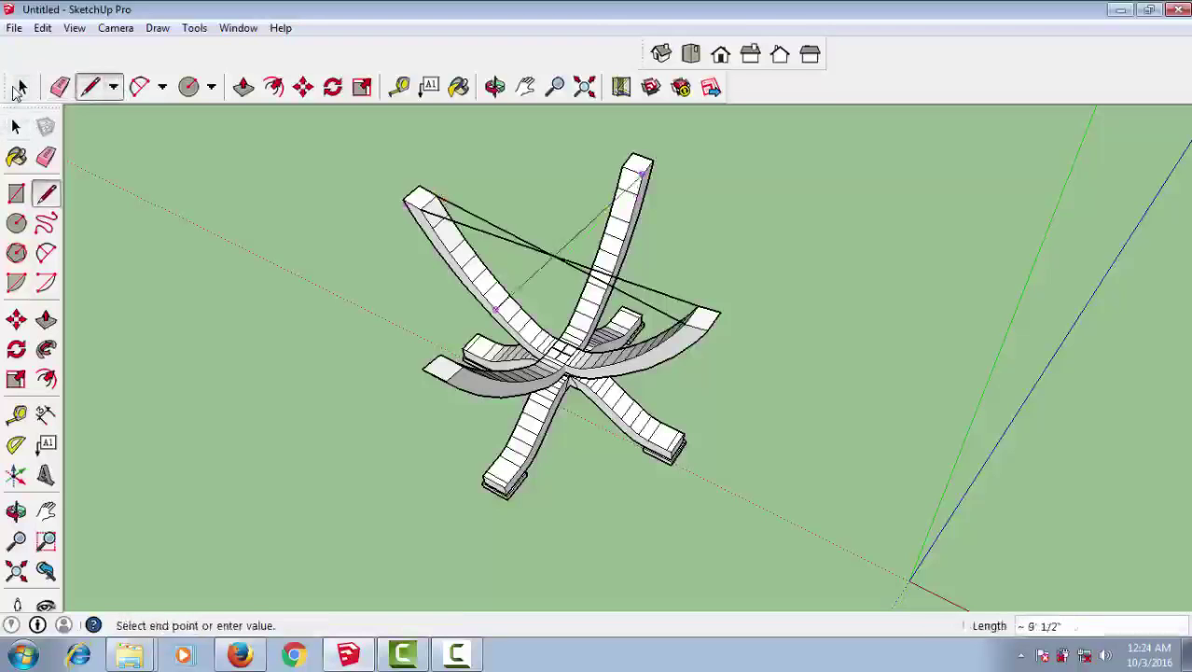
middle_click_drag(496, 308, 472, 379)
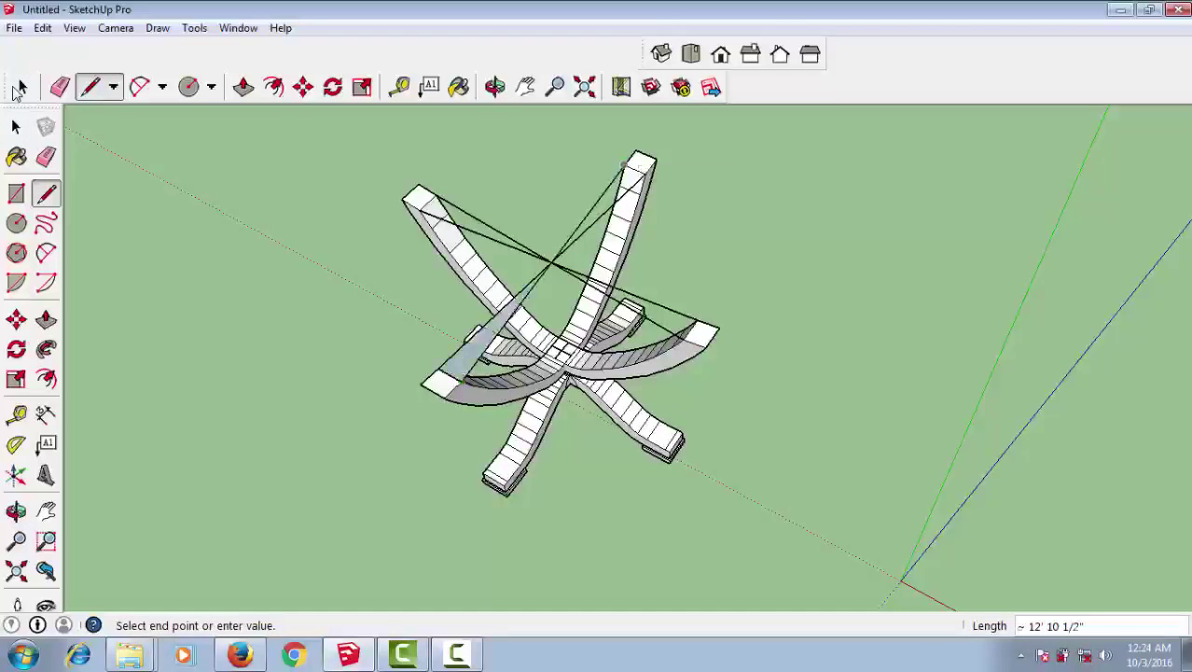
left_click(19, 87)
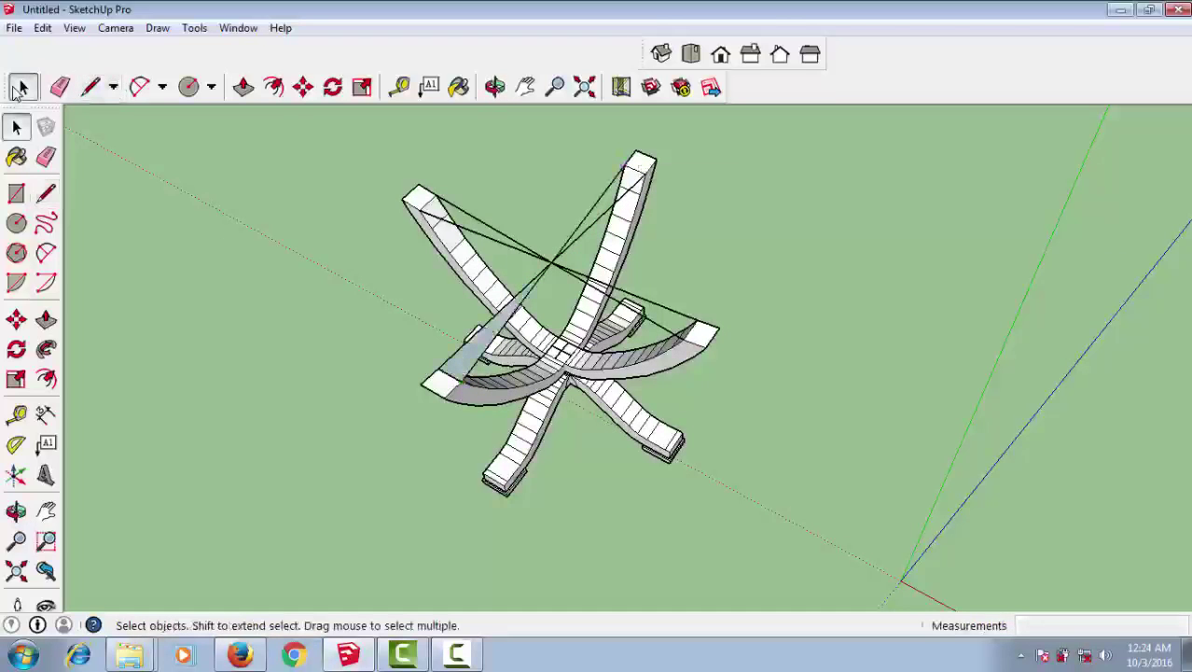
- Draw a circle from the guide-line intersection large enough to cover all leg tips
key("c")
left_click(552, 263)
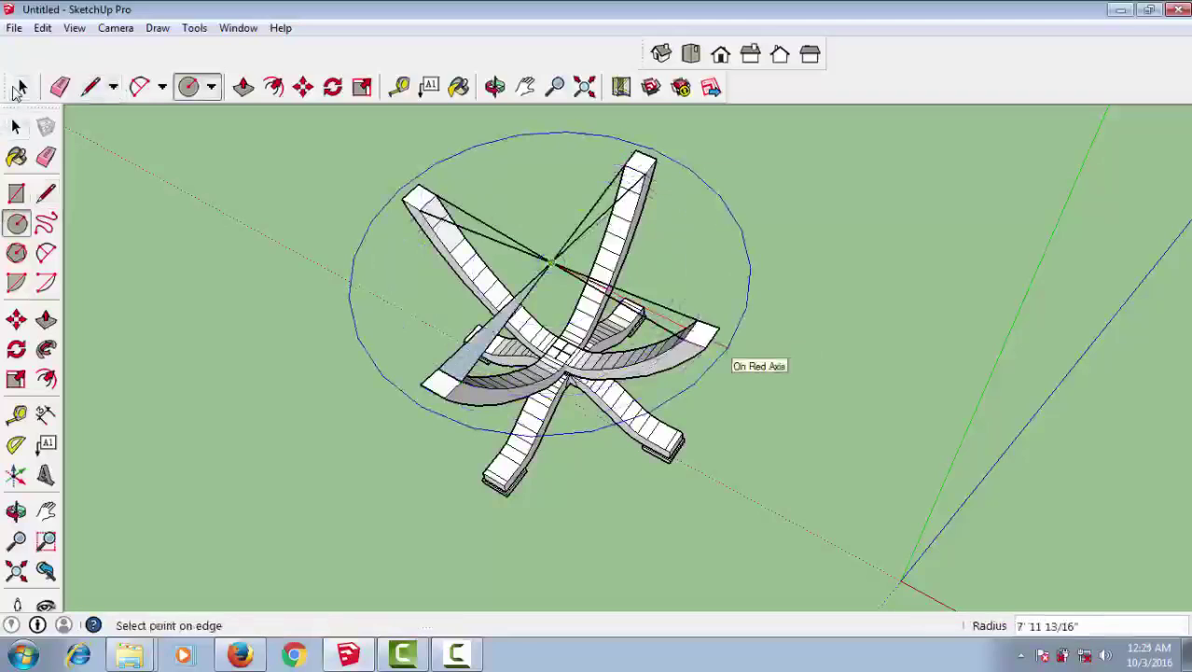
left_click(723, 352)
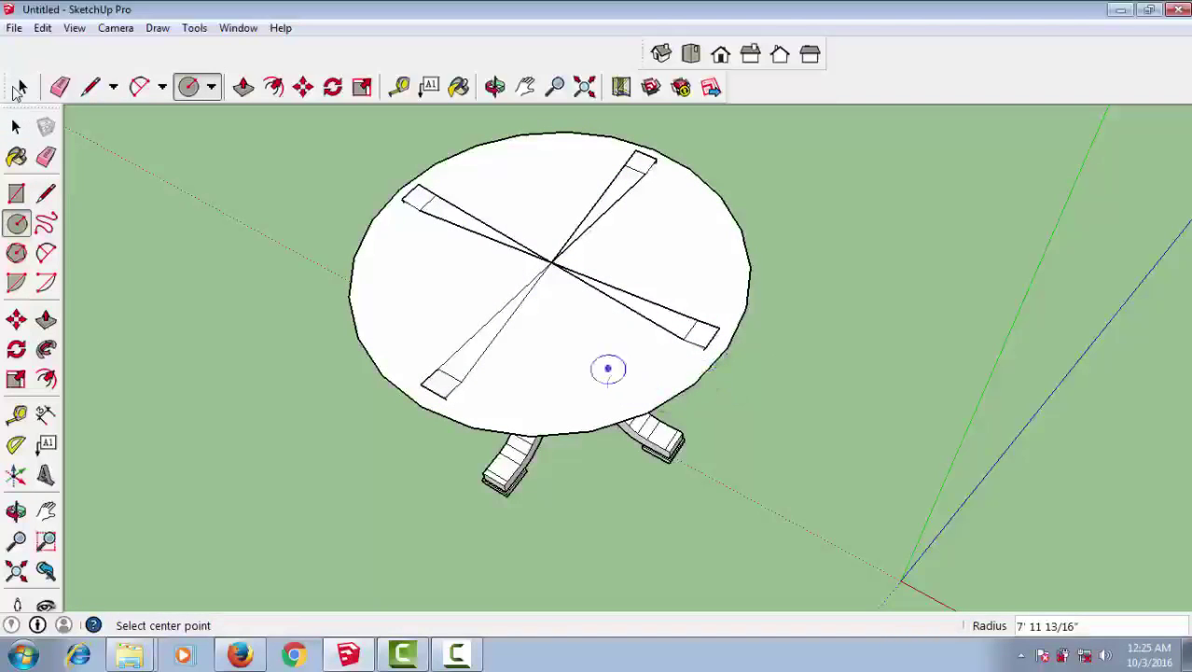
- Erase the diagonal guide lines and start pulling the disc into a 5-inch slab
key("e")
left_click_drag(466, 355, 634, 186)
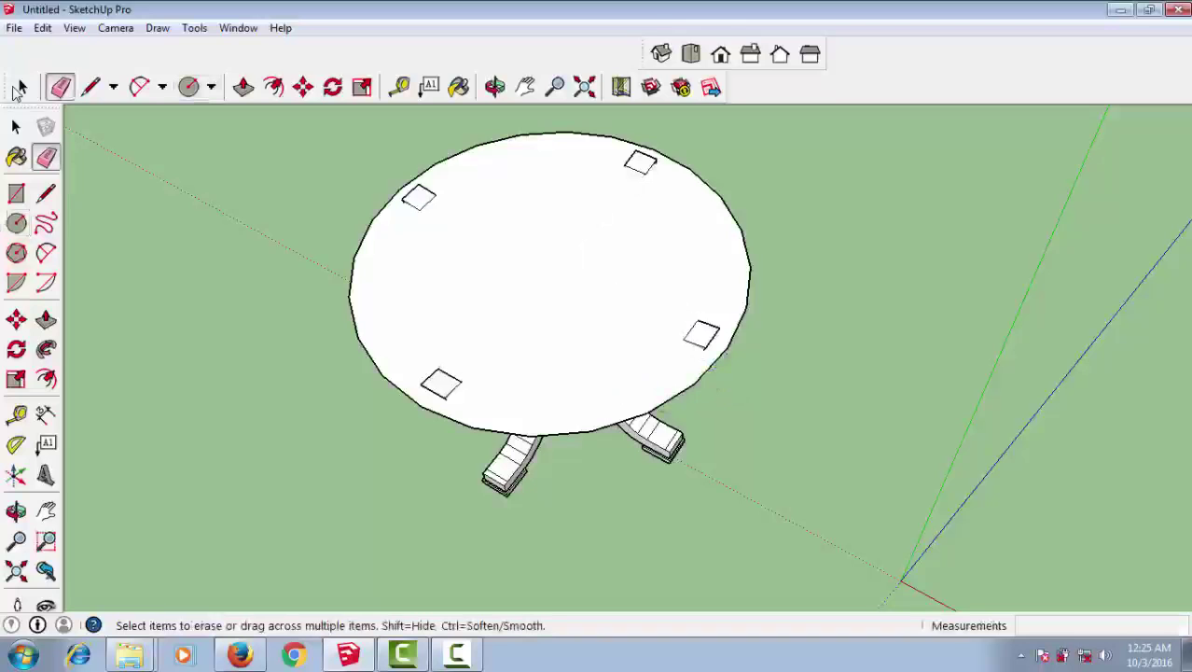
key("p")
left_click(550, 280)
type("5")
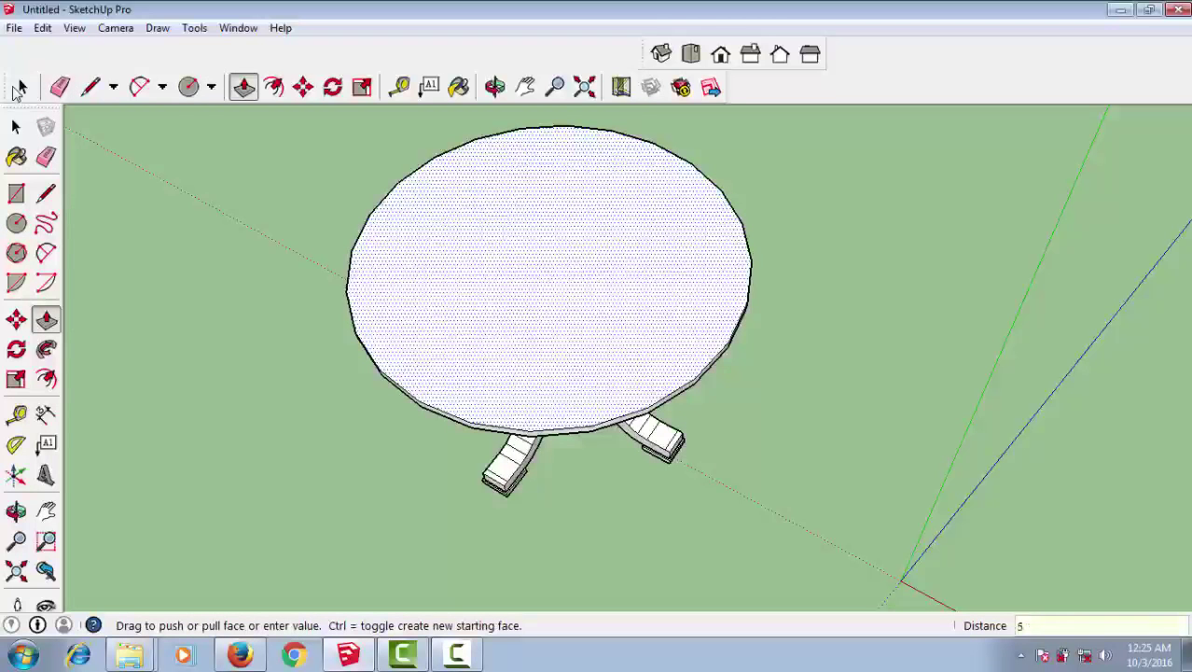
- Finish the round tabletop slab at 5 inches thick
key("Return")
middle_click_drag(597, 326, 597, 233)
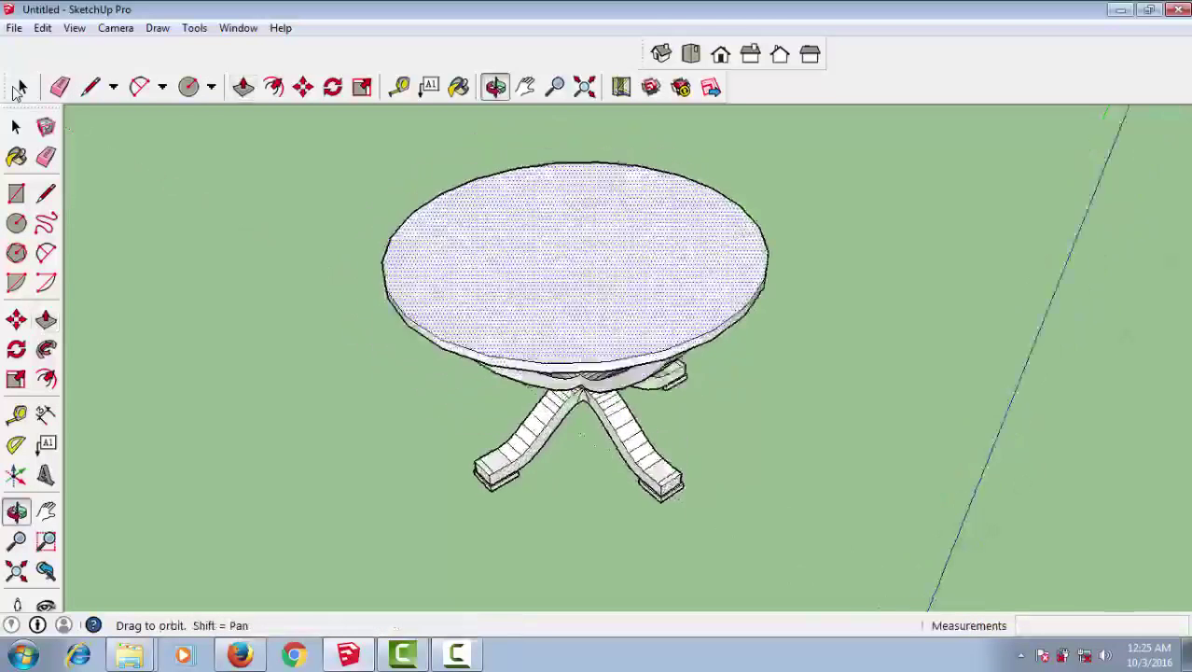
scroll(593, 373, "up", 3)
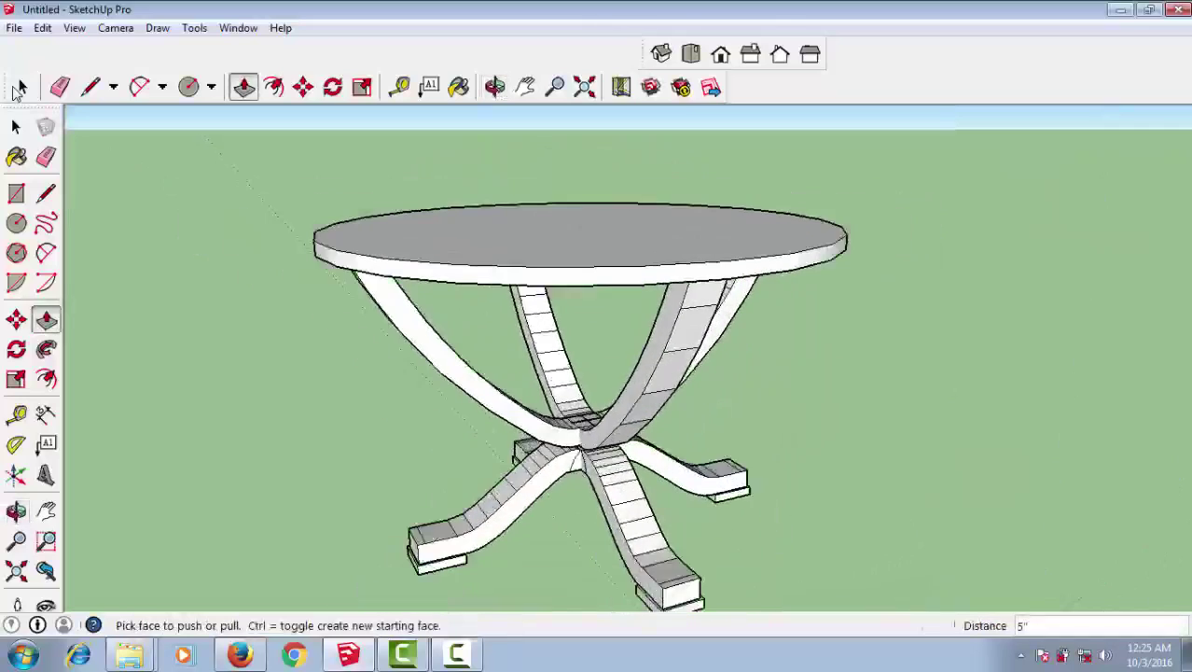
scroll(594, 374, "down", 2)
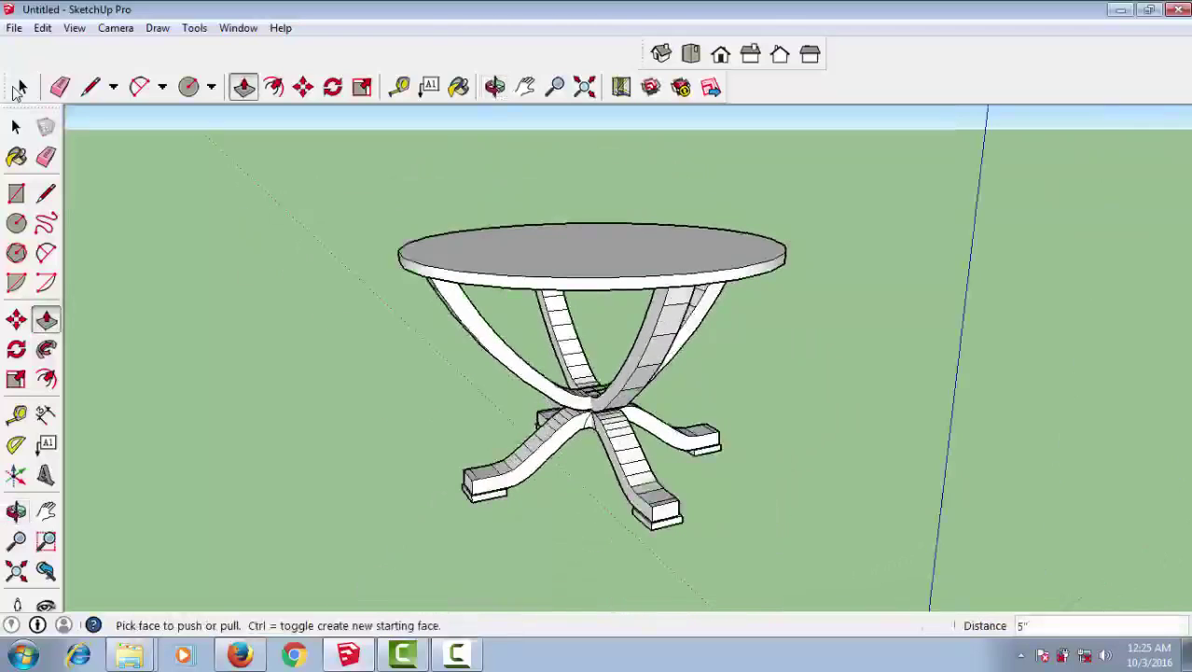
middle_click_drag(597, 280, 597, 438)
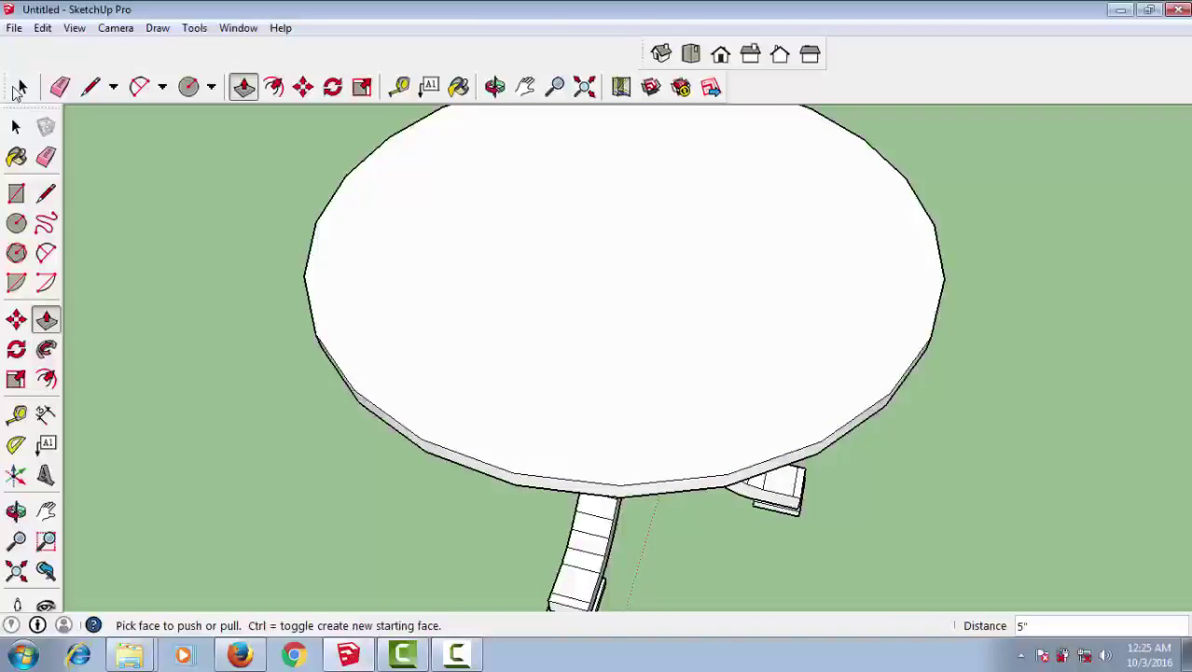
- Offset the tabletop's top edge inward about 3" to outline a narrow rim
key("f")
left_click(465, 455)
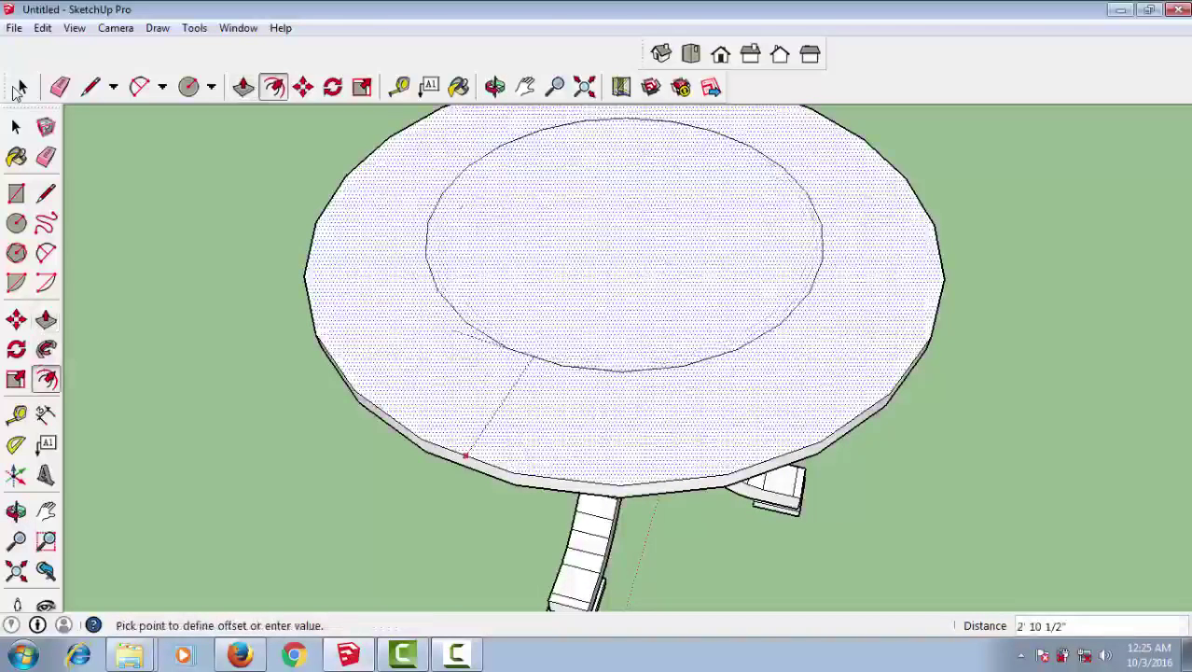
scroll(793, 443, "up", 2)
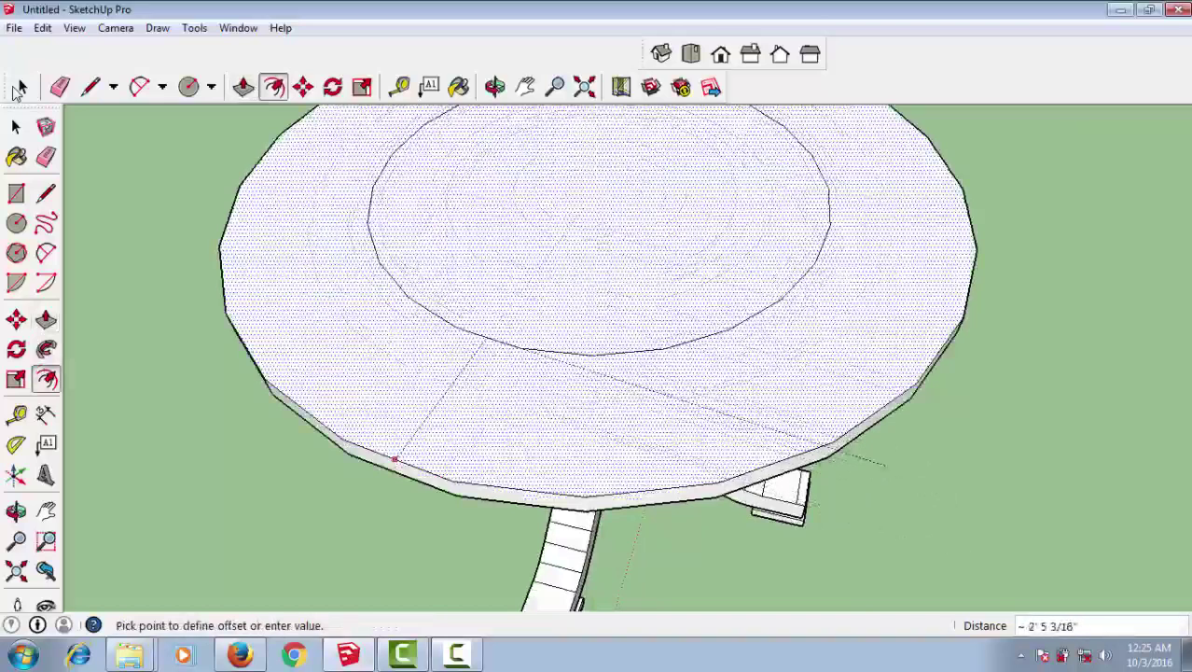
scroll(1119, 551, "down", 1)
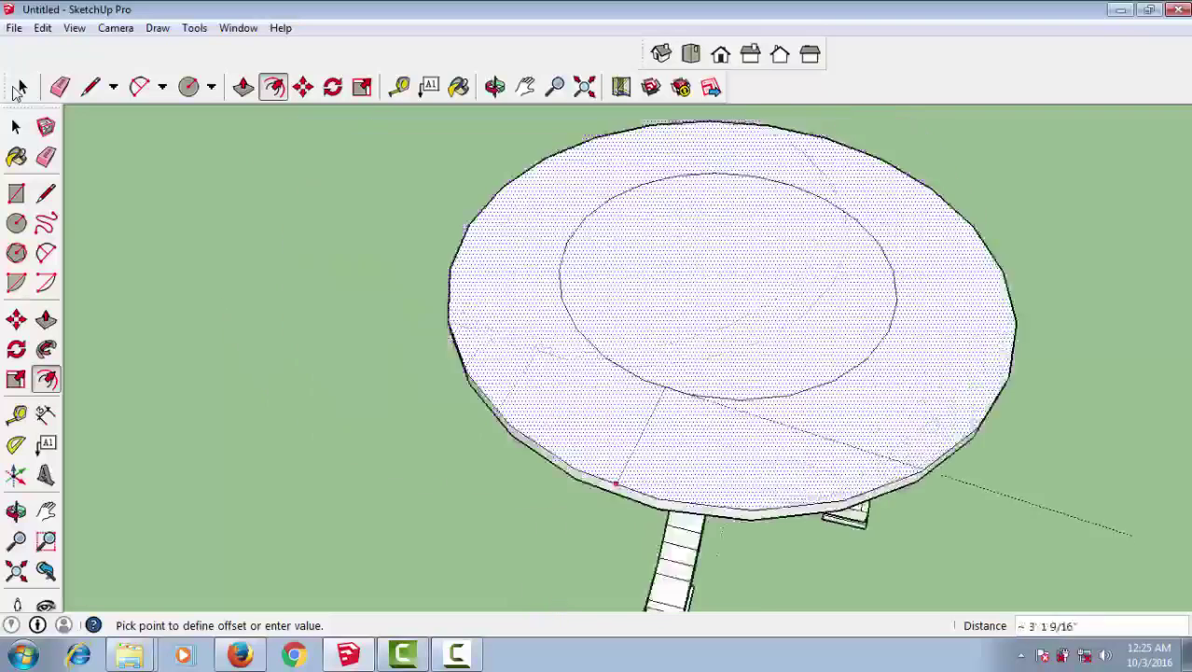
scroll(1119, 551, "down", 1)
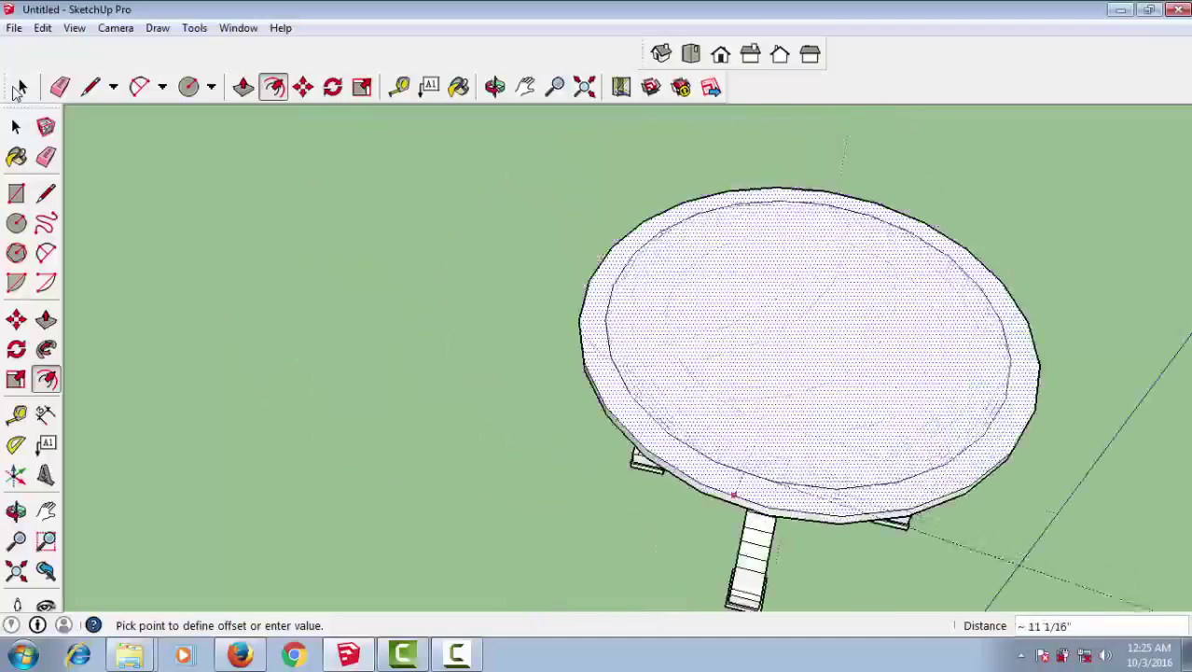
mouse_move(802, 354)
middle_mouse_down()
mouse_move(746, 391)
mouse_move(802, 373)
middle_mouse_up()
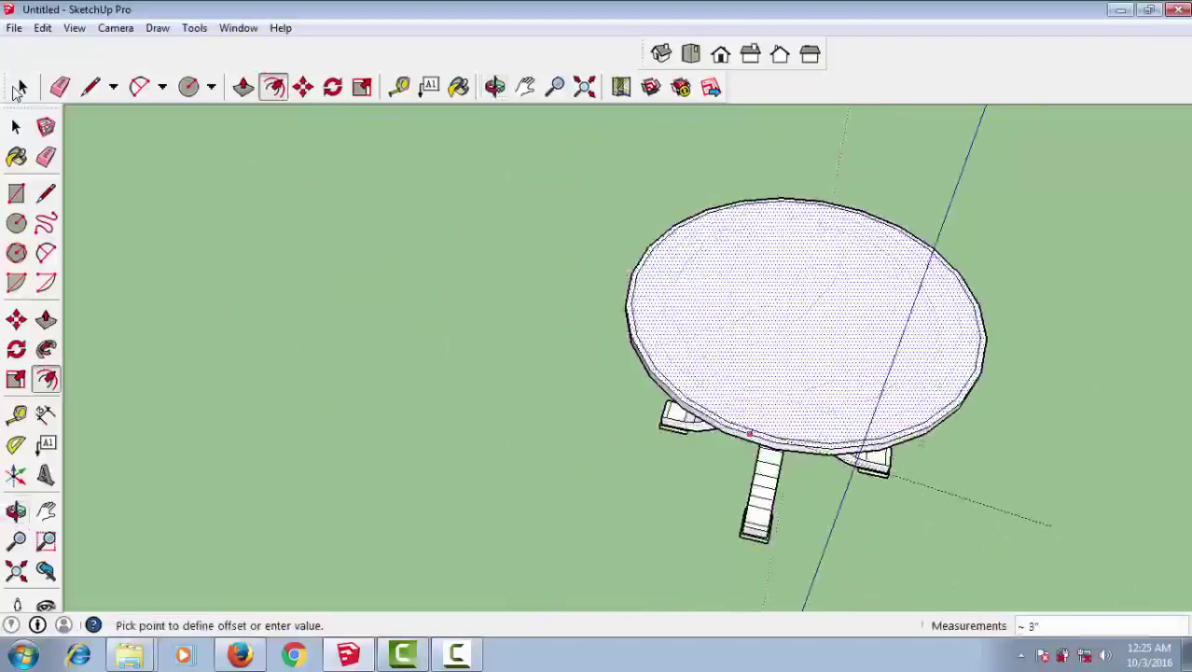
key("Escape")
left_click(19, 89)
middle_click_drag(19, 88, 21, 89)
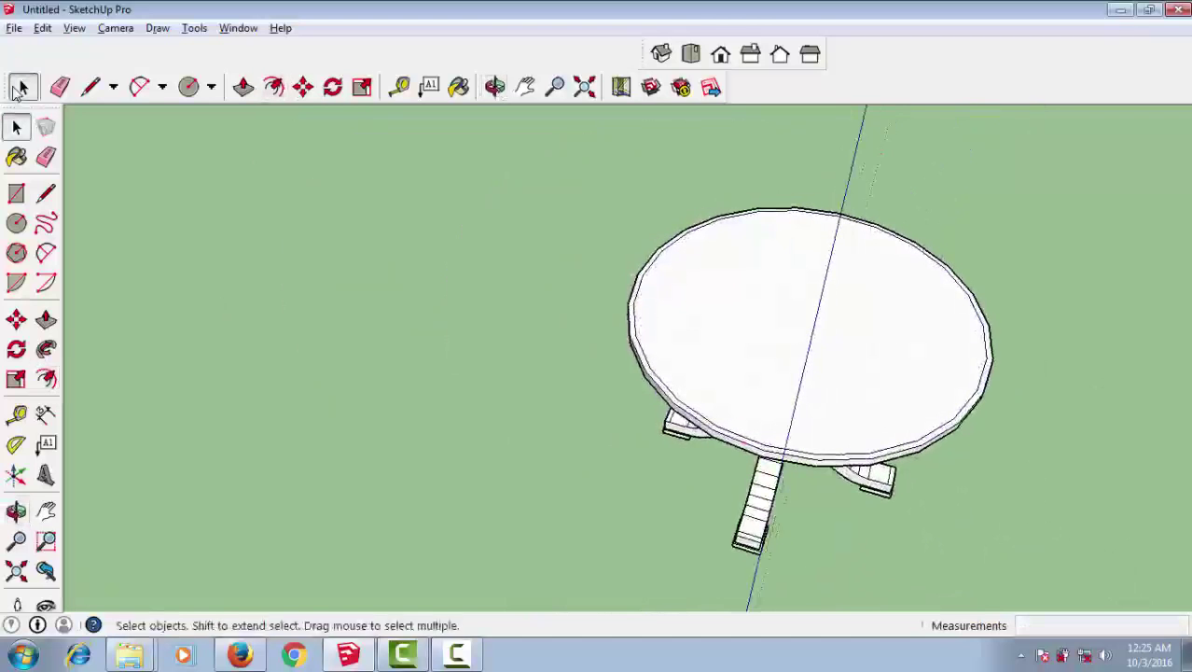
- Push the inner top face down 2" to form a ledge for the glass
key("p")
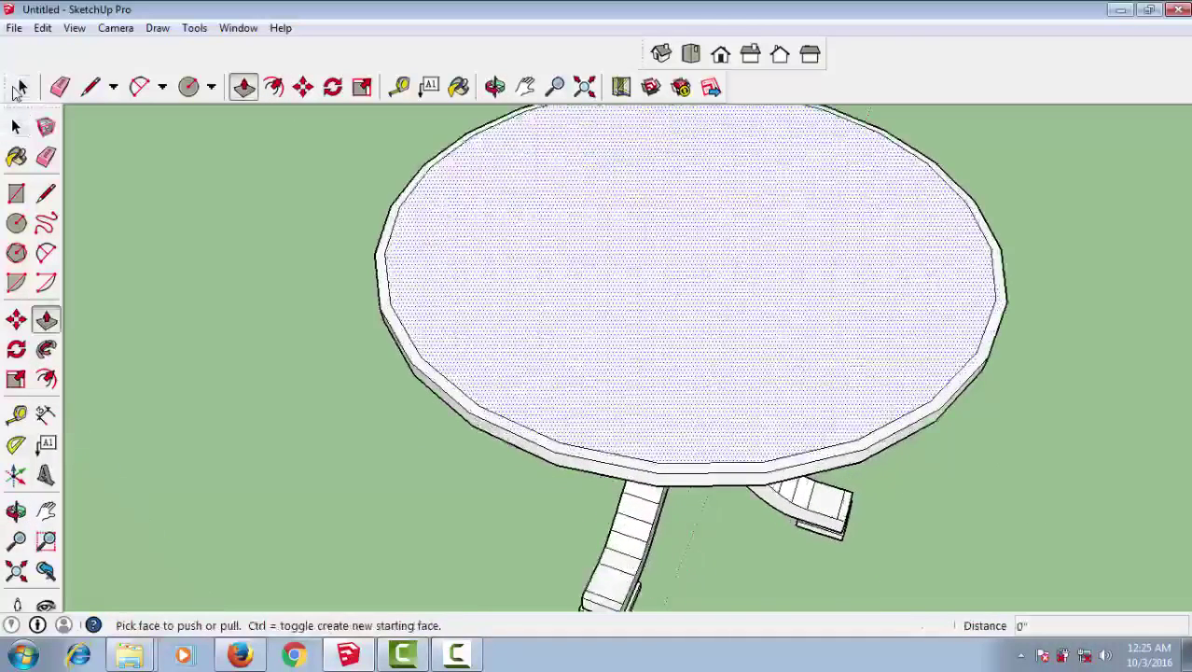
left_click(690, 280)
type("2")
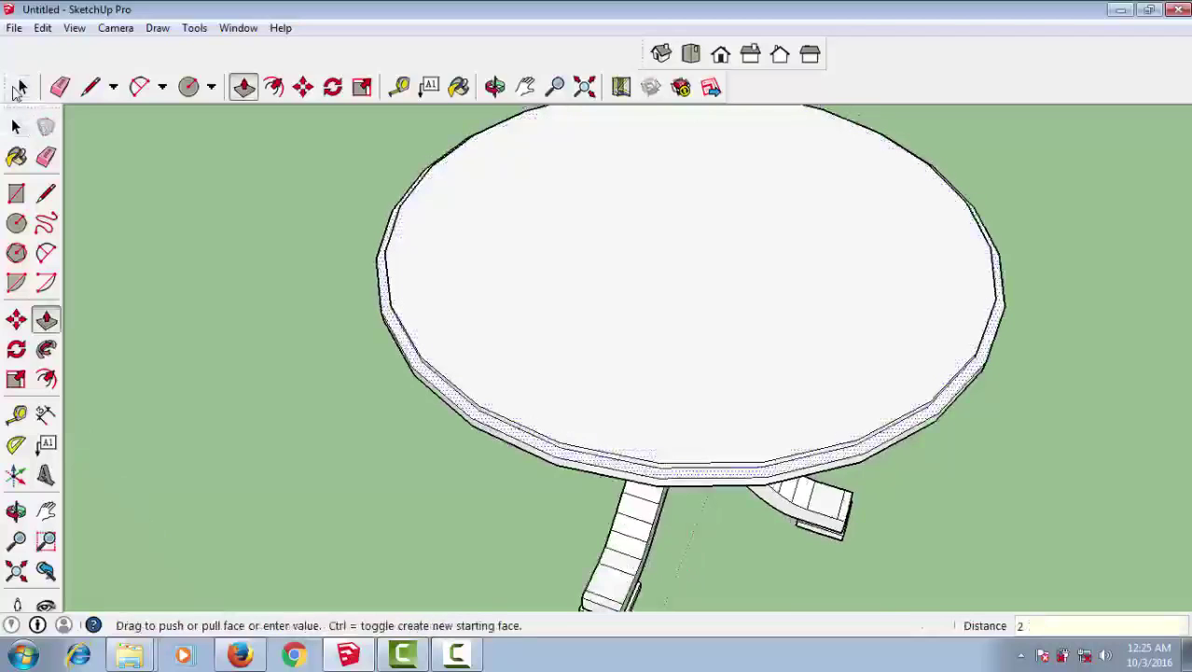
type("\"")
key("Return")
mouse_move(653, 373)
middle_mouse_down()
mouse_move(709, 354)
mouse_move(653, 336)
middle_mouse_up()
left_click(20, 87)
scroll(653, 374, "down", 2)
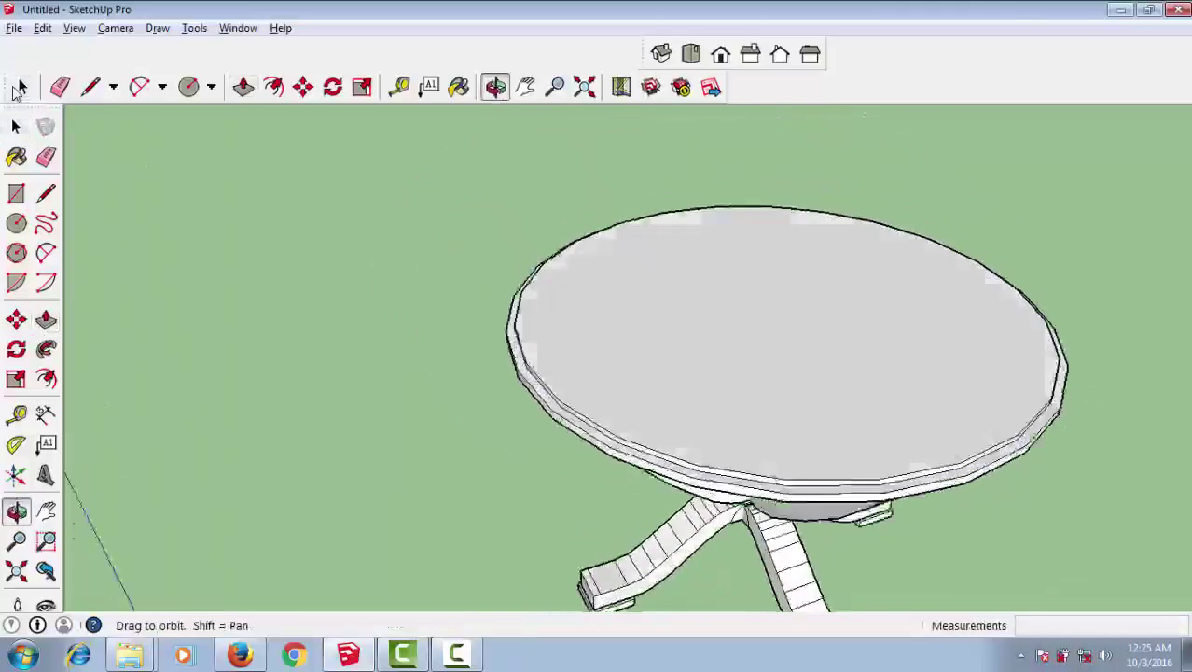
scroll(653, 373, "up", 5)
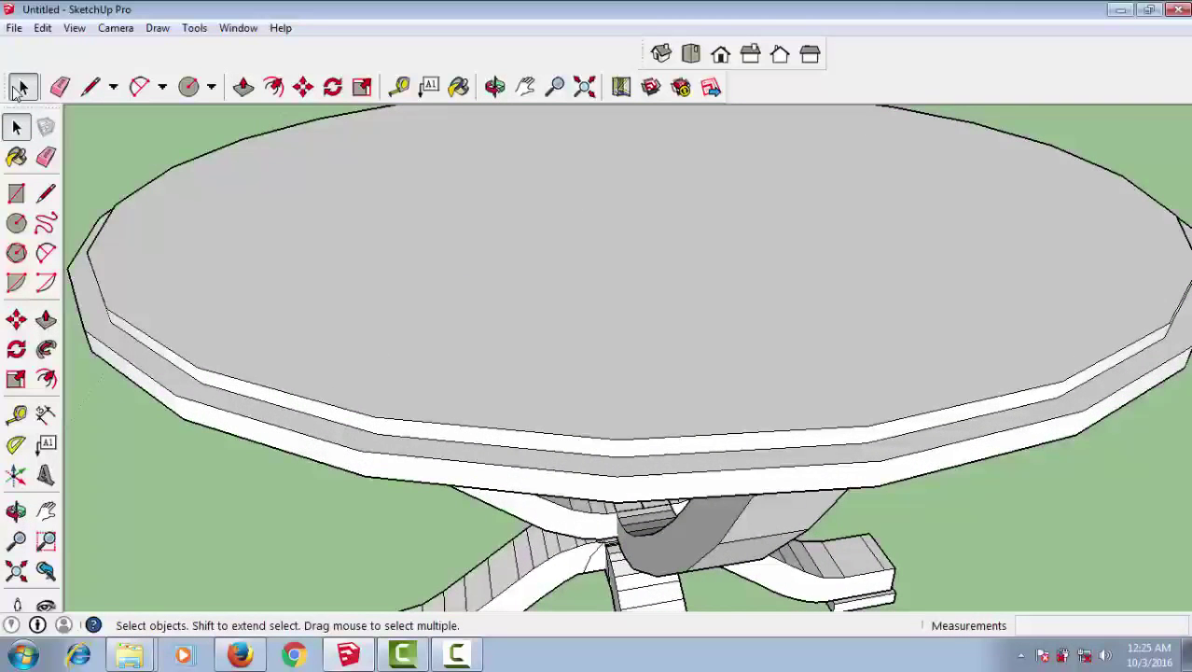
scroll(653, 373, "down", 3)
middle_click_drag(653, 373, 653, 355)
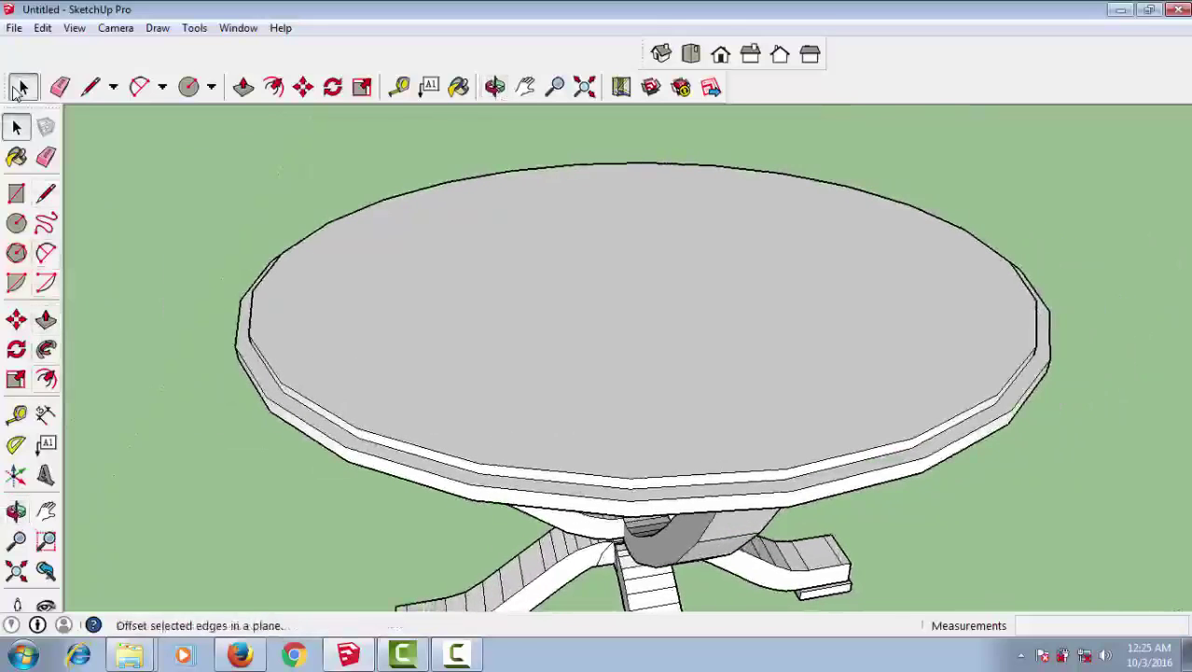
- Offset a second narrow ring inside the tabletop ledge
left_click(45, 378)
left_click(711, 473)
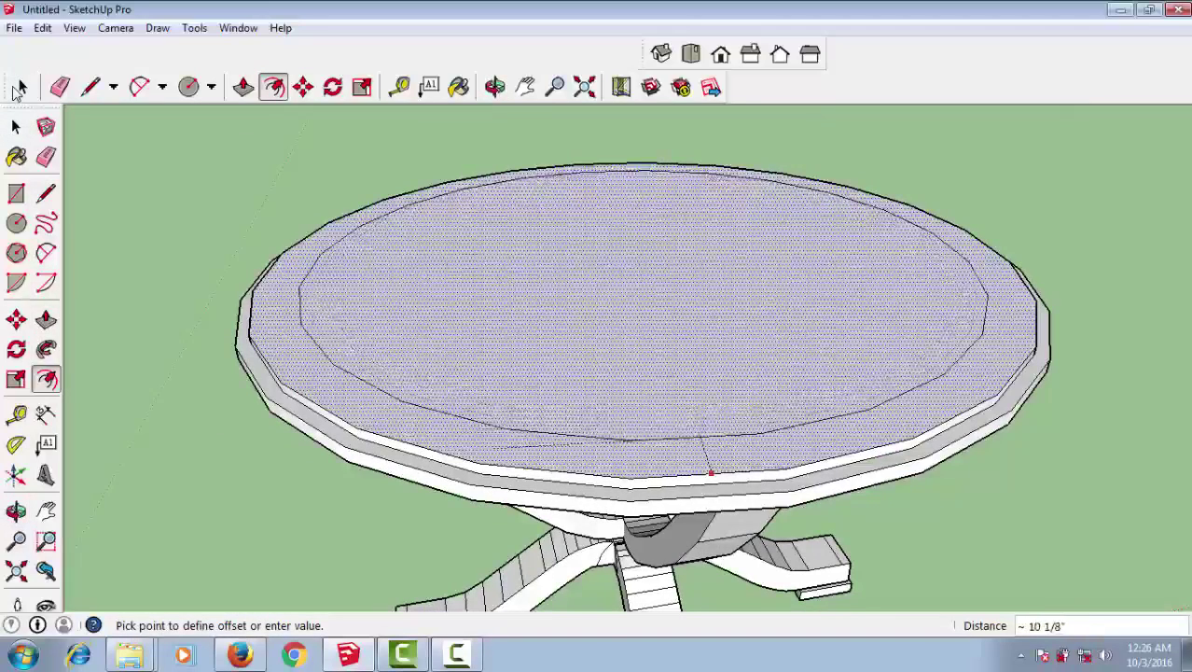
scroll(484, 312, "up", 1)
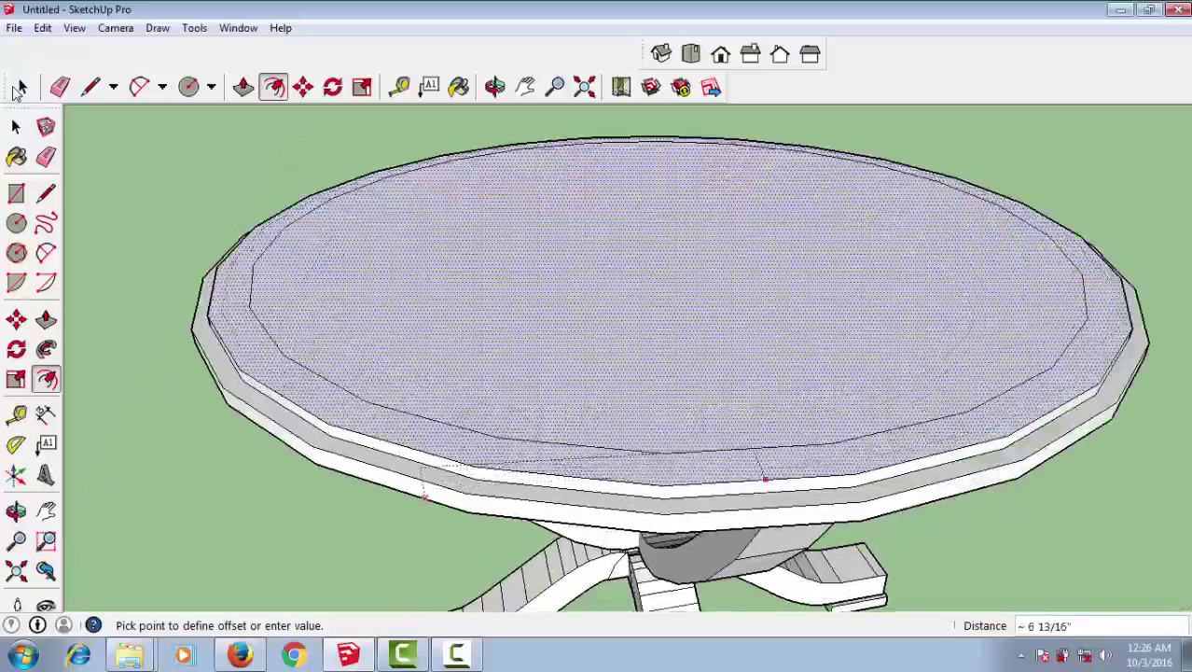
left_click(765, 478)
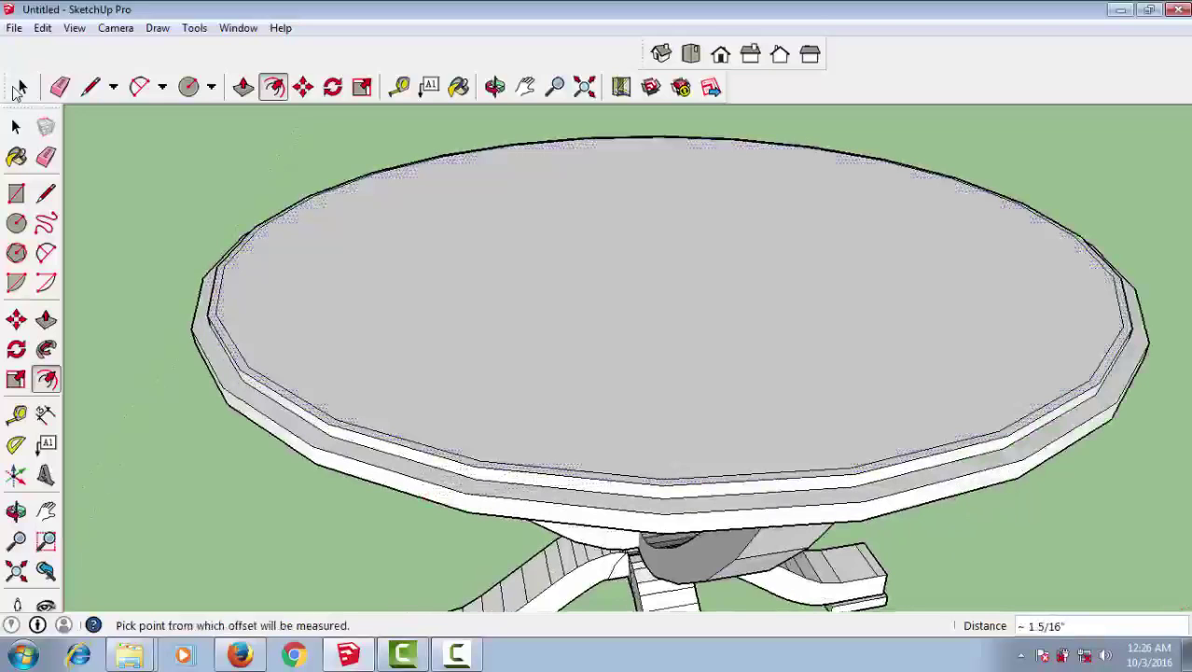
- Push/pull the inner face 1 5/16" to form the inset panel
key("p")
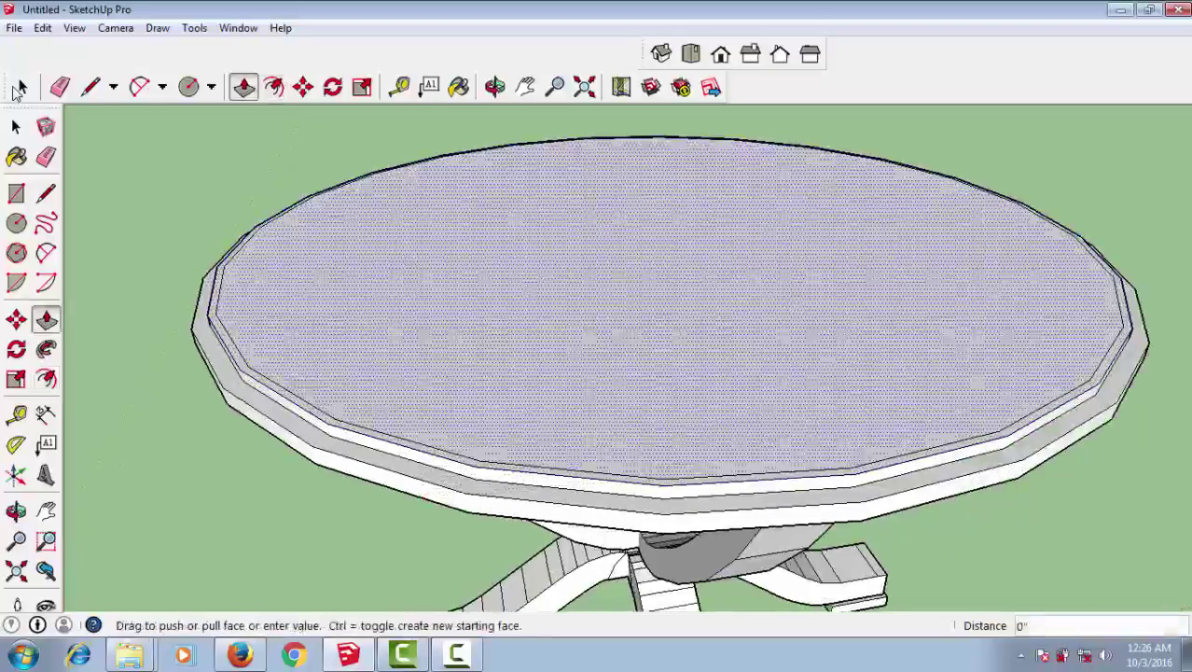
left_click(667, 308)
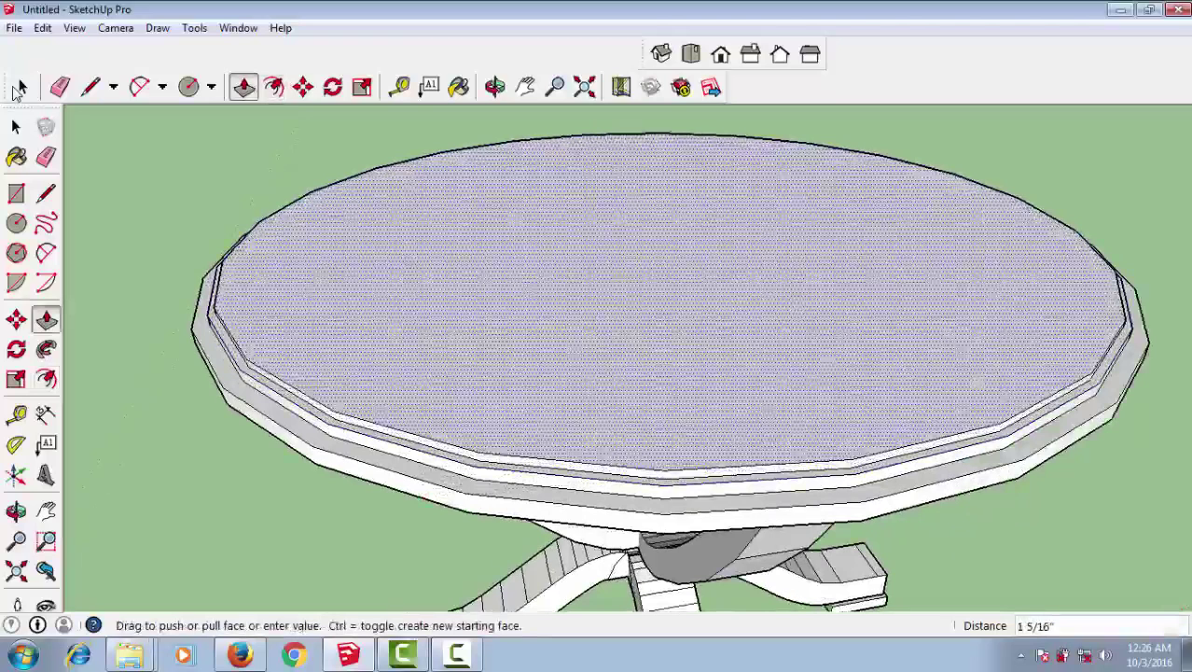
left_click(20, 87)
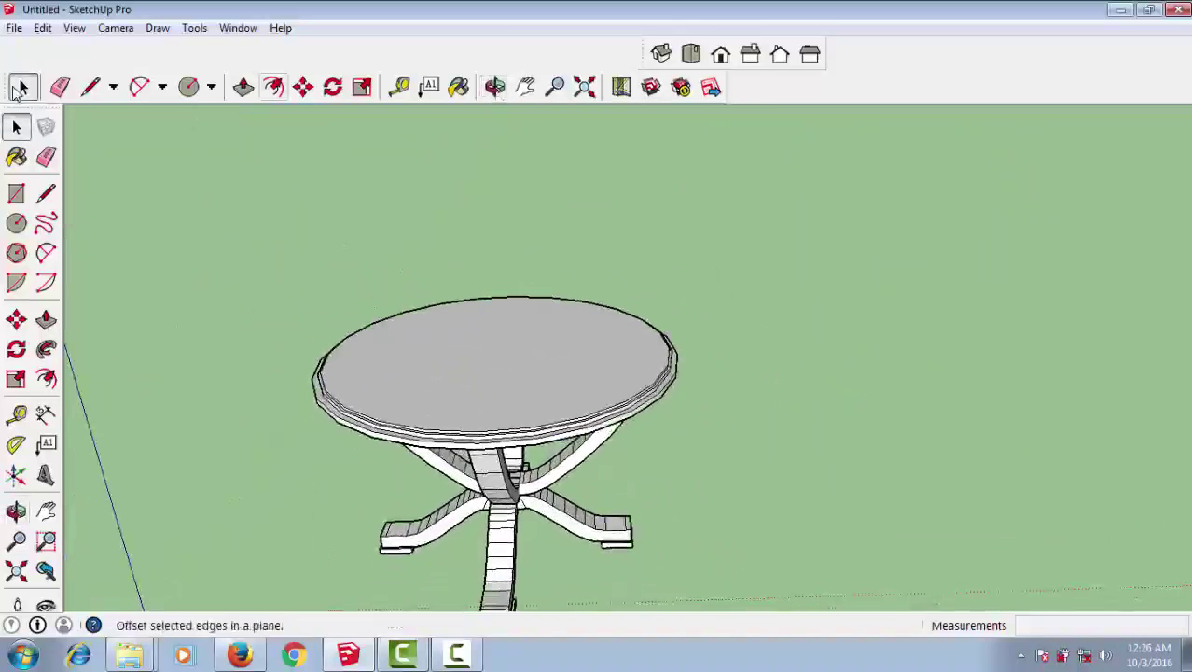
- Choose the Wood_Floor_Parquet material and select the whole tabletop
key("b")
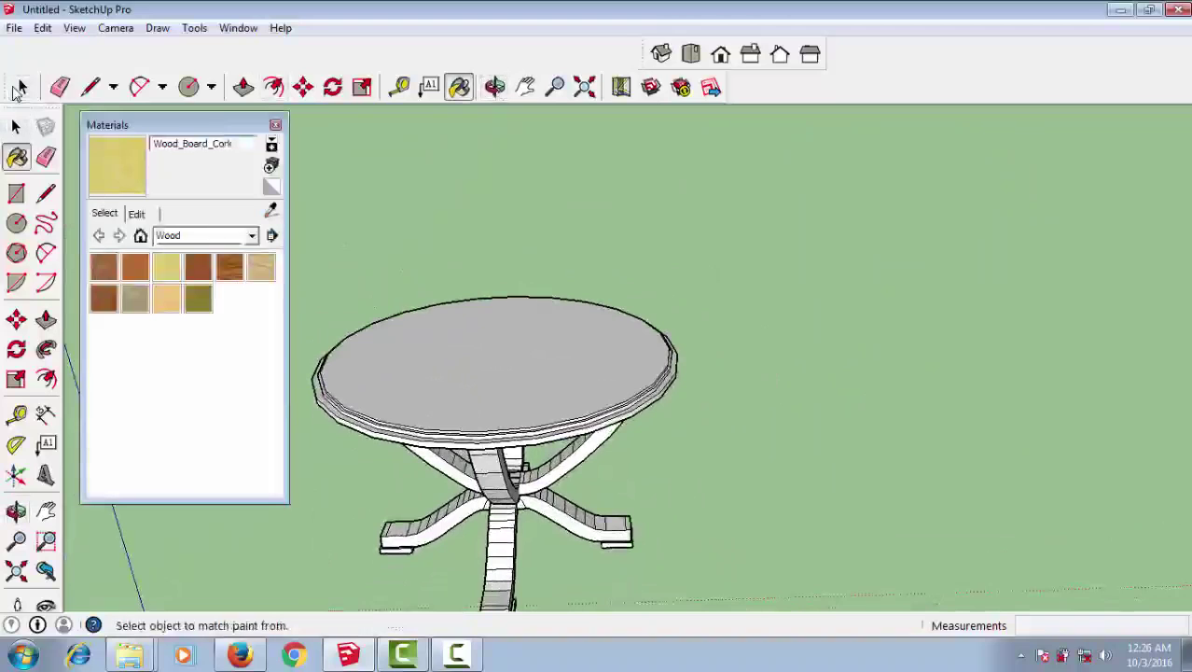
left_click(104, 298)
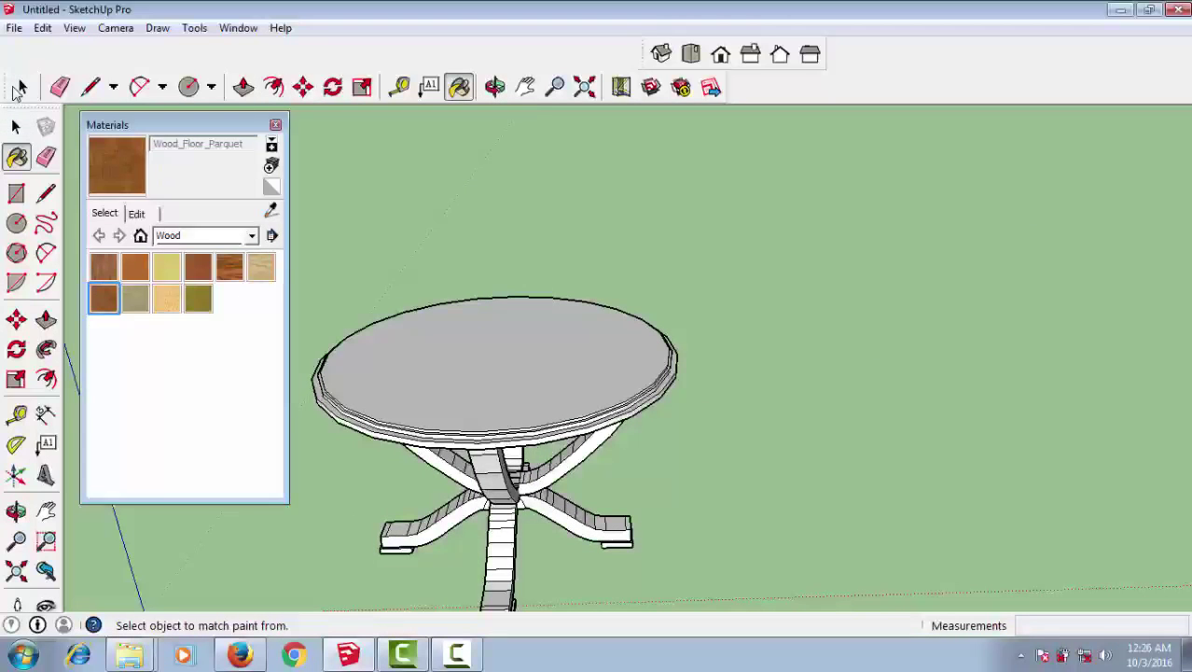
left_click(21, 87)
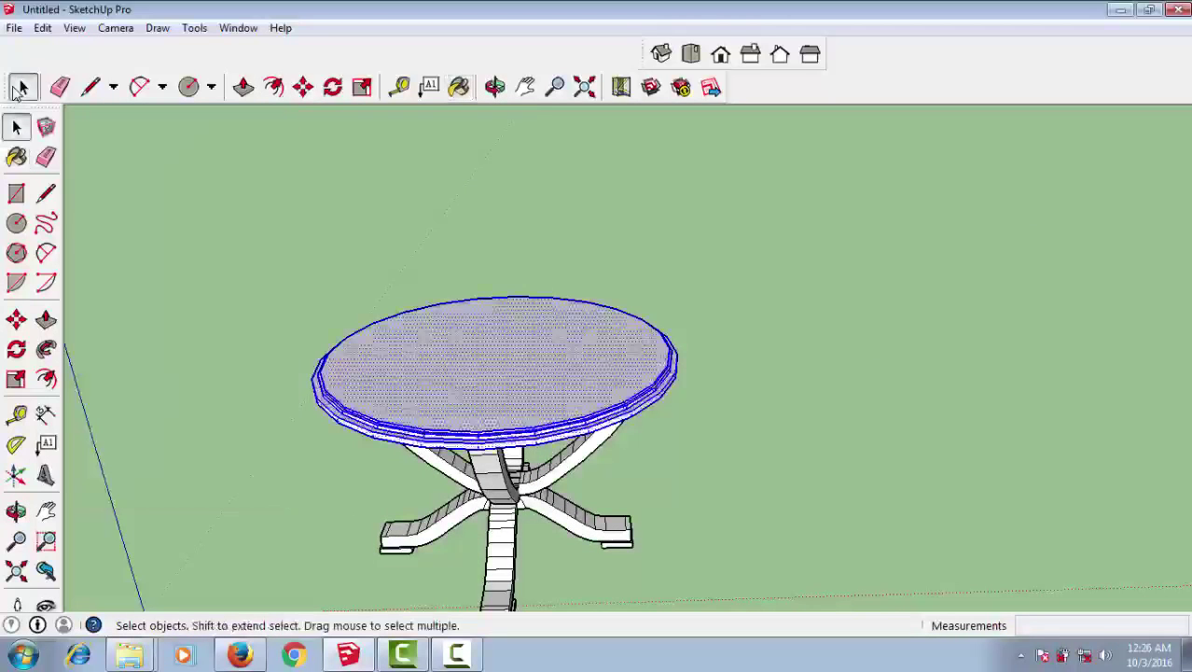
key("ctrl+t")
key("shift+z")
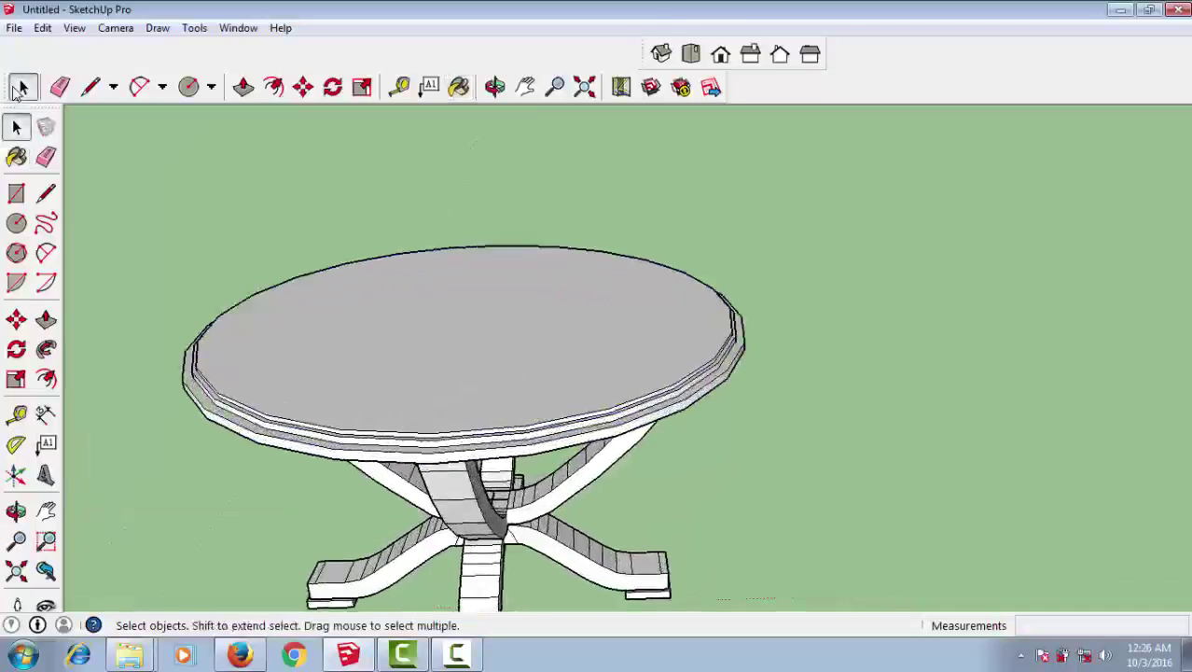
key("ctrl+z")
key("ctrl+z")
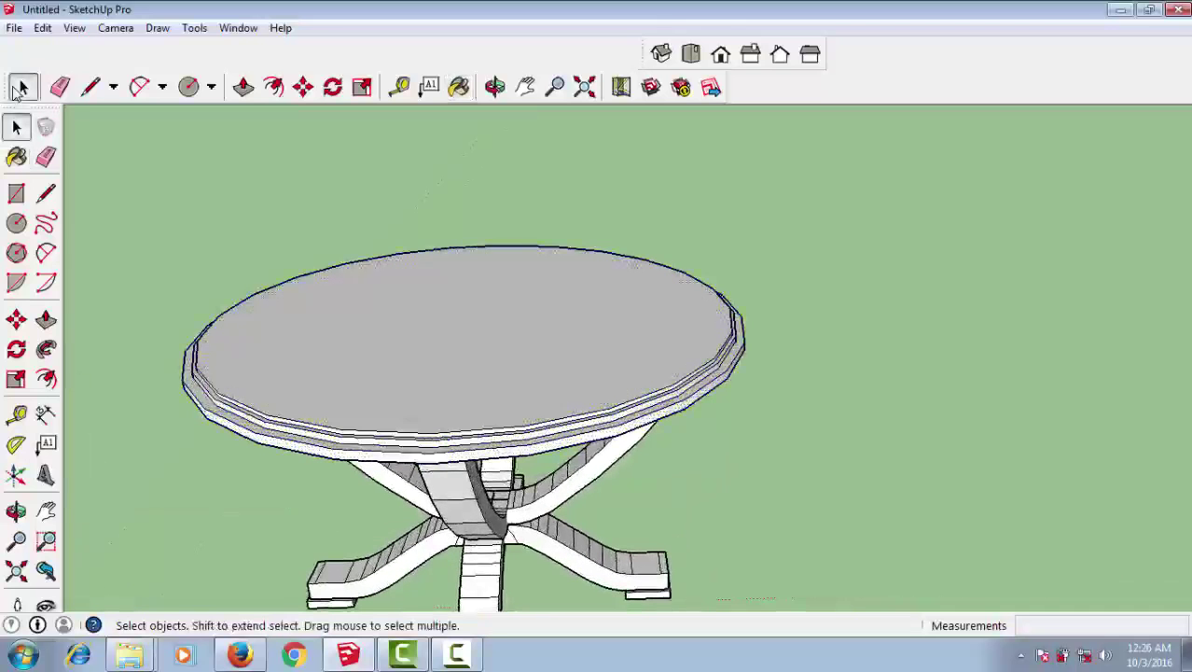
key("ctrl+z")
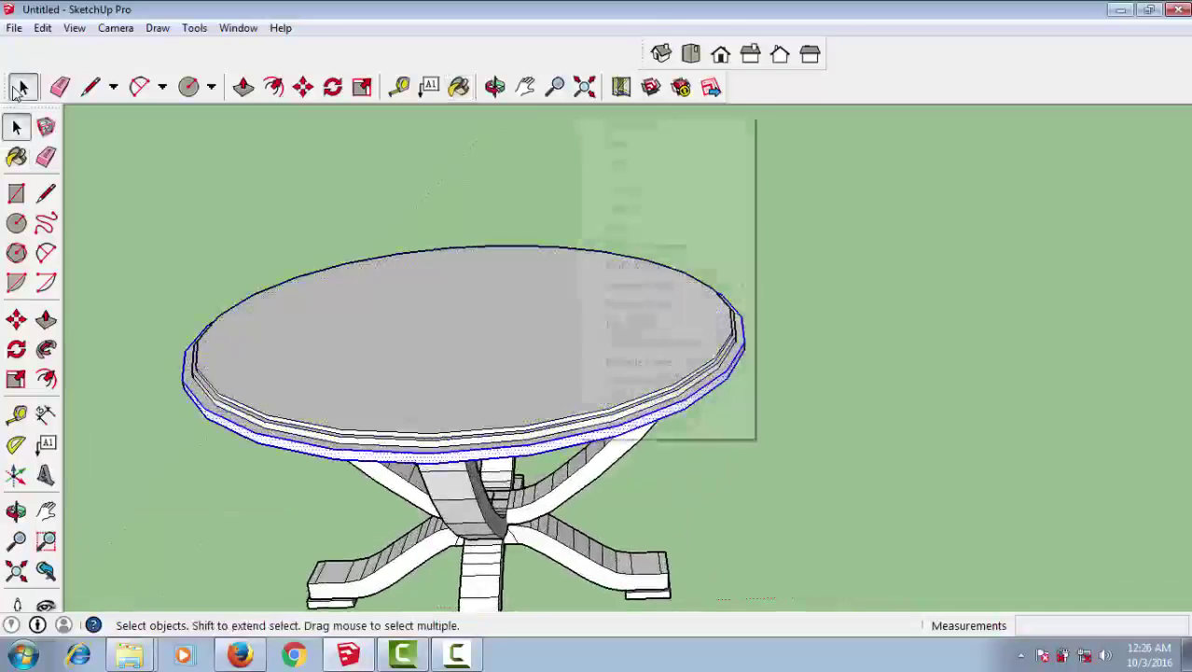
- Make the selected tabletop its own component and zoom out to the whole table
key("shift+F10")
key("Up")
key("Up")
key("Up")
key("Up")
key("Return")
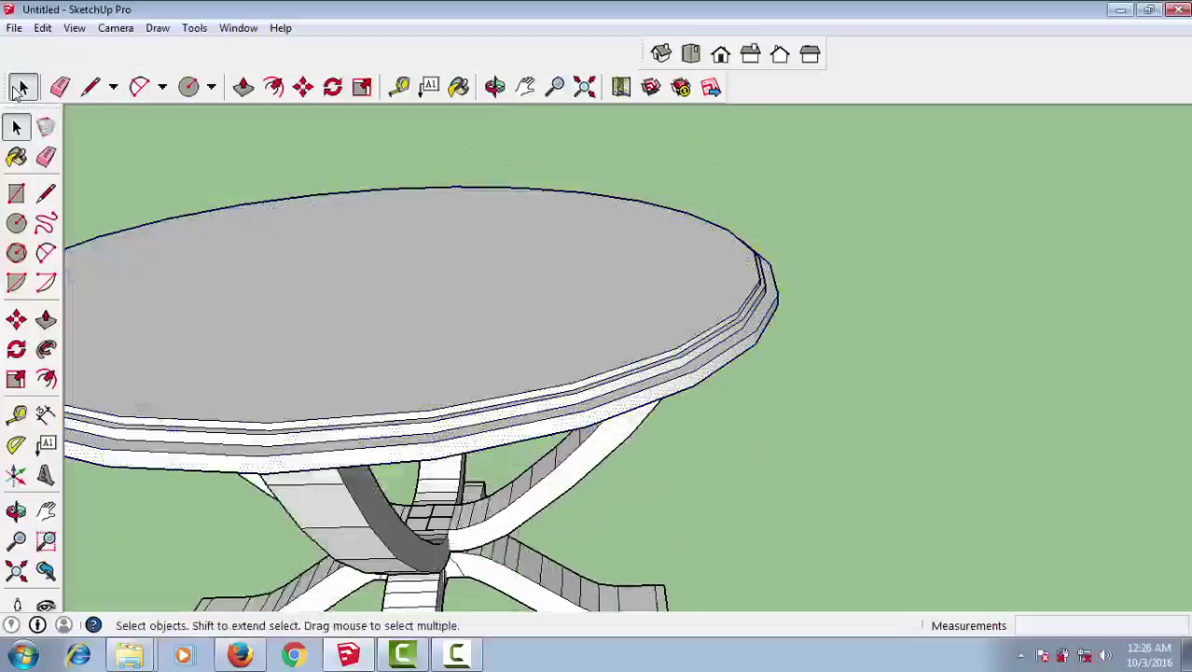
key("Menu")
key("Up")
key("Up")
key("Up")
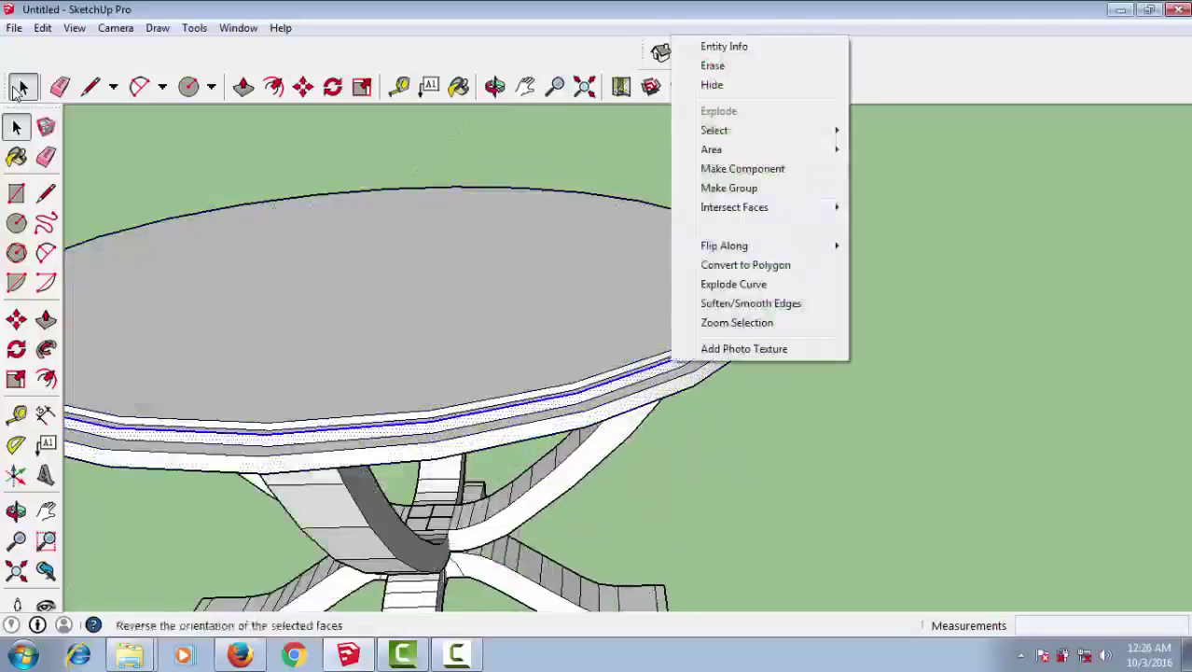
key("Up")
key("Up")
key("Return")
key("Return")
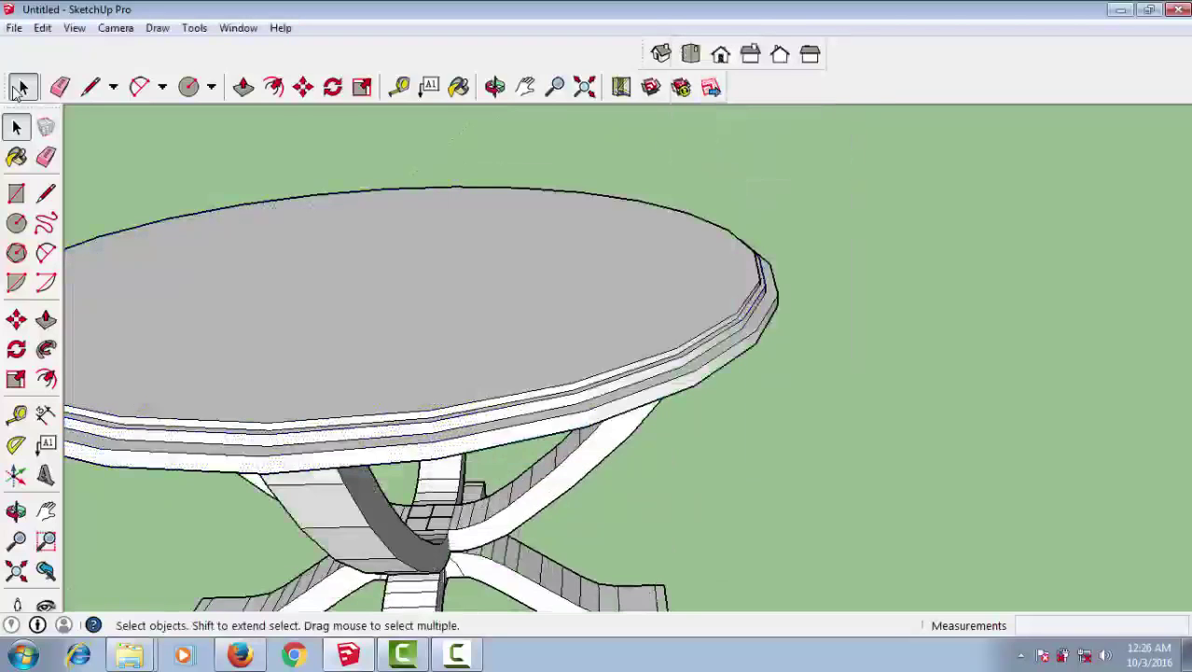
key("Menu")
key("Down")
key("Down")
key("Down")
key("Down")
key("Down")
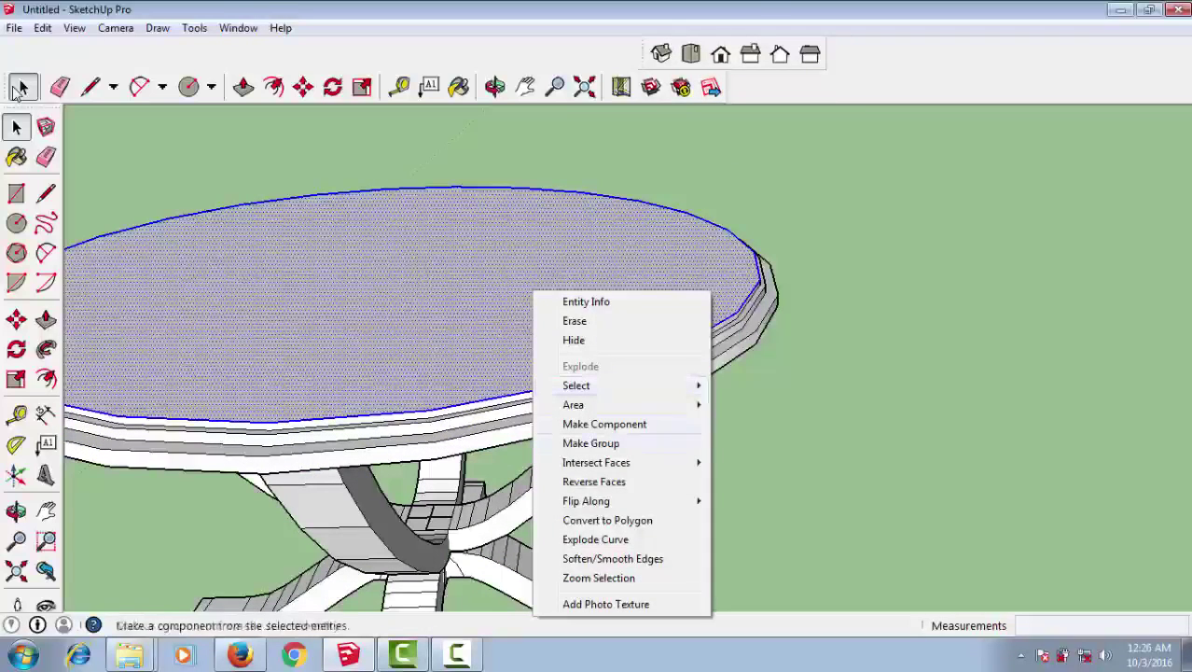
key("Return")
key("Return")
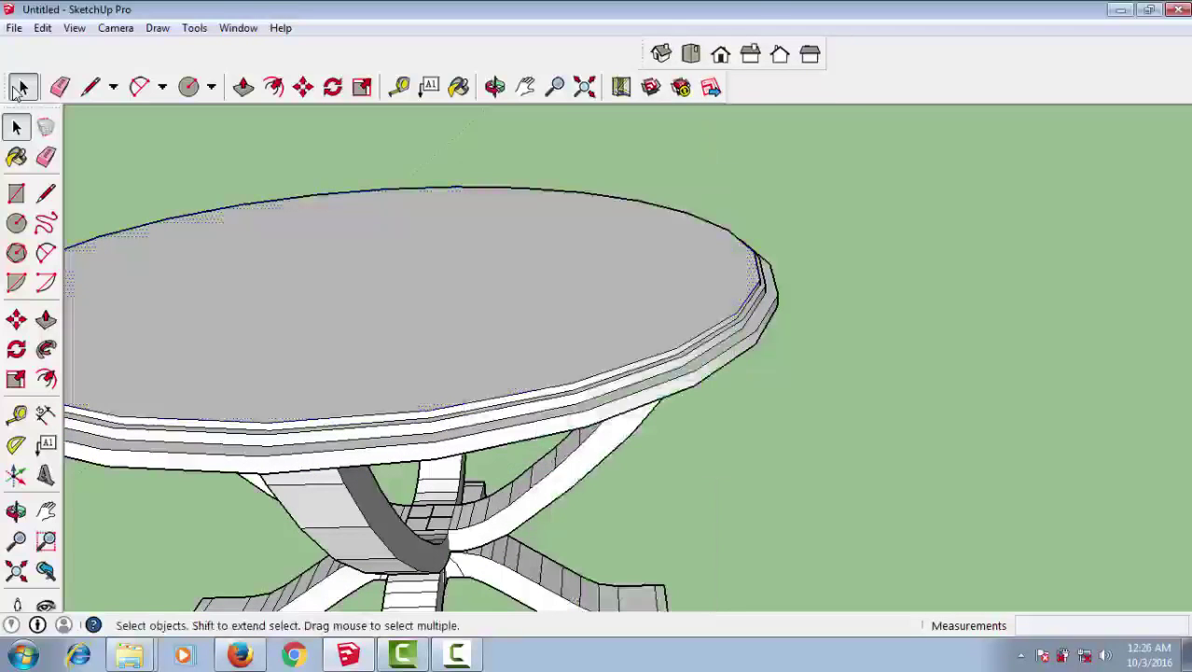
key("shift+z")
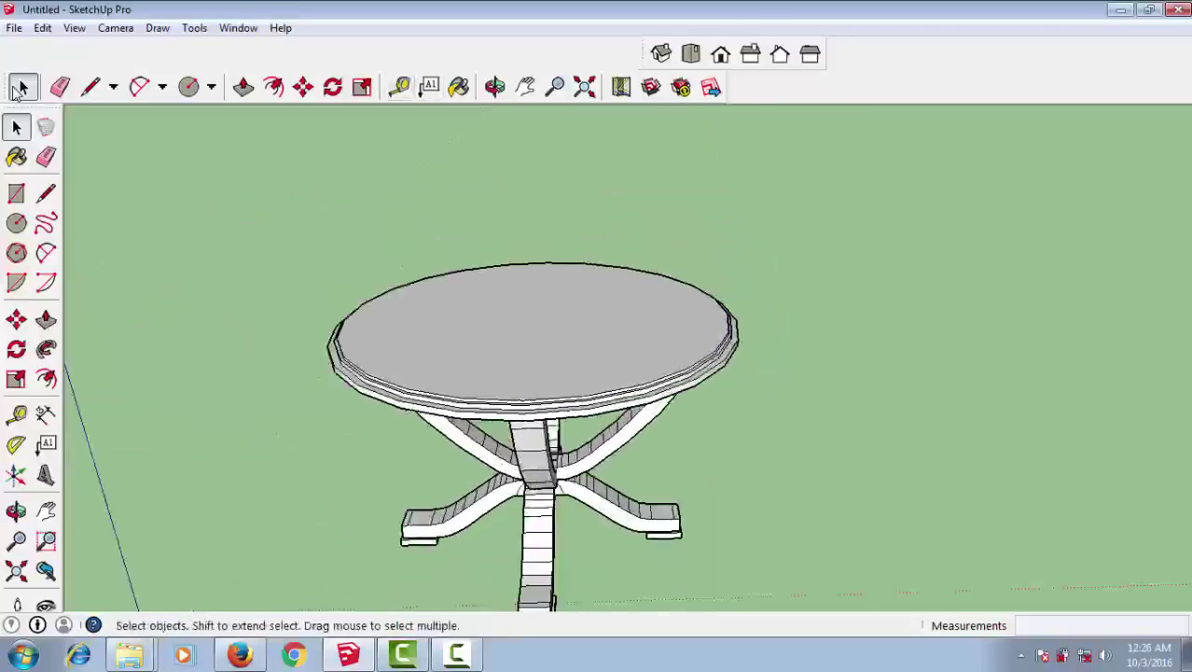
- Paint the legs with Wood_Bamboo_Medium and inspect them from below
key("b")
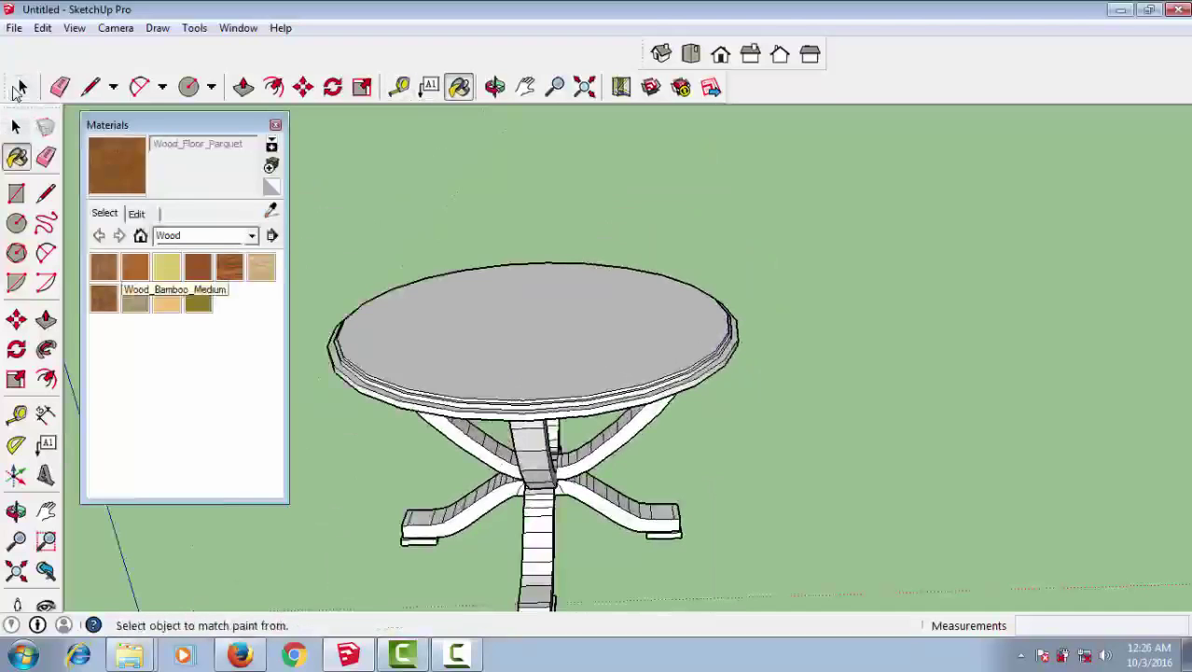
left_click(134, 266)
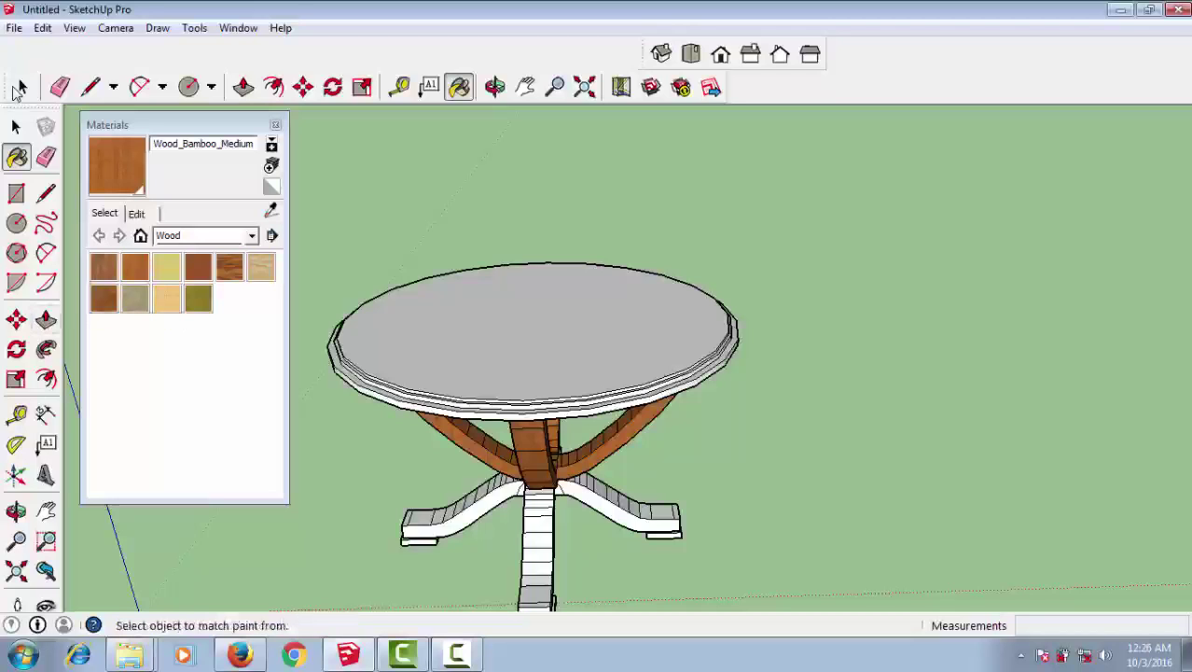
left_click(134, 268)
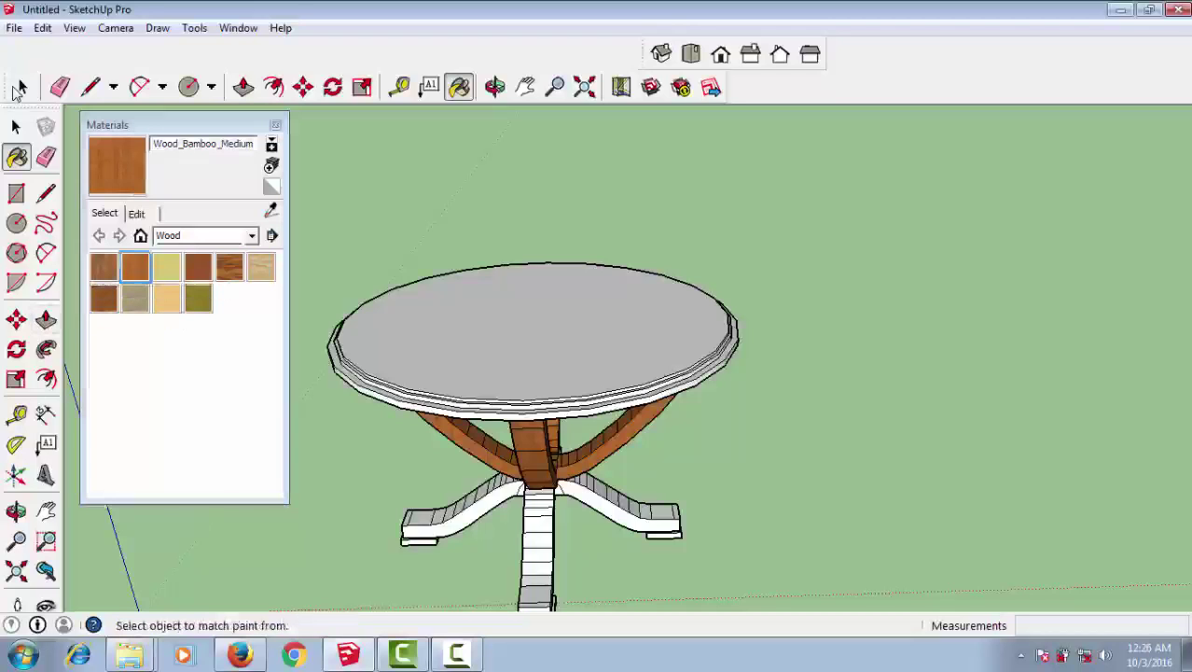
middle_click_drag(532, 392, 531, 354)
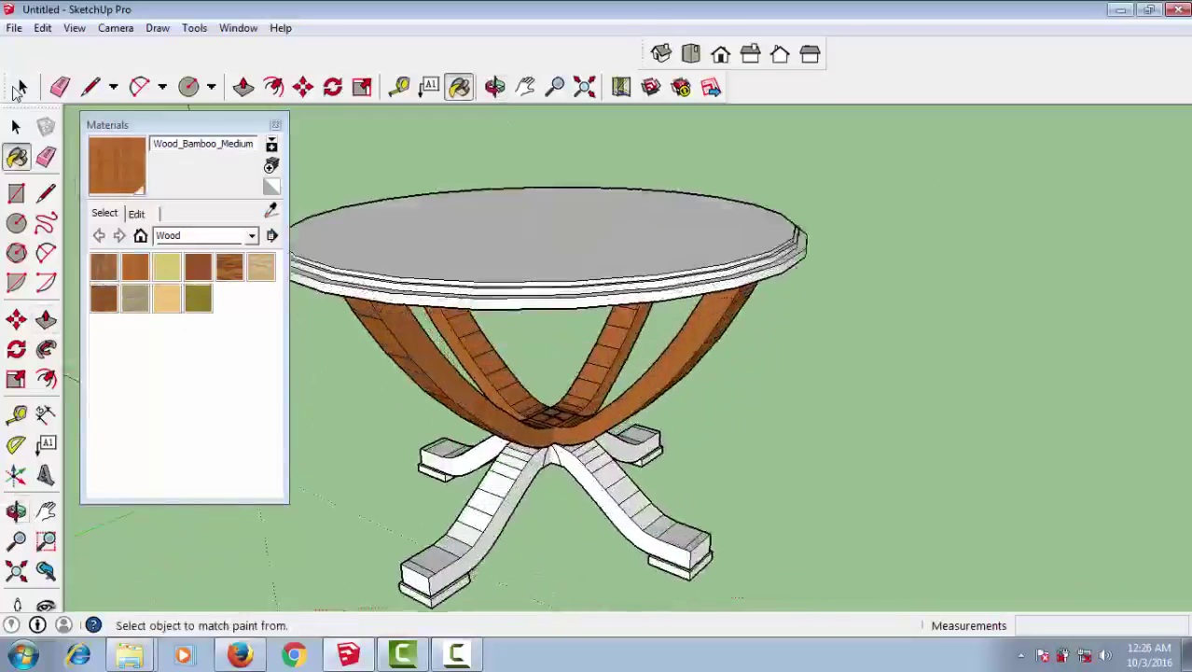
scroll(542, 373, "up", 3)
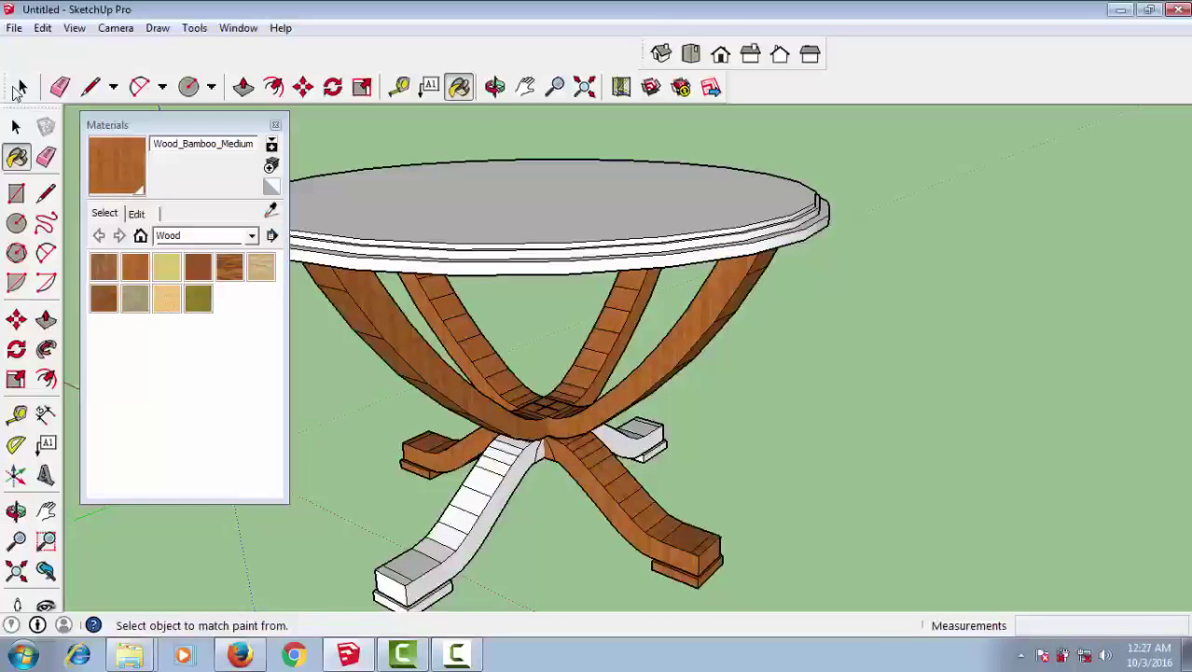
middle_click_drag(532, 420, 532, 373)
scroll(522, 420, "up", 3)
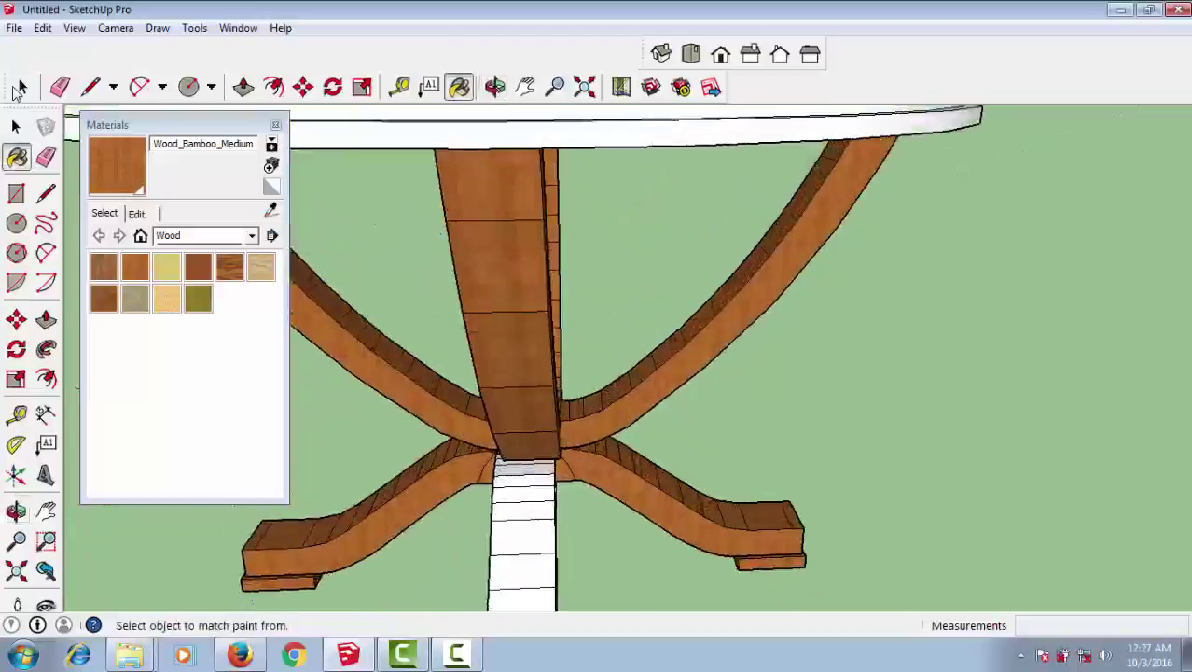
middle_click_drag(597, 391, 597, 317)
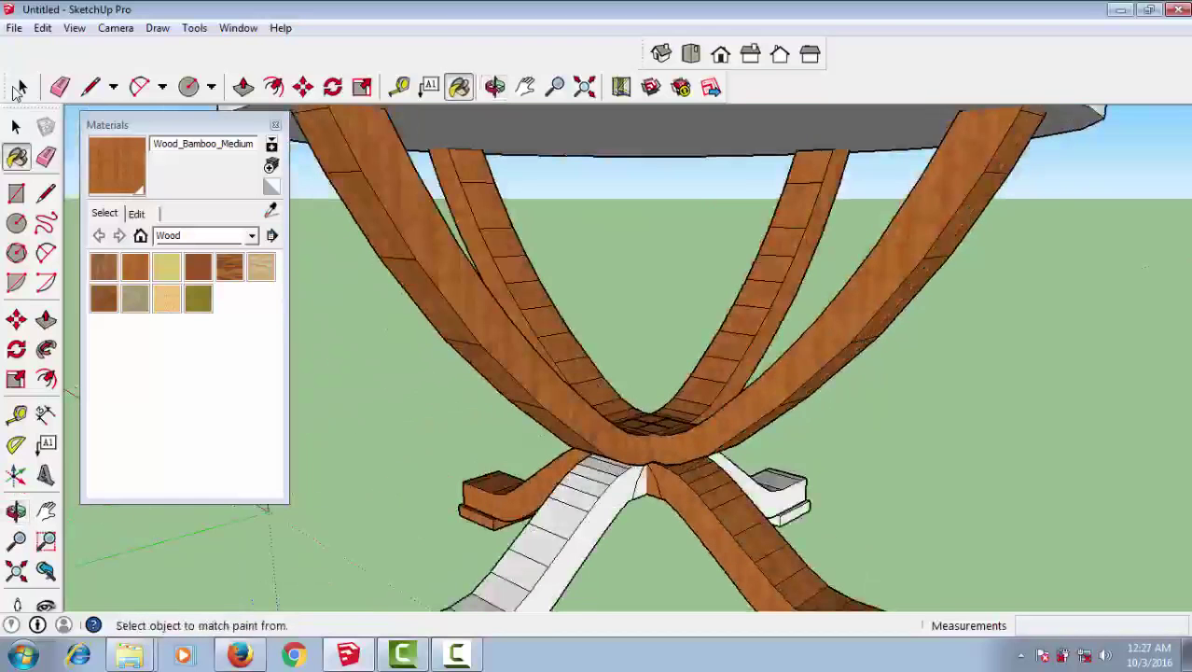
- Pick Wood_Cherry_Original and look over the tabletop from the side and above
left_click(19, 88)
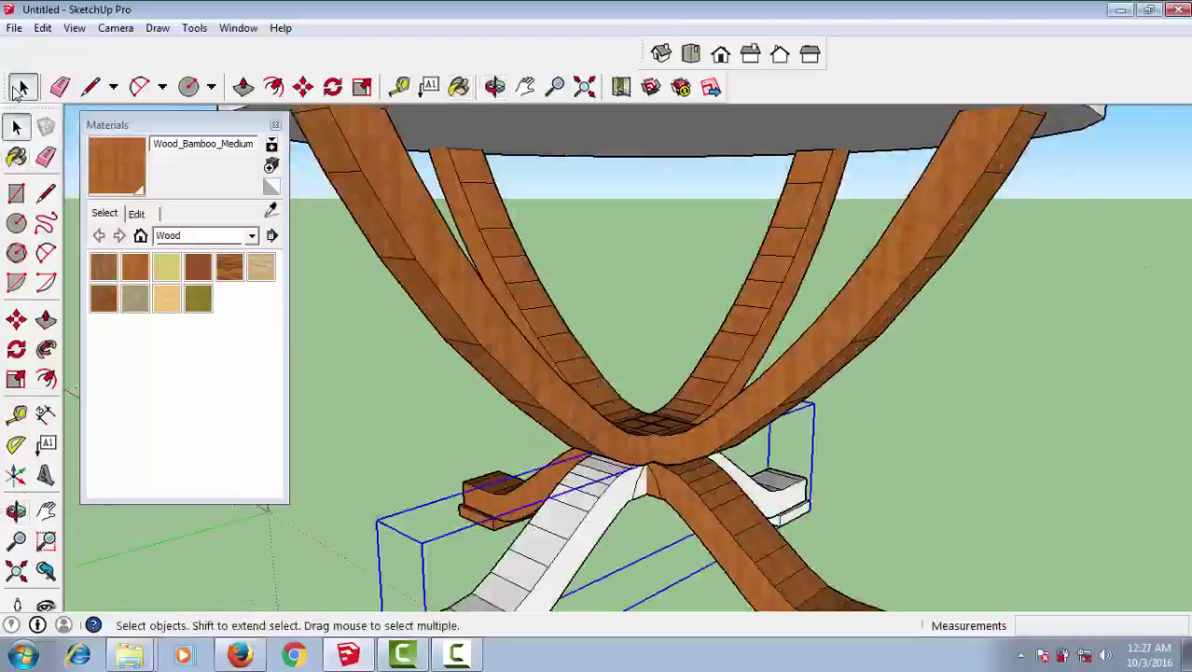
key("b")
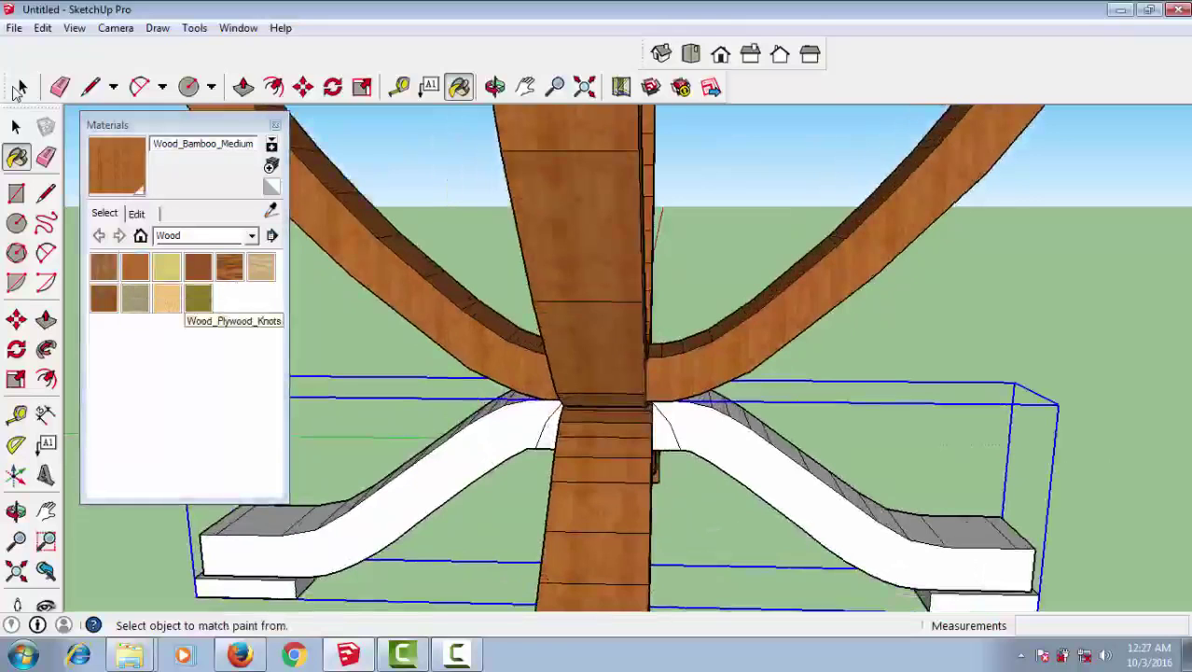
left_click(198, 267)
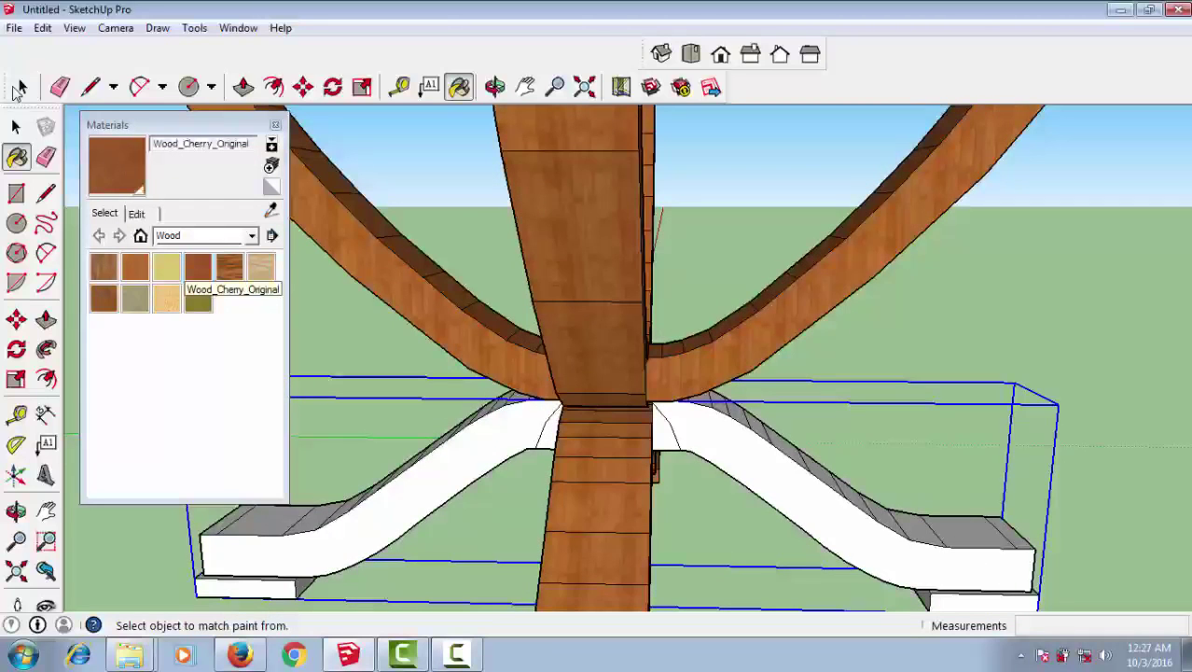
mouse_move(597, 373)
middle_mouse_down()
mouse_move(653, 280)
mouse_move(690, 299)
middle_mouse_up()
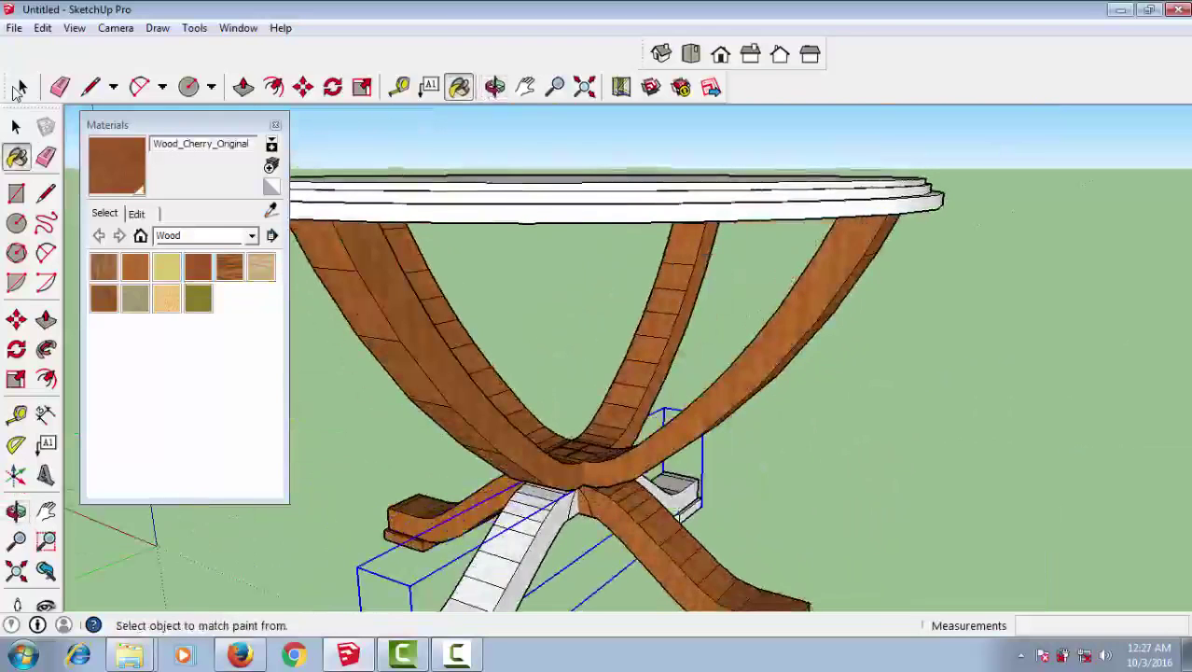
middle_click_drag(597, 373, 597, 280)
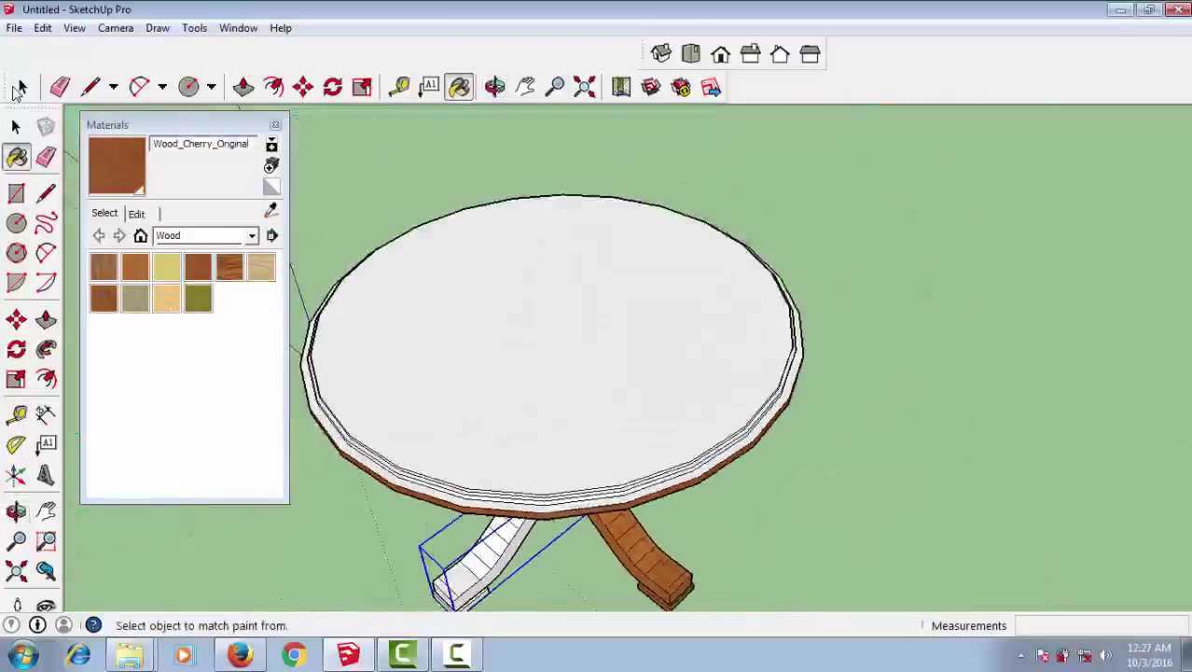
- Explode the table component, apply Wood_Bamboo_Medium, and open the material collections list
left_click(19, 89)
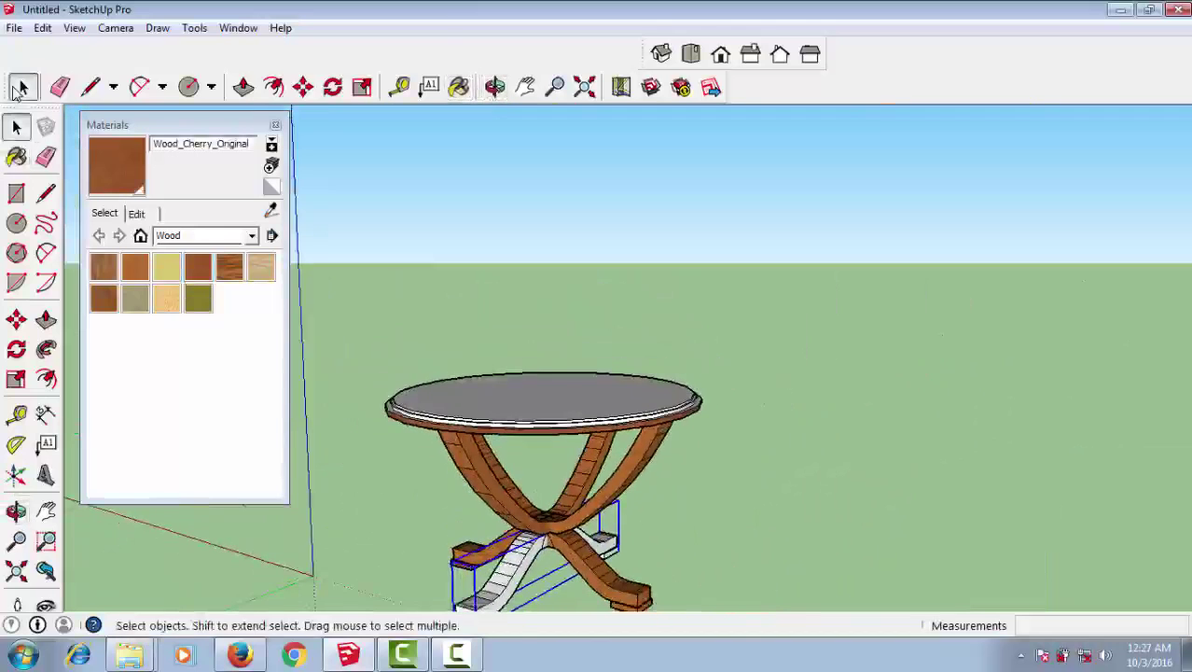
middle_click_drag(597, 373, 597, 438)
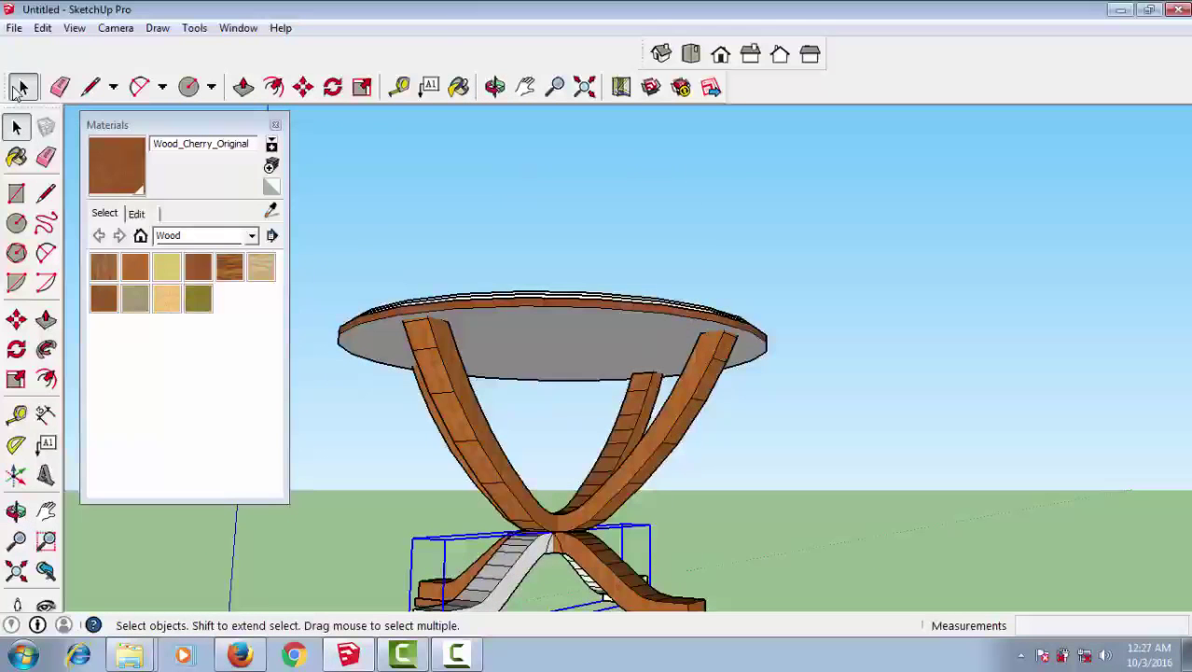
right_click(505, 552)
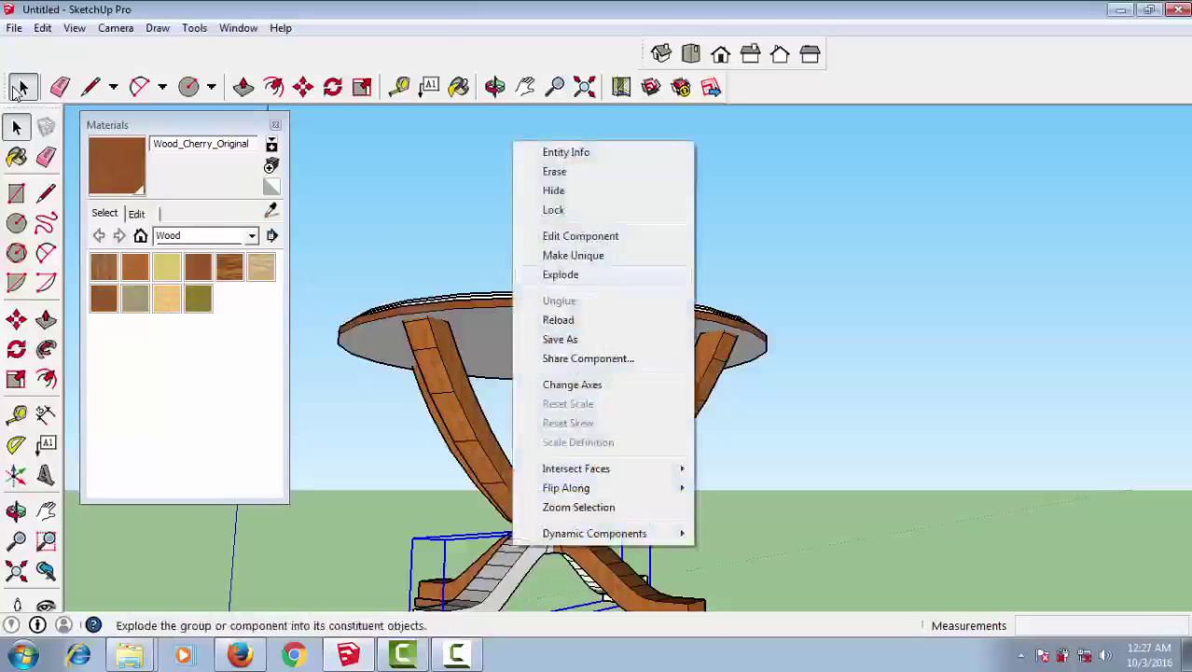
left_click(546, 272)
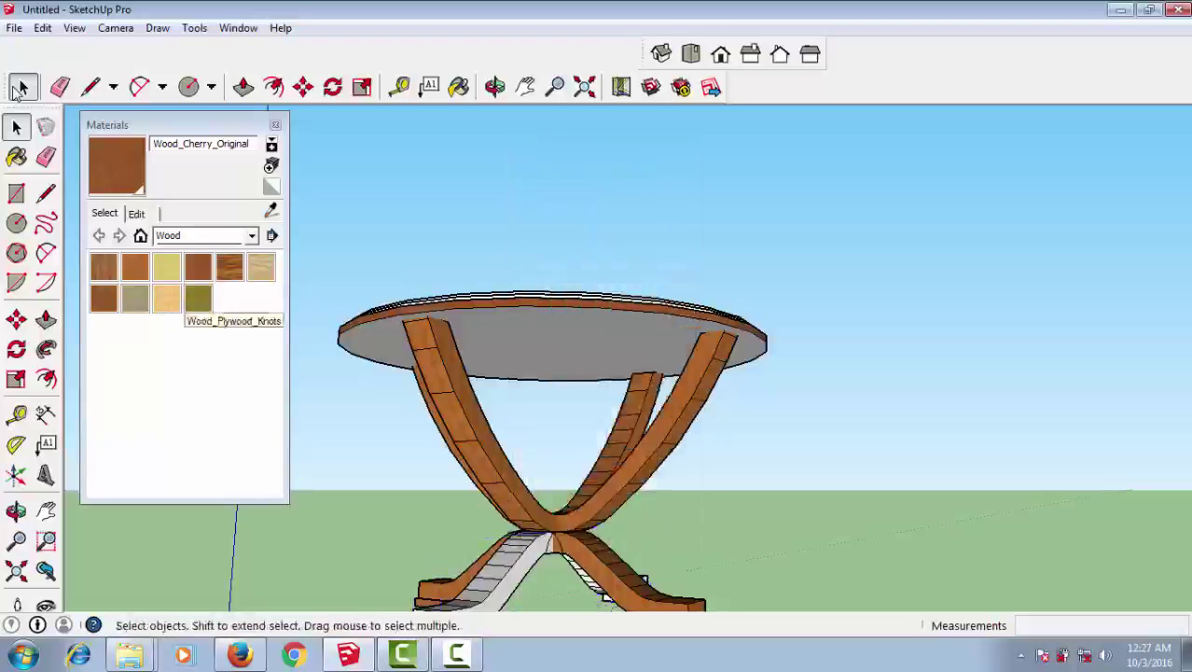
left_click(135, 268)
middle_click_drag(597, 392, 634, 318)
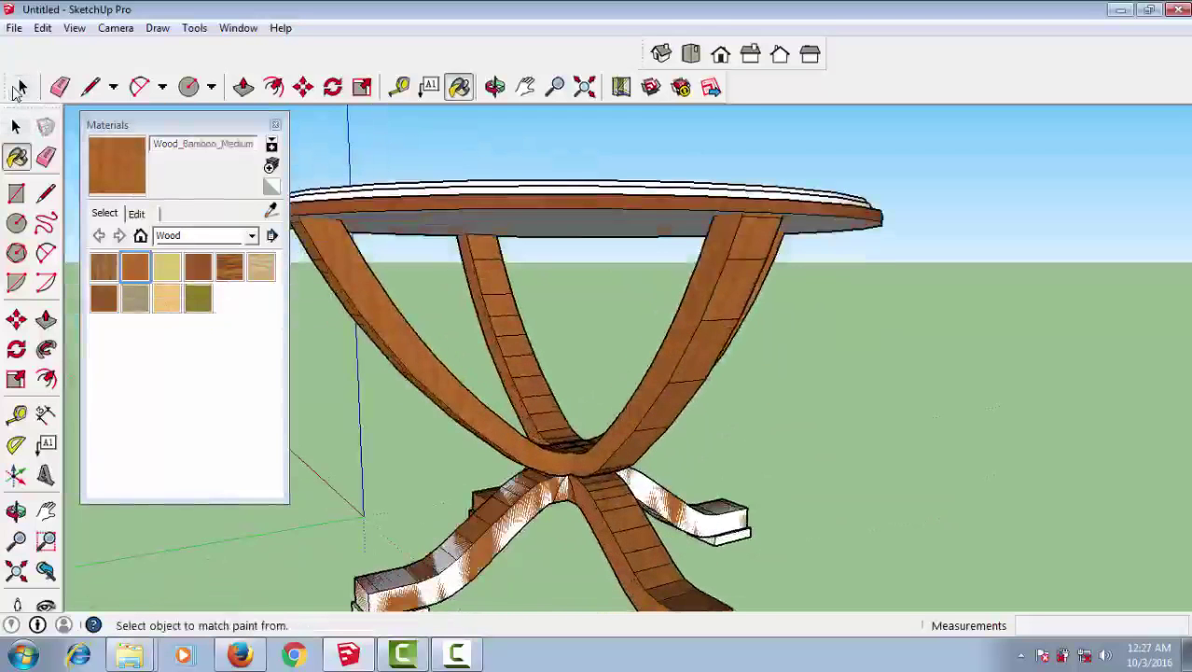
key("o")
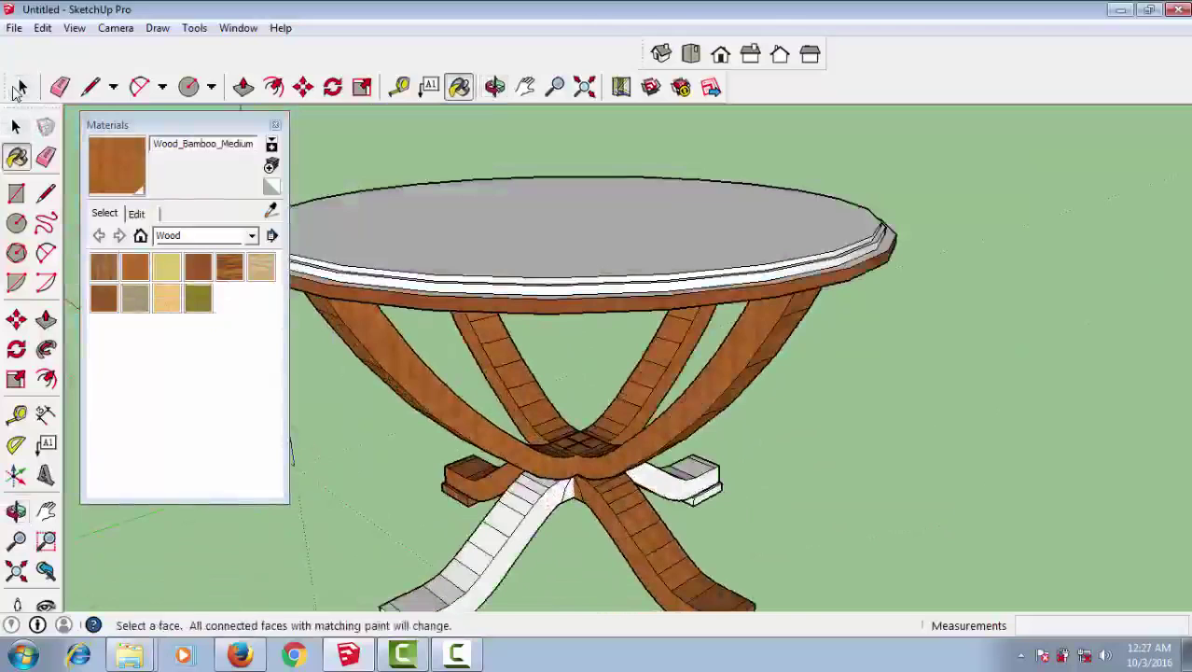
left_click(21, 88)
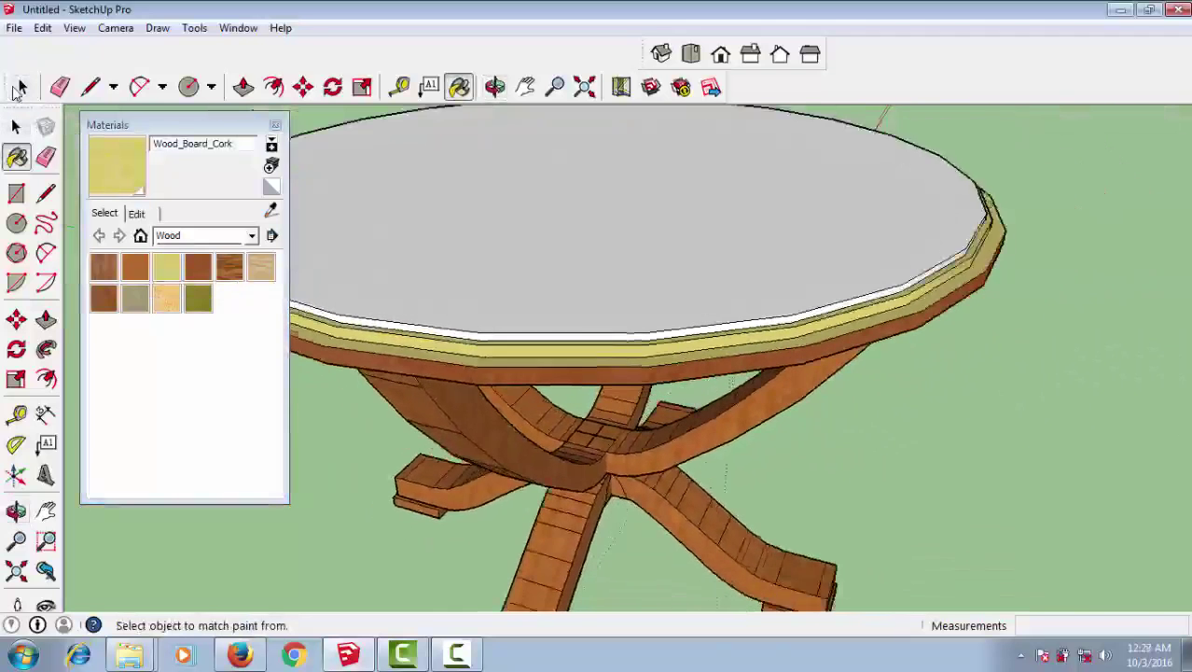
left_click(250, 235)
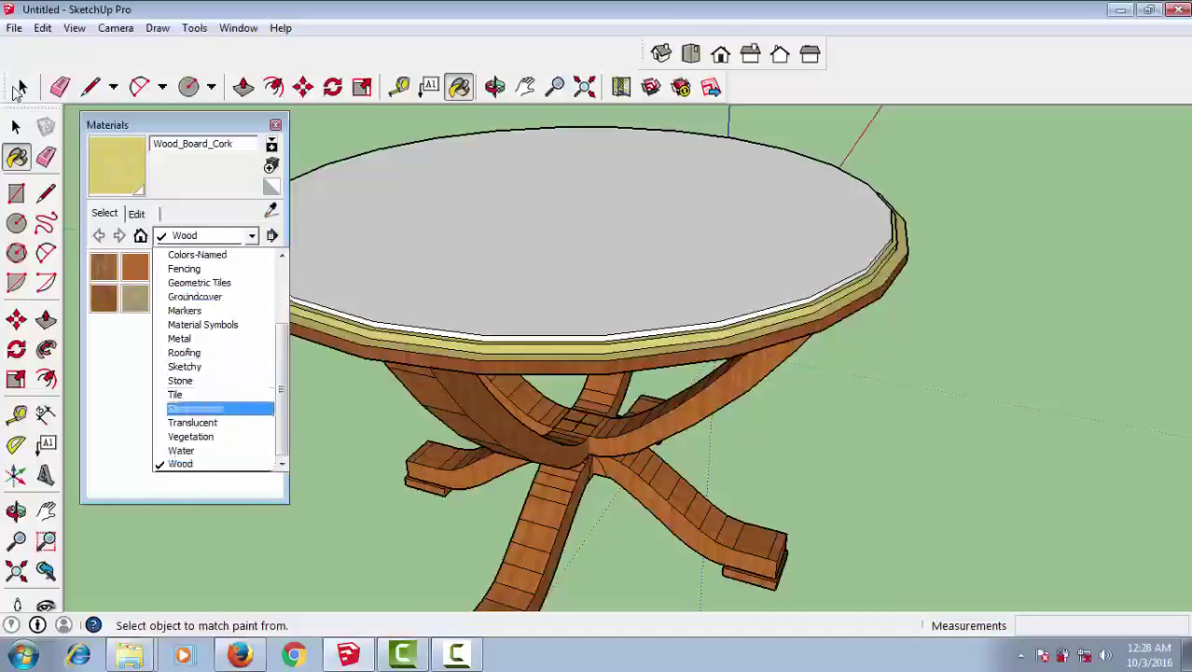
- Test Translucent_Glass_Blue on the tabletop, then return it to the default material
left_click(192, 422)
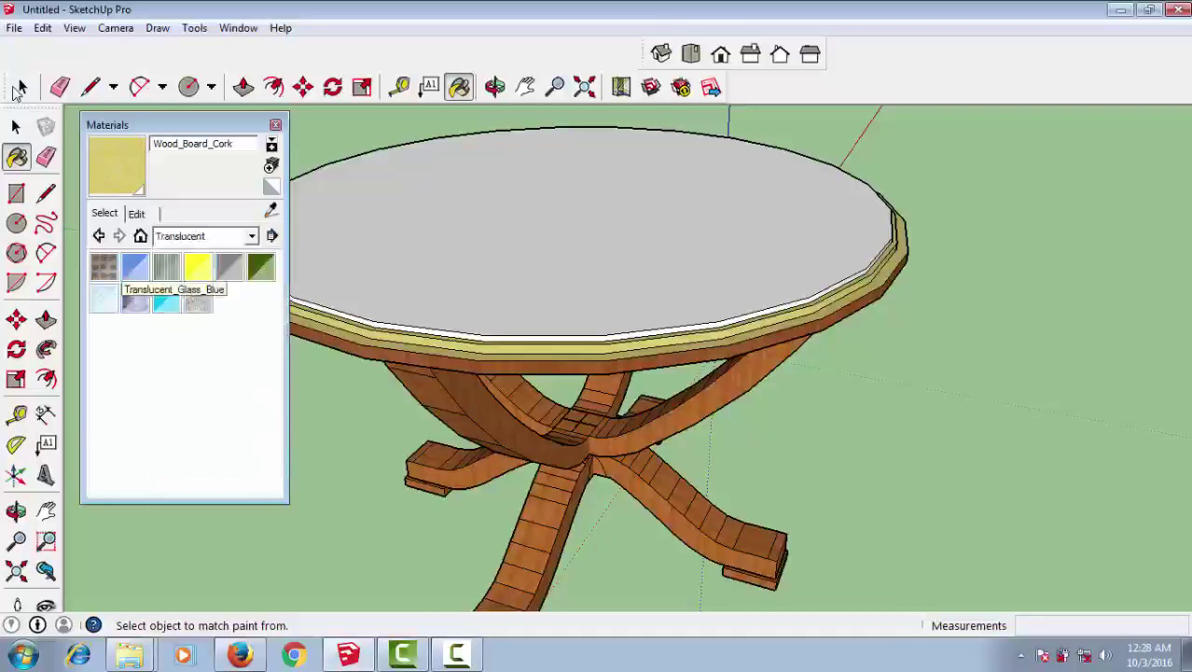
left_click(134, 268)
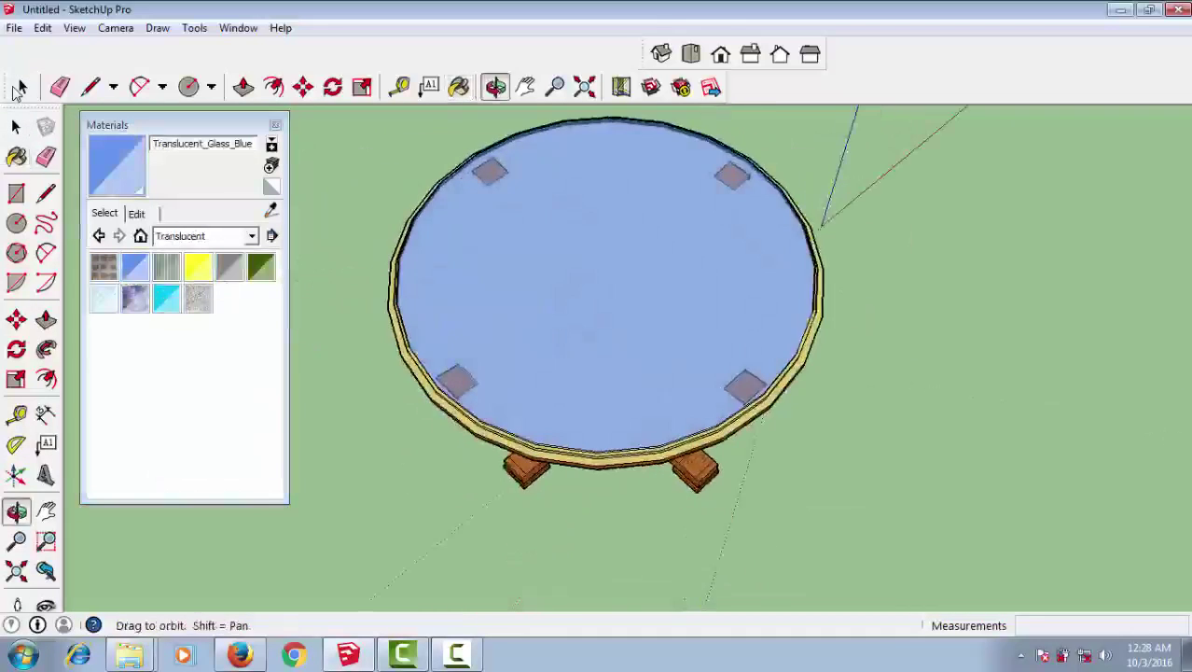
scroll(597, 354, "down", 3)
middle_click_drag(597, 354, 597, 308)
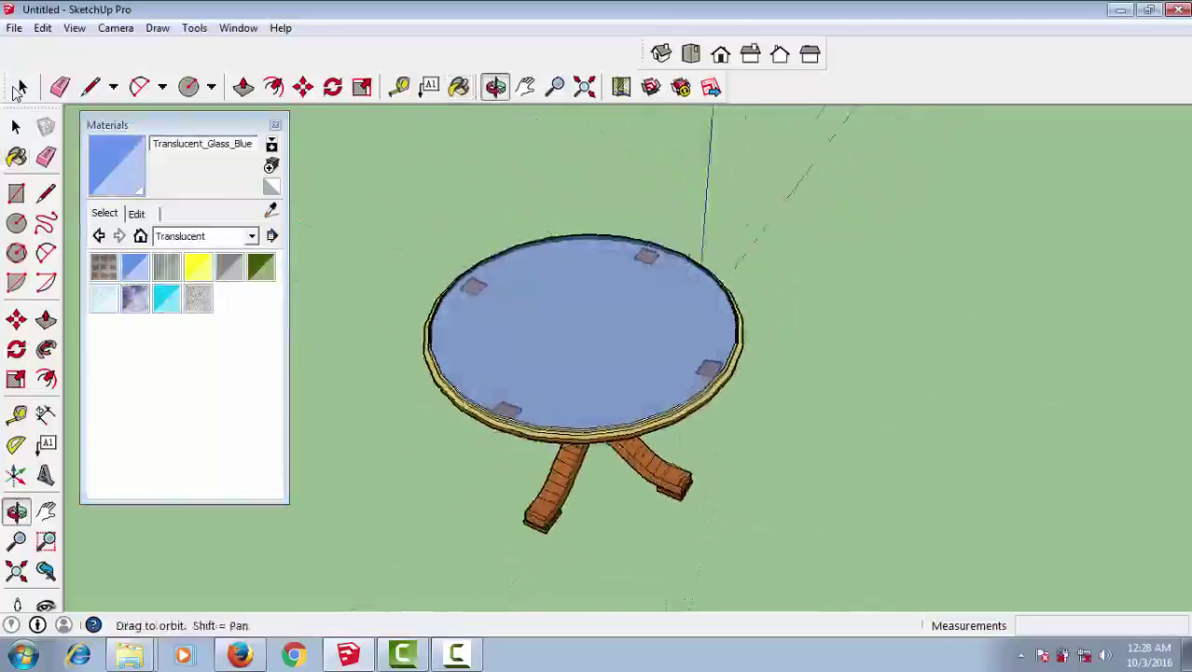
middle_click_drag(597, 355, 579, 345)
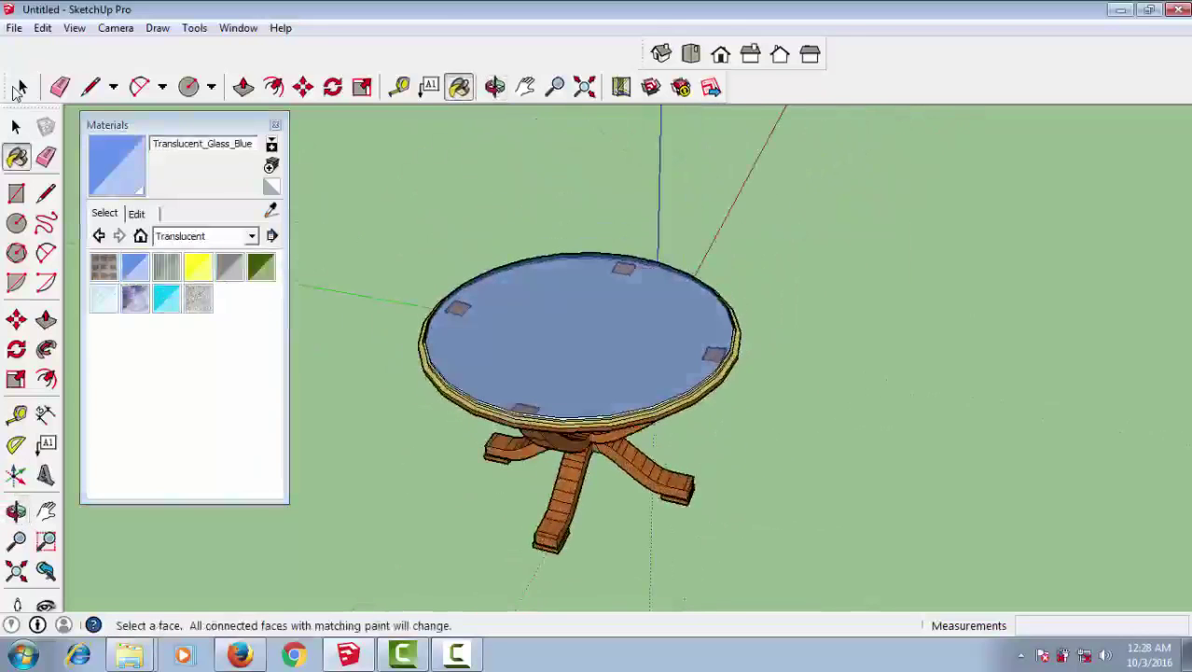
left_click(578, 336)
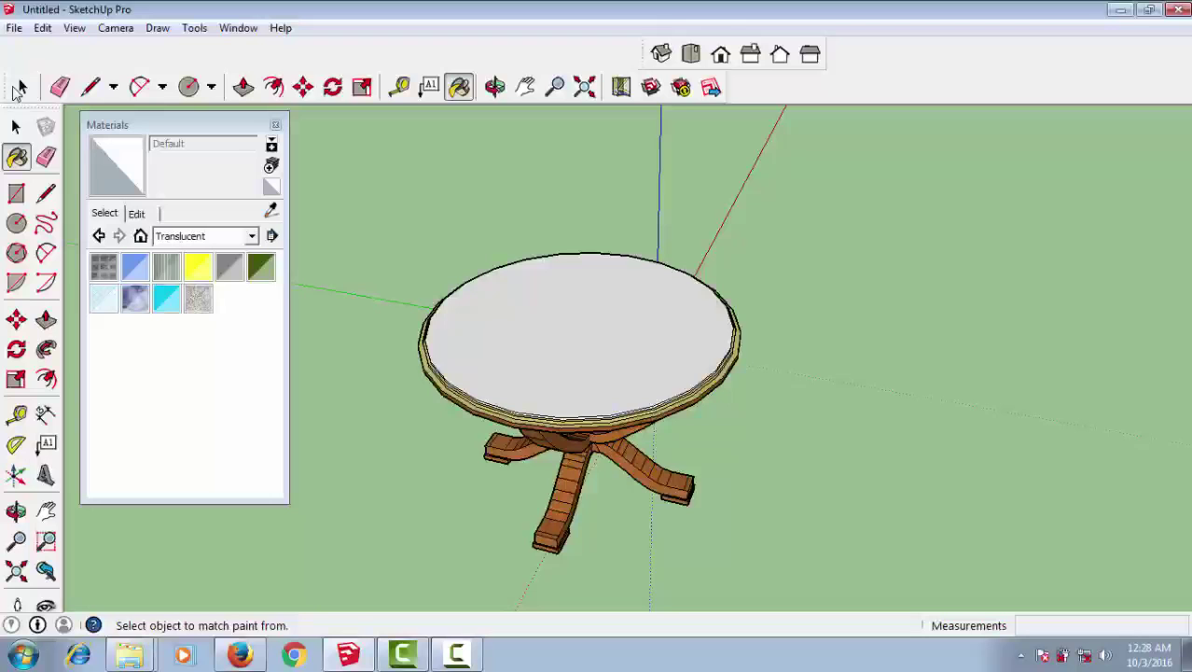
- Offset the round tabletop edge inward to create an inset inner circle
key("f")
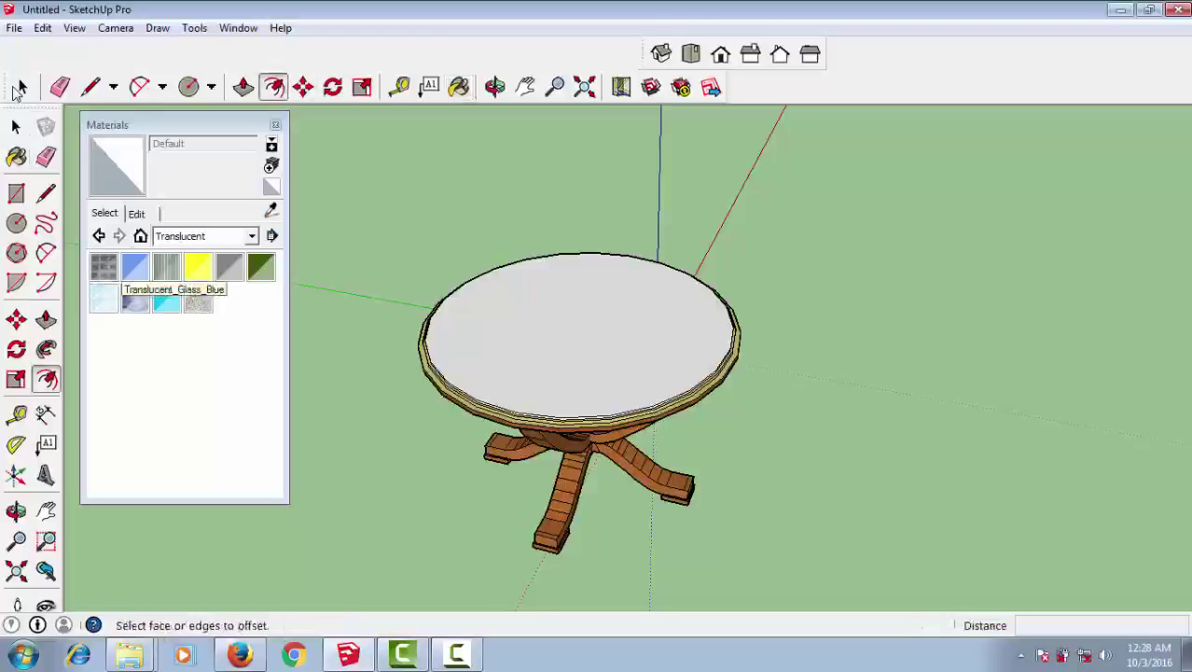
left_click(580, 323)
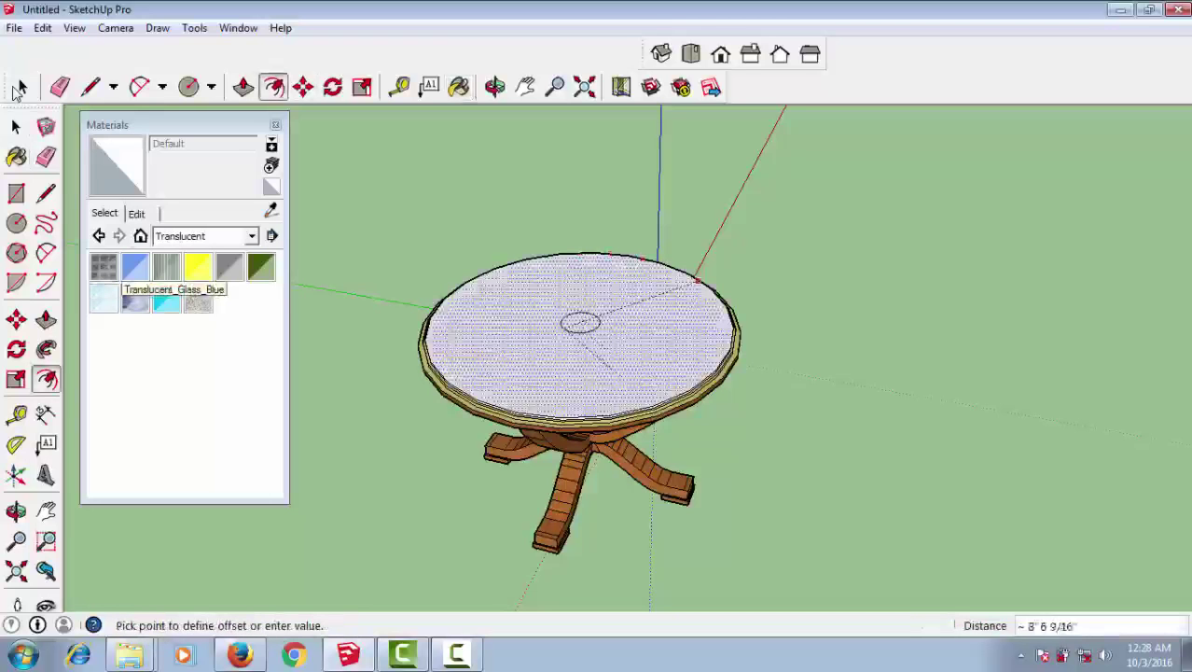
scroll(616, 368, "up", 3)
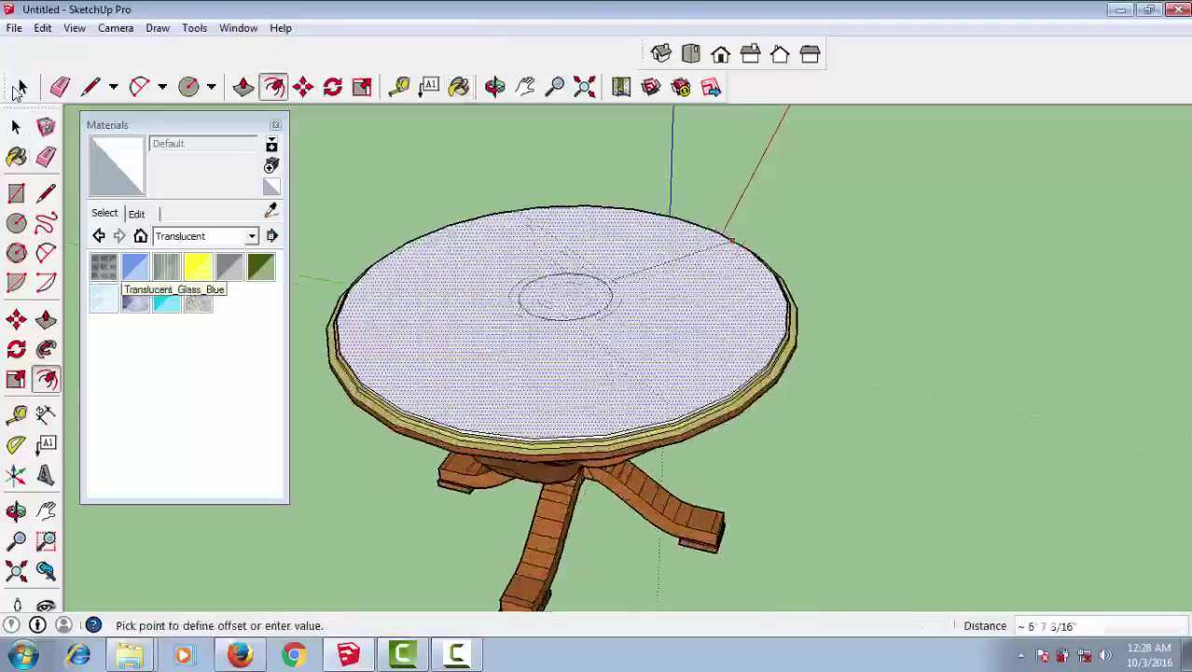
left_click(564, 390)
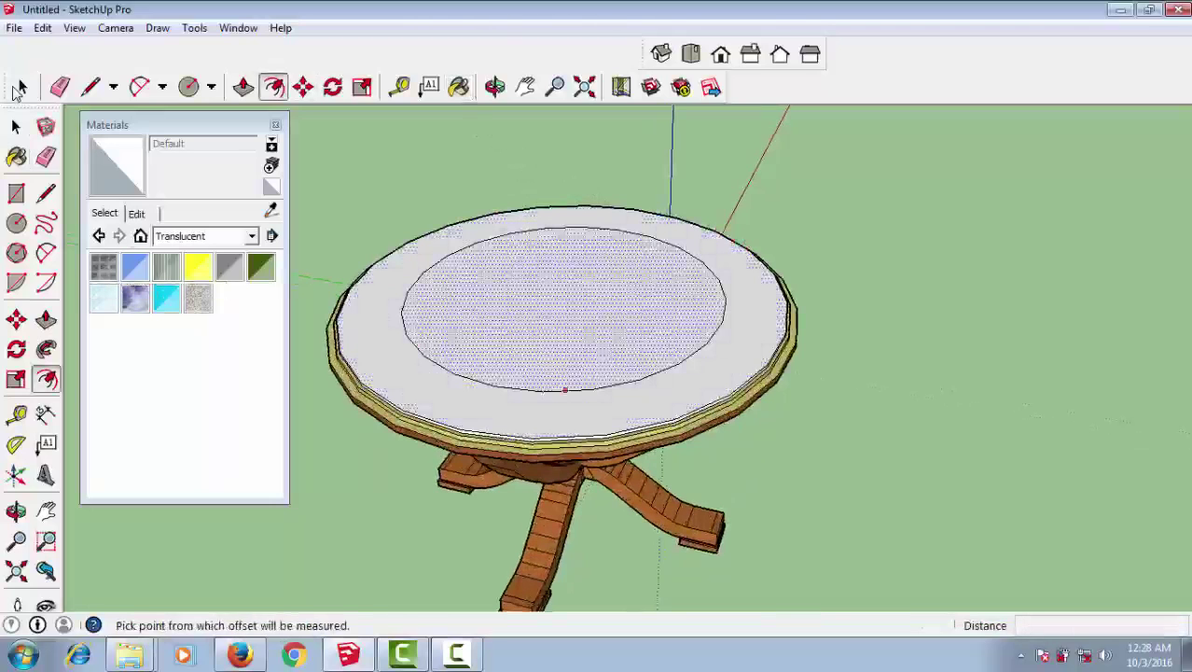
left_click(20, 88)
- Paint the inset circle with Translucent_Glass_Blue
left_click(134, 267)
left_click(563, 307)
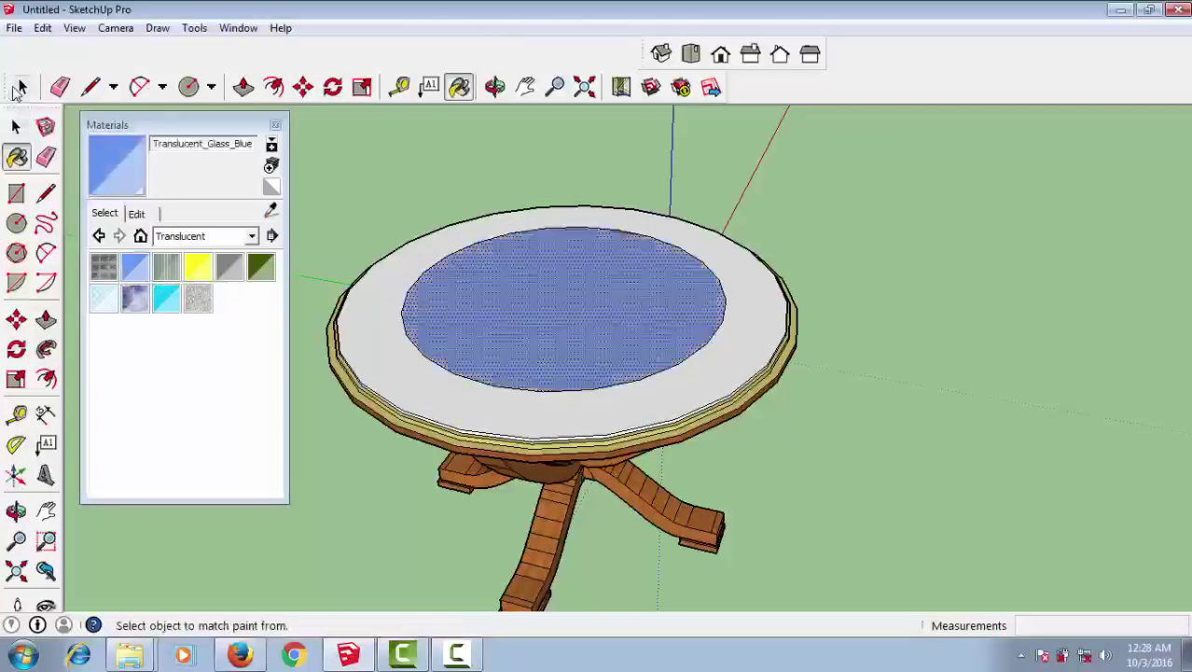
left_click(20, 88)
- Replace the blue glass on the inset circle with Translucent_Glass_Tinted
key("ctrl+z")
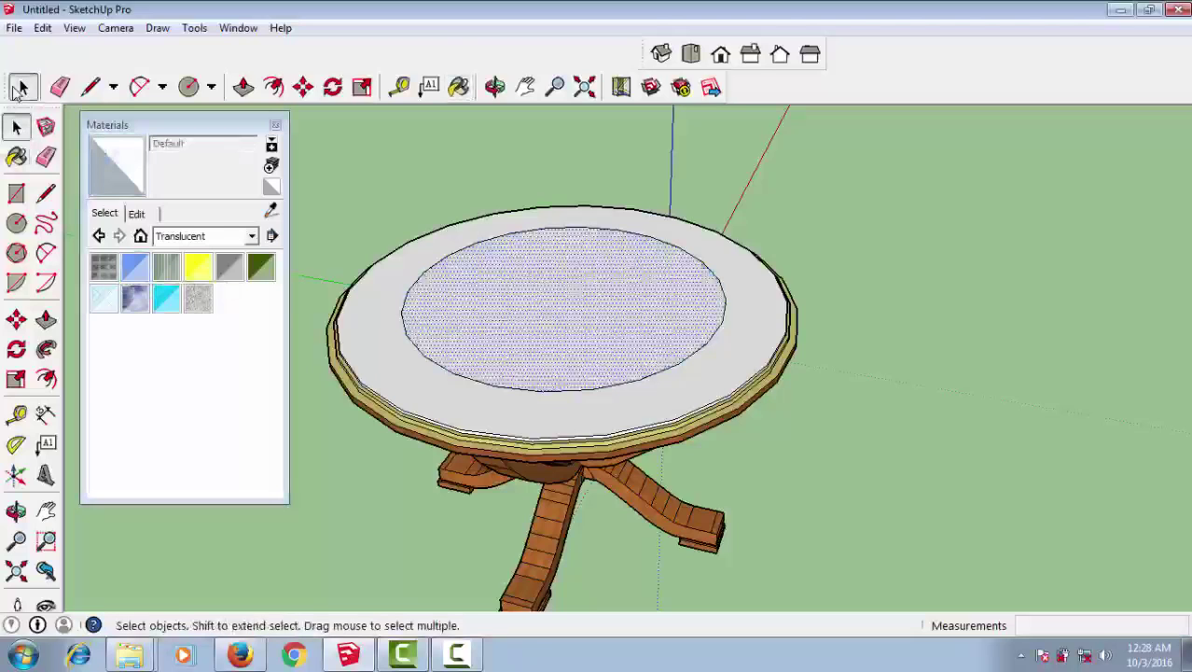
left_click(166, 297)
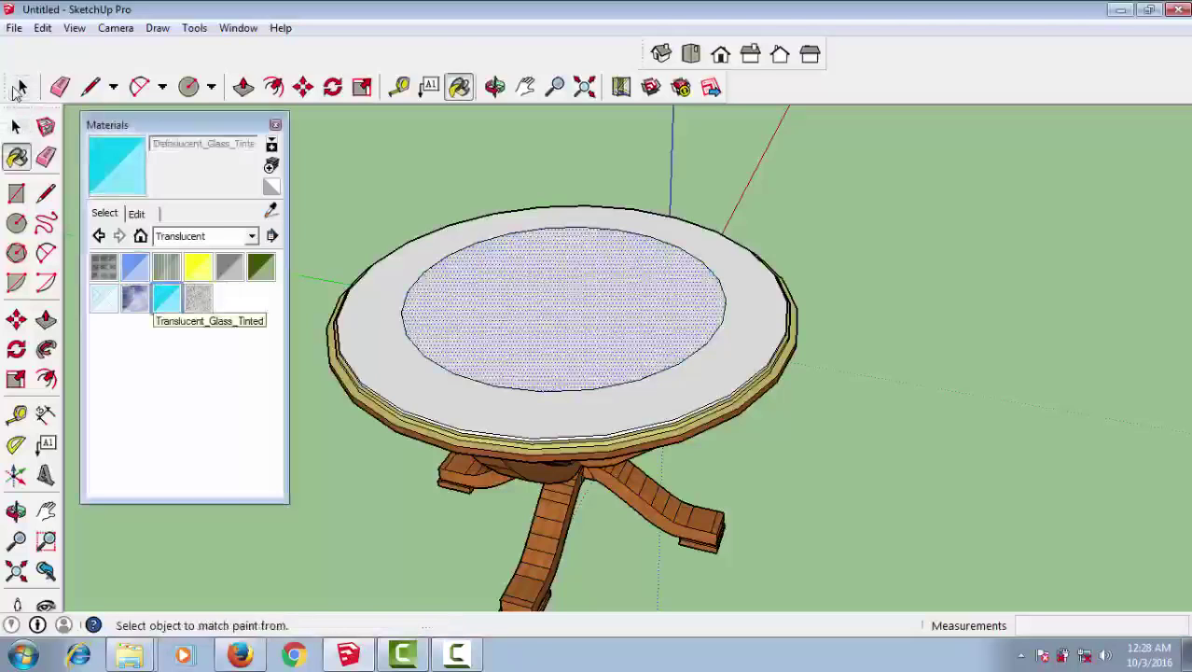
left_click(563, 308)
left_click(21, 88)
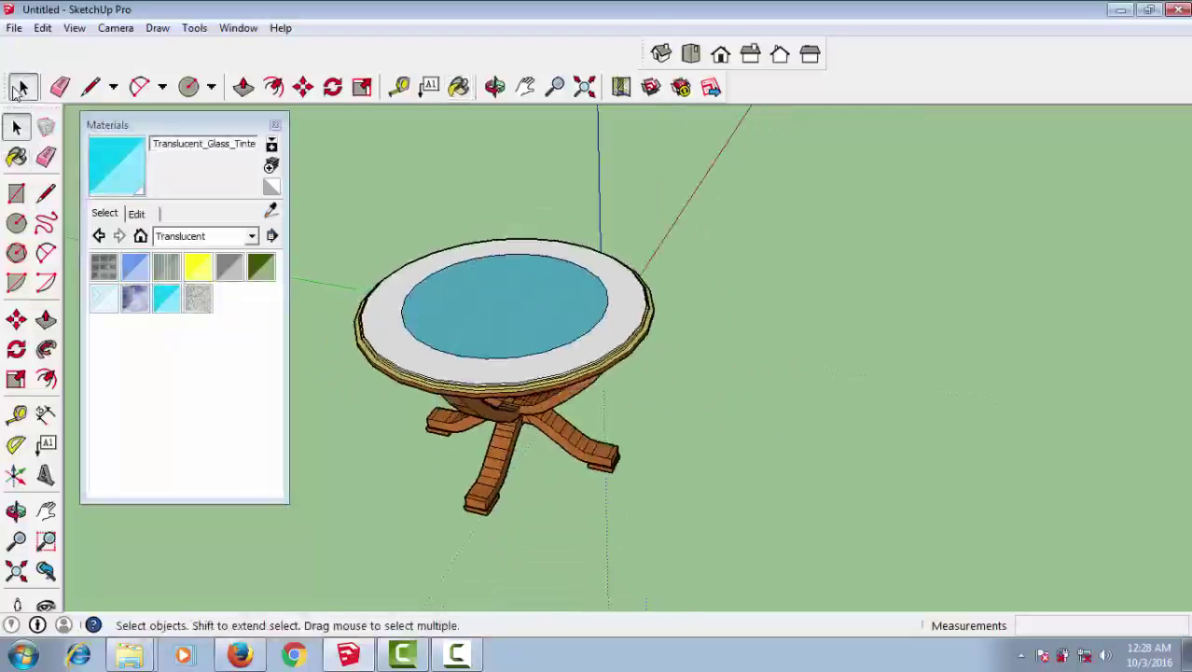
- Switch to the Wood material collection and apply Wood_OSB
key("alt+Down")
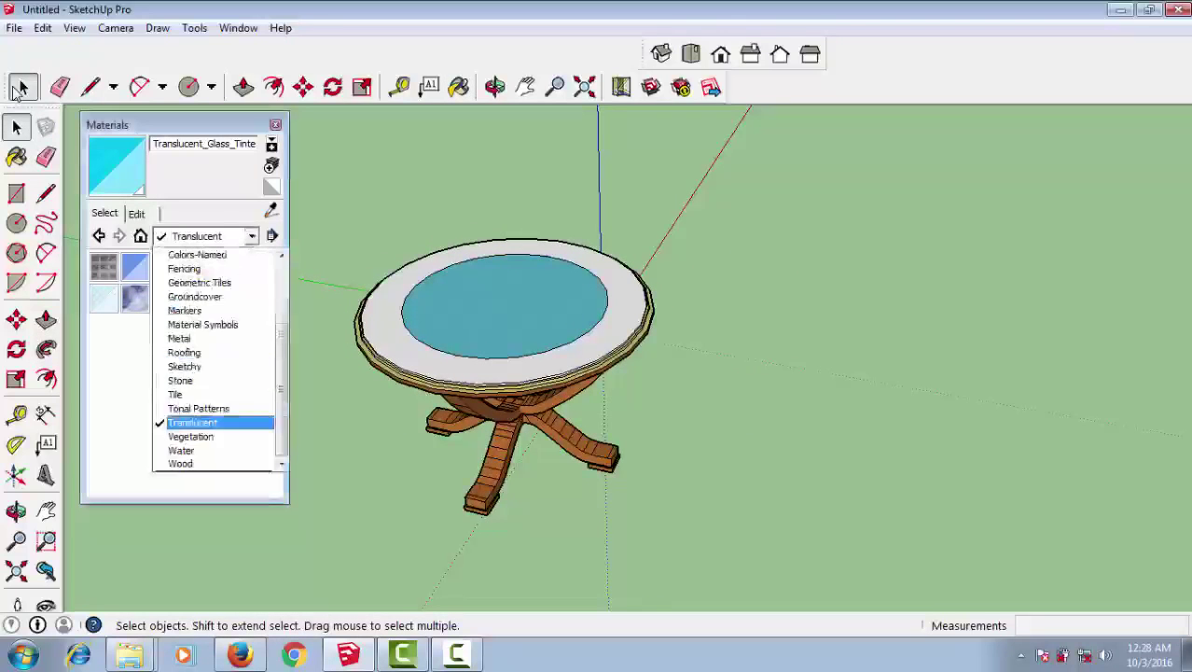
key("Down")
key("Down")
key("Down")
key("Return")
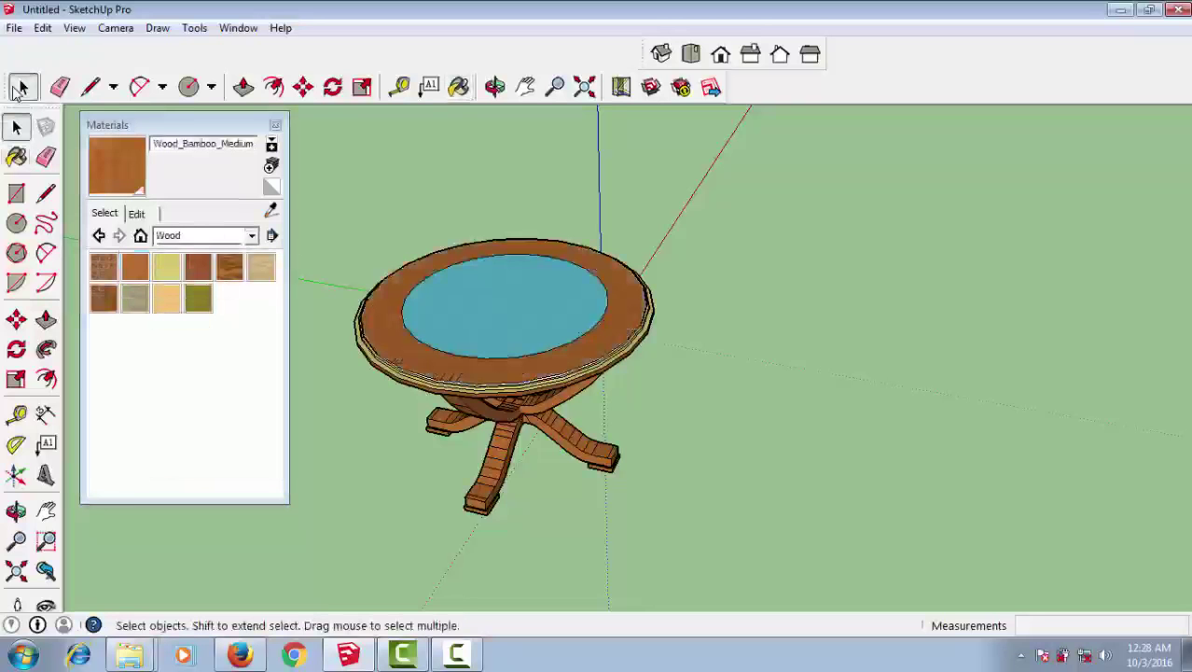
key("o")
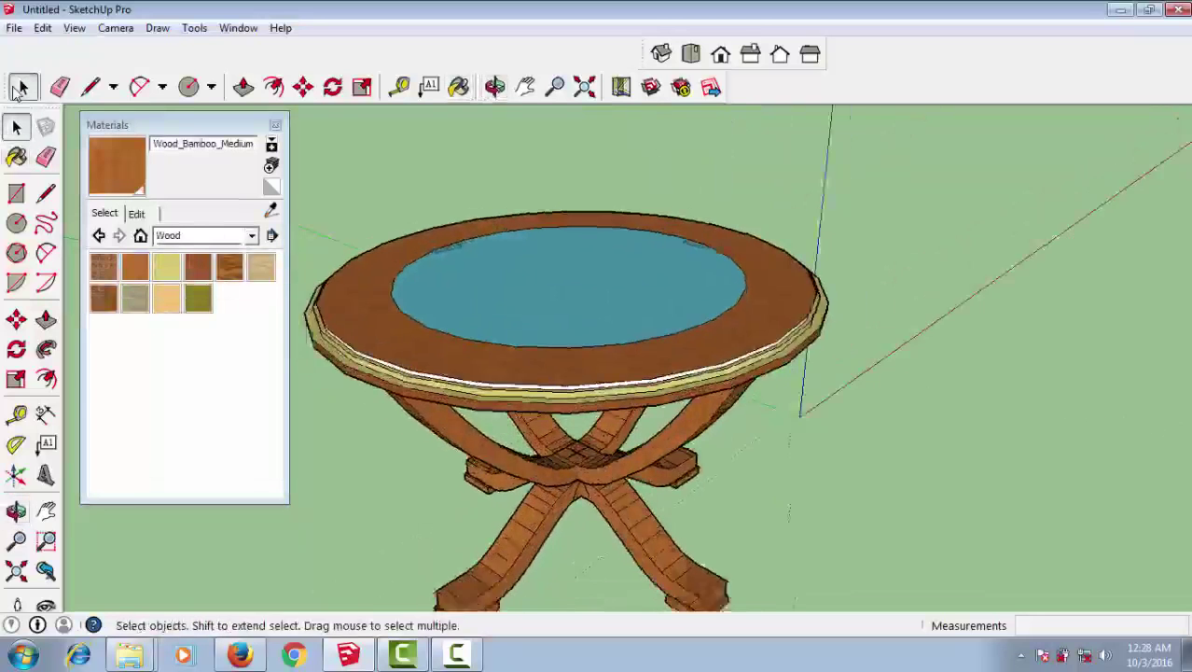
left_click(19, 88)
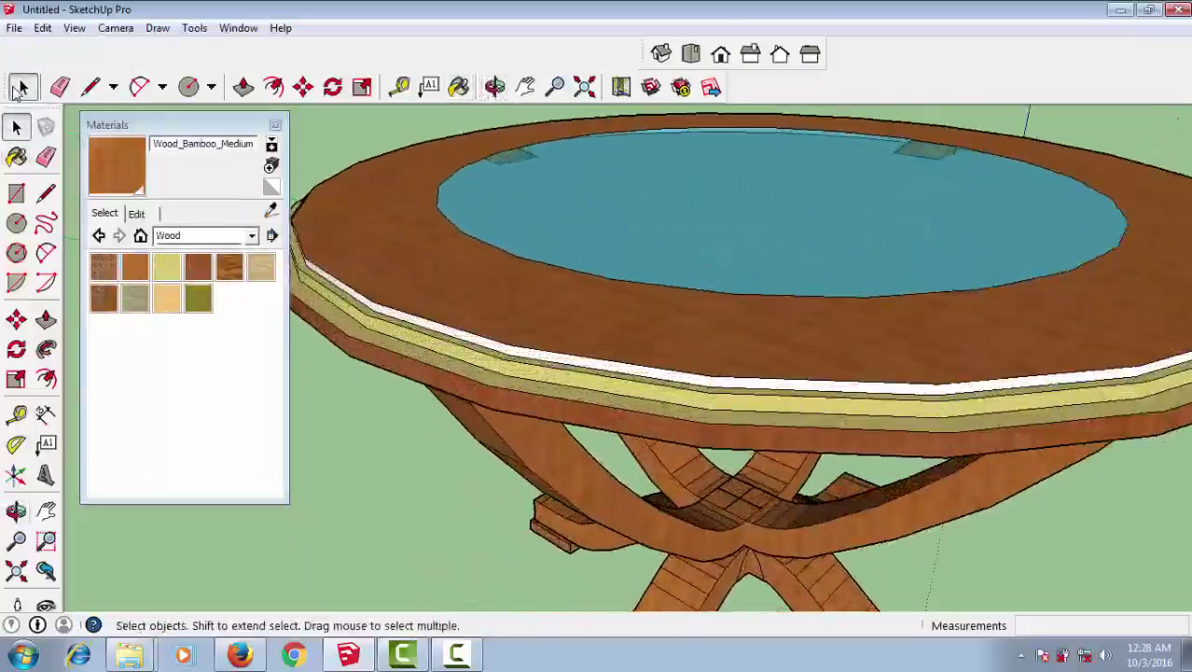
left_click(166, 298)
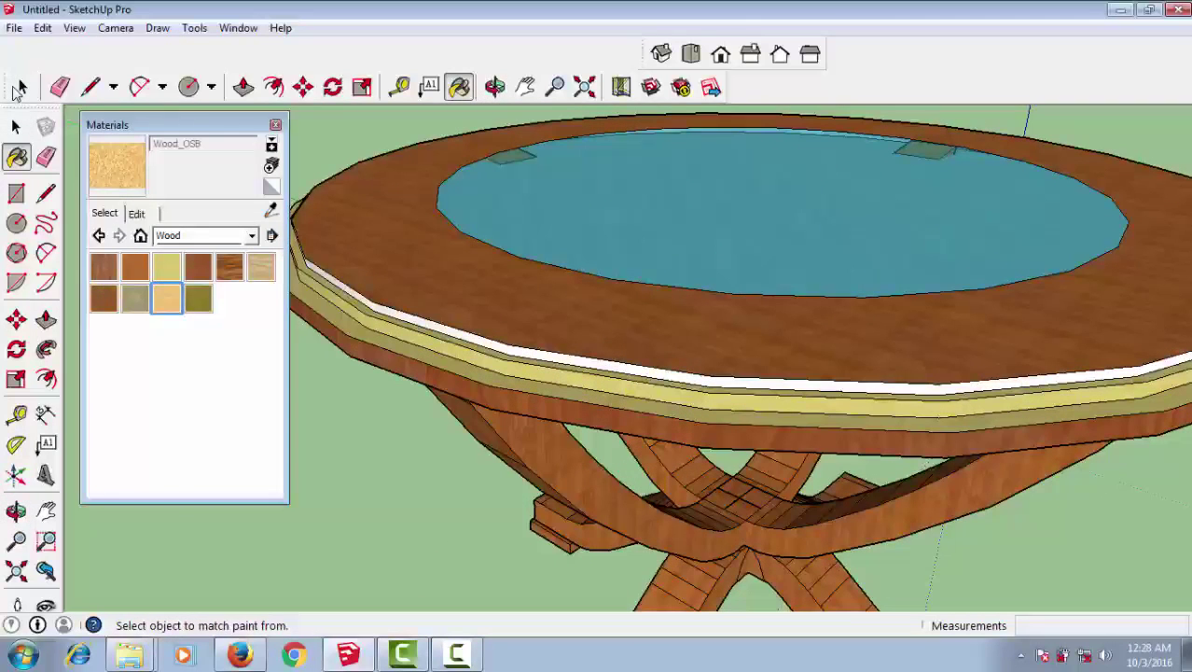
left_click(18, 88)
- Zoom to fit the whole table and close the Materials panel
key("shift+z")
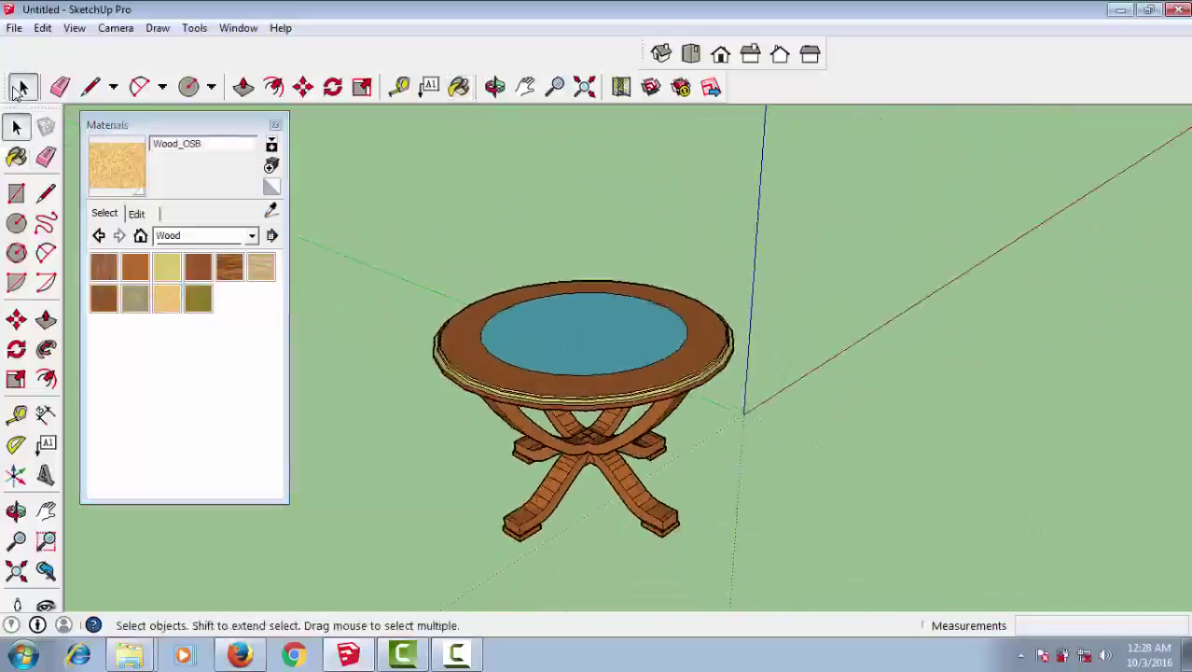
key("o")
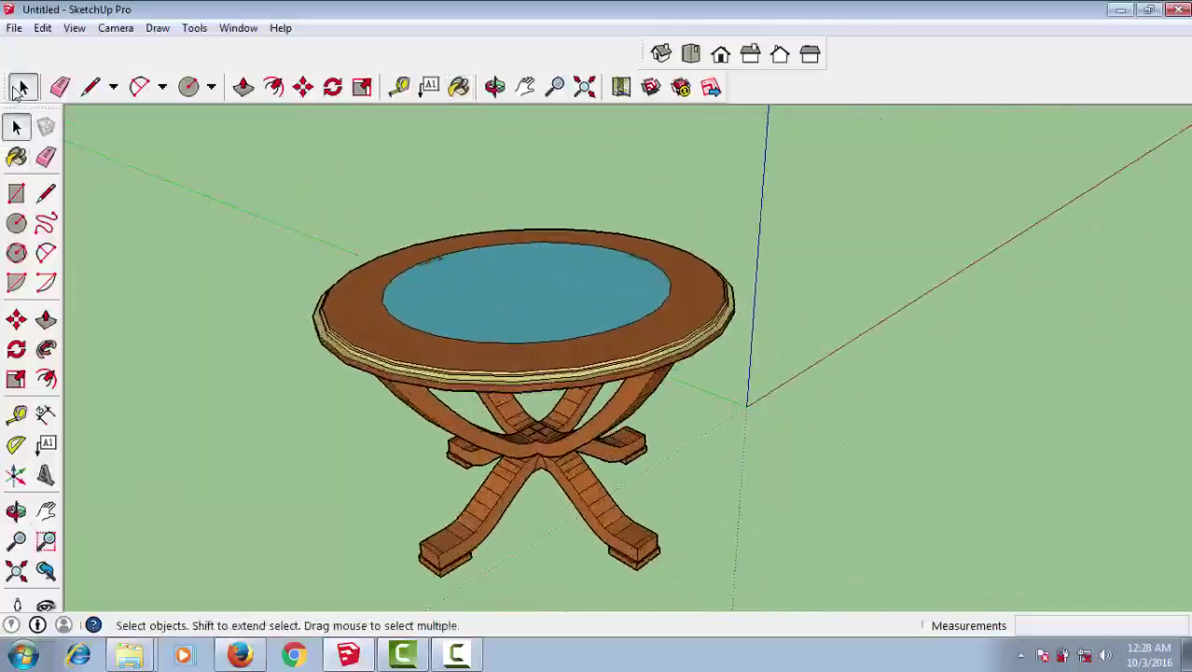
left_click(19, 88)
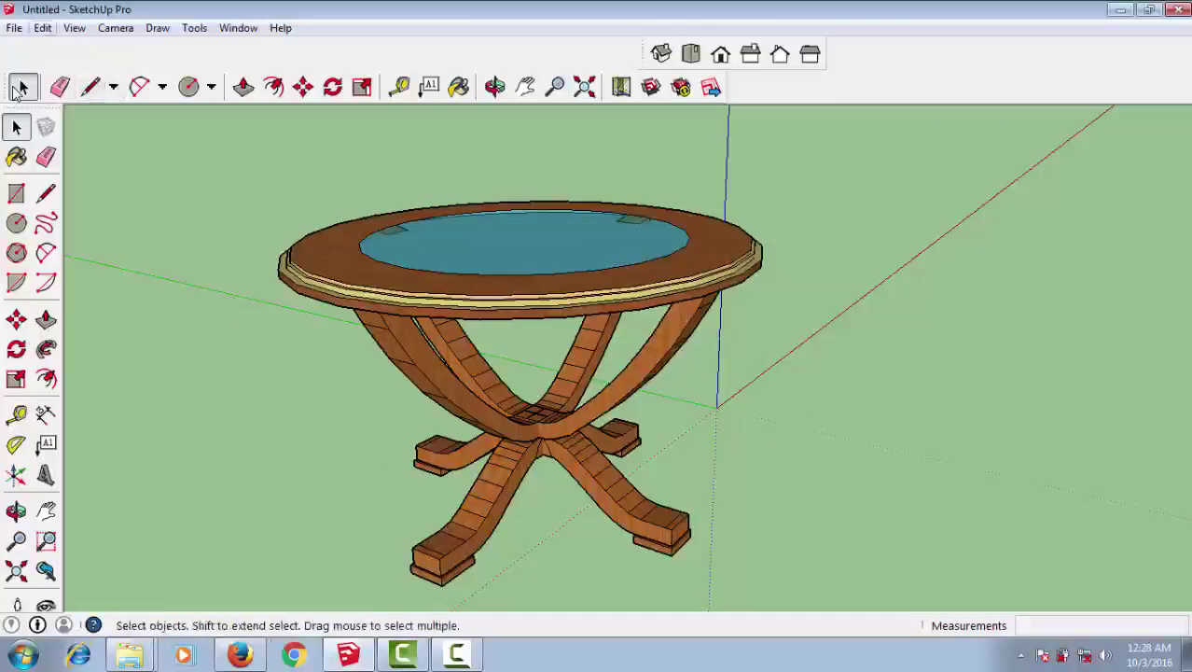
- Turn off Profiles in the View > Edge Style options
key("alt+v")
key("Down")
key("Down")
key("Down")
key("Down")
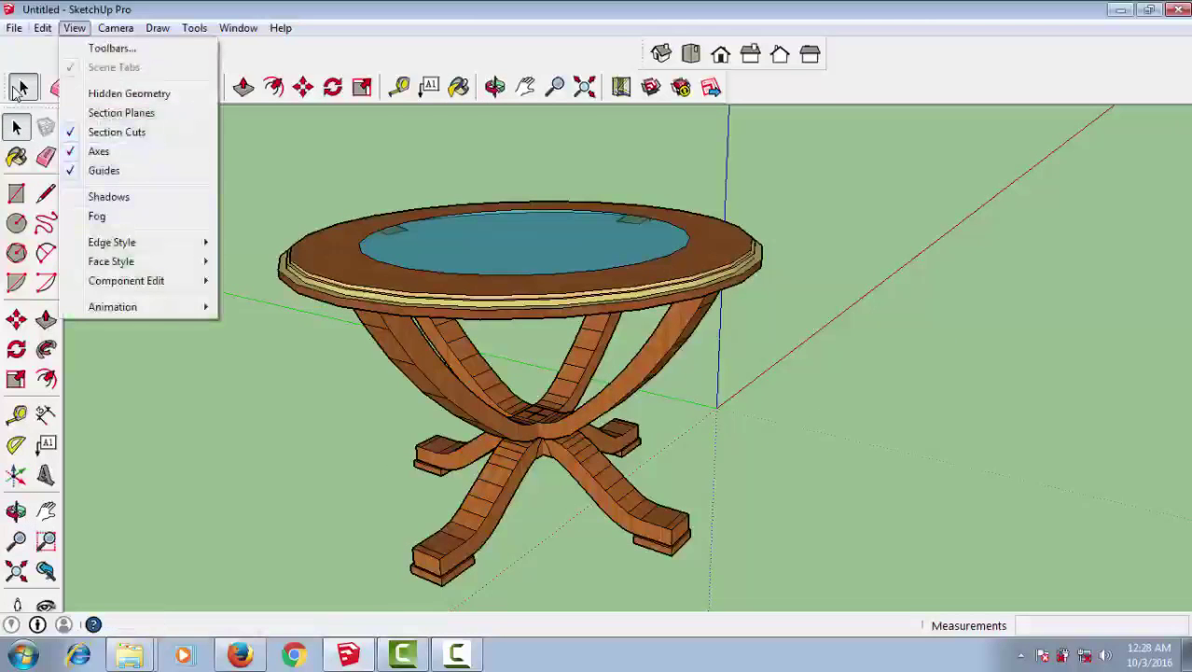
key("Right")
key("Down")
key("Down")
key("Return")
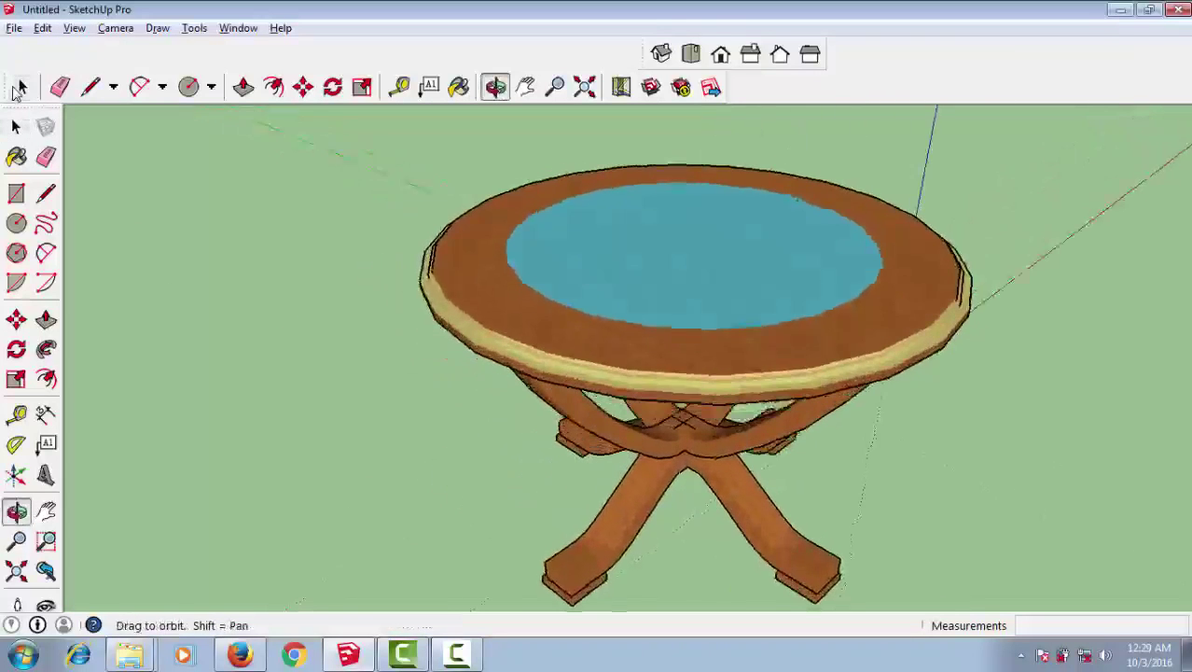
left_click(17, 89)
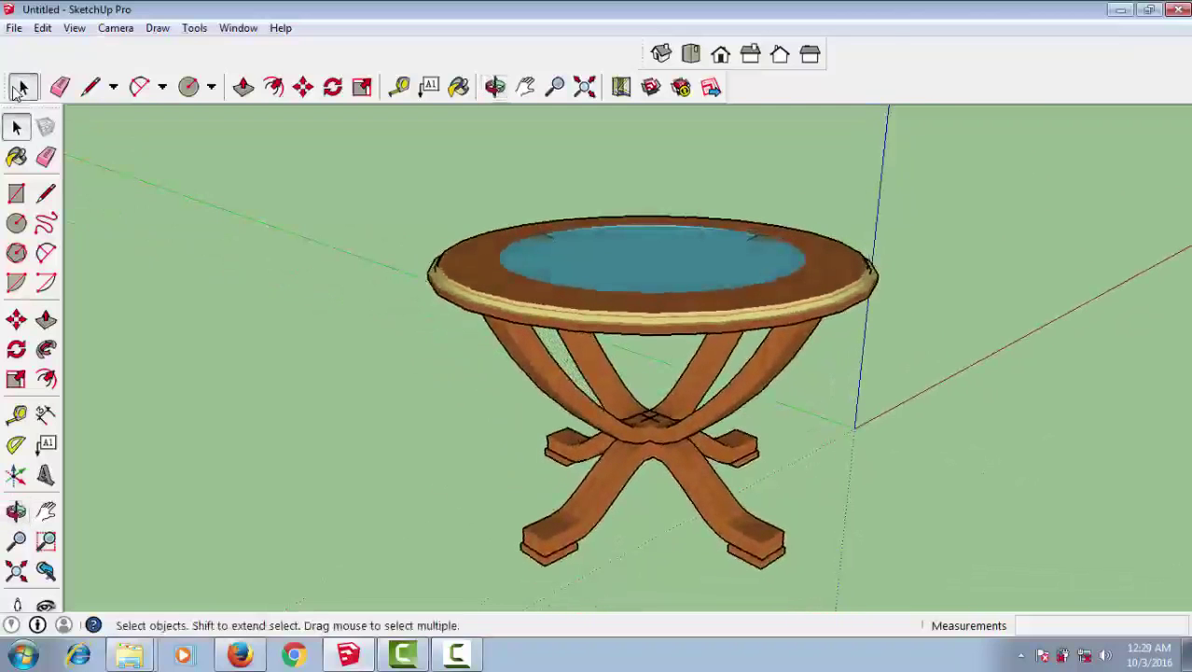
- Turn off Edges so the model's edge lines are hidden
key("alt+c")
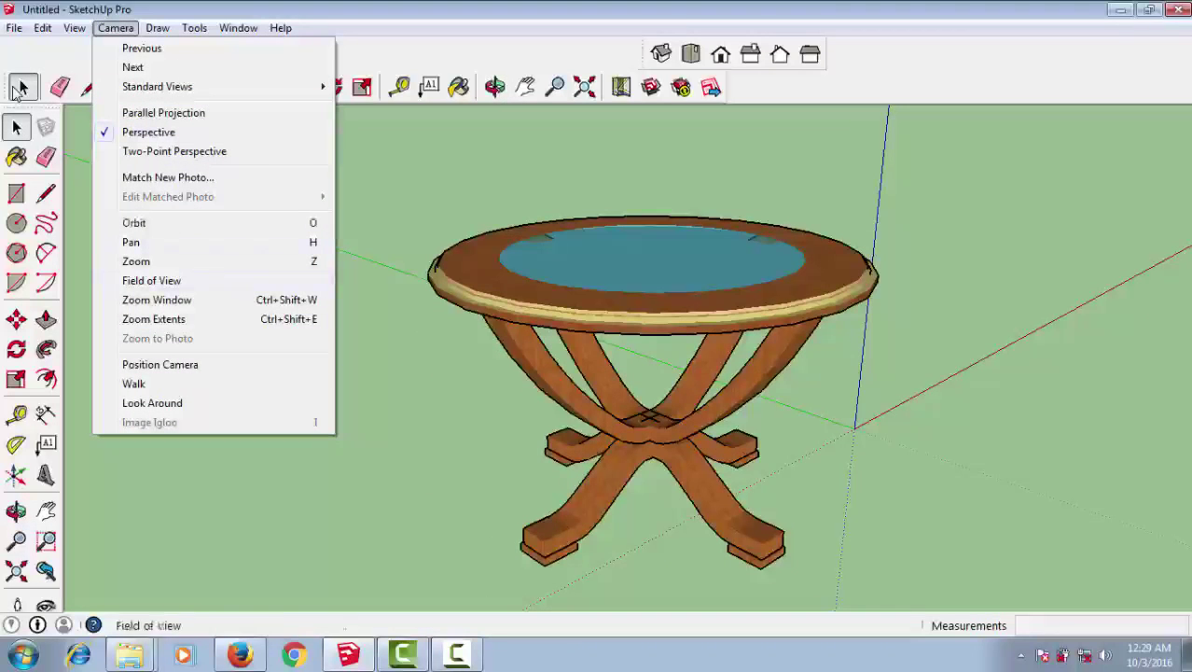
key("Left")
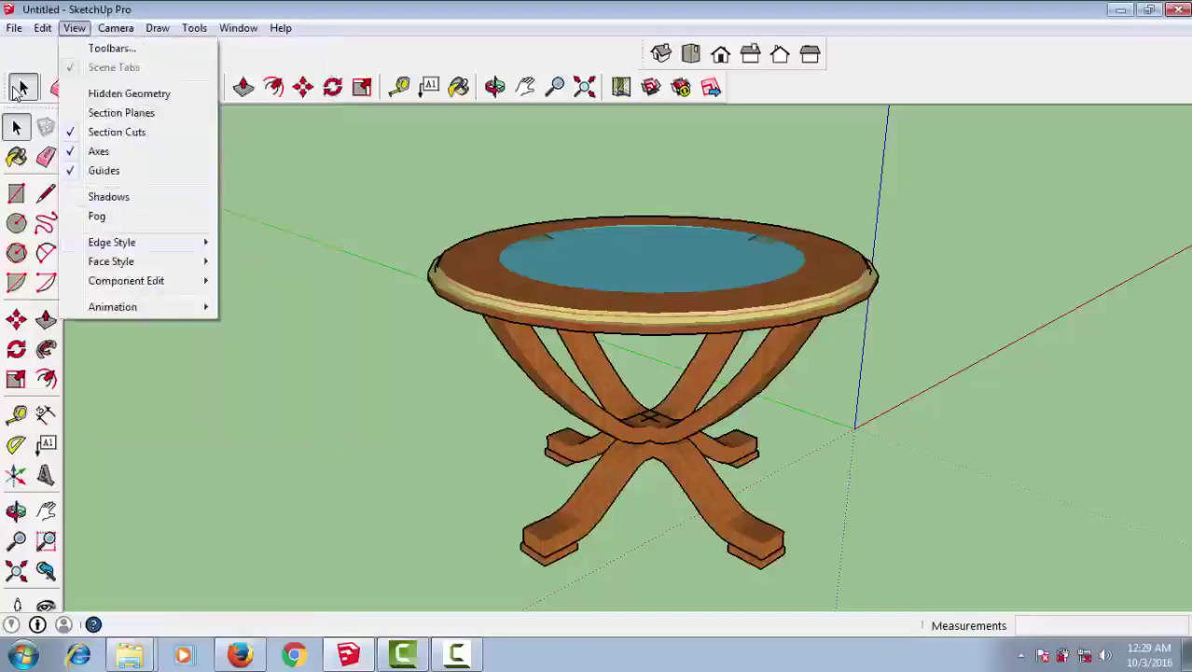
key("e")
key("Return")
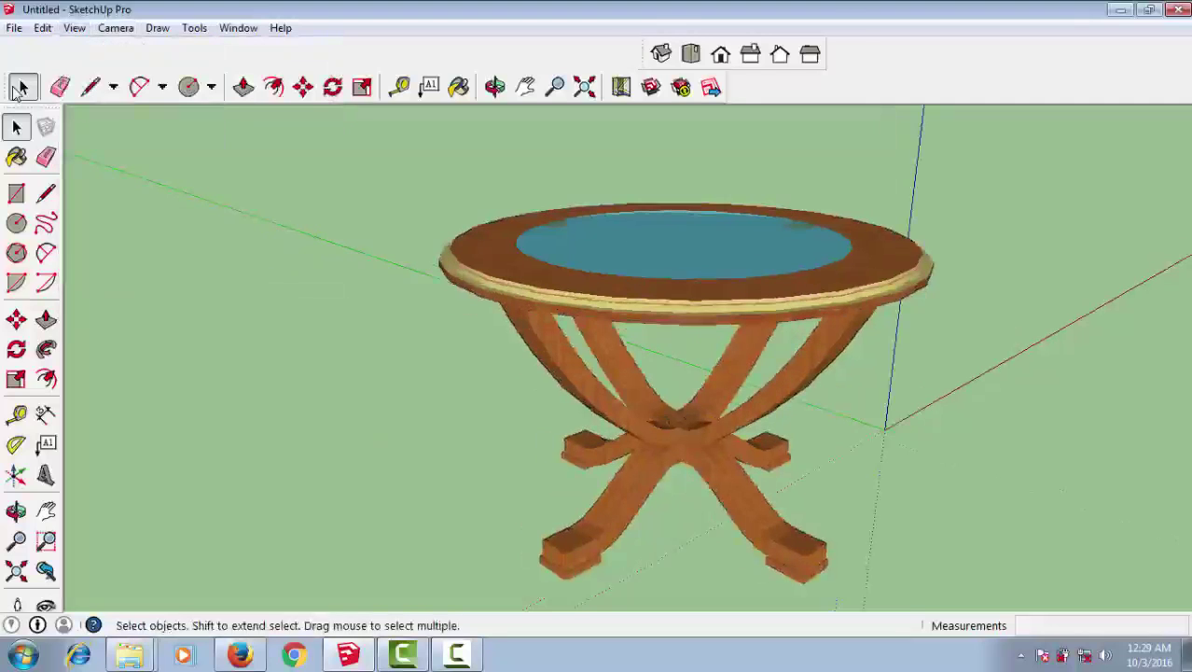
key("o")
left_click(19, 89)
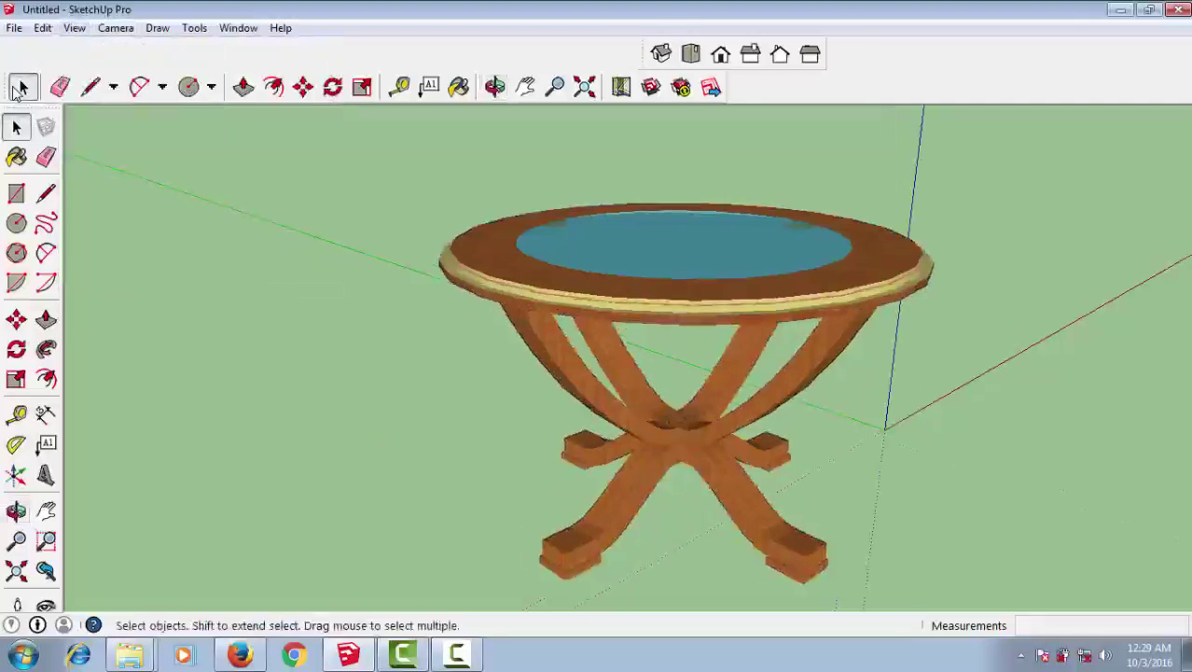
- Set the face style to plain Shaded without textures
key("alt+v")
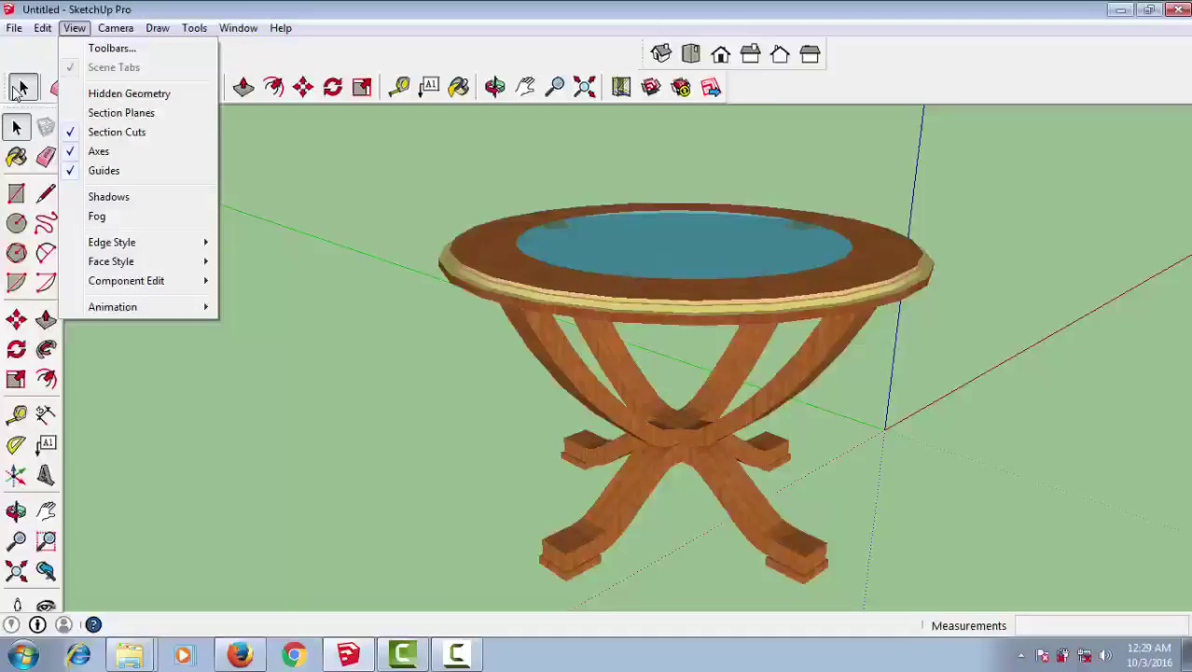
key("Up")
key("Up")
key("Right")
key("Left")
key("Up")
key("Right")
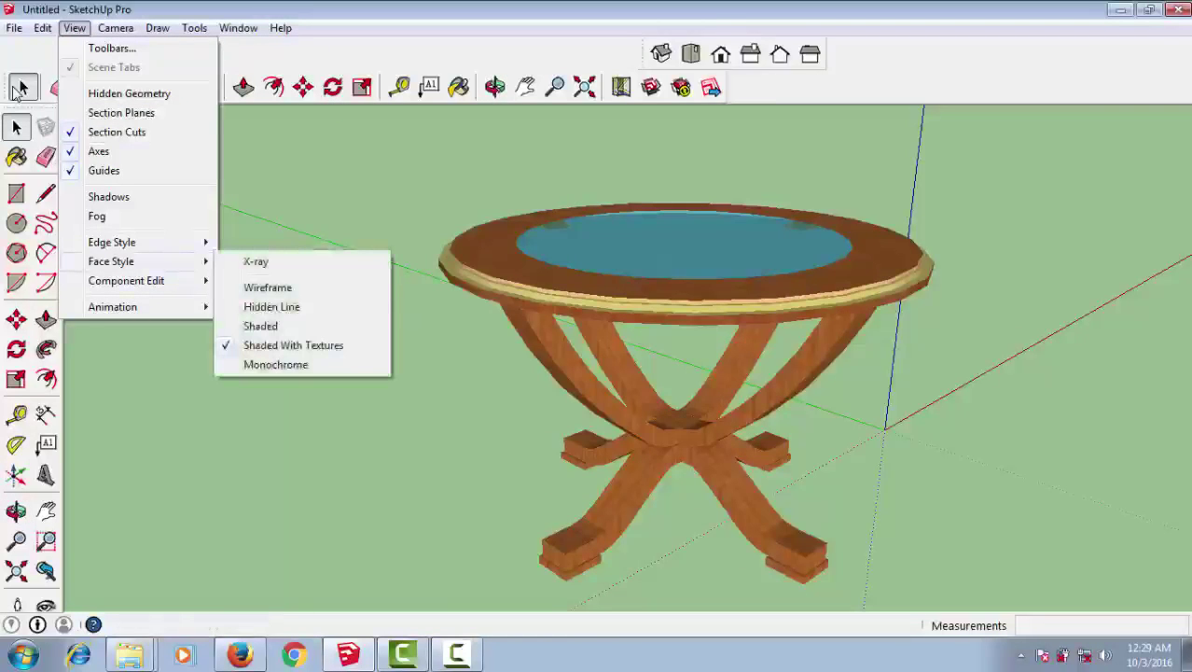
key("Return")
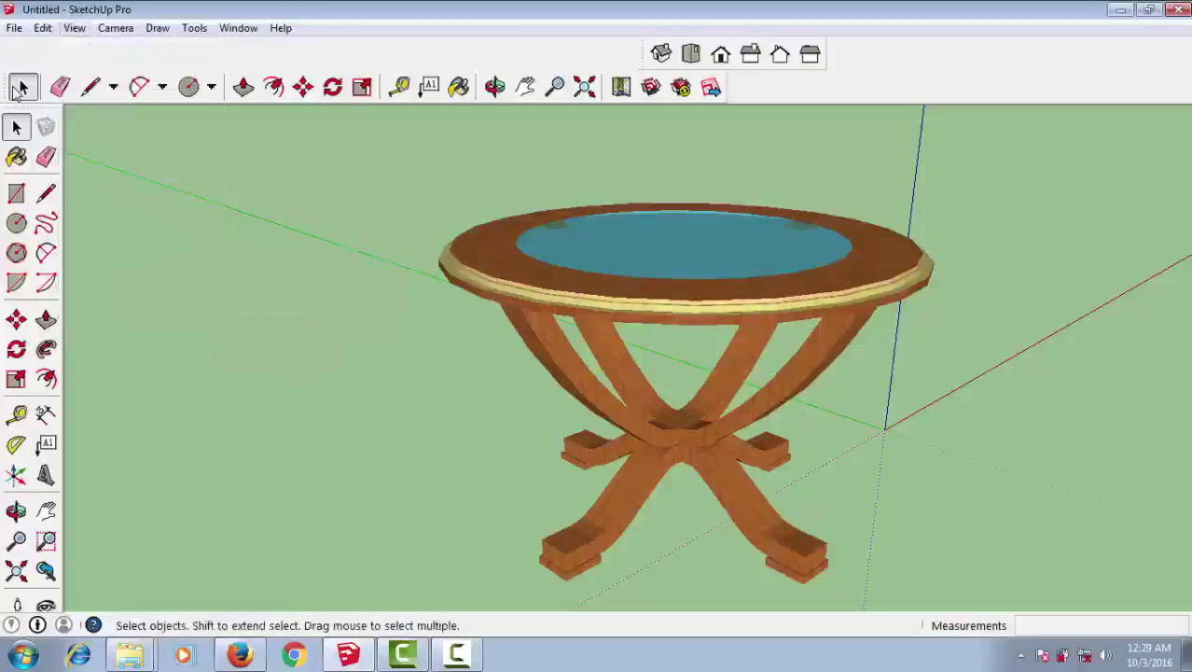
- Switch the face style back to Shaded With Textures
key("alt+c")
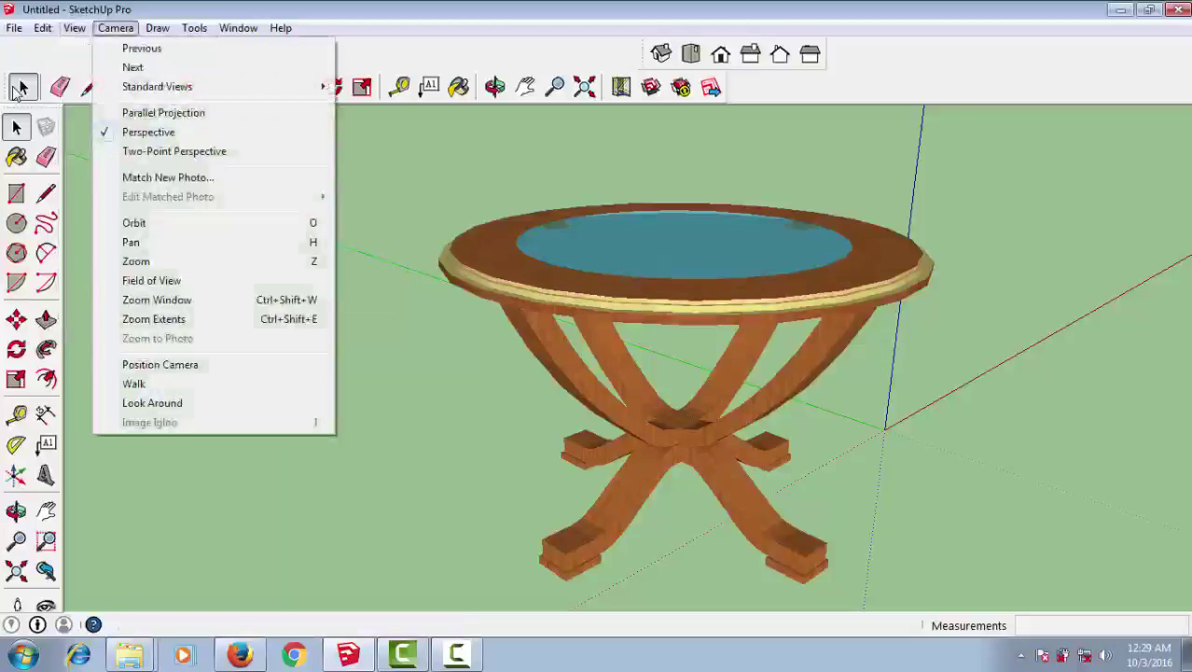
key("Left")
key("Up")
key("Up")
key("Up")
key("Right")
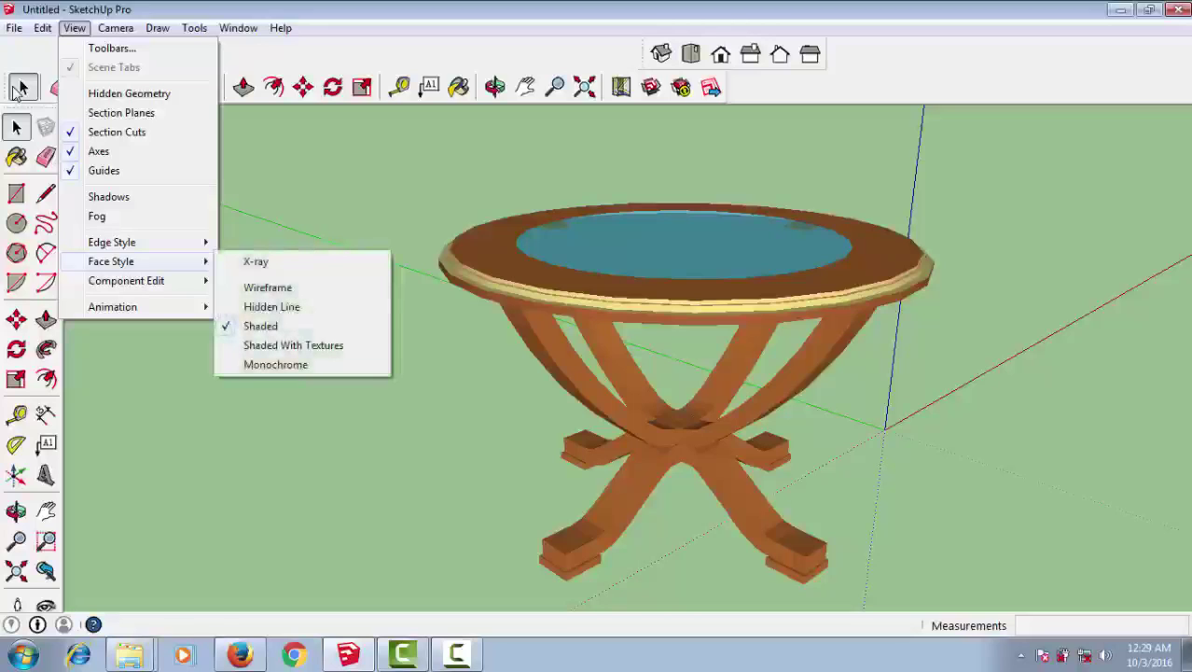
key("Up")
key("Up")
key("Return")
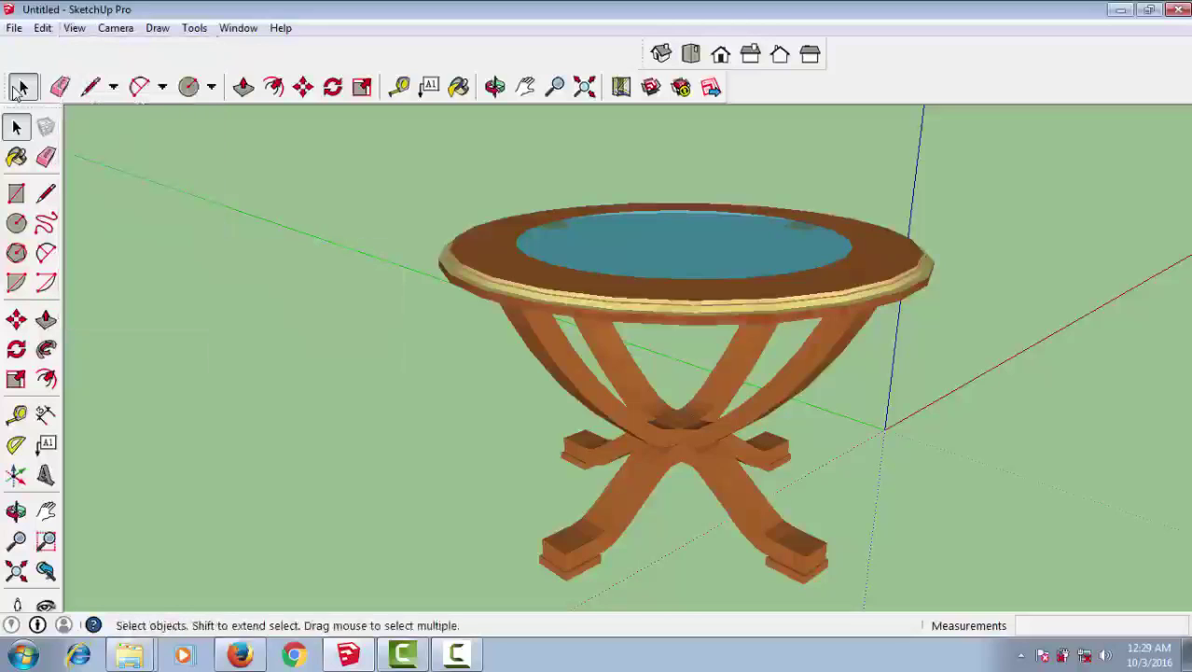
- Orbit and zoom in on the crossed leg joint, then zoom back out
middle_click_drag(653, 374, 597, 383)
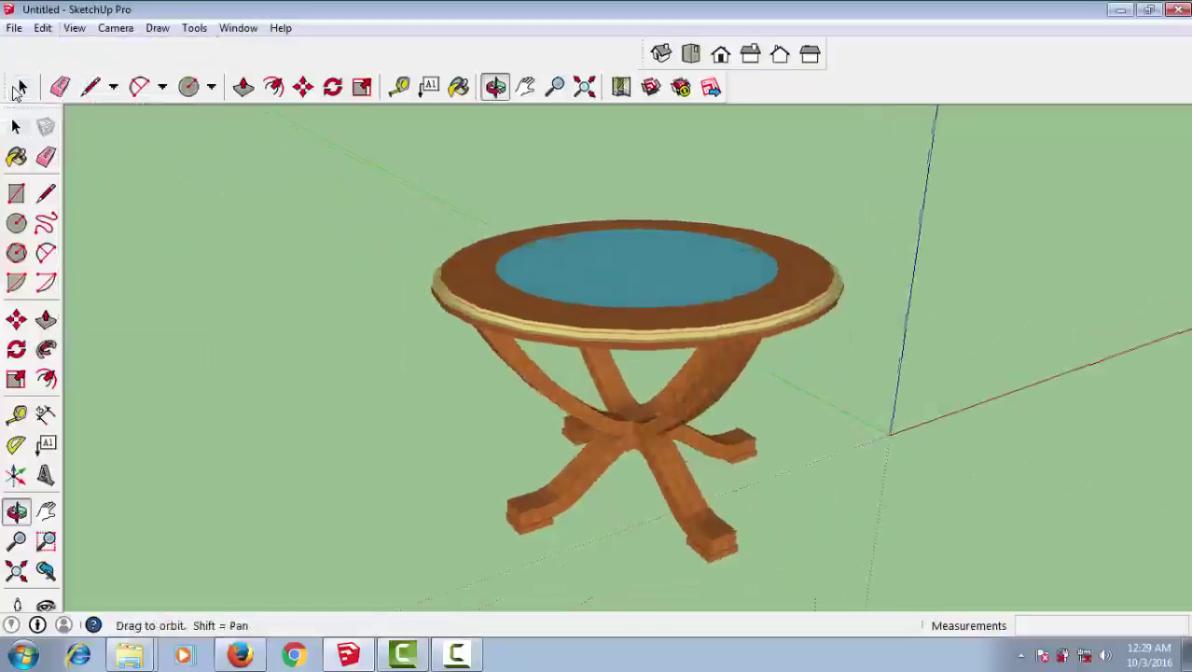
scroll(616, 411, "up", 2)
scroll(616, 410, "up", 2)
scroll(616, 410, "up", 2)
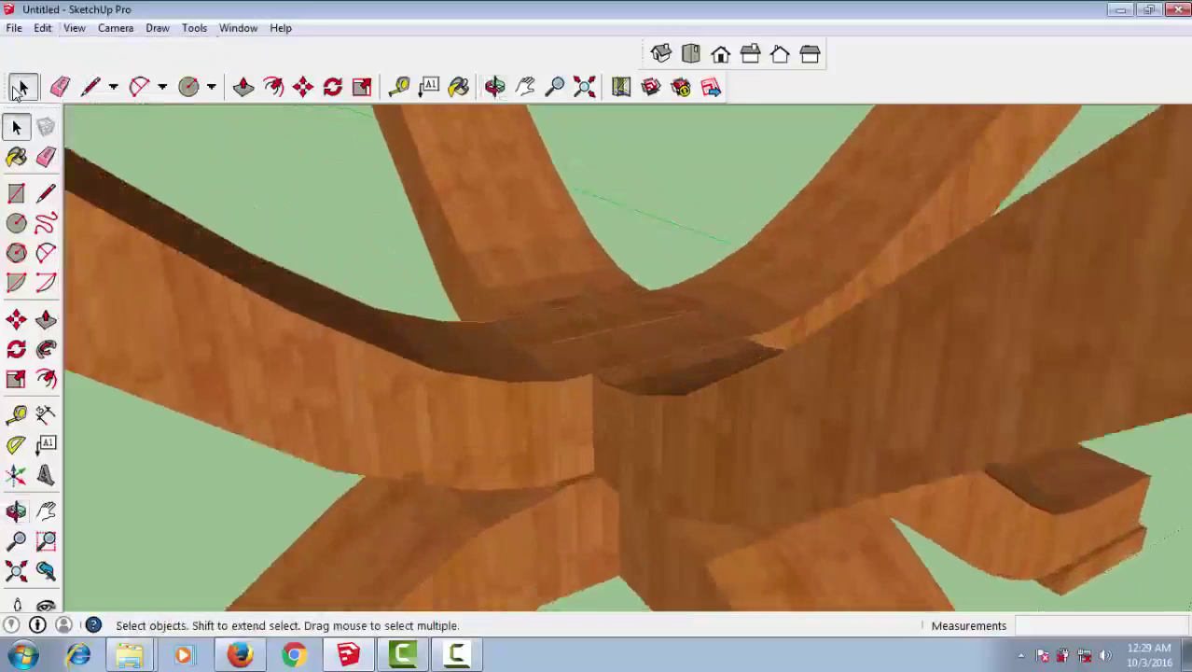
scroll(615, 410, "up", 2)
scroll(616, 411, "down", 2)
scroll(615, 410, "down", 2)
scroll(616, 411, "down", 2)
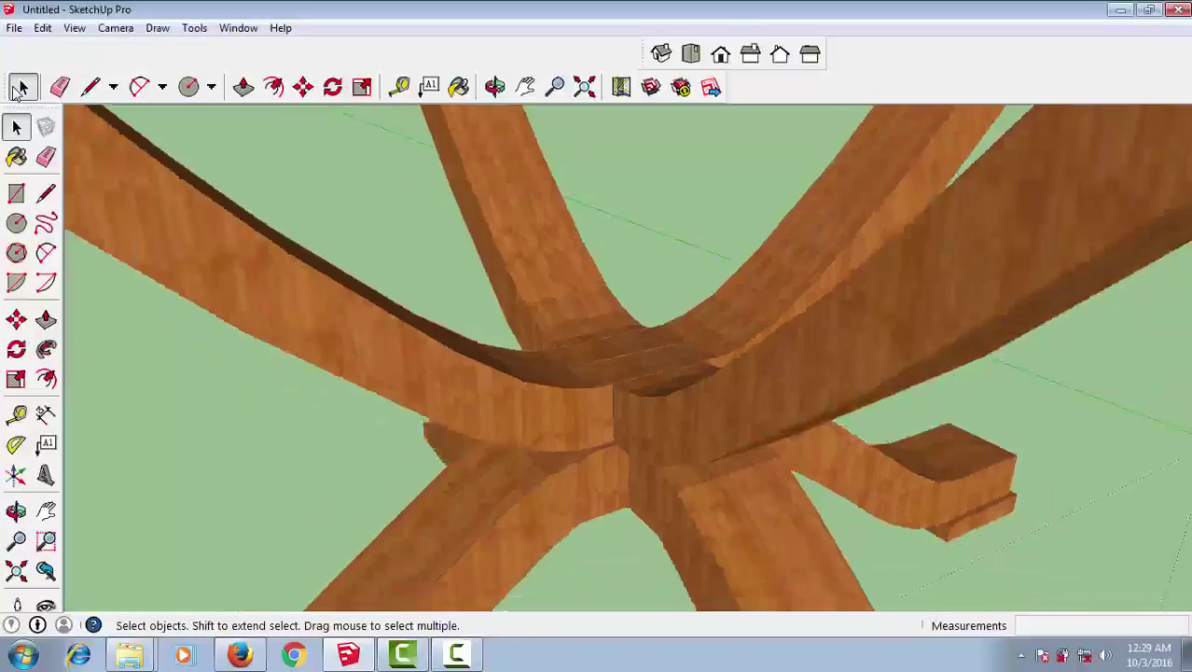
scroll(616, 410, "down", 2)
scroll(616, 410, "down", 4)
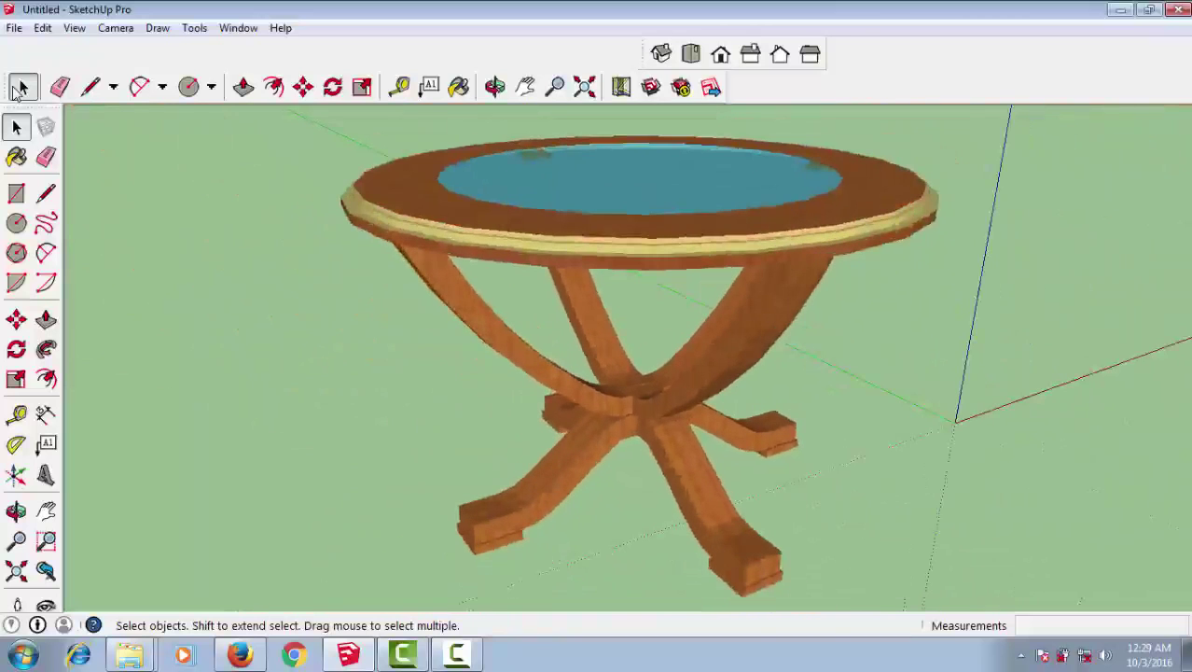
- View the table from above and turn Edges back on in Edge Style
middle_click_drag(616, 410, 615, 448)
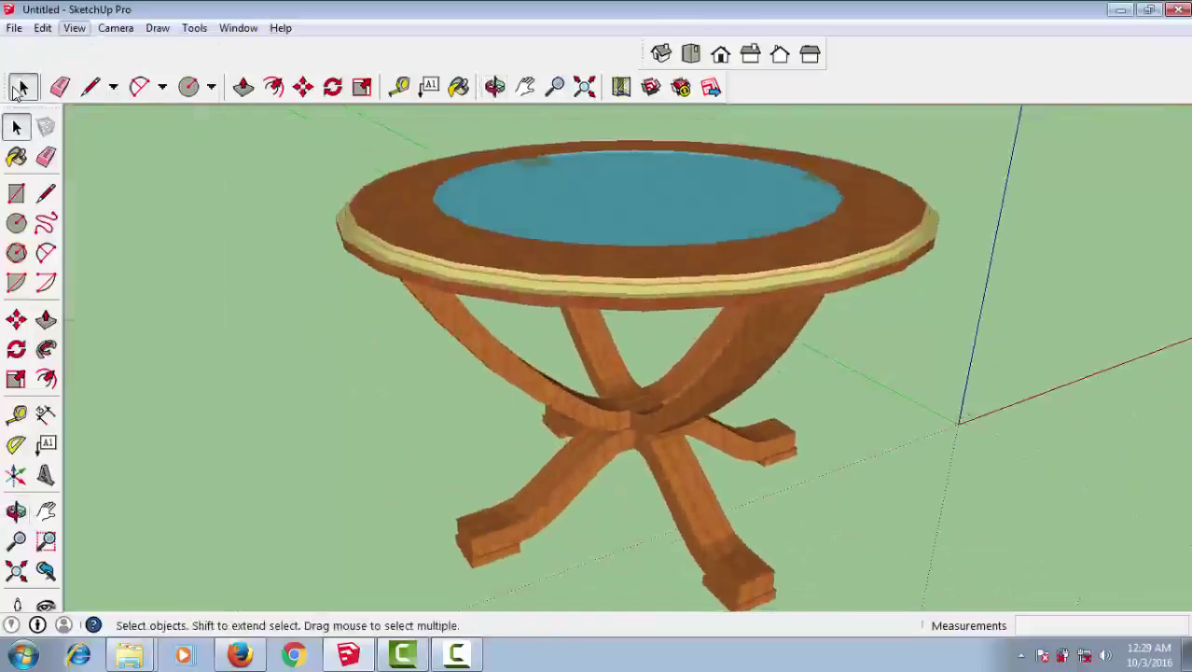
left_click(74, 27)
mouse_move(112, 241)
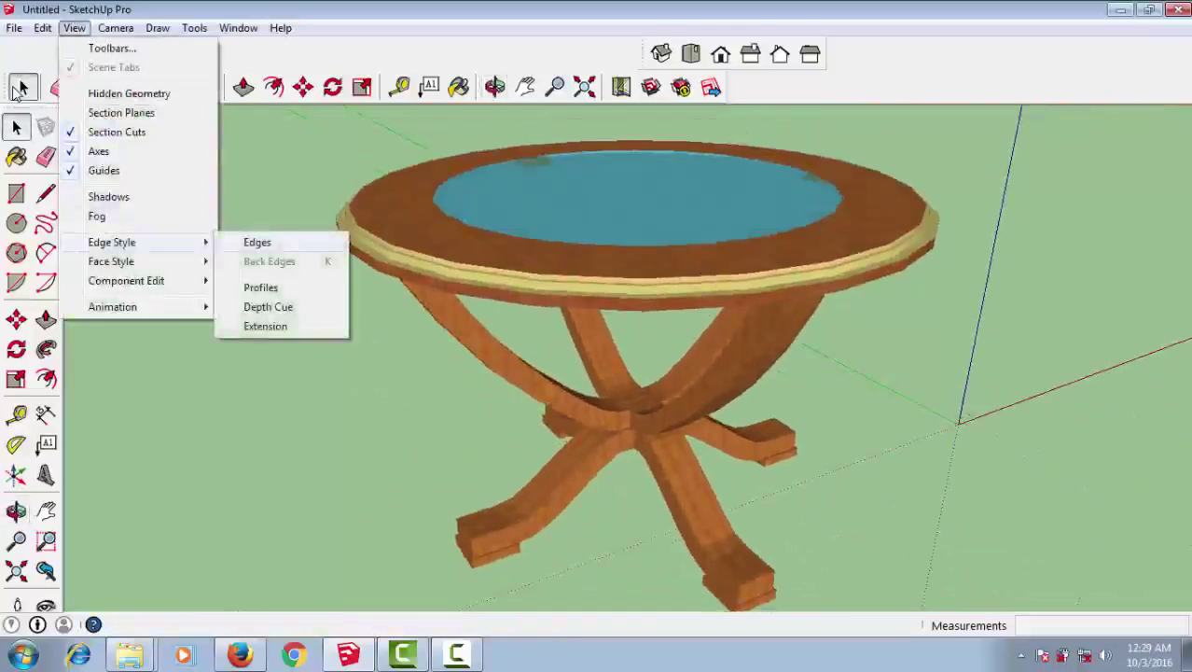
left_click(256, 242)
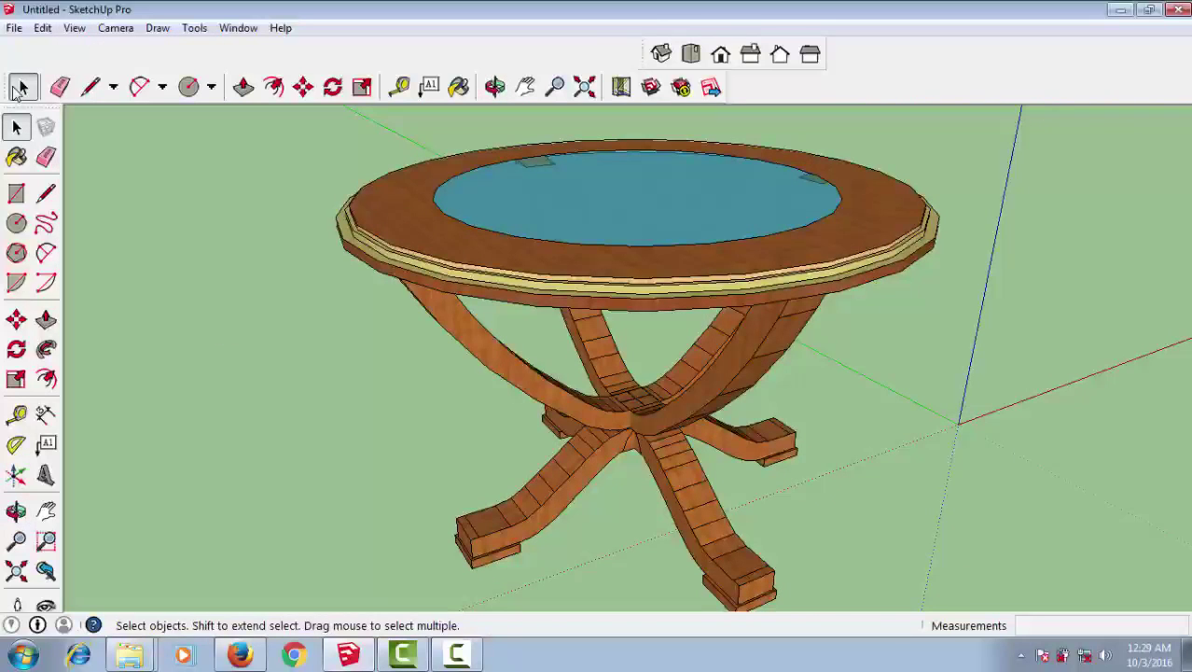